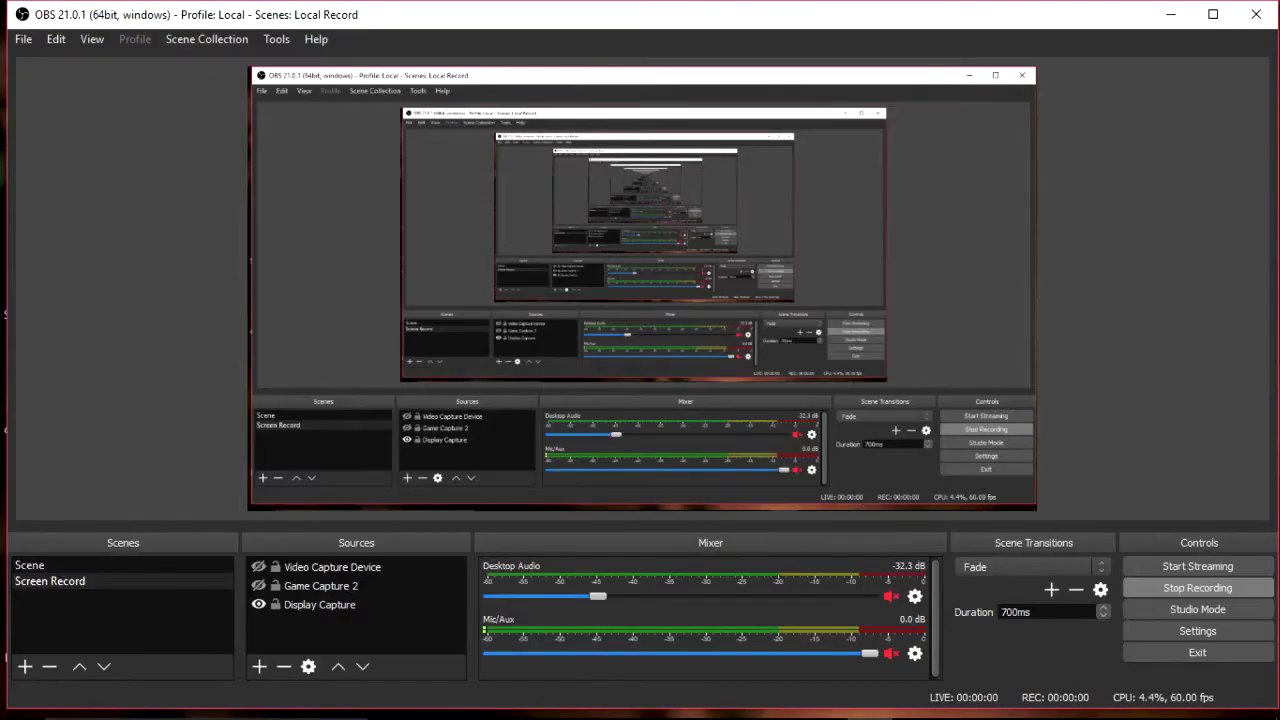
# - Bring Photoshop's start screen with recent files to the front from the taskbar
pyautogui.click(963, 701)
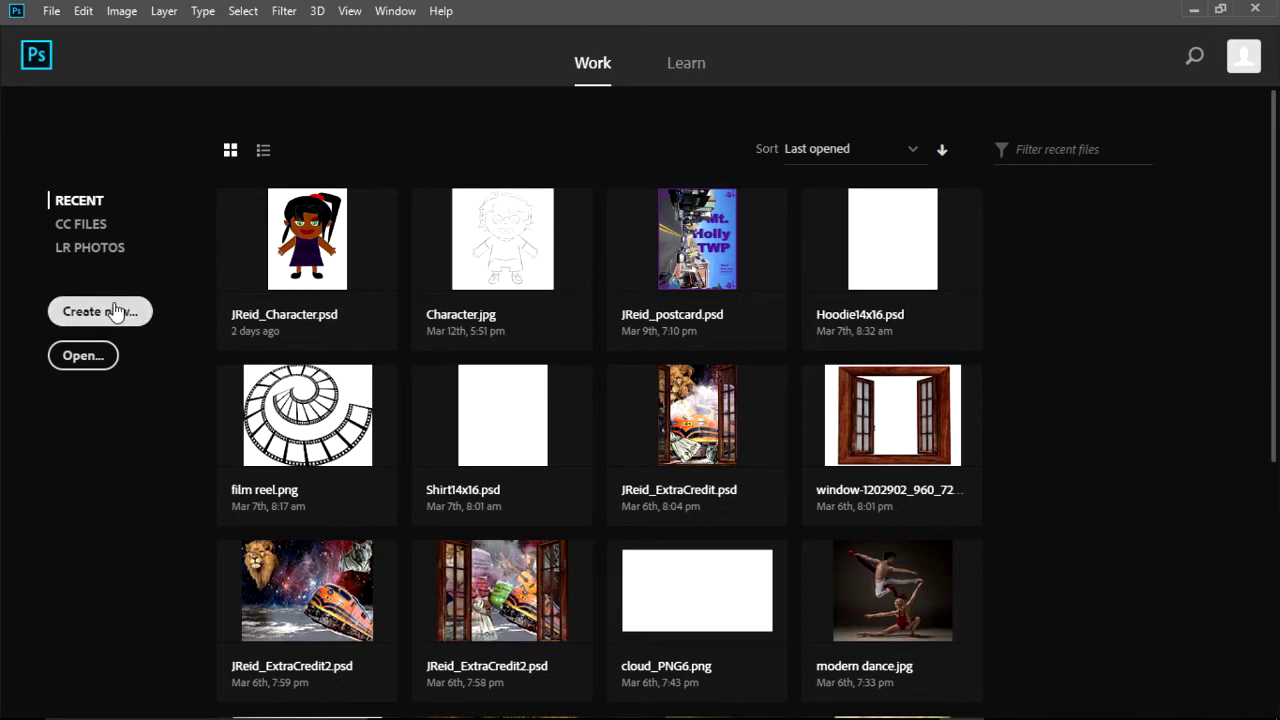
# - Create a new 11 x 8.5 in, 300 ppi landscape document named Project 2
pyautogui.click(116, 311)
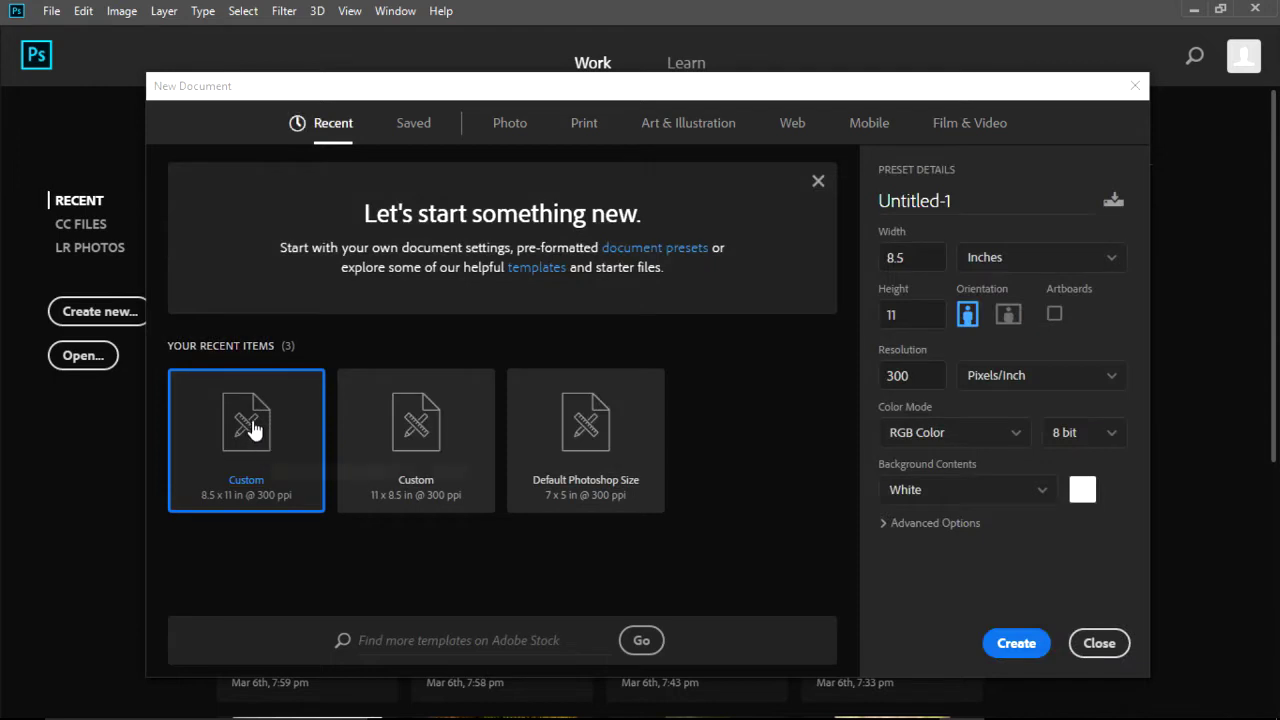
pyautogui.click(390, 416)
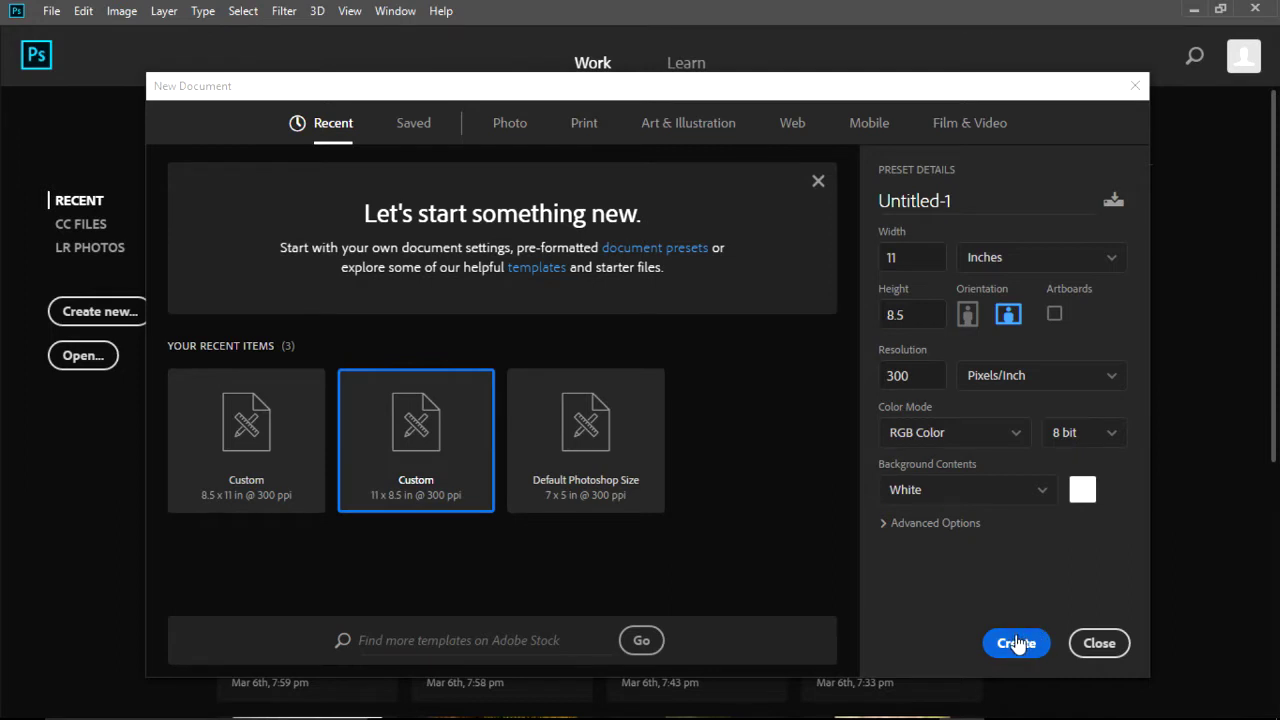
pyautogui.doubleClick(954, 200)
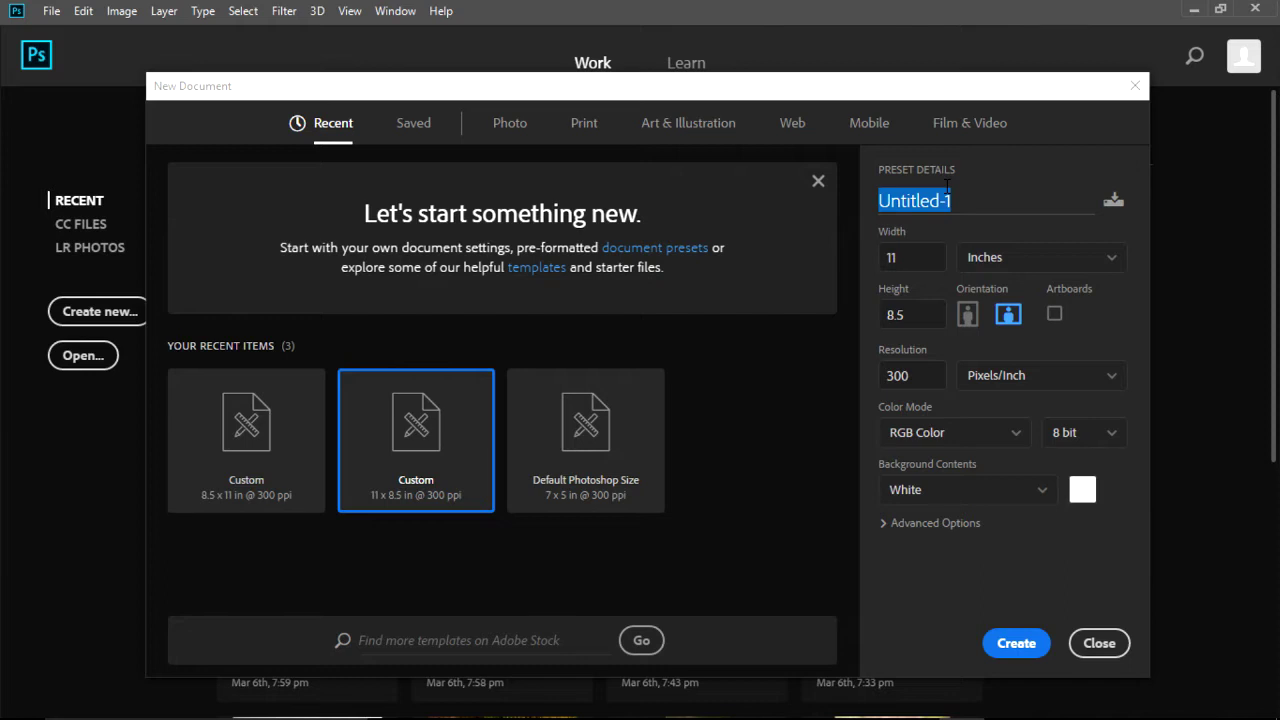
pyautogui.write('Project 2')
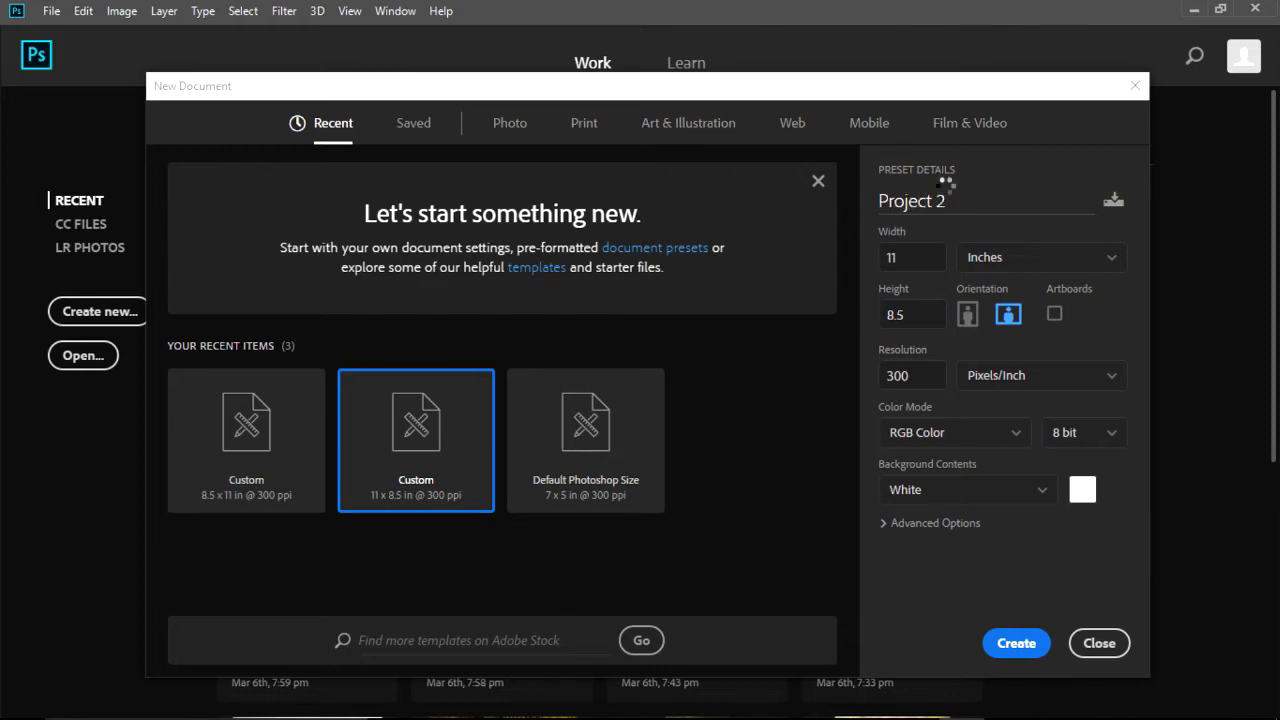
pyautogui.press('Return')
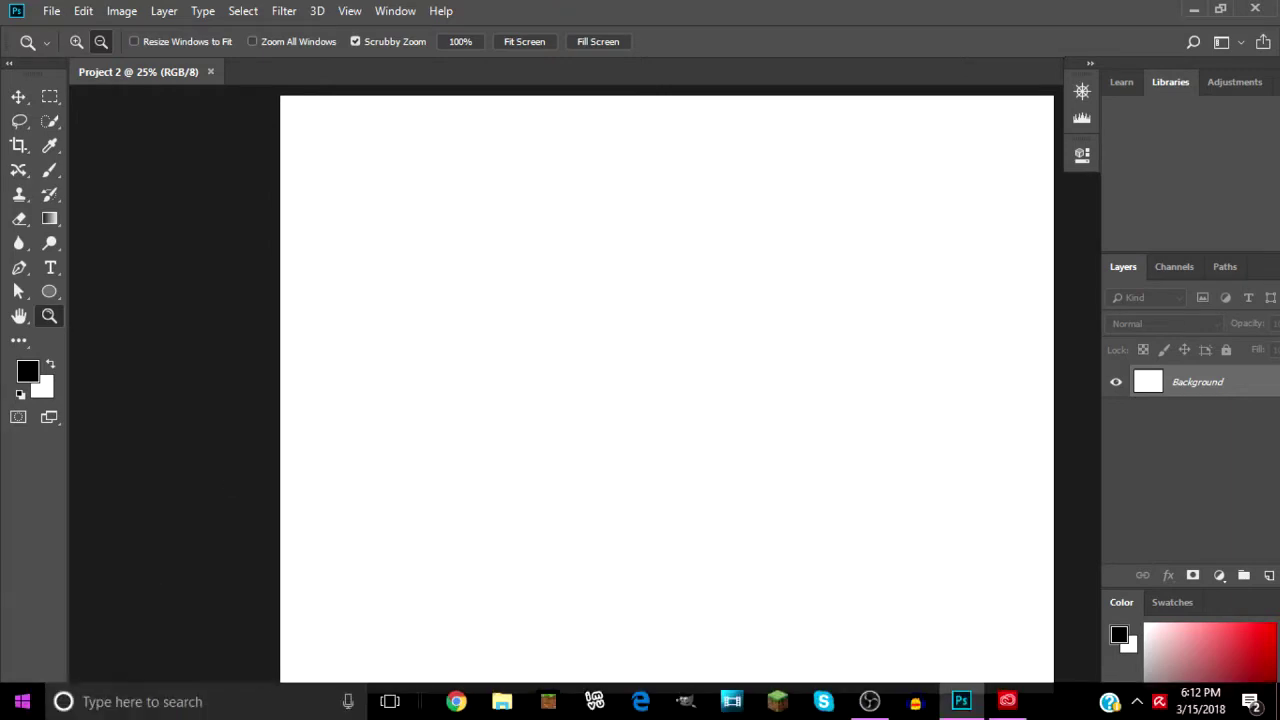
pyautogui.moveTo(502, 710)
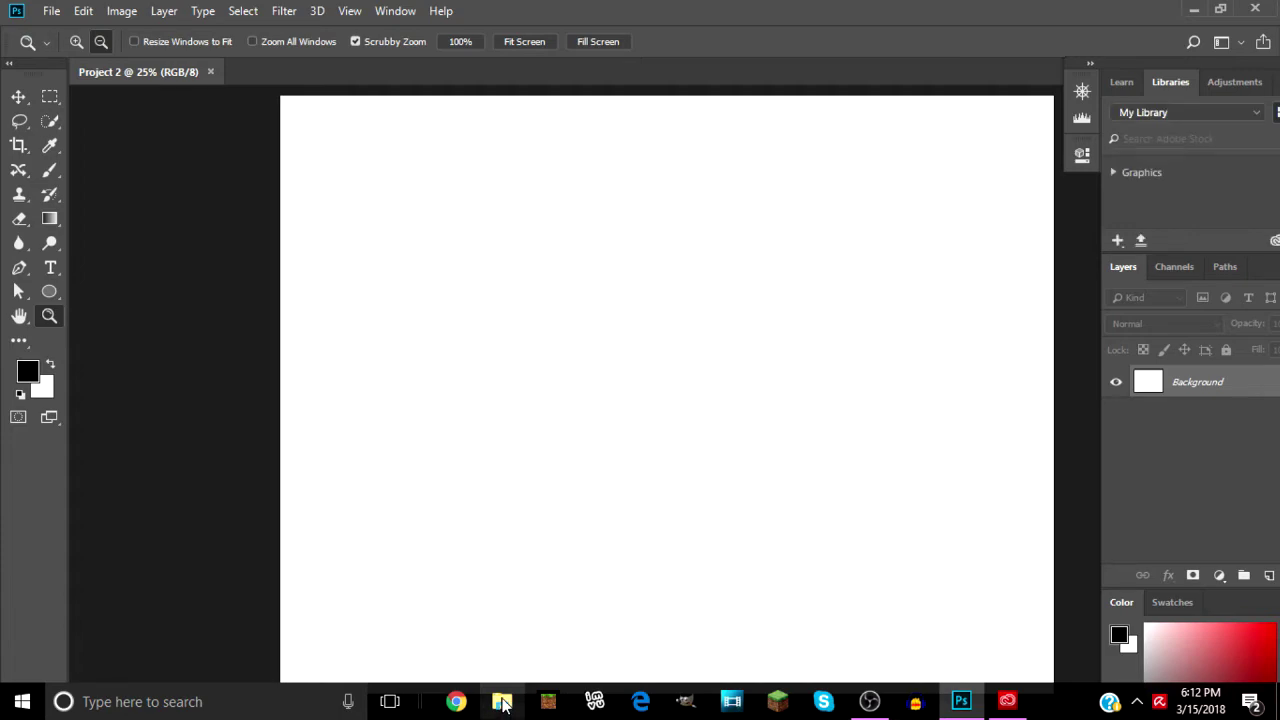
# - Open the F: drive's image manipulation folder in File Explorer and view it as large icons
pyautogui.click(502, 704)
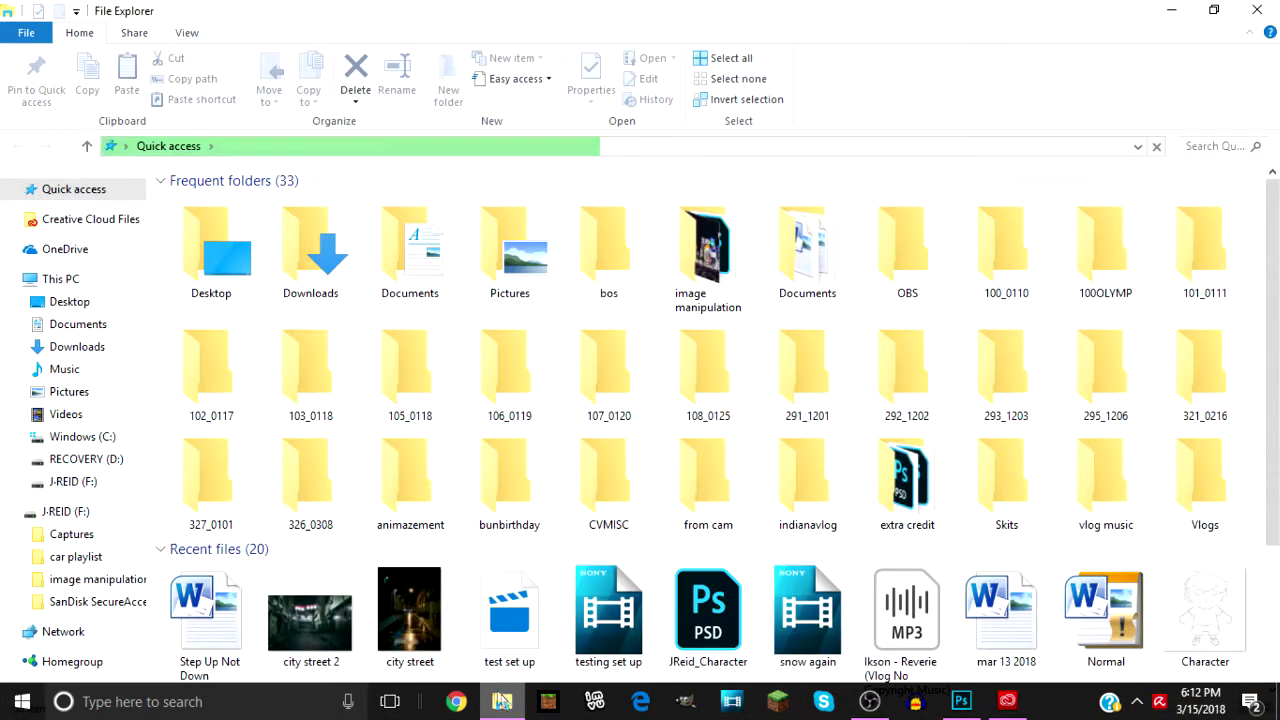
pyautogui.click(58, 513)
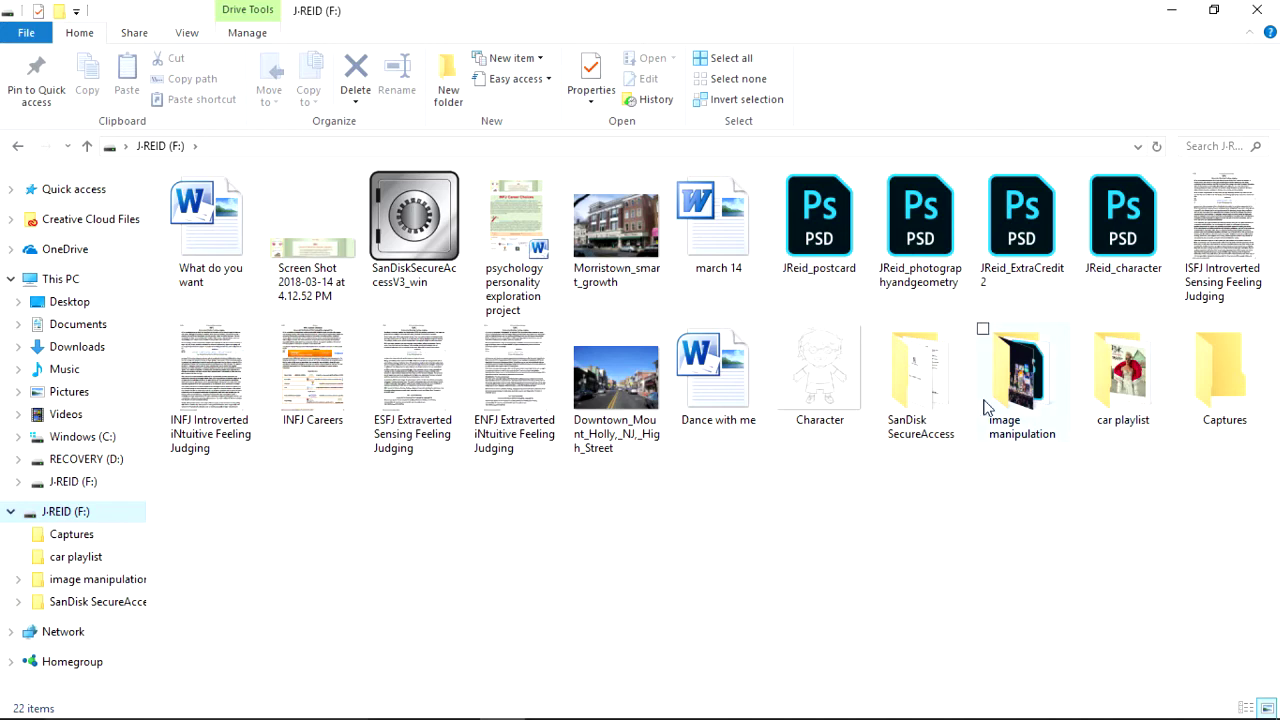
pyautogui.doubleClick(1022, 375)
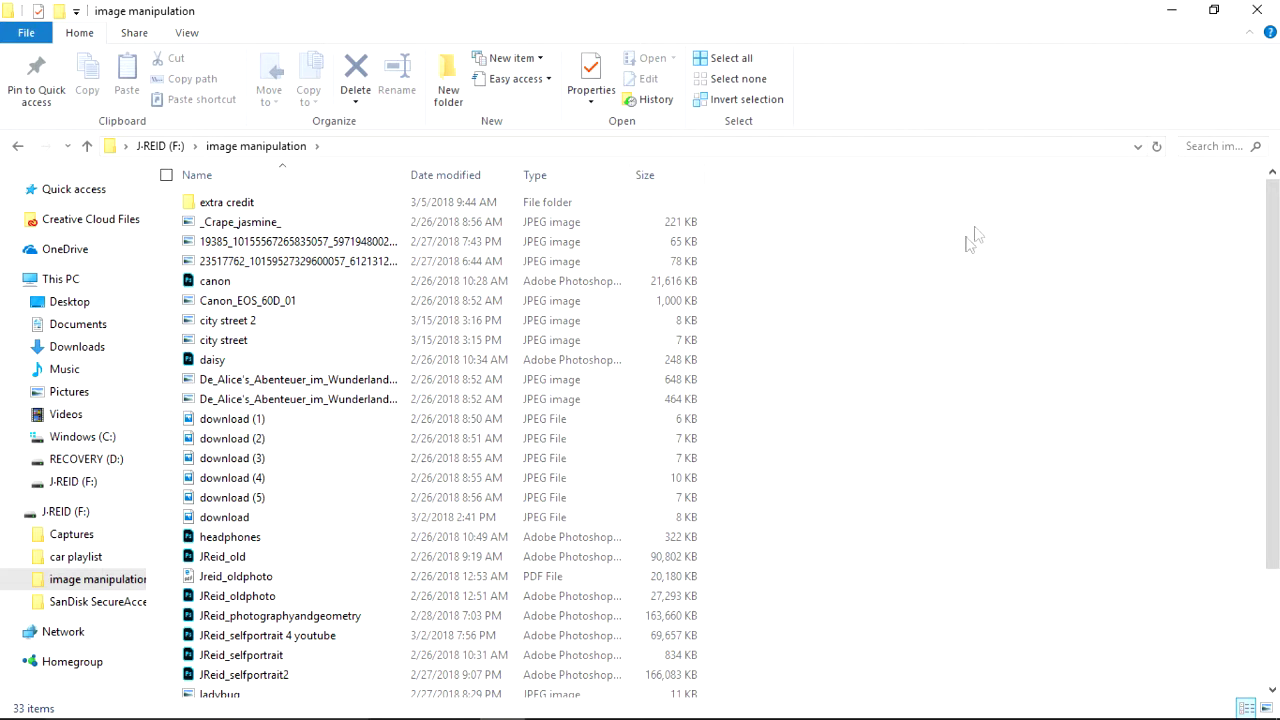
pyautogui.rightClick(861, 378)
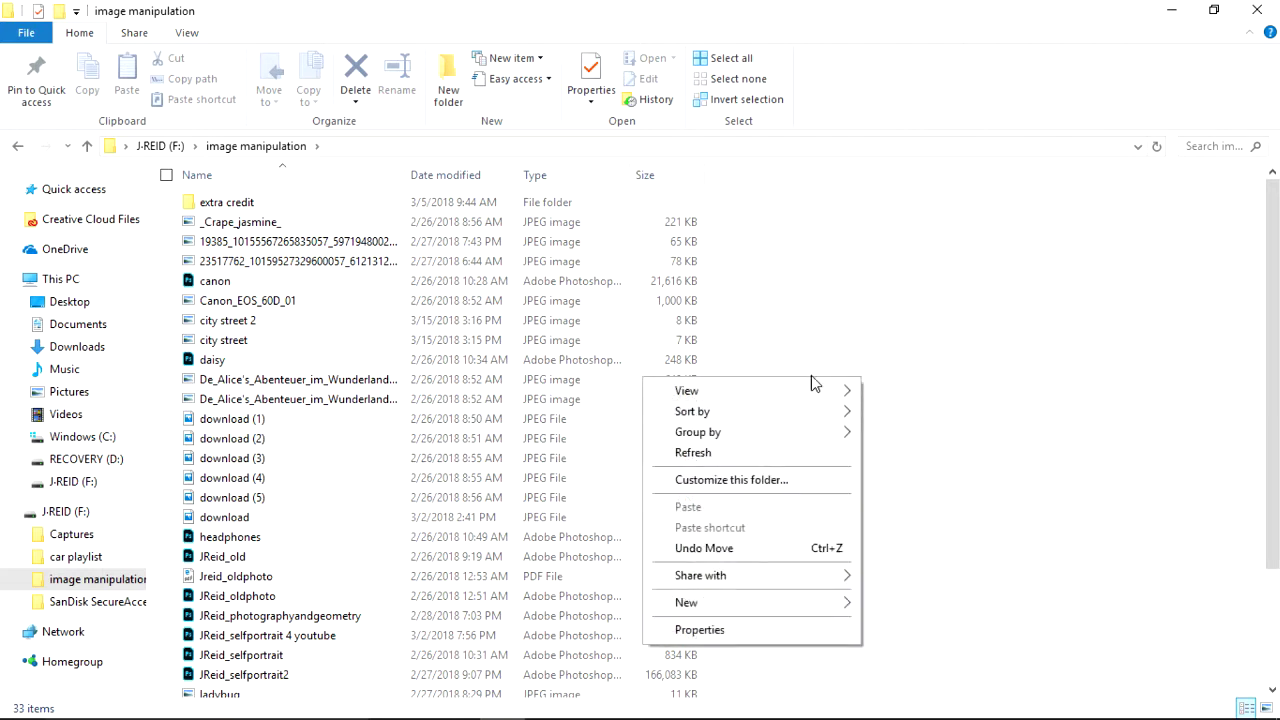
pyautogui.moveTo(686, 391)
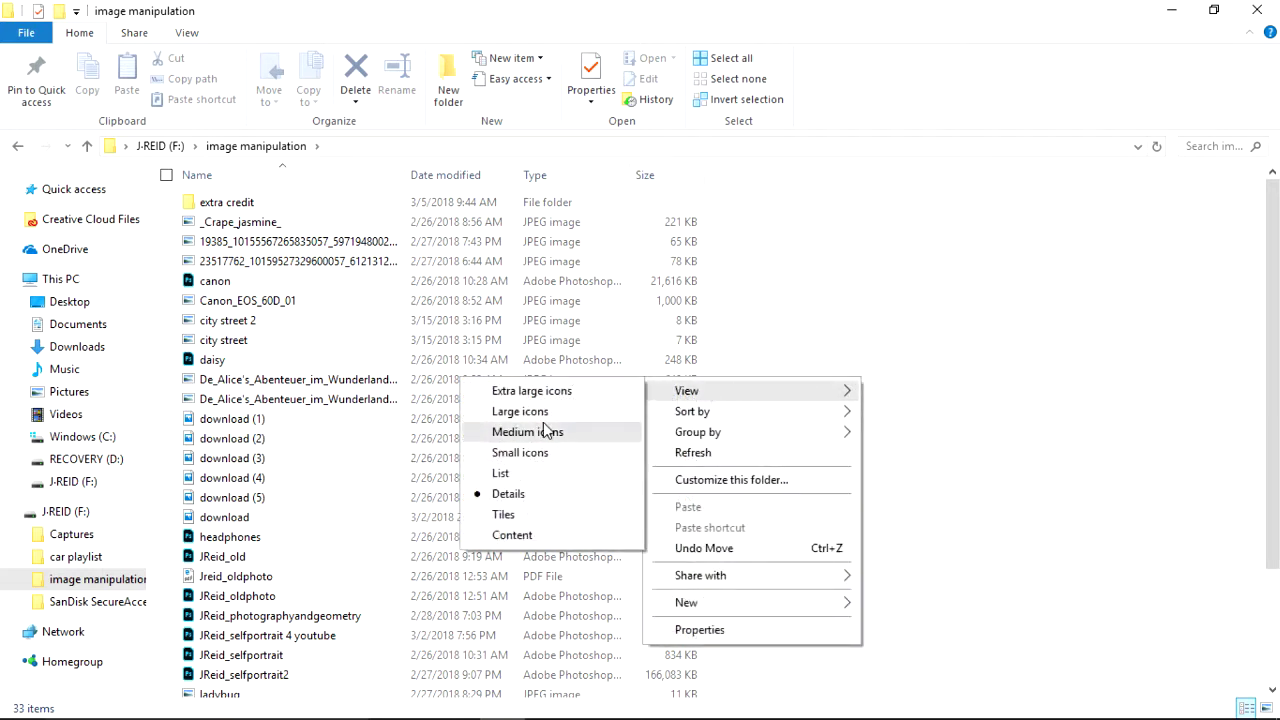
pyautogui.click(515, 411)
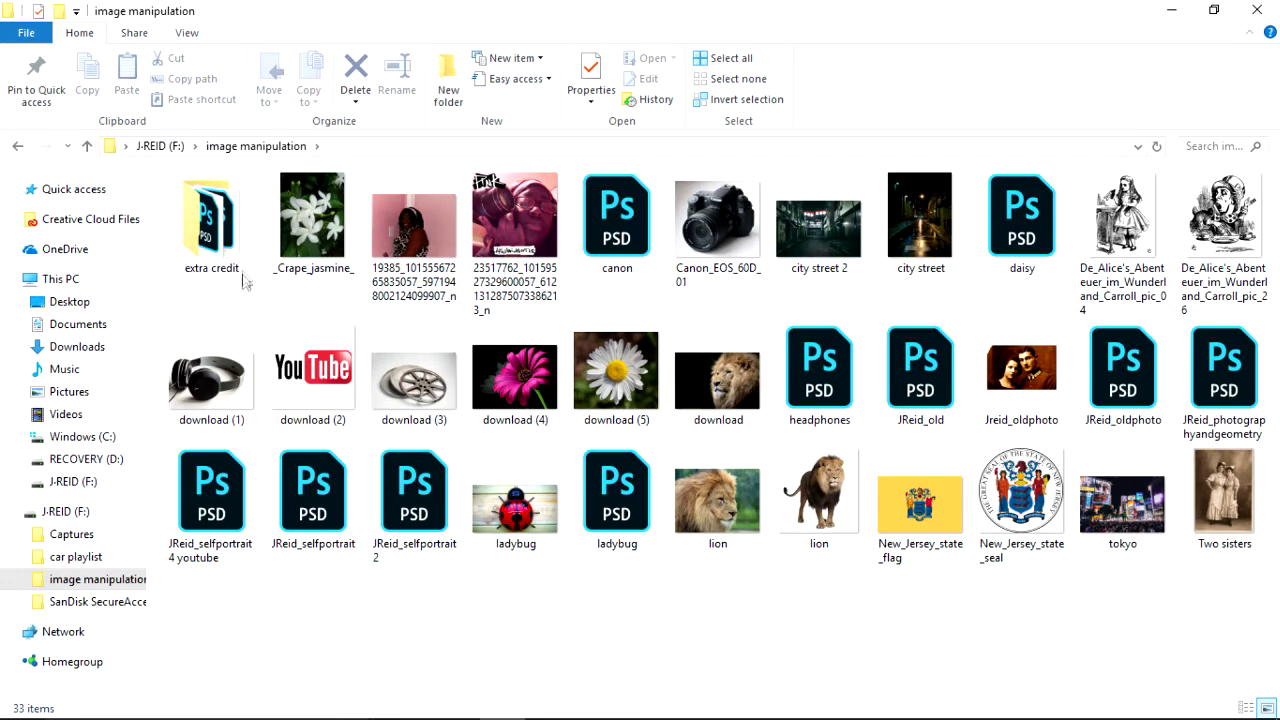
# - Browse the extra credit folders, return to F:, and preview the Downtown Mount Holly High Street photo
pyautogui.click(251, 241)
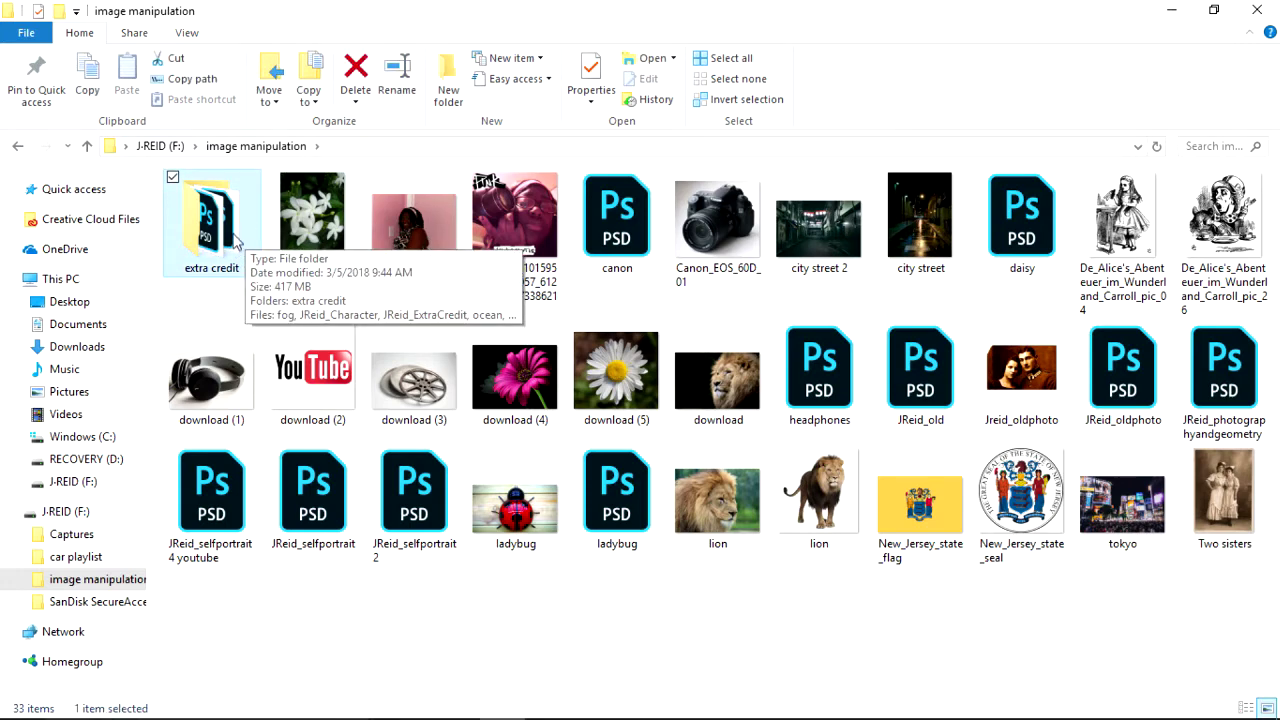
pyautogui.doubleClick(238, 239)
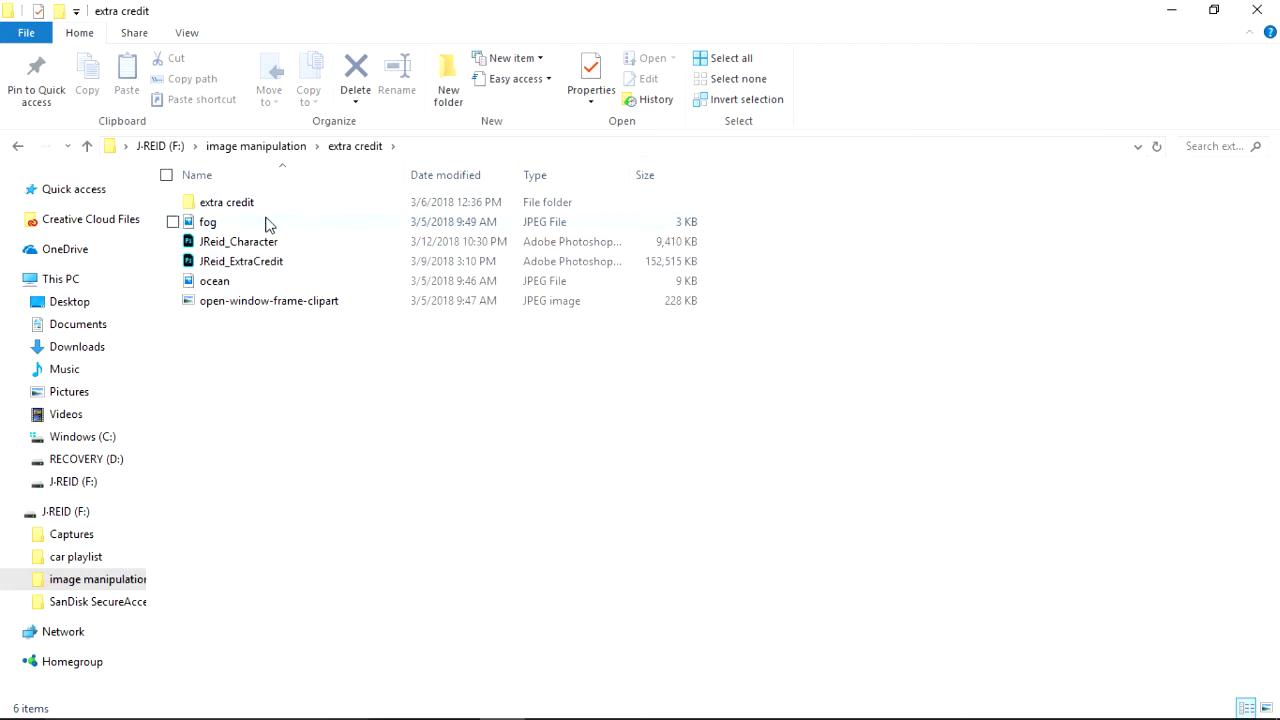
pyautogui.doubleClick(256, 202)
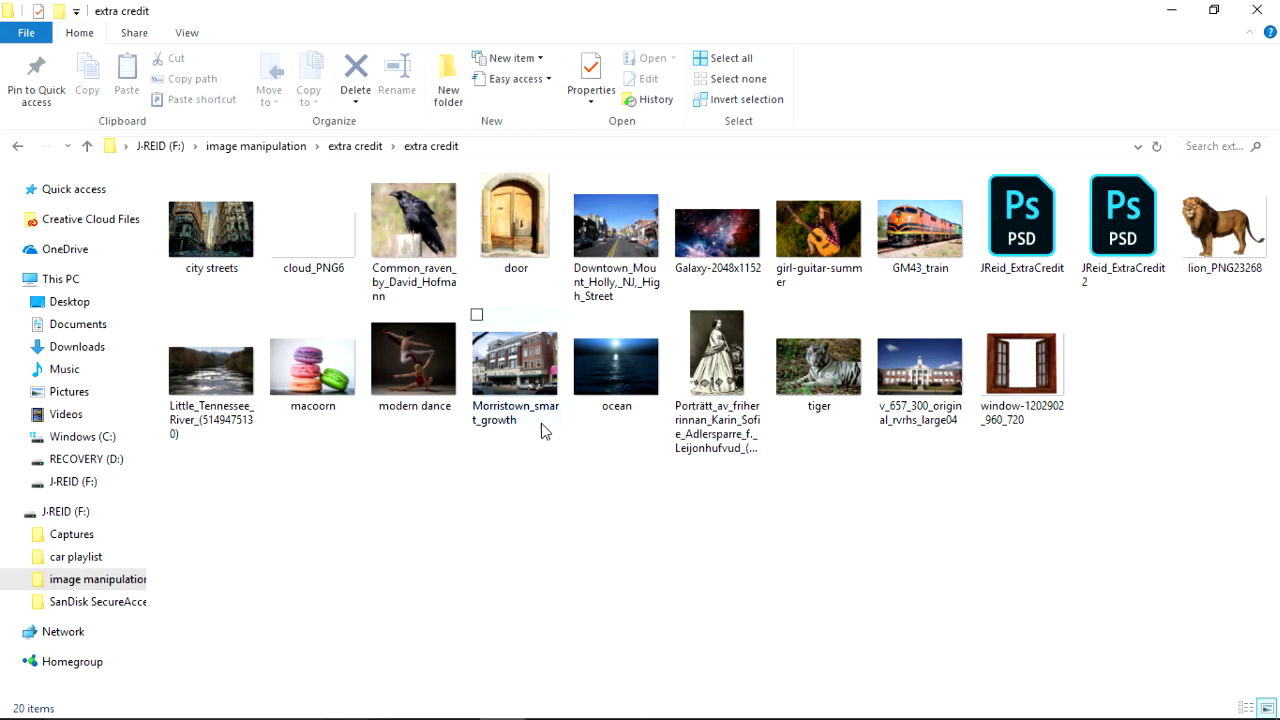
pyautogui.click(268, 147)
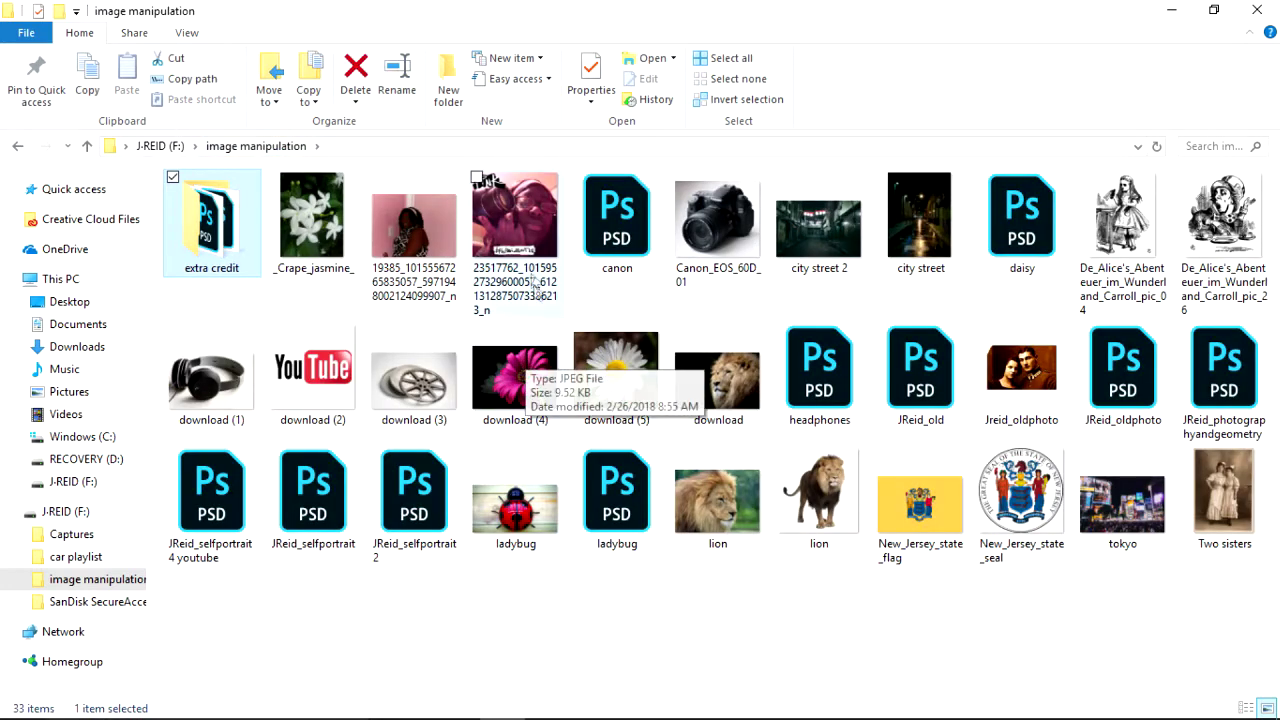
pyautogui.click(155, 146)
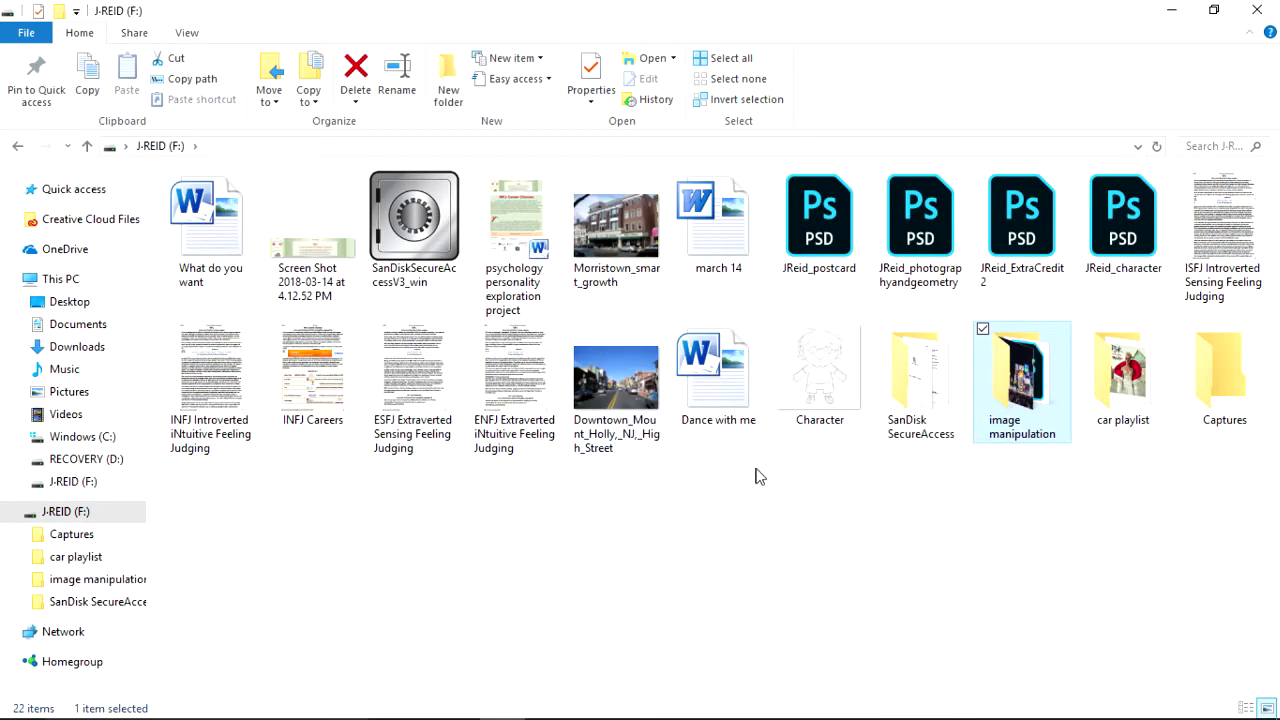
pyautogui.doubleClick(633, 369)
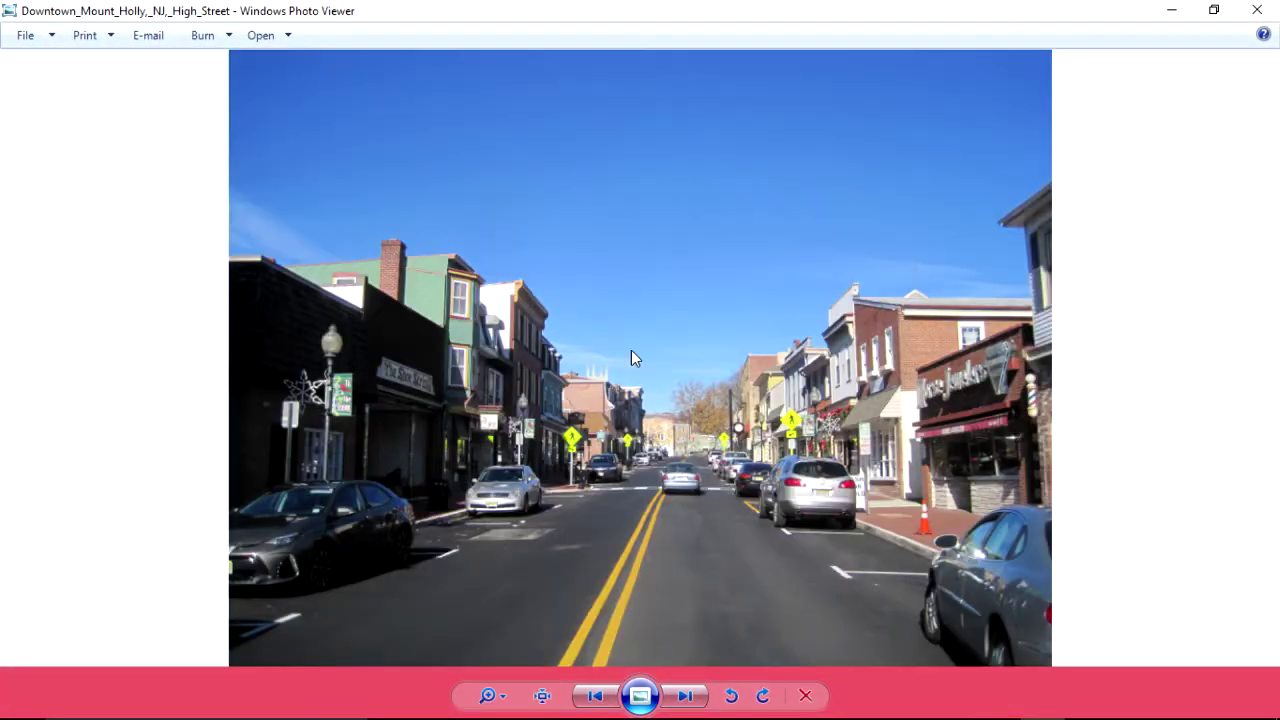
pyautogui.click(1257, 9)
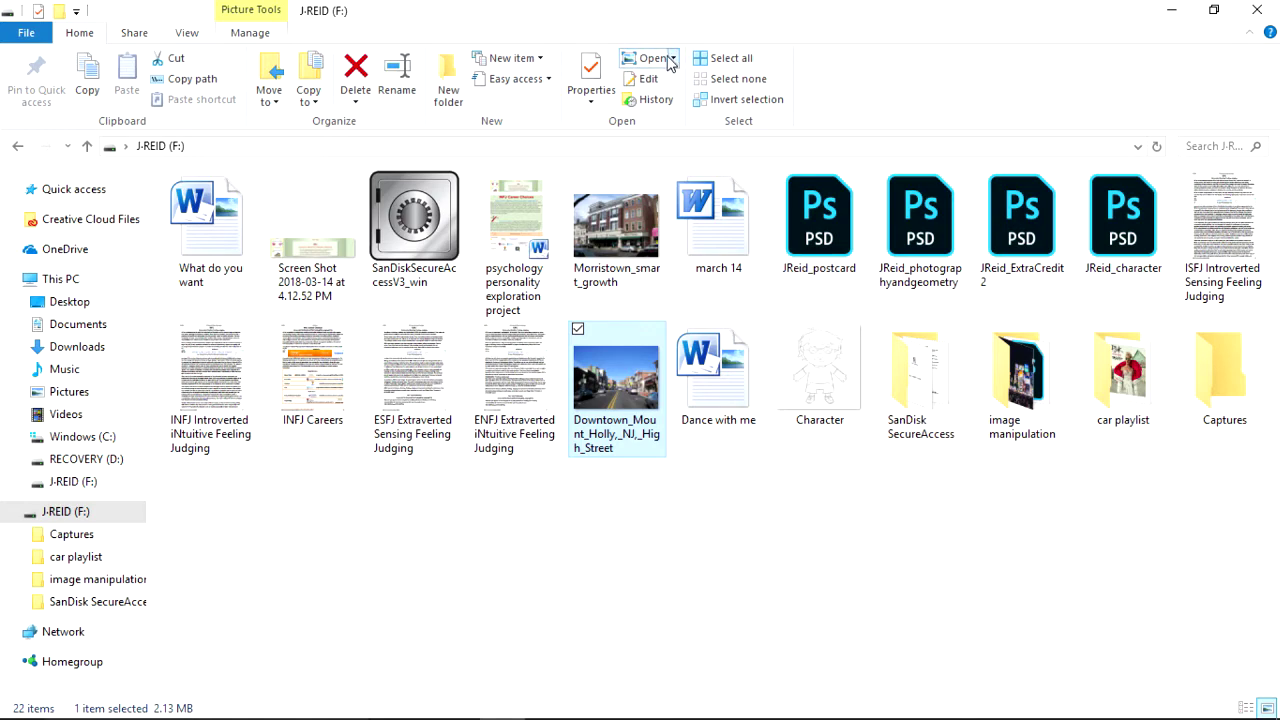
# - Open Downtown_Mount_Holly,_NJ,_High_Street.jpg in Adobe Photoshop CC 2018 from Explorer's Open menu
pyautogui.click(673, 58)
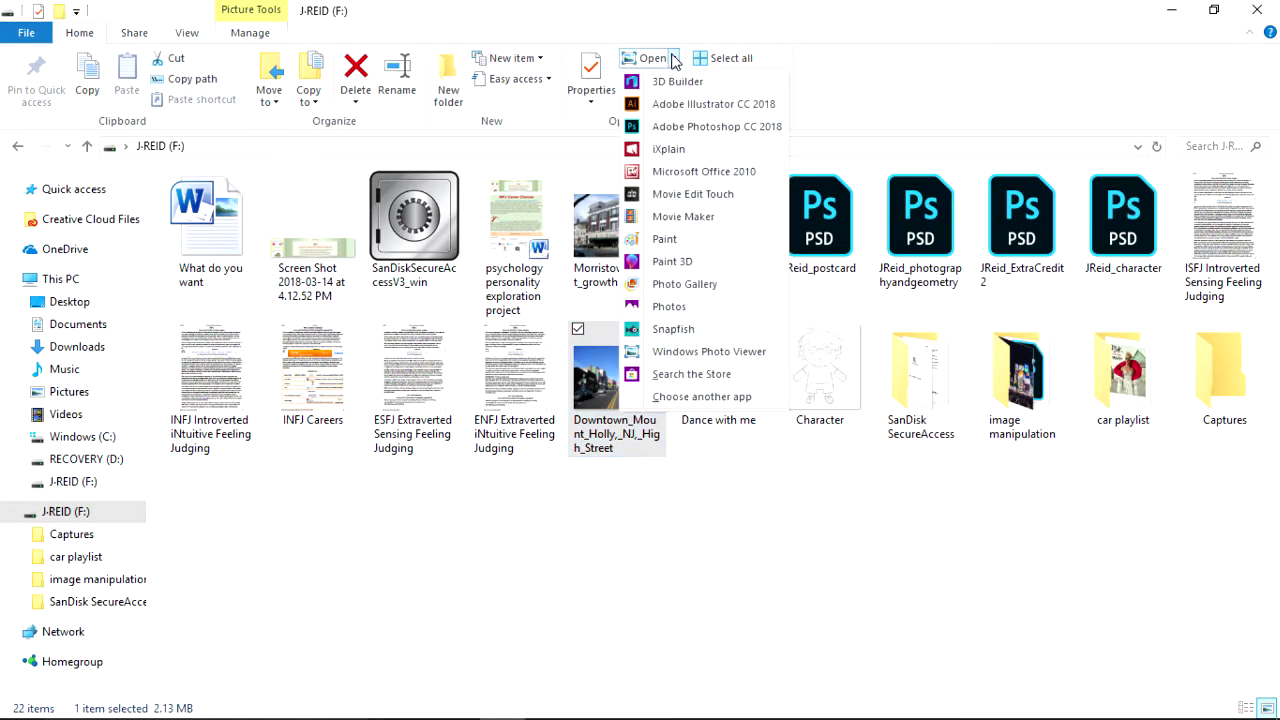
pyautogui.click(692, 127)
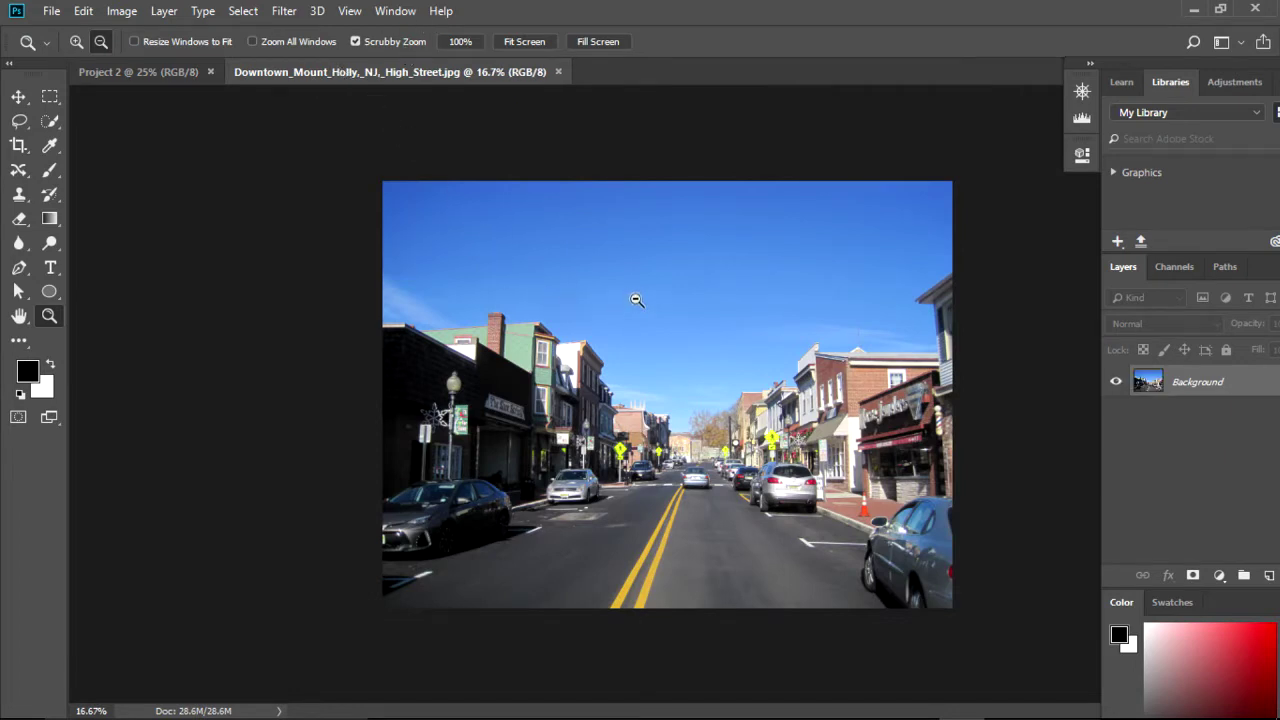
# - Drag the street photo with the Move tool into Project 2 as Layer 1
pyautogui.click(19, 97)
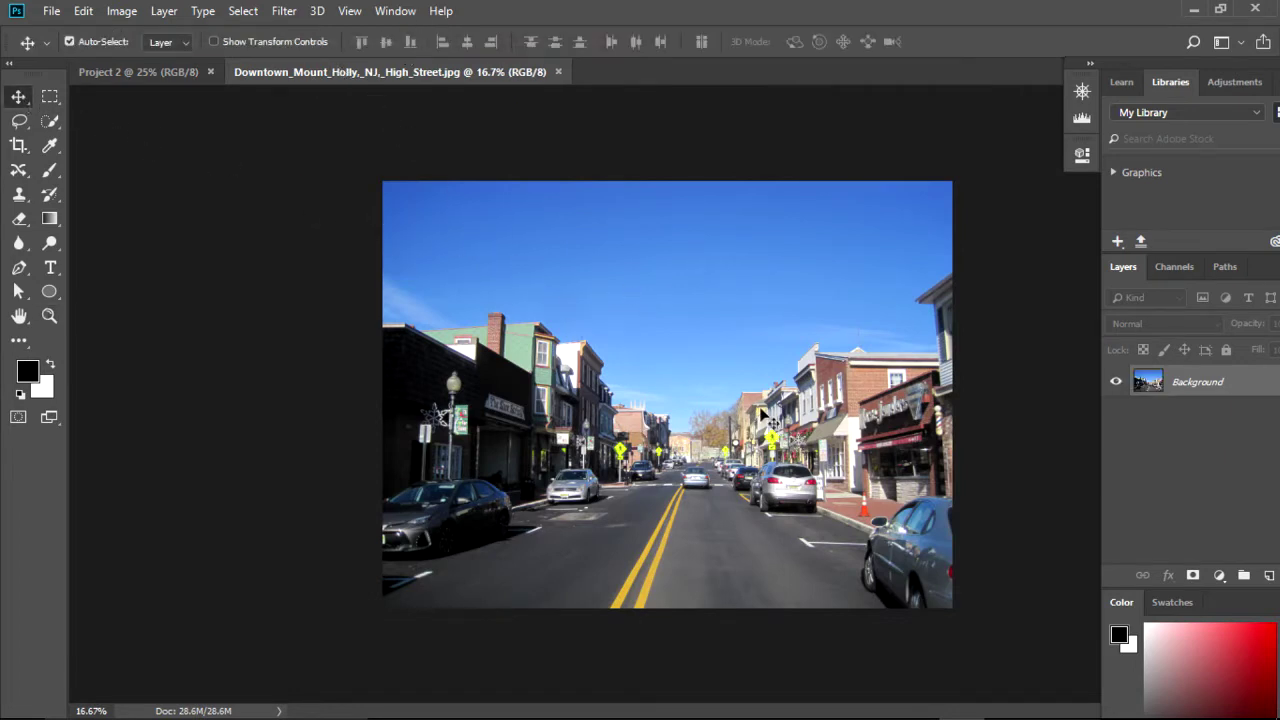
pyautogui.moveTo(764, 416)
pyautogui.mouseDown()
pyautogui.moveTo(140, 87)
pyautogui.moveTo(461, 275)
pyautogui.mouseUp()
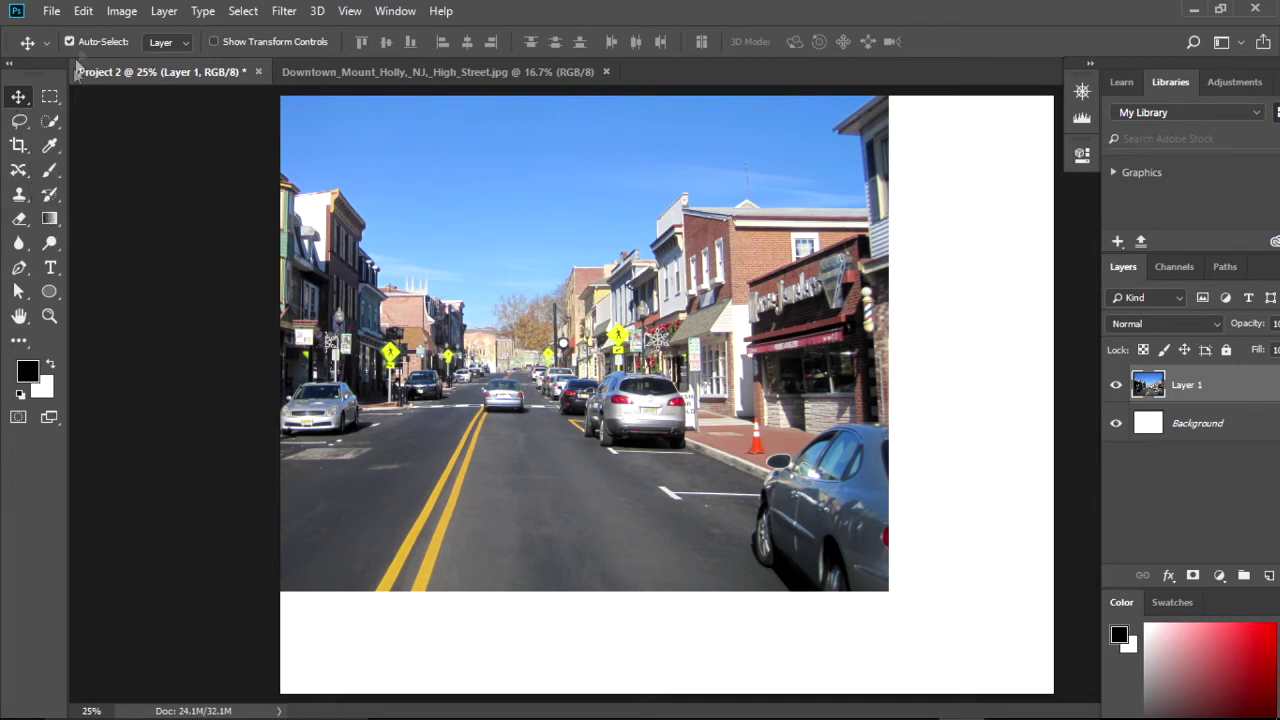
pyautogui.click(84, 12)
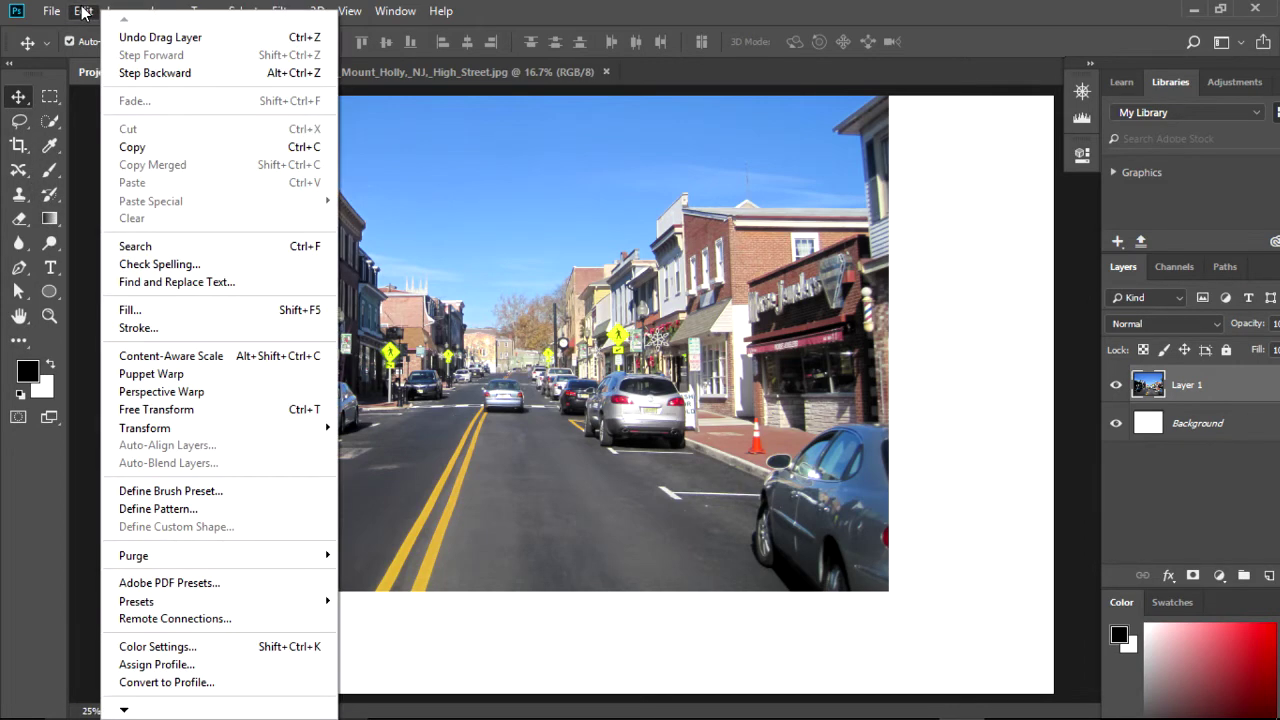
pyautogui.moveTo(145, 428)
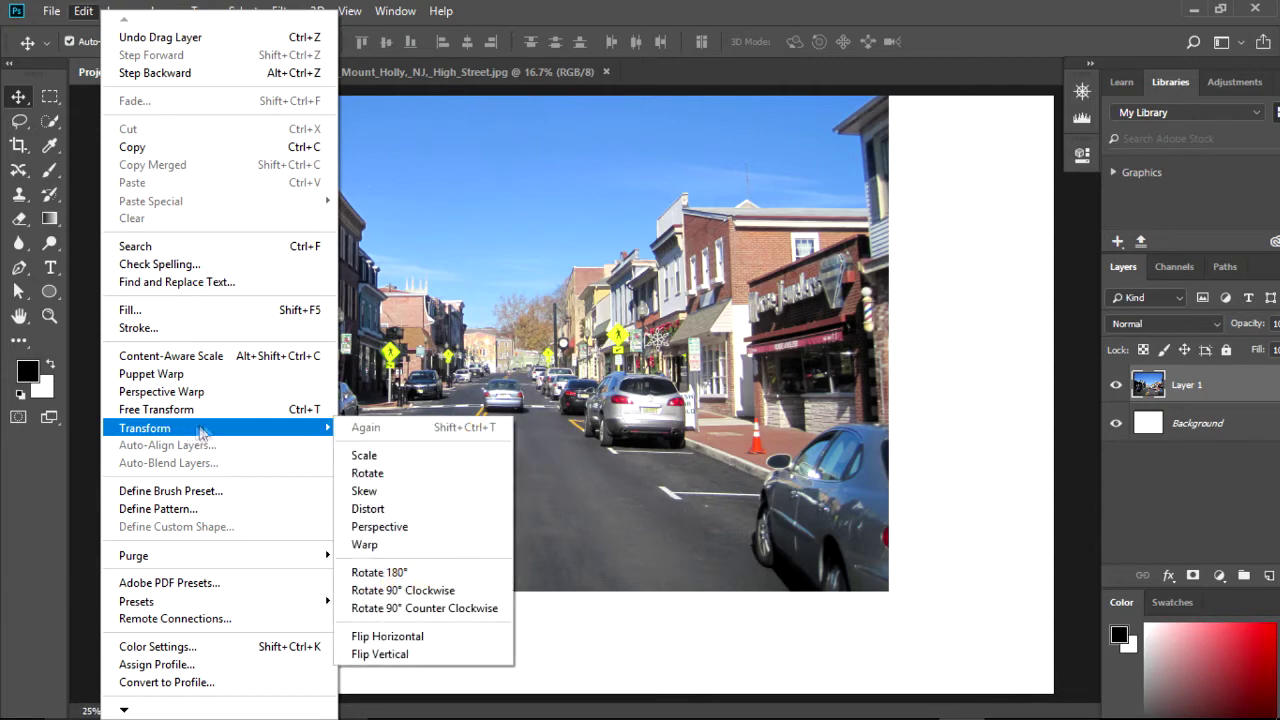
# - Scale the street photo layer to about 116% to fill the canvas, nudge it left, and commit
pyautogui.click(394, 455)
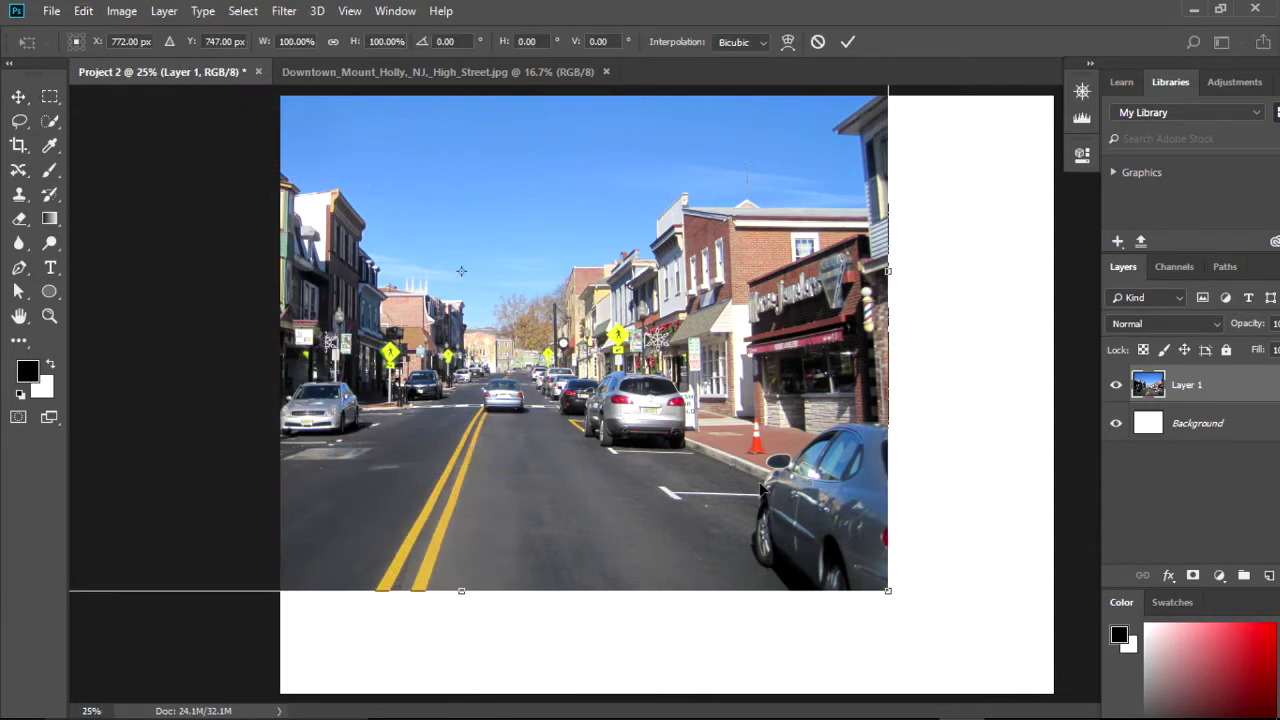
pyautogui.moveTo(760, 488); pyautogui.dragTo(972, 598)
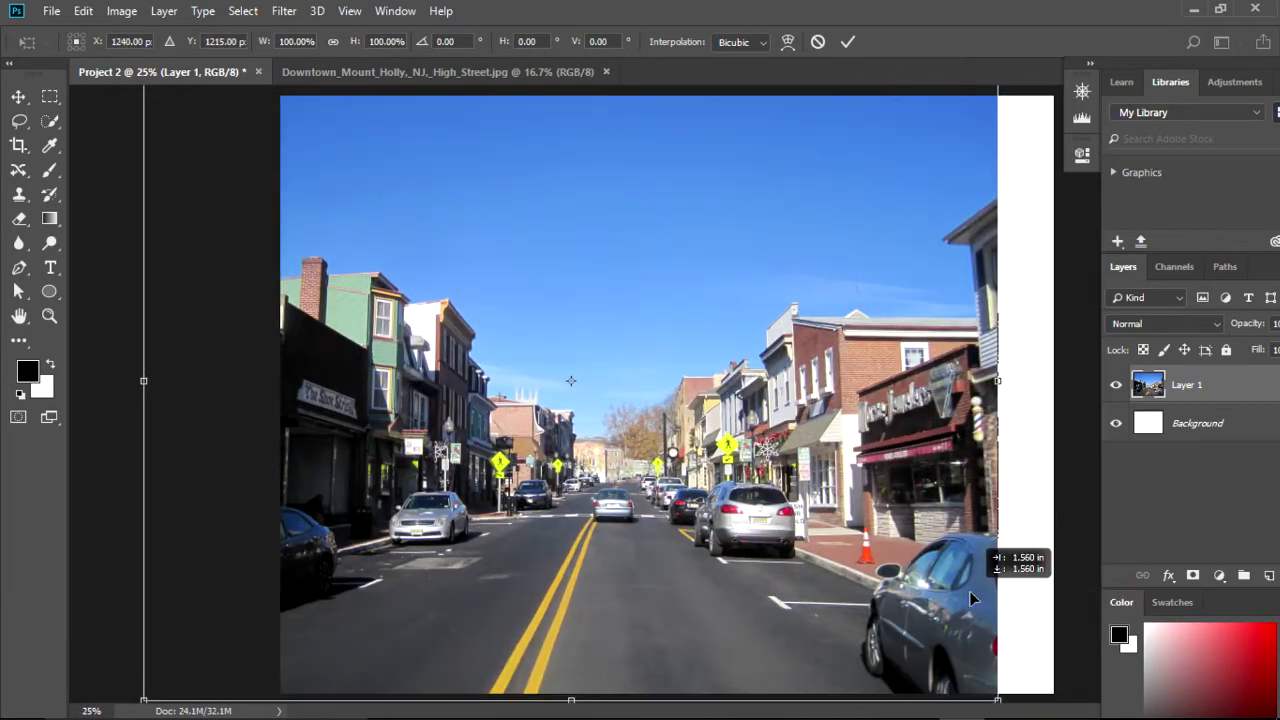
pyautogui.moveTo(972, 598); pyautogui.dragTo(1056, 580)
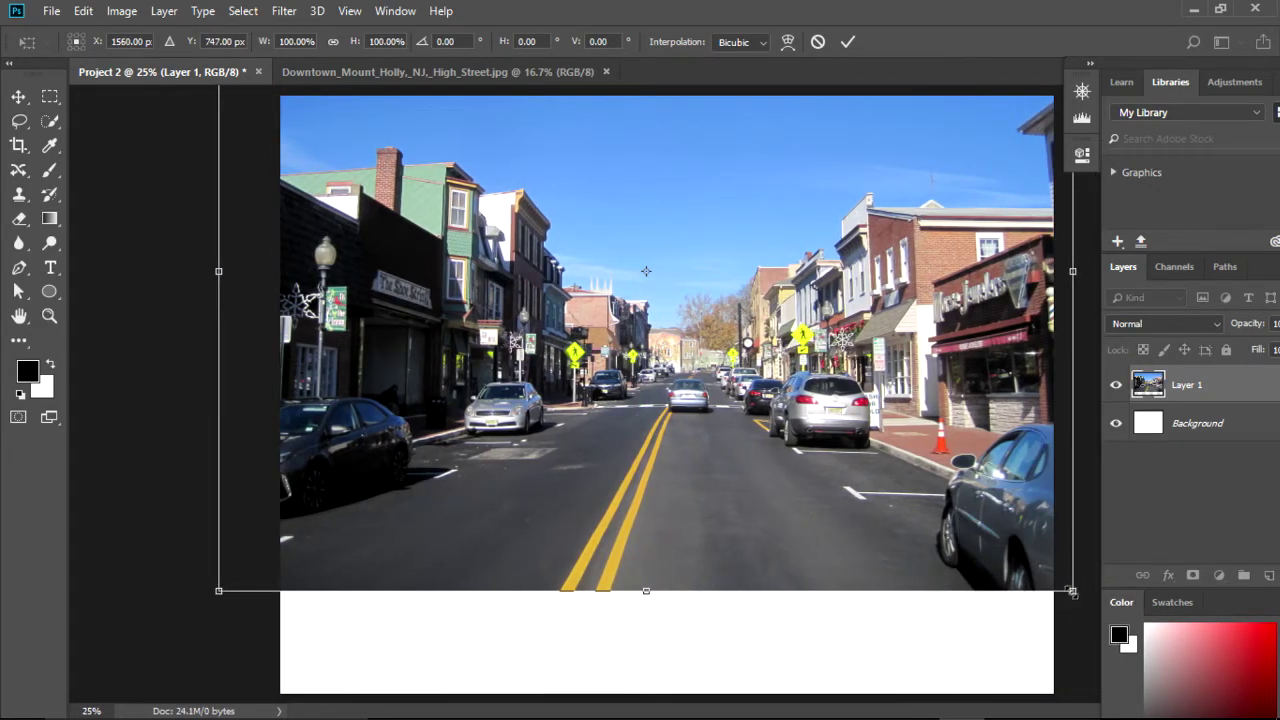
pyautogui.moveTo(1071, 591); pyautogui.dragTo(1206, 714)
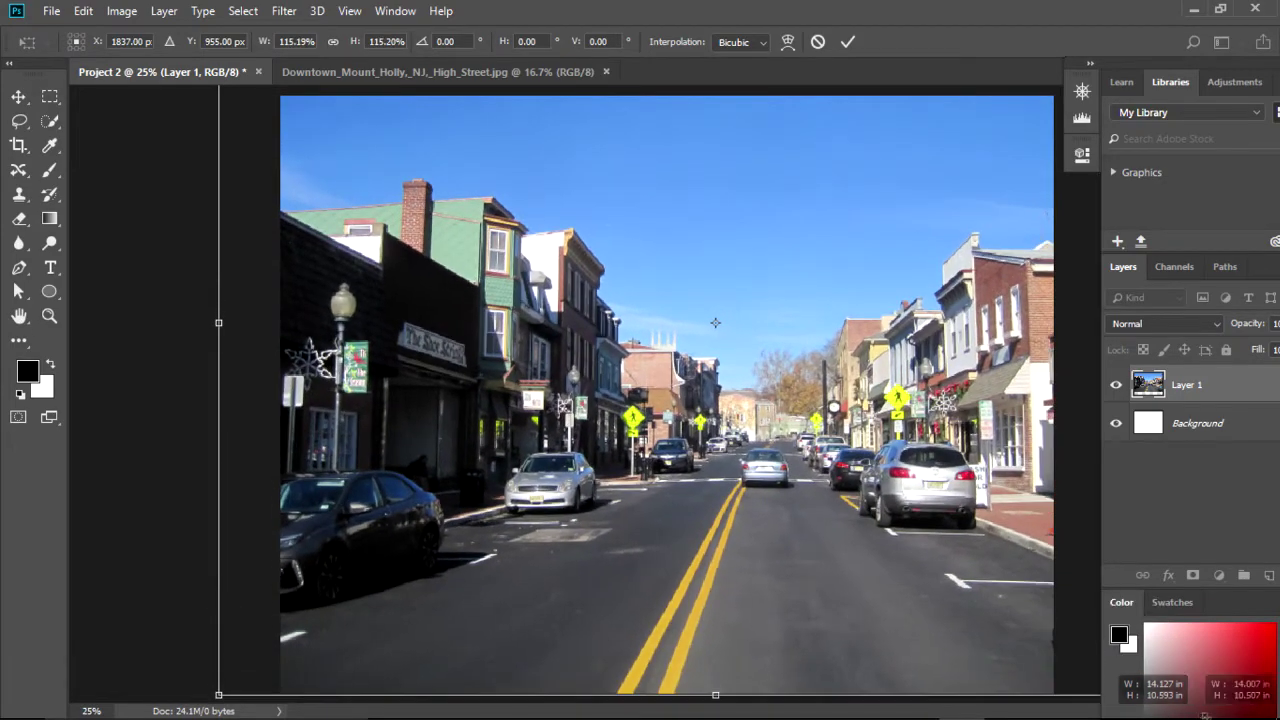
pyautogui.moveTo(1206, 714); pyautogui.dragTo(1214, 718)
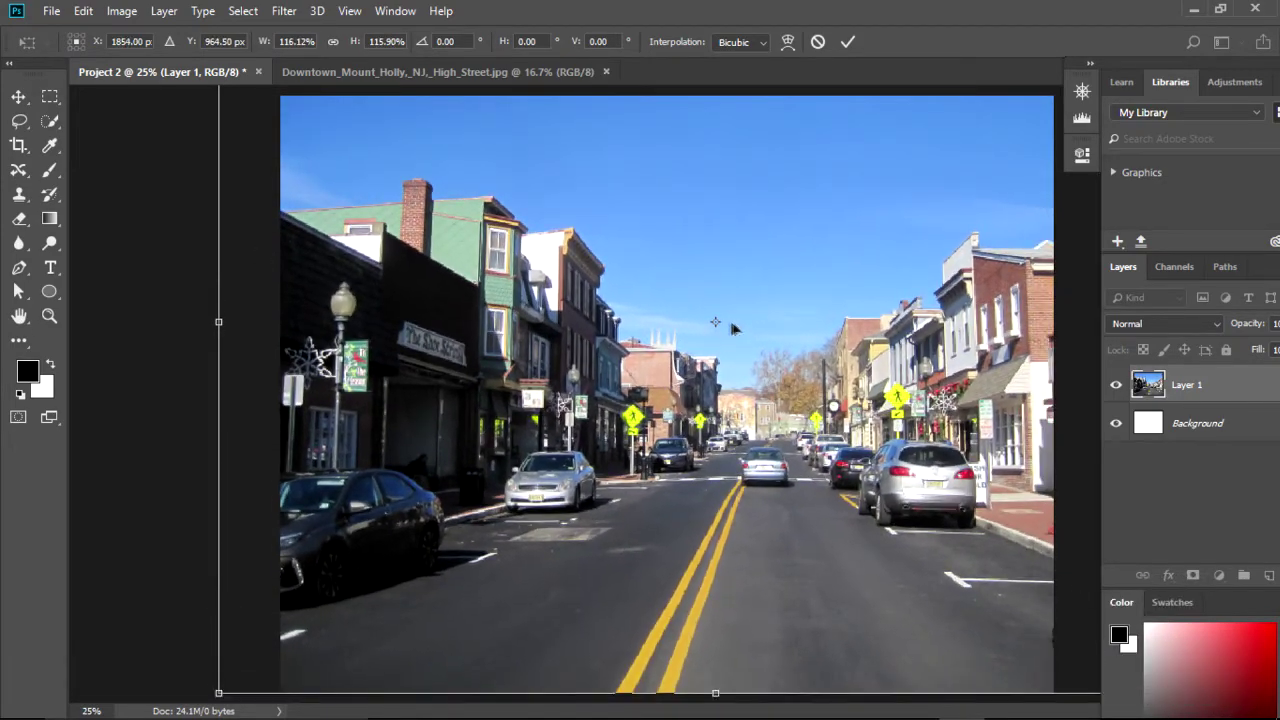
pyautogui.moveTo(731, 328); pyautogui.dragTo(694, 327)
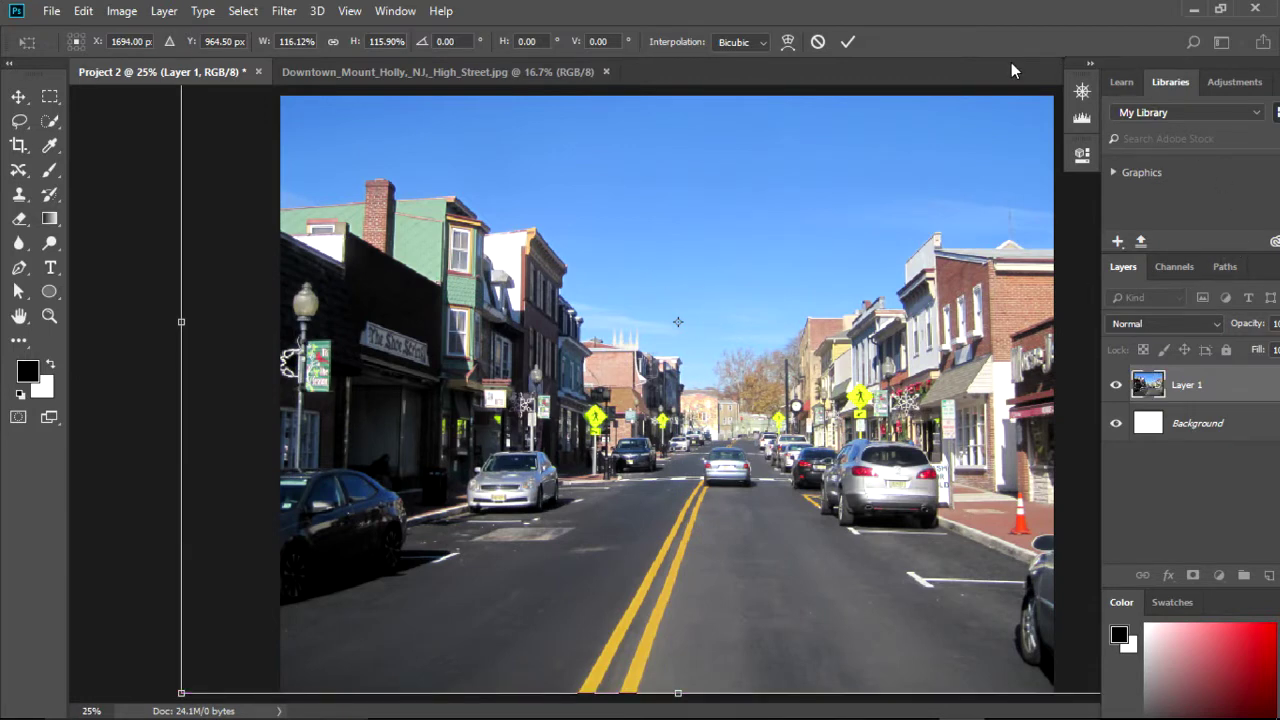
pyautogui.press('Return')
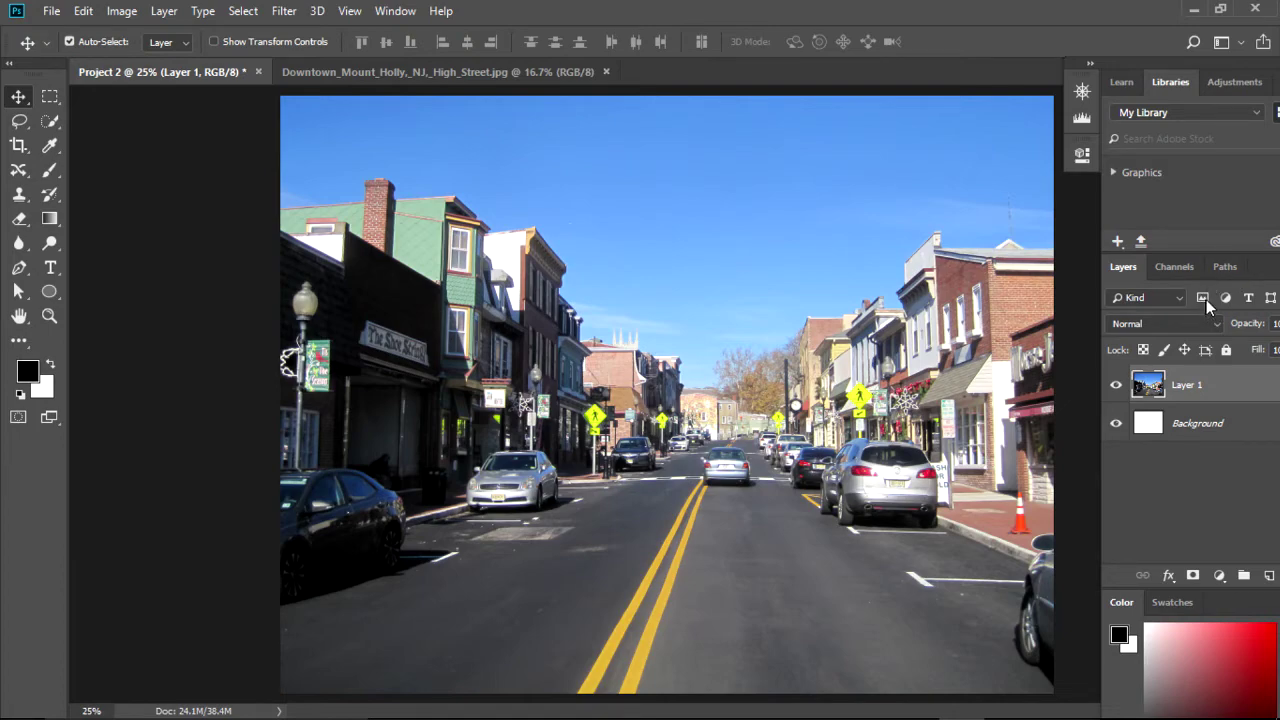
# - Rotate the whole Project 2 canvas 90° clockwise via Image > Image Rotation
pyautogui.click(1215, 14)
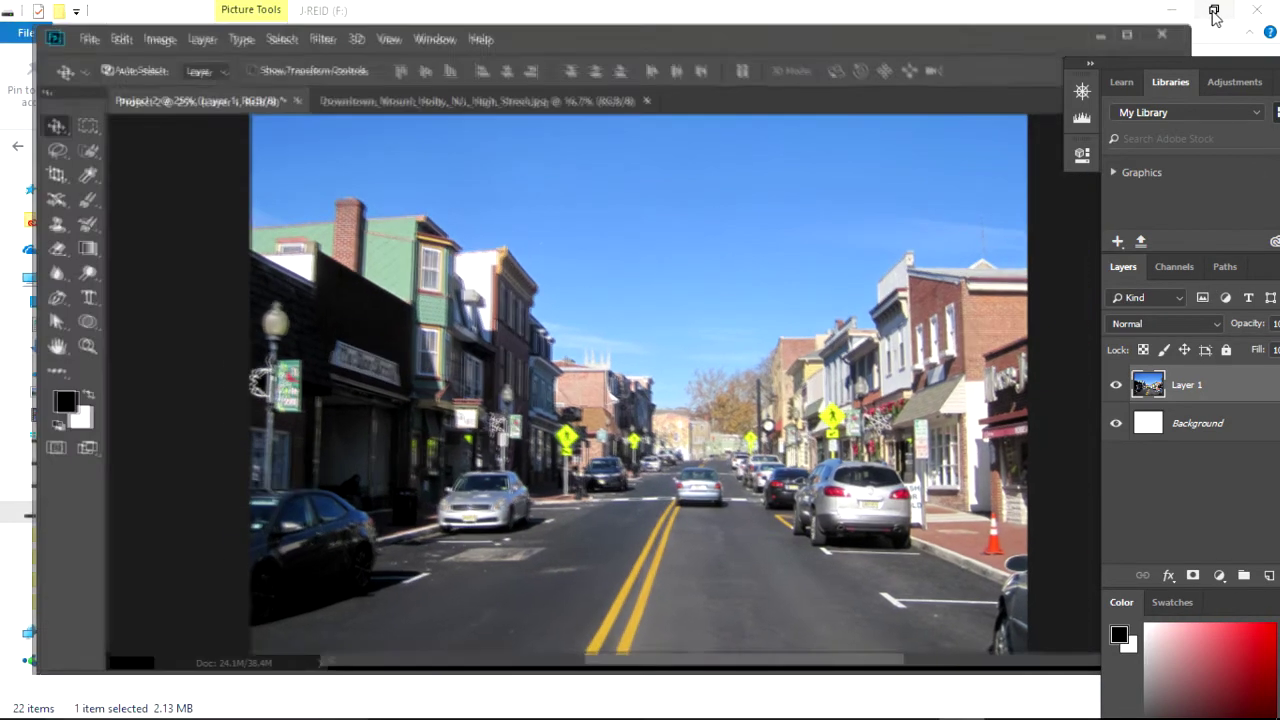
pyautogui.click(1130, 36)
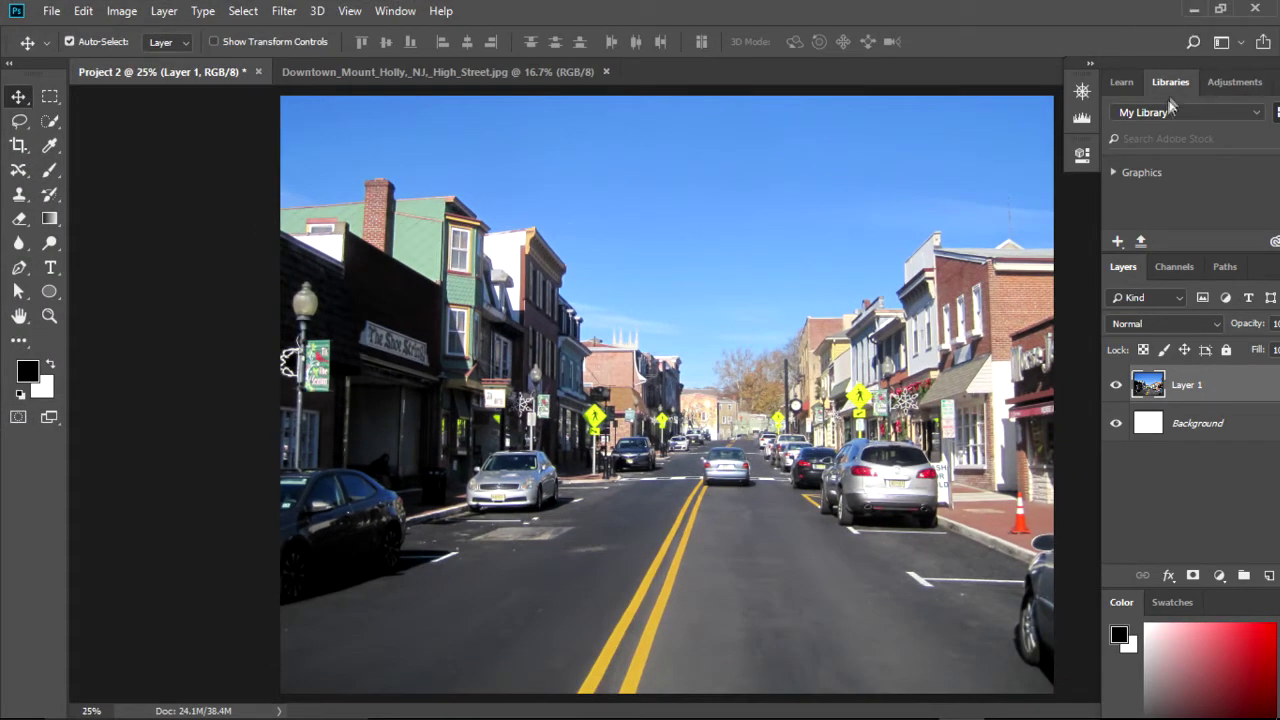
pyautogui.rightClick(1231, 387)
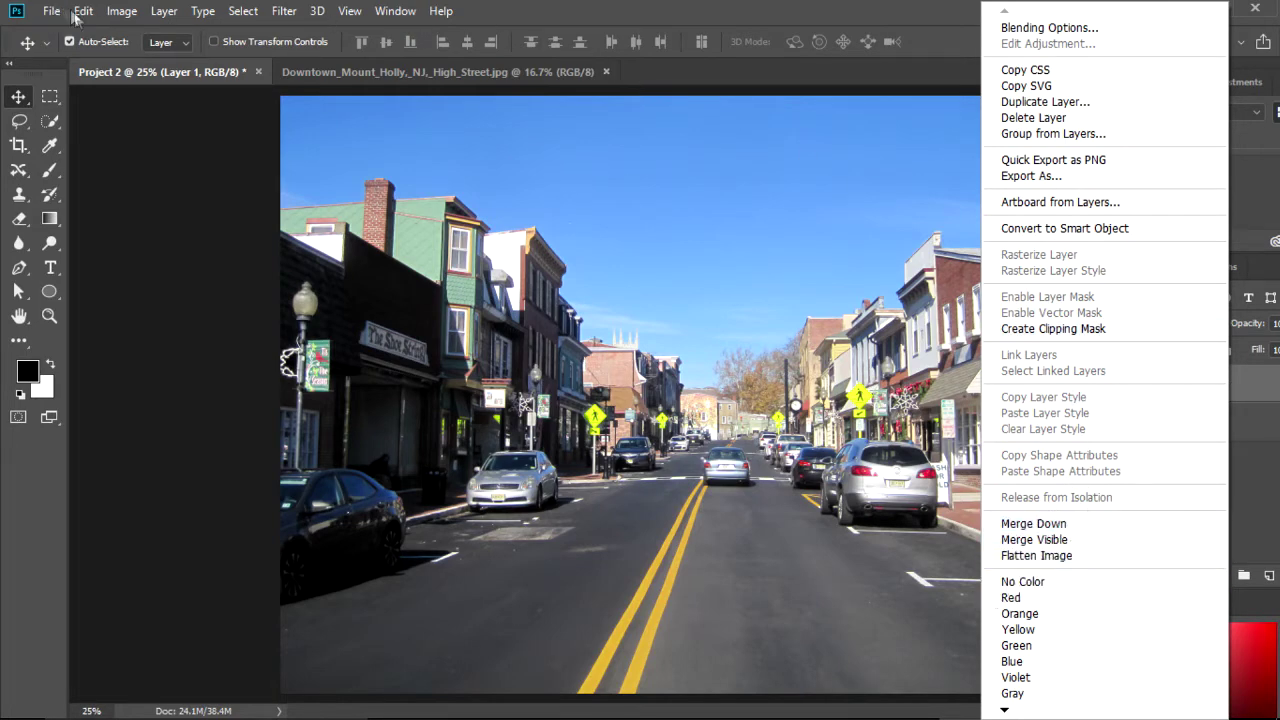
pyautogui.click(124, 14)
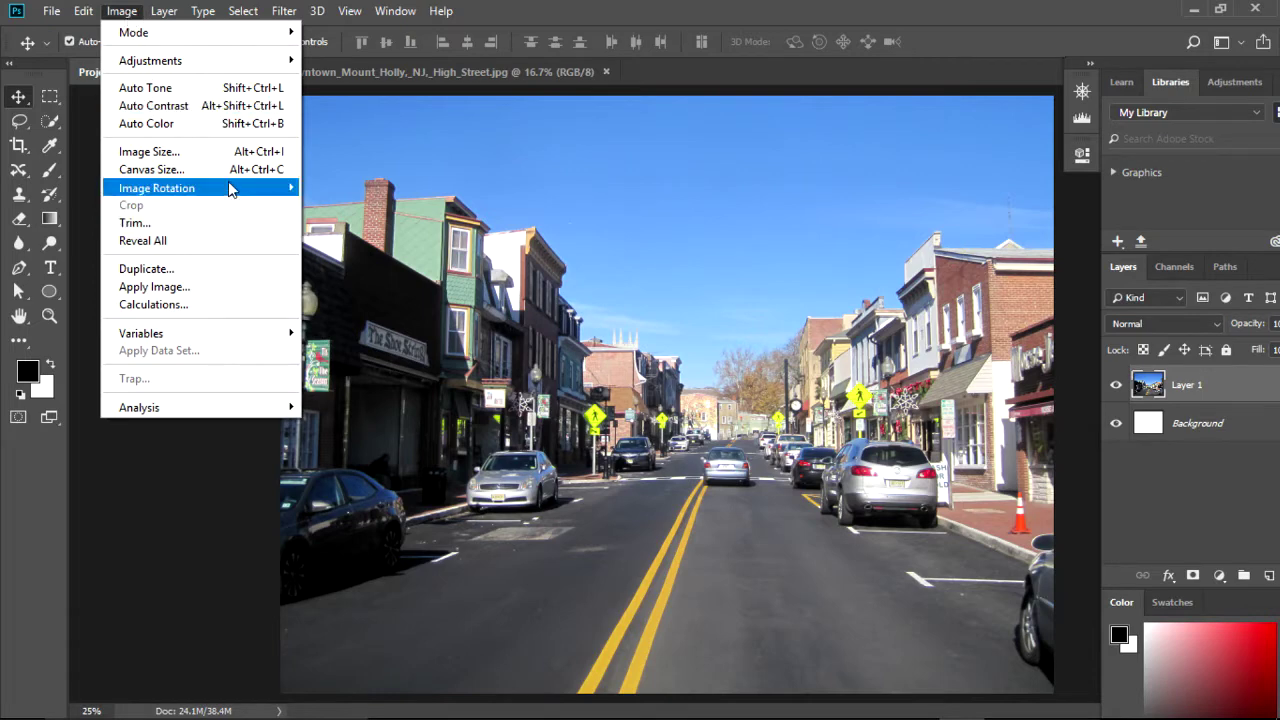
pyautogui.moveTo(157, 188)
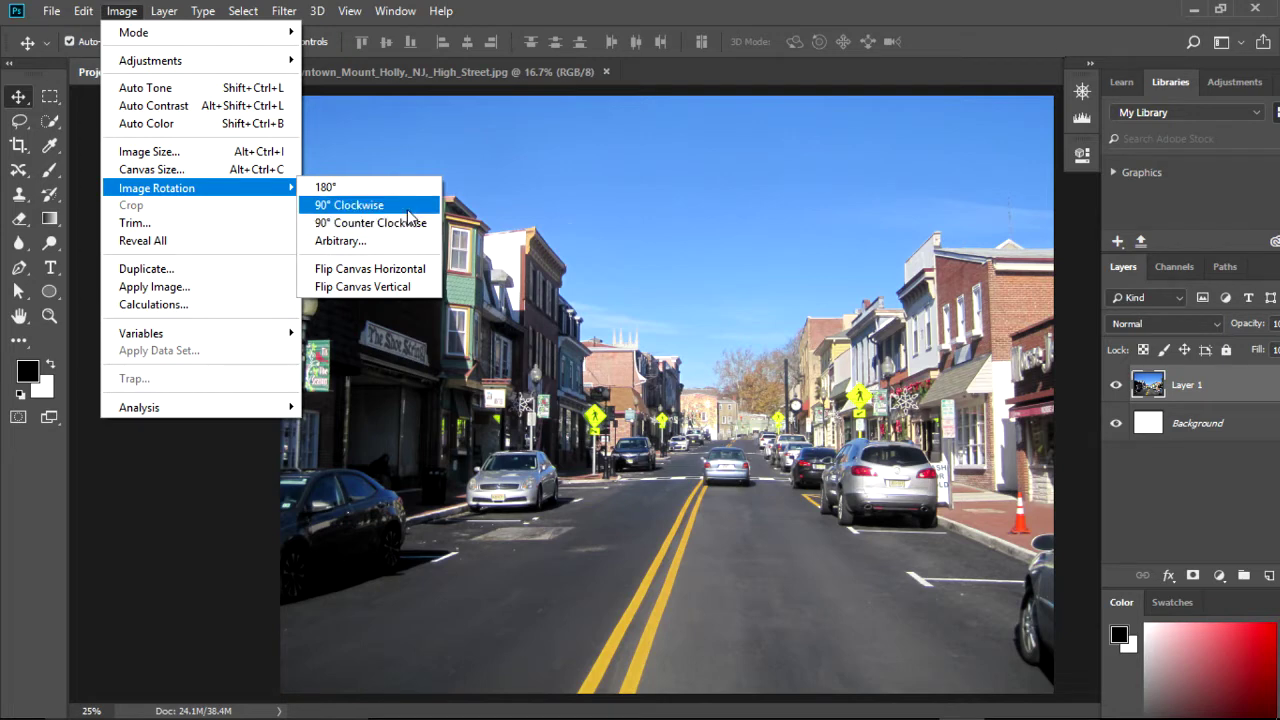
pyautogui.click(406, 208)
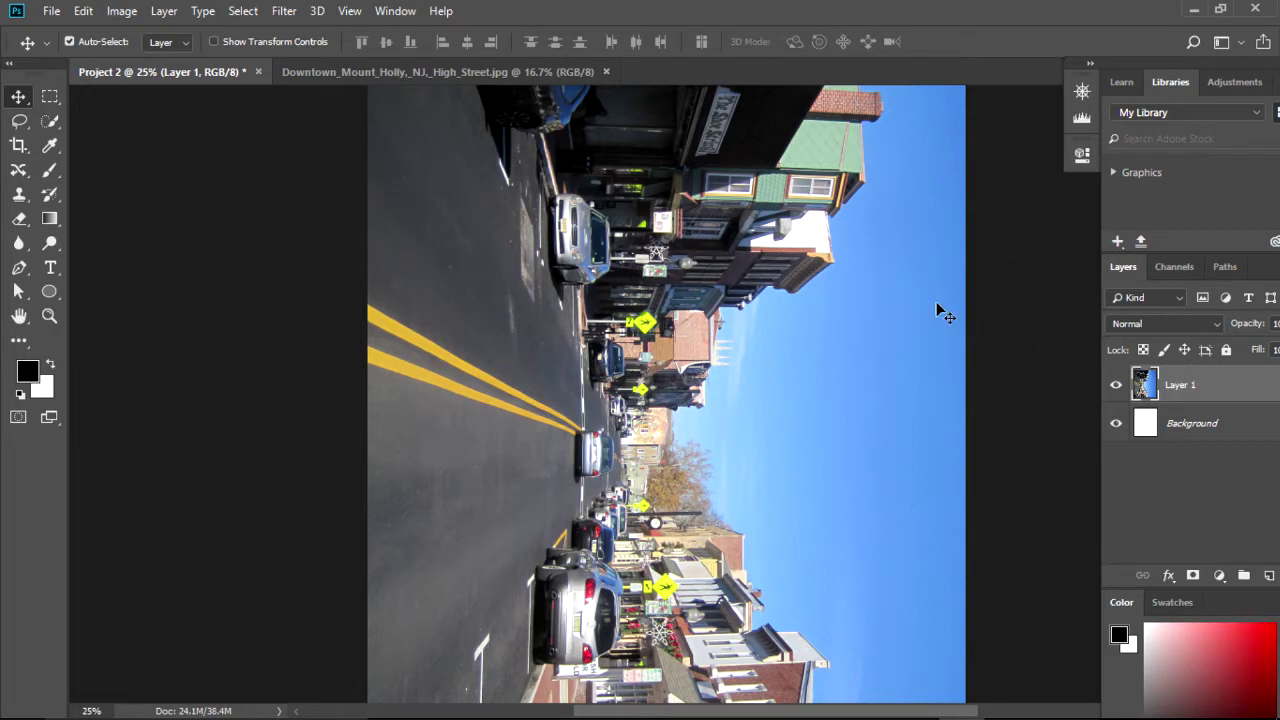
# - Add white Bernard MT Condensed text 'MT.' on the photo's sky
pyautogui.click(50, 269)
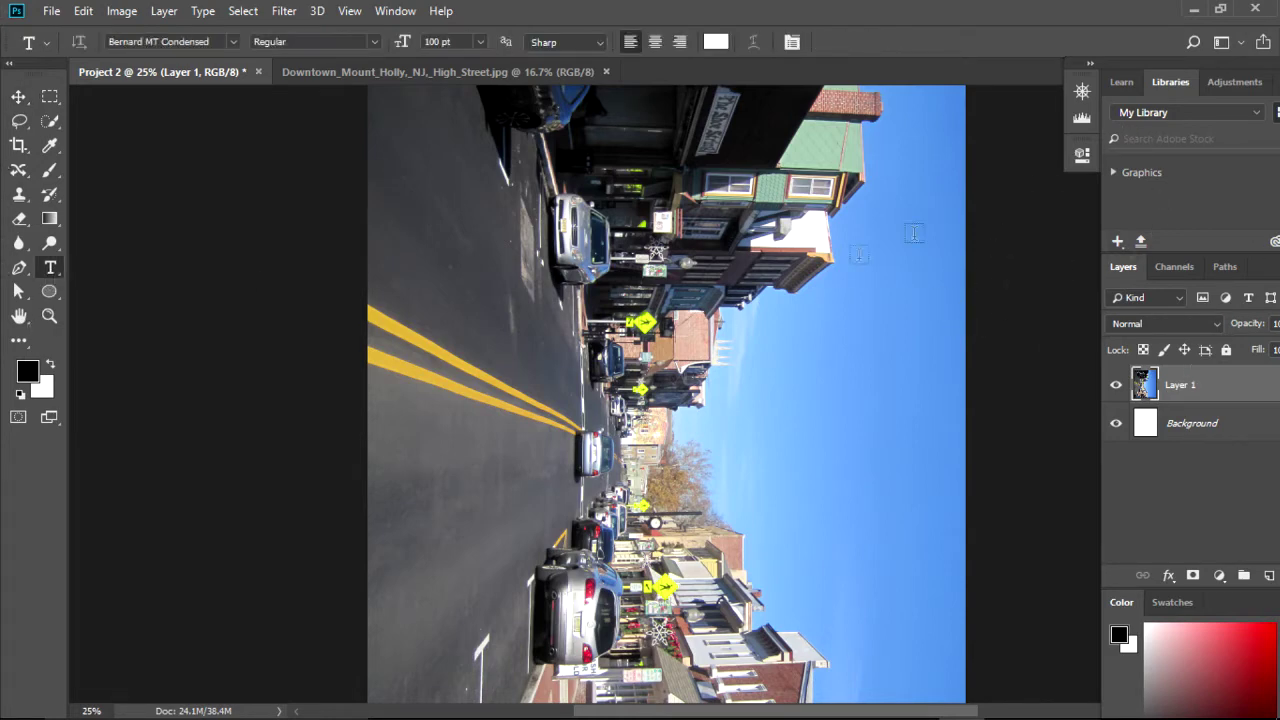
pyautogui.moveTo(757, 231)
pyautogui.mouseDown()
pyautogui.moveTo(965, 347)
pyautogui.moveTo(965, 307)
pyautogui.mouseUp()
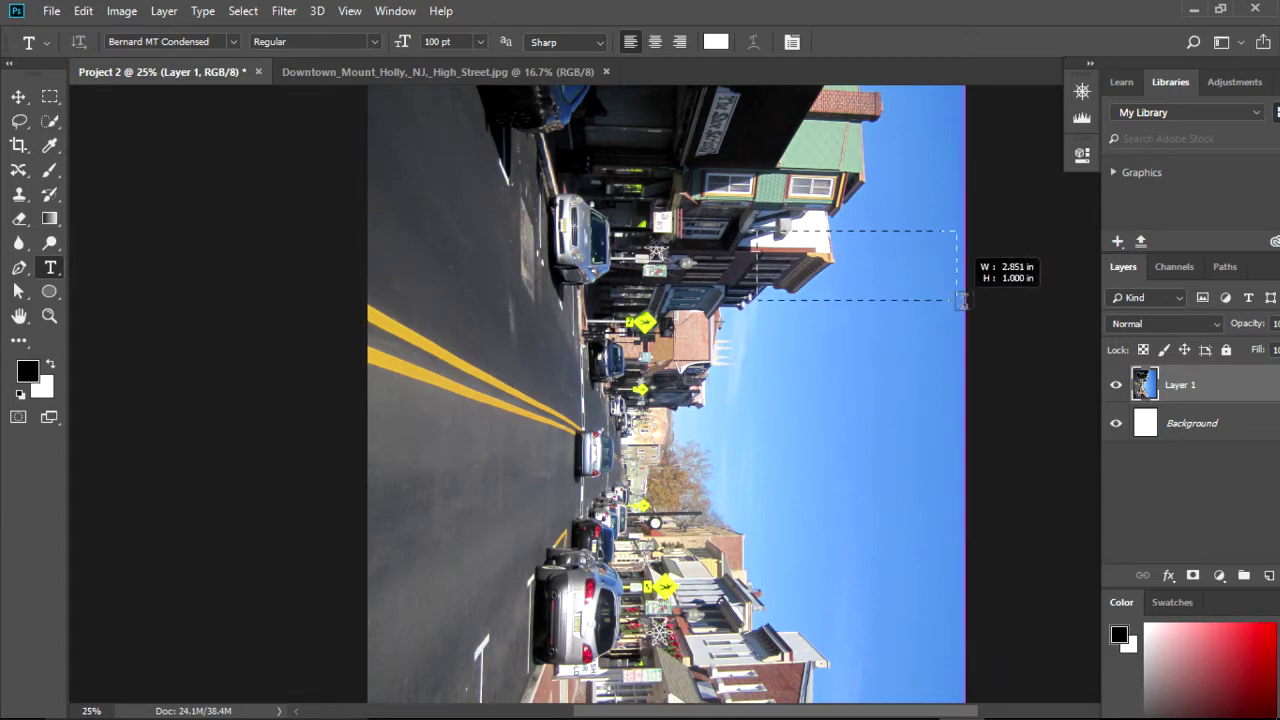
pyautogui.moveTo(965, 307); pyautogui.dragTo(965, 314)
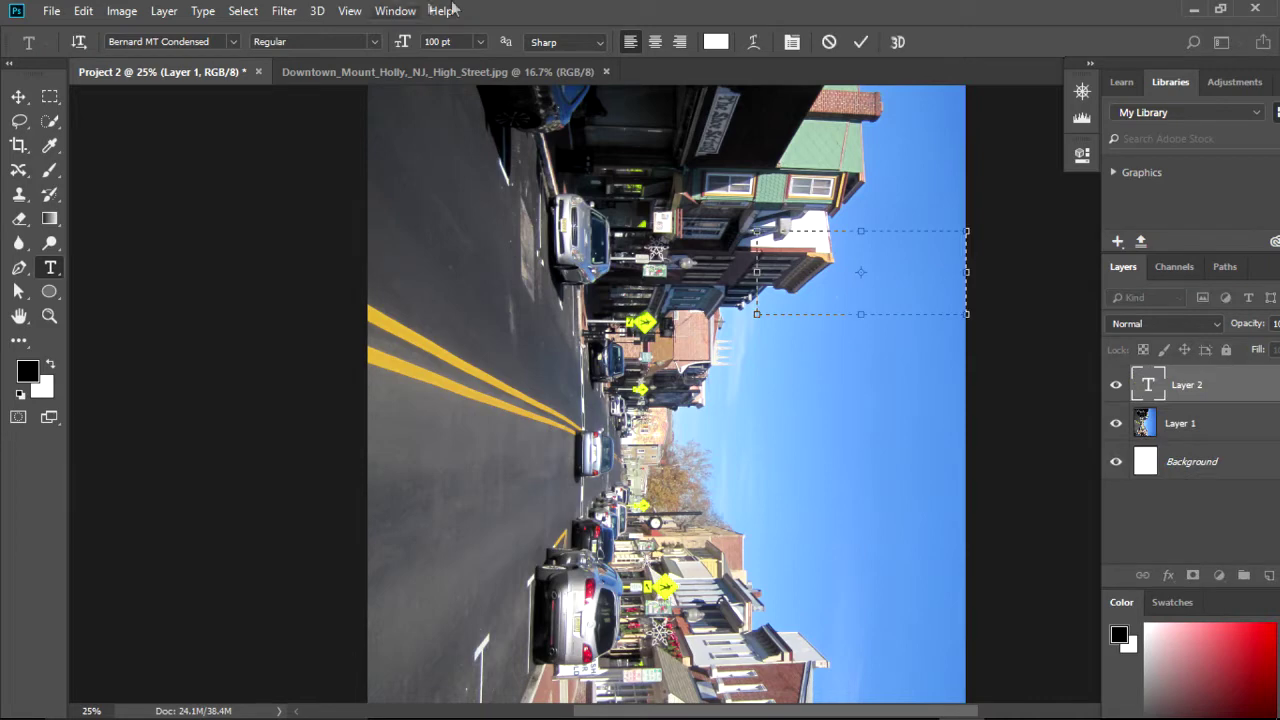
pyautogui.write('M')
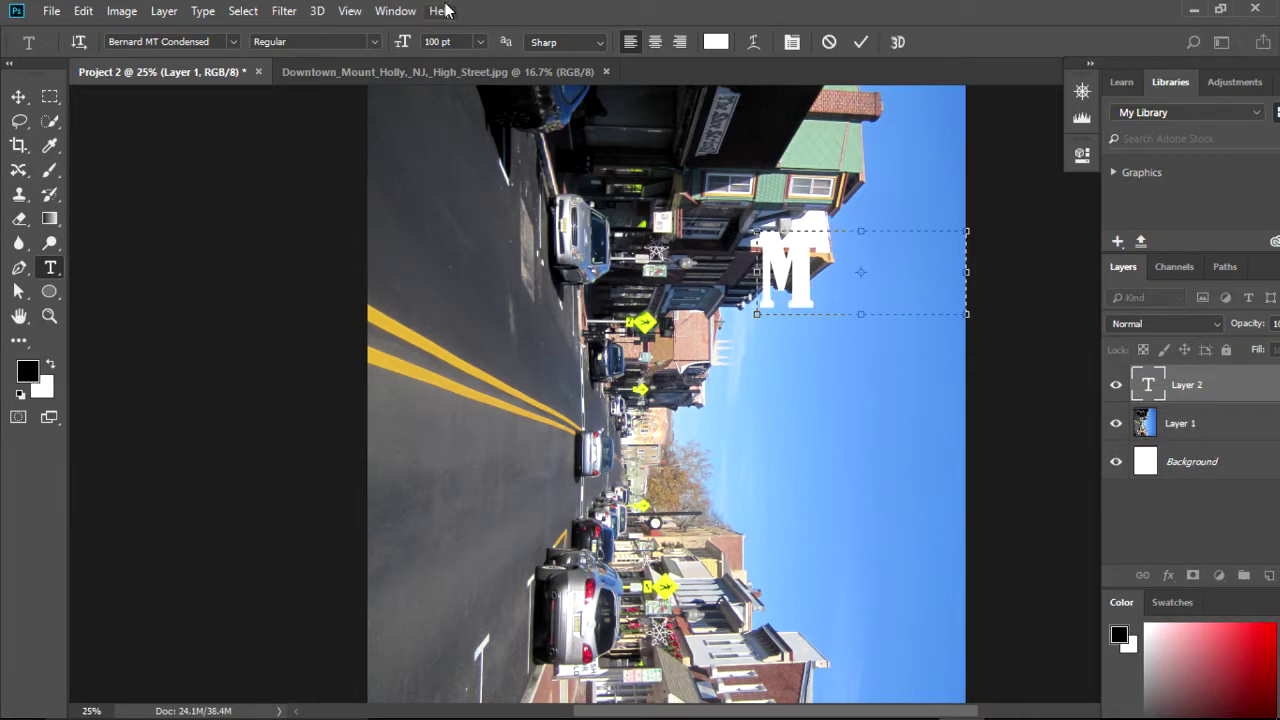
pyautogui.write('T.')
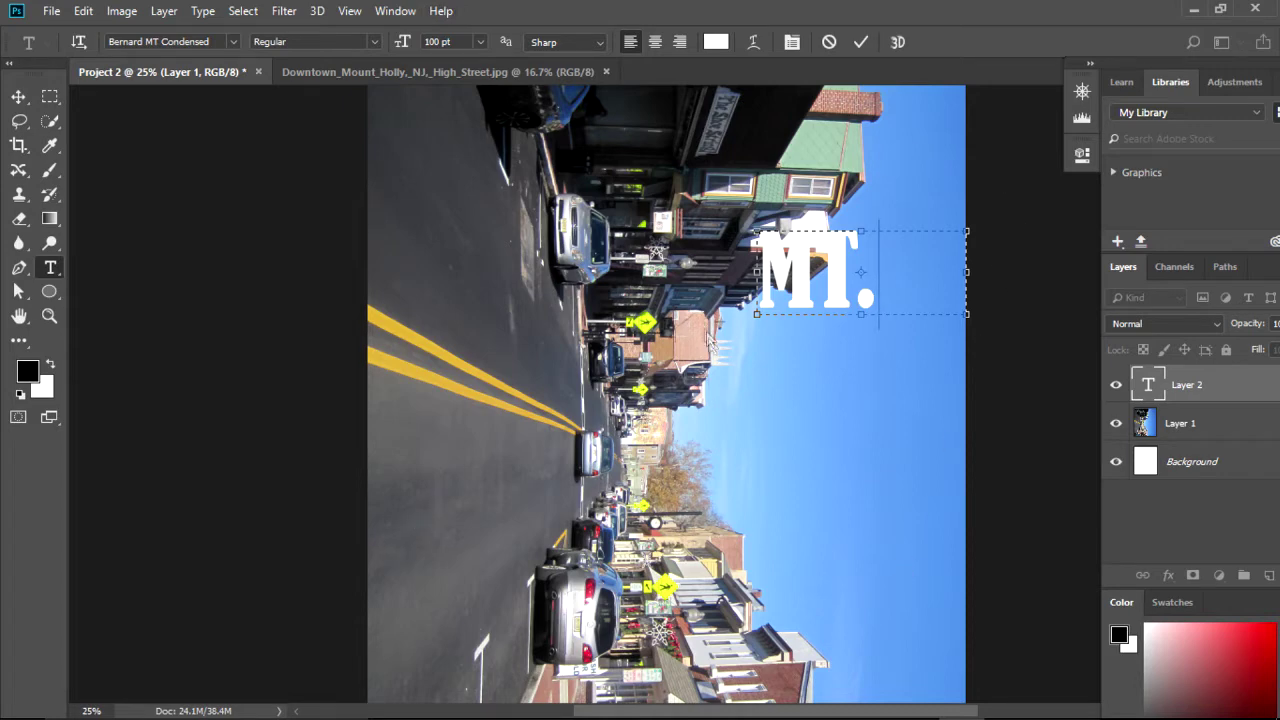
pyautogui.click(716, 440)
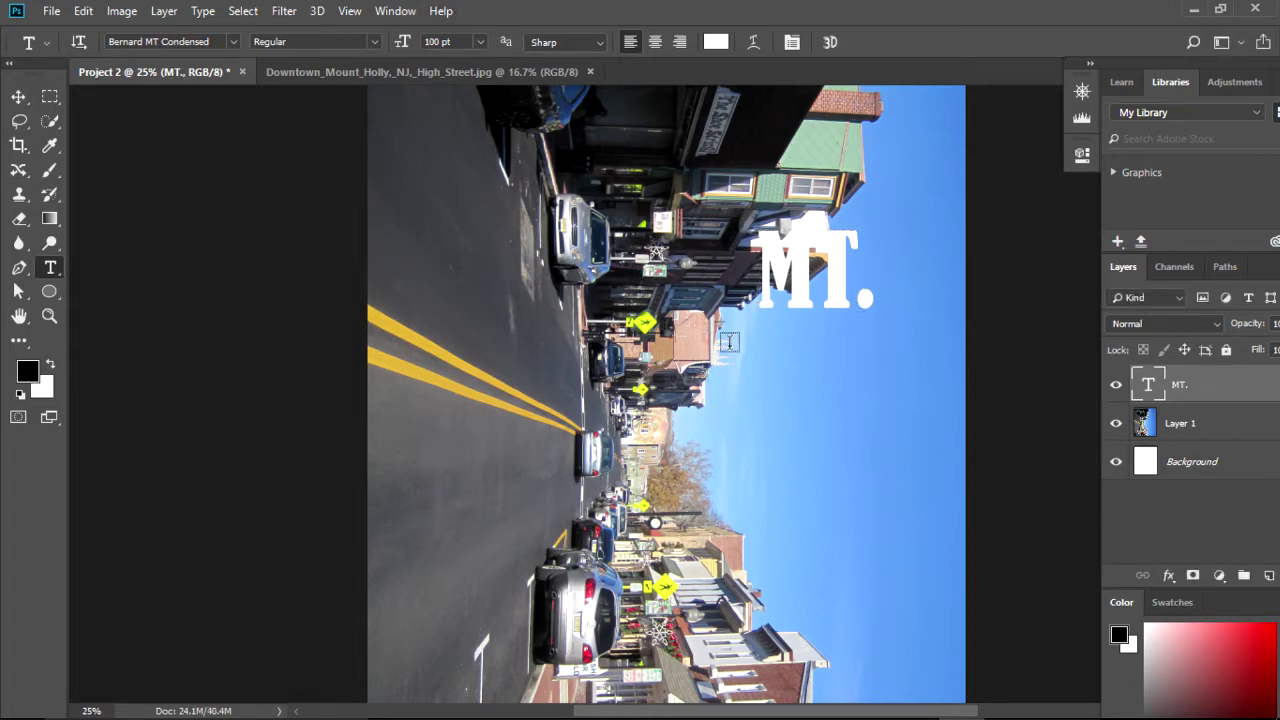
# - Add 'Holly' below MT., correcting typos and nudging it lower, then draw a third text box
pyautogui.moveTo(729, 343); pyautogui.dragTo(965, 426)
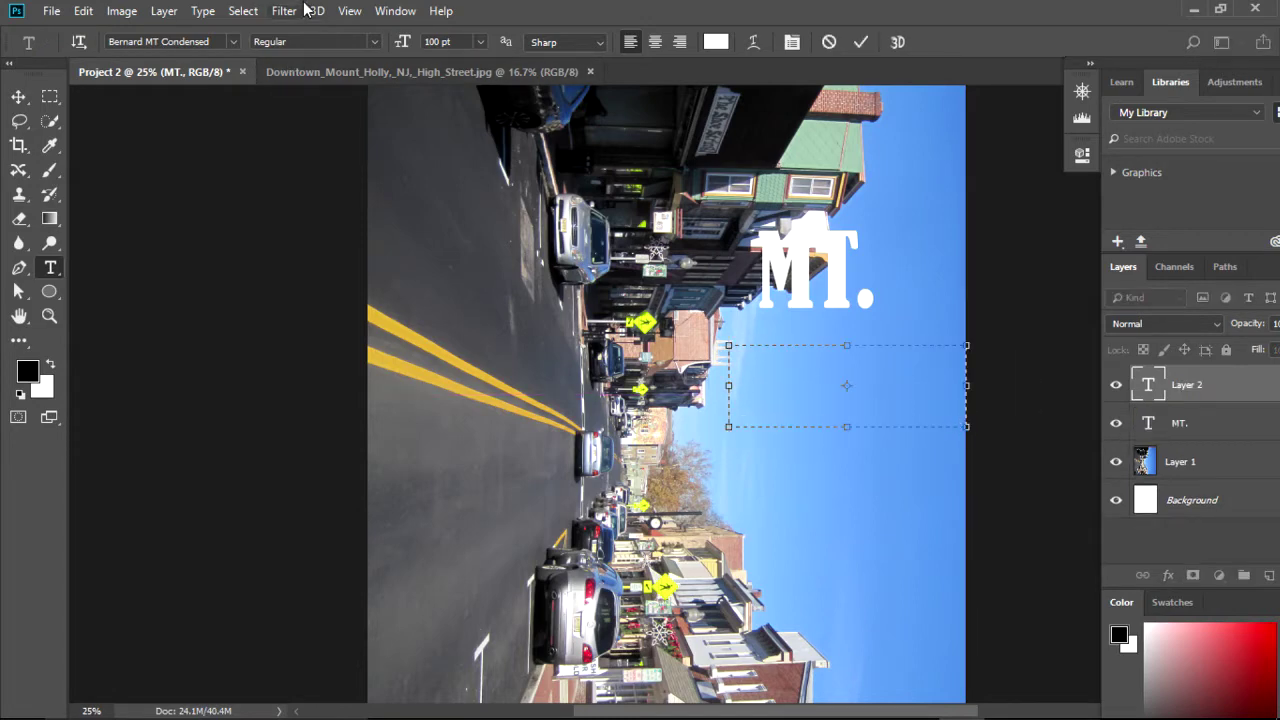
pyautogui.write('Ho')
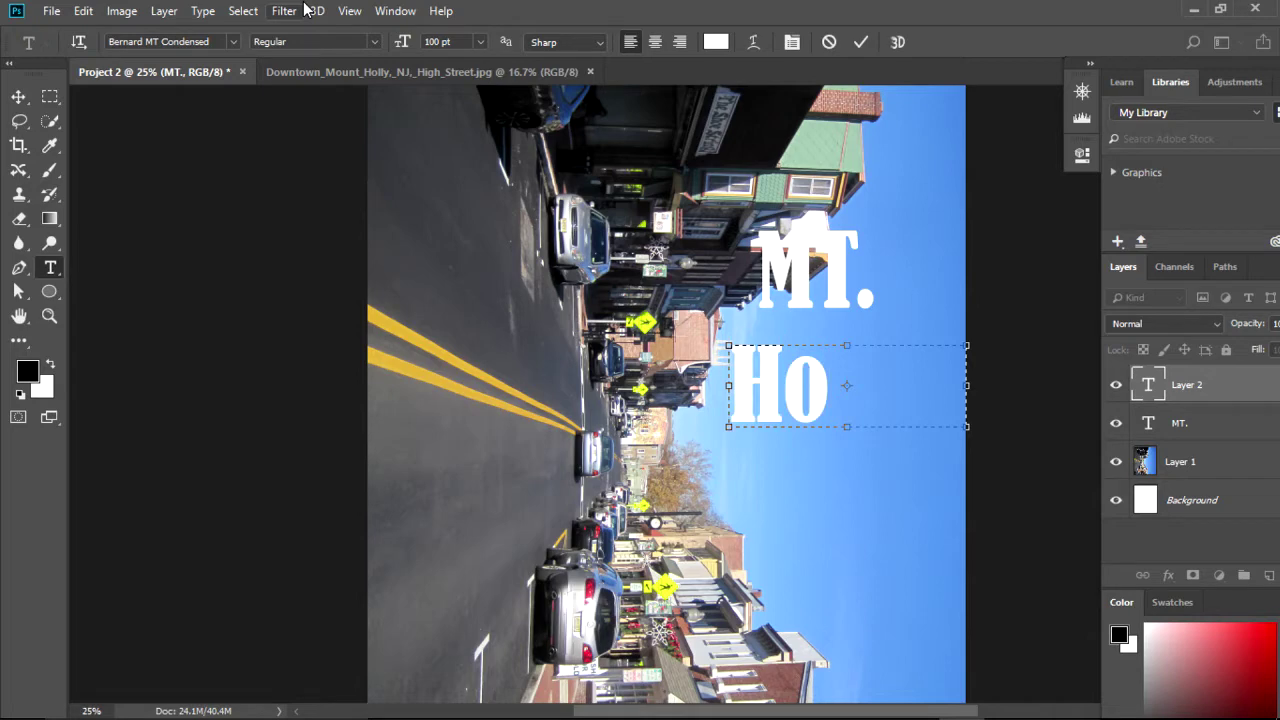
pyautogui.write('ly')
pyautogui.press('BackSpace')
pyautogui.write('lu')
pyautogui.press('BackSpace')
pyautogui.write('y')
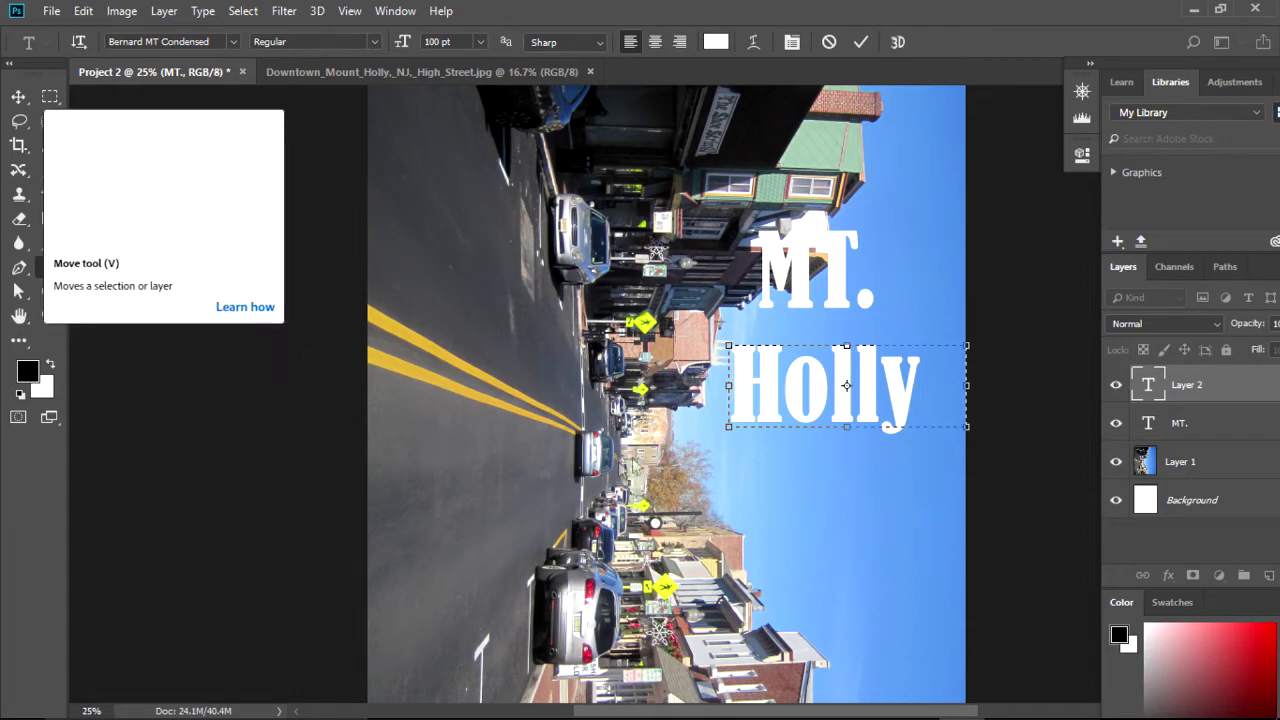
pyautogui.rightClick(752, 455)
pyautogui.click(688, 508)
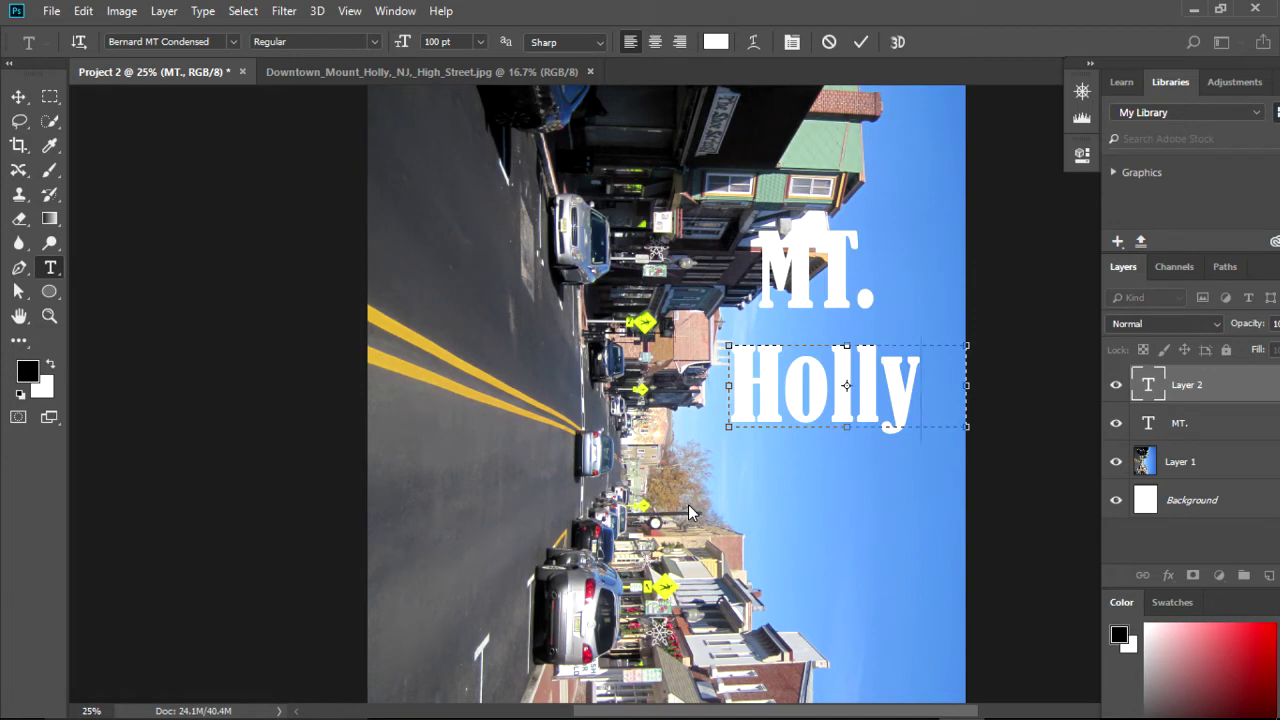
pyautogui.moveTo(765, 463)
pyautogui.mouseDown()
pyautogui.moveTo(770, 508)
pyautogui.moveTo(759, 470)
pyautogui.mouseUp()
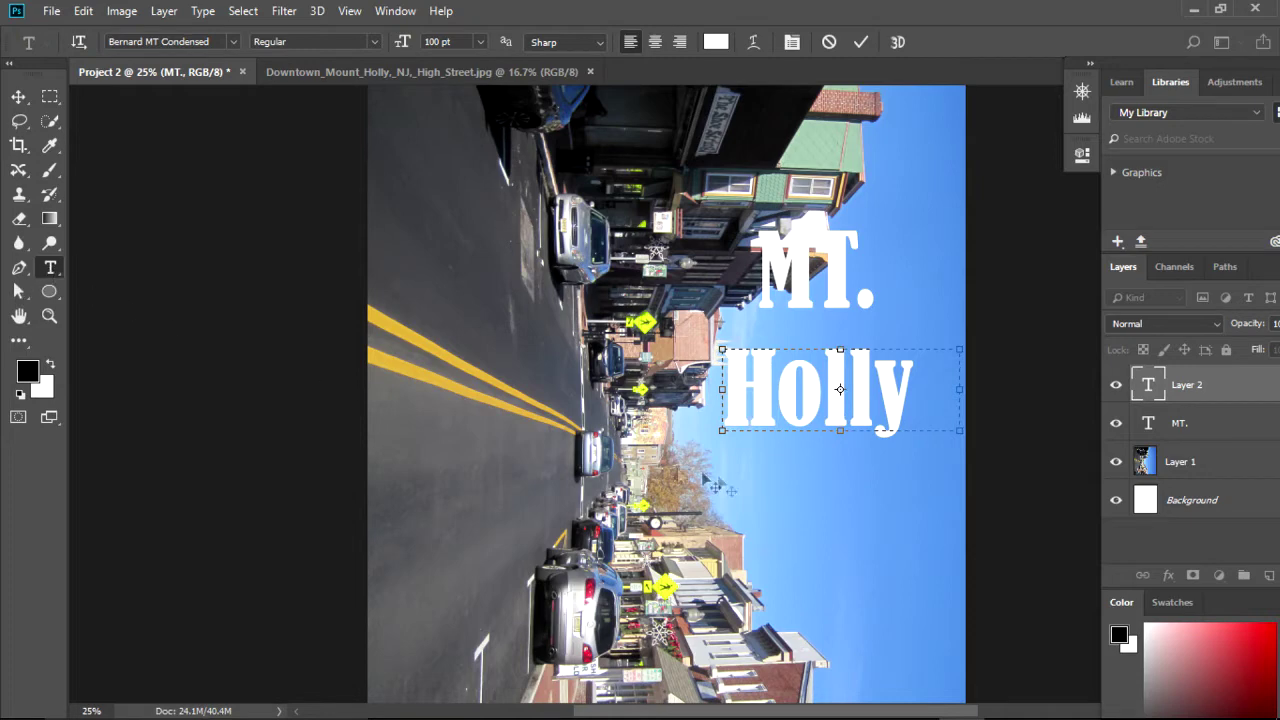
pyautogui.click(1215, 388)
pyautogui.moveTo(773, 461); pyautogui.dragTo(918, 527)
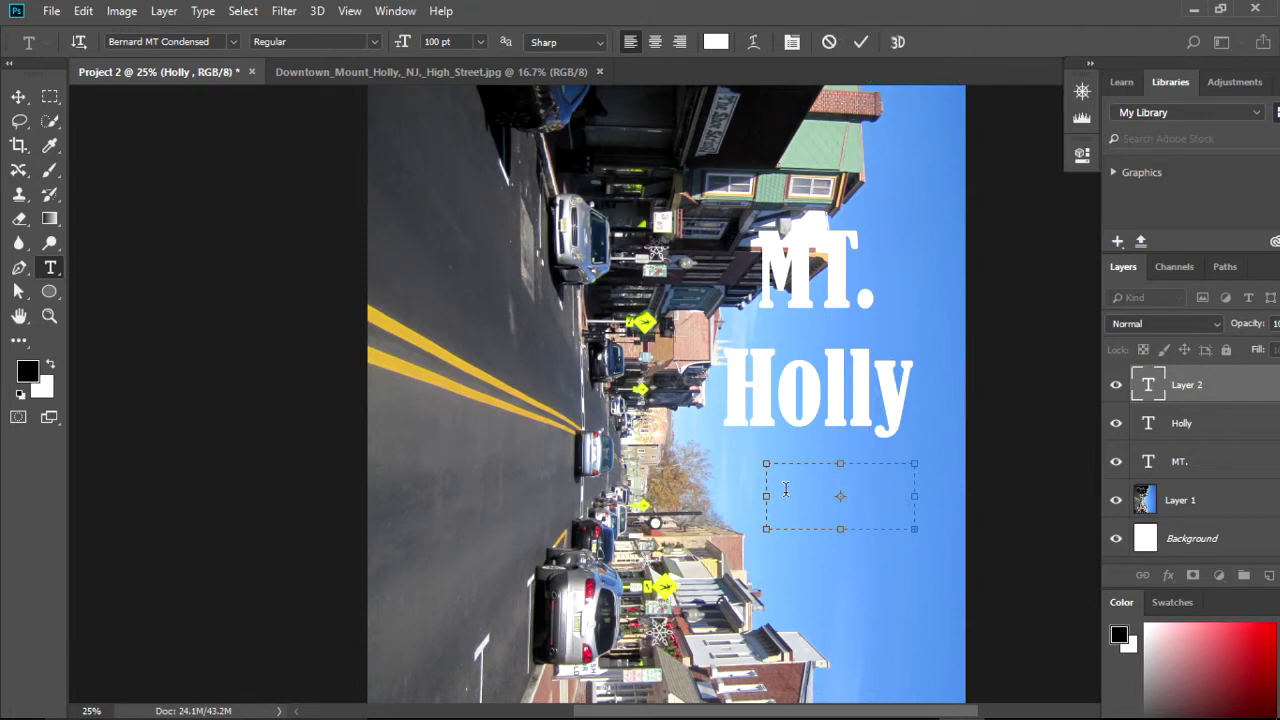
# - Commit the TWPTWP text layer and restack it between the Holly and MT. layers
pyautogui.click(1226, 392)
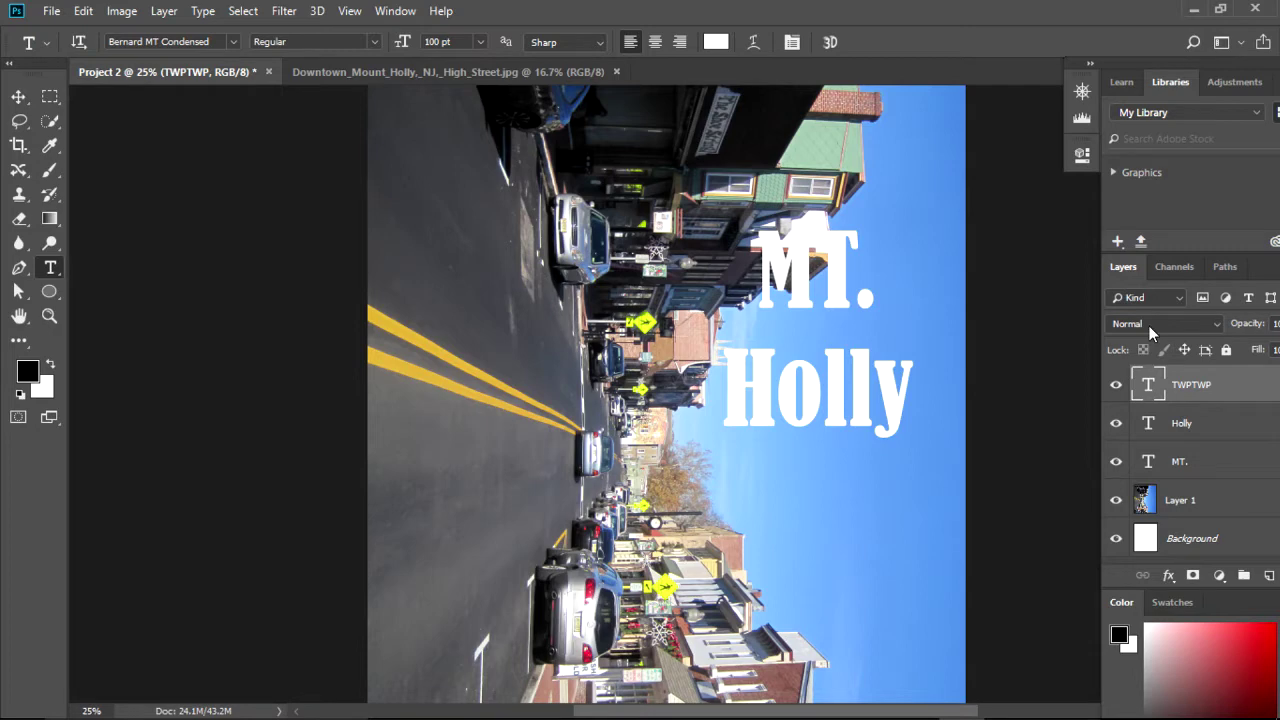
pyautogui.click(744, 528)
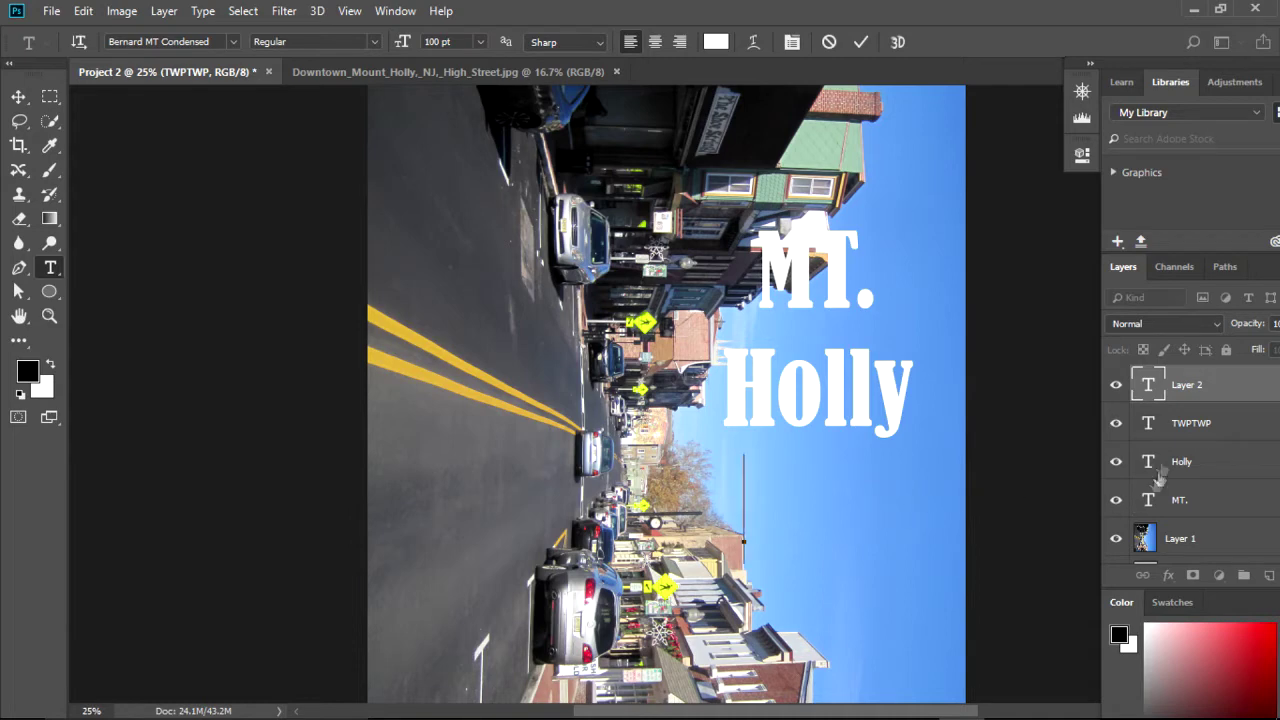
pyautogui.moveTo(1231, 427)
pyautogui.mouseDown()
pyautogui.moveTo(1264, 592)
pyautogui.moveTo(1205, 448)
pyautogui.mouseUp()
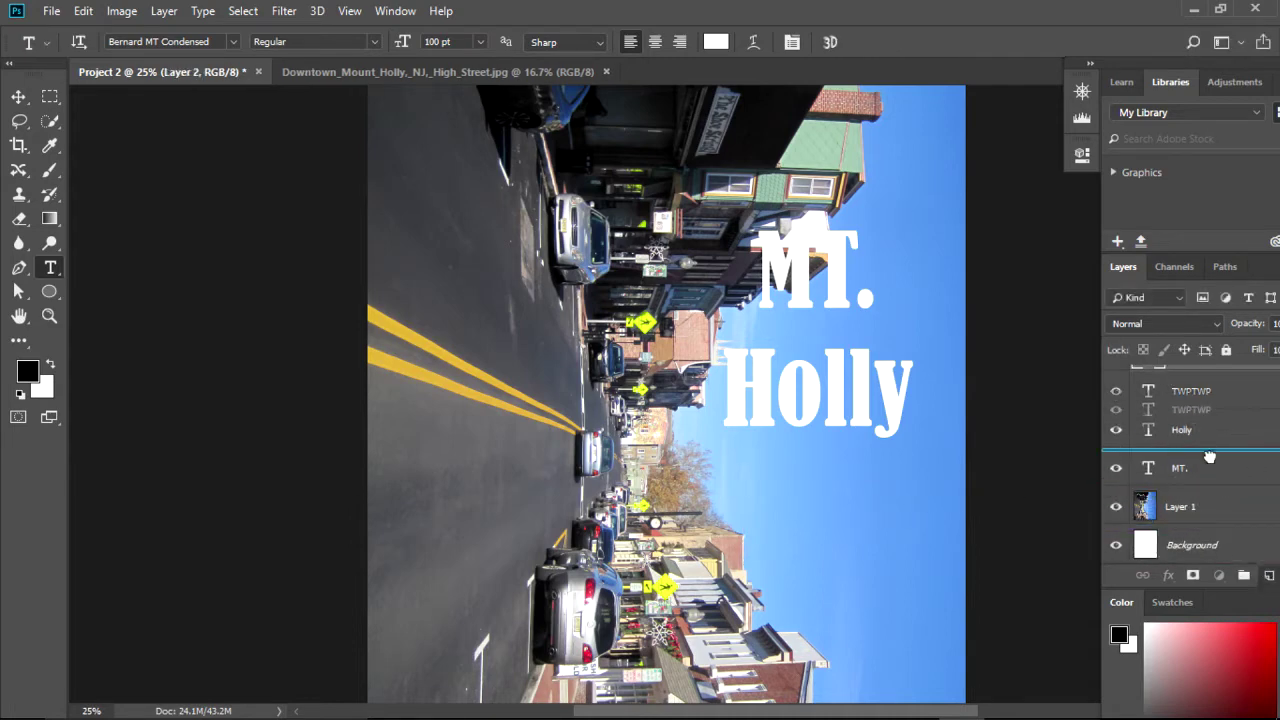
pyautogui.moveTo(1205, 448); pyautogui.dragTo(1205, 445)
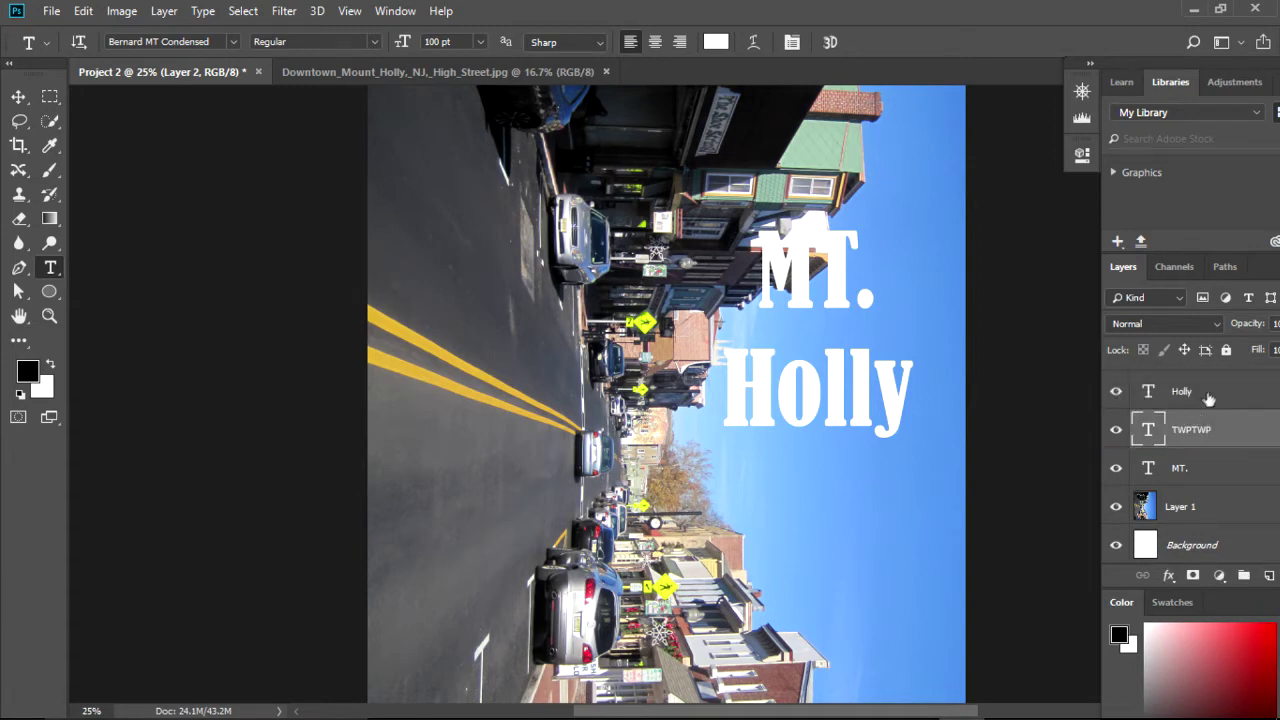
pyautogui.rightClick(1222, 428)
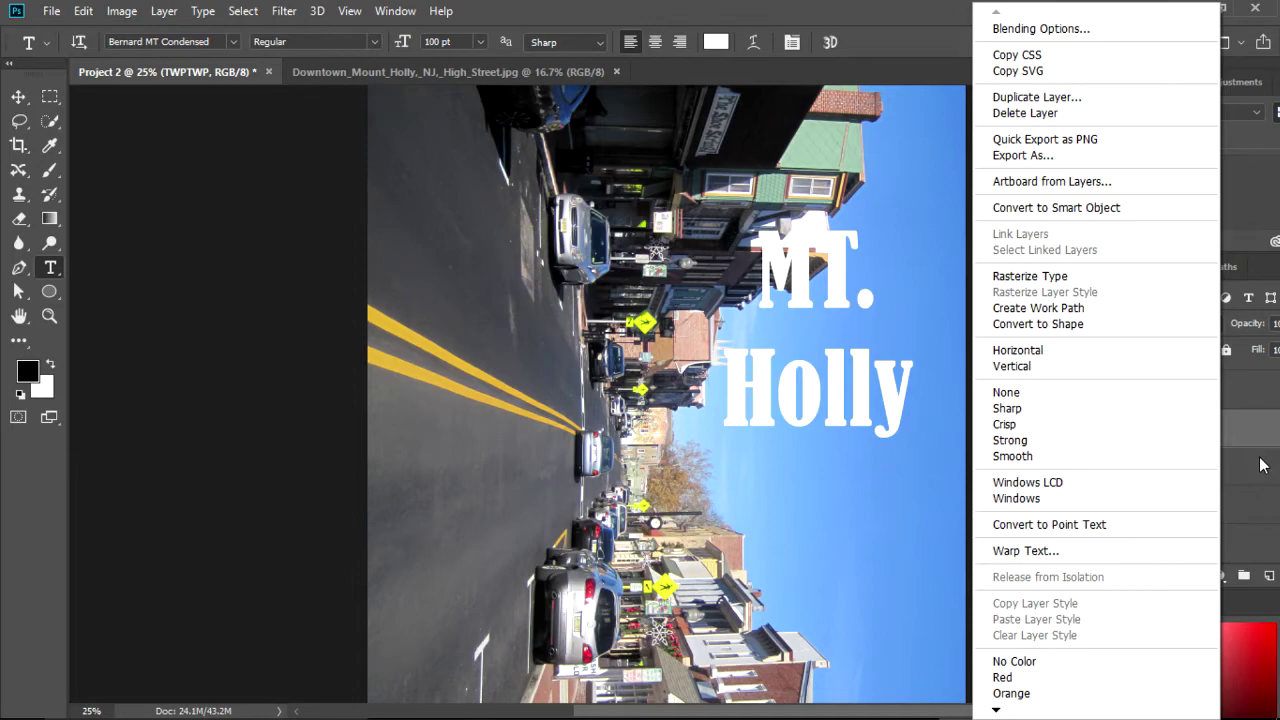
pyautogui.click(1258, 458)
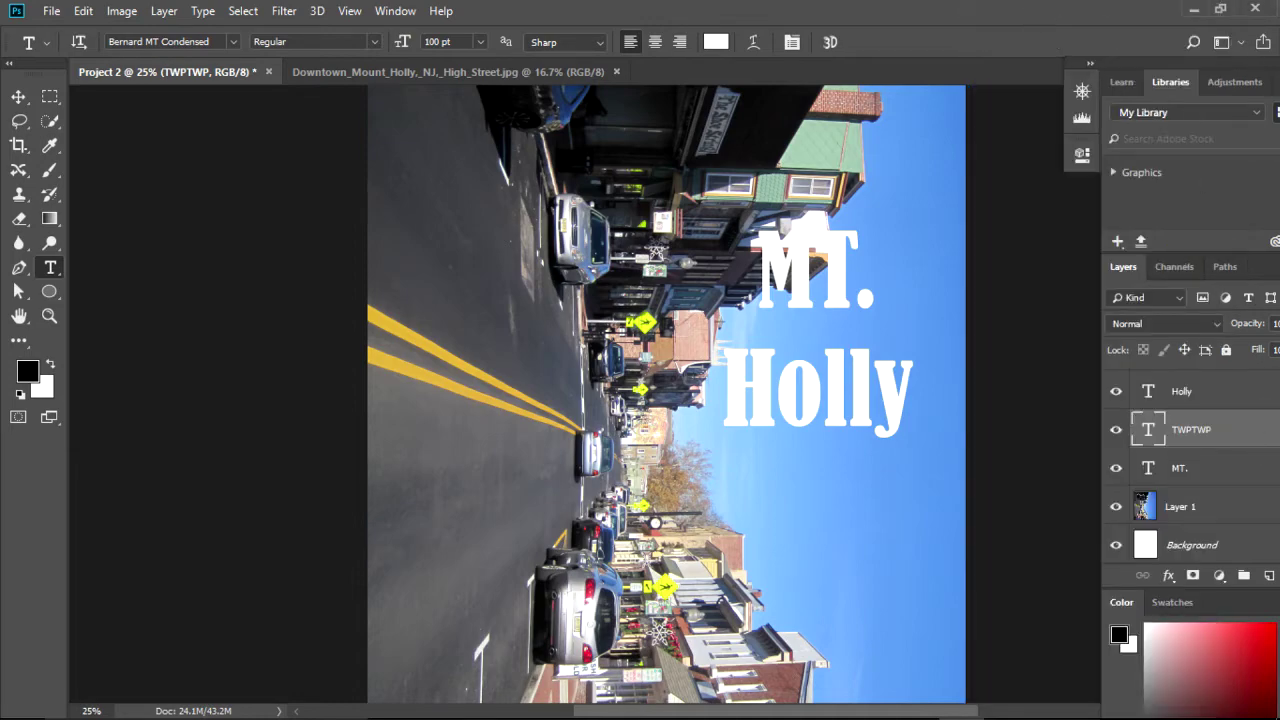
# - Reposition the Photoshop window, minimize File Explorer, then maximize Photoshop again
pyautogui.doubleClick(829, 11)
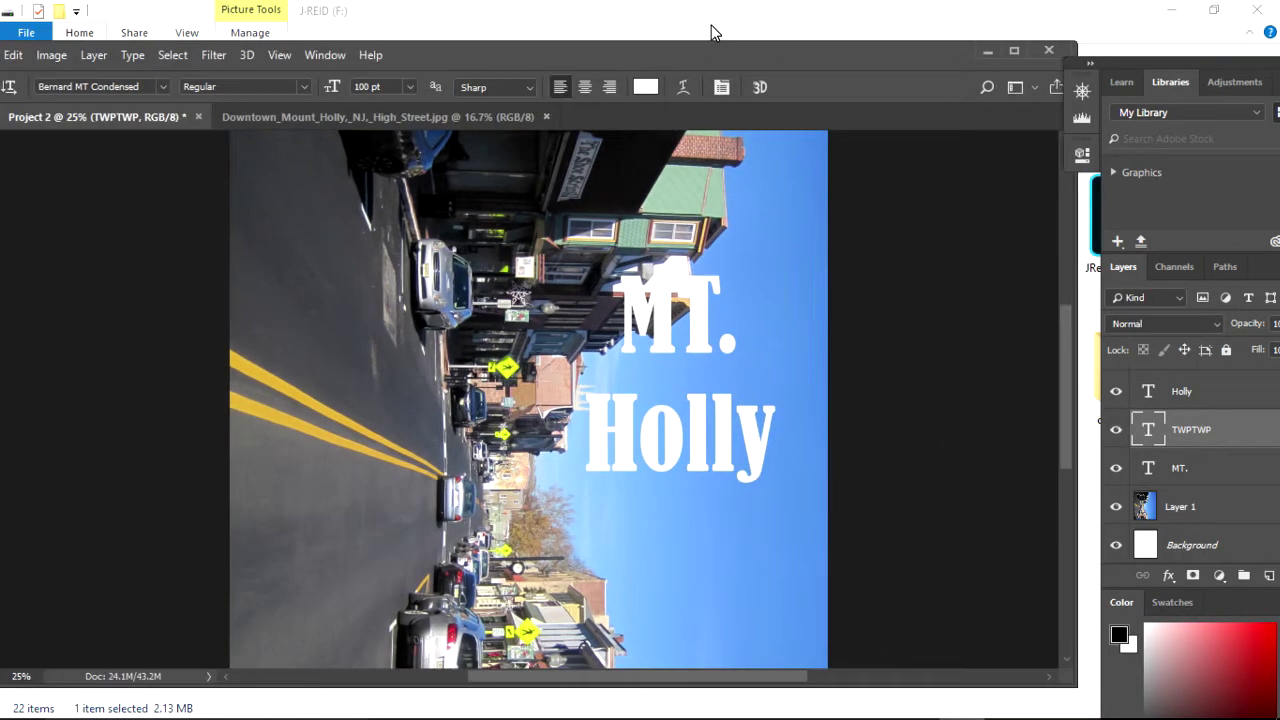
pyautogui.moveTo(711, 29); pyautogui.dragTo(862, 8)
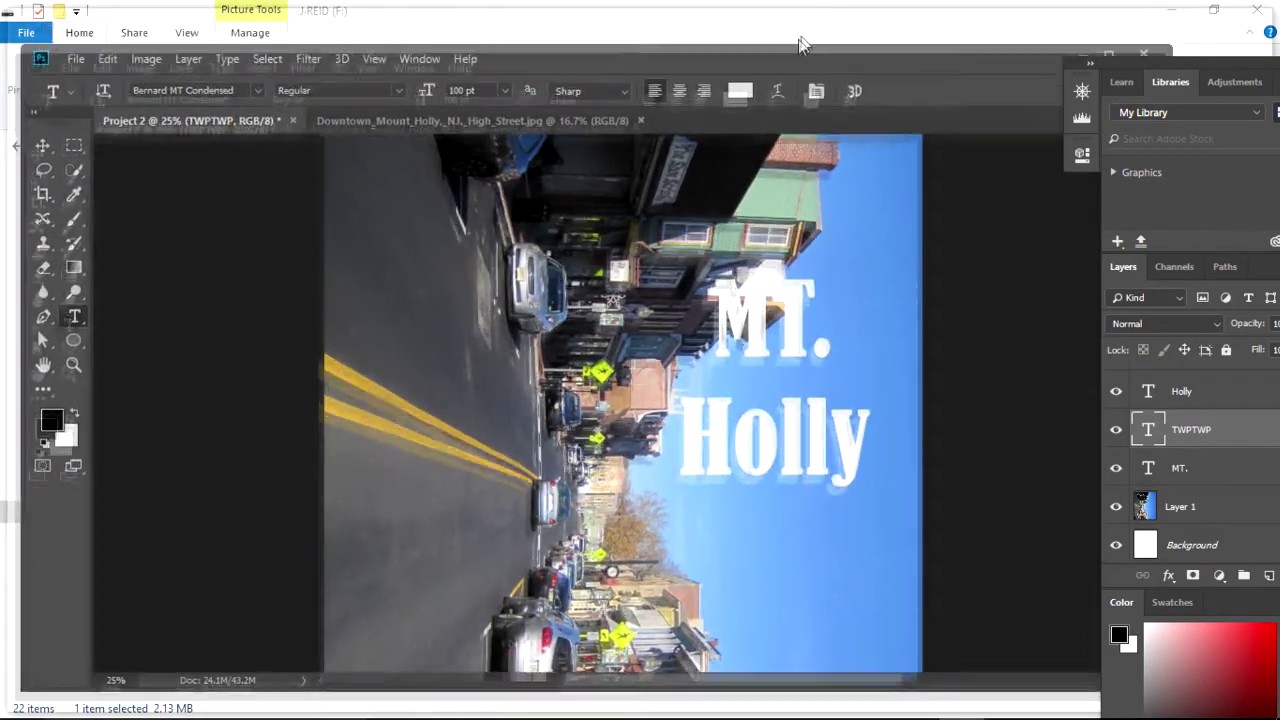
pyautogui.moveTo(840, 8); pyautogui.dragTo(1060, 30)
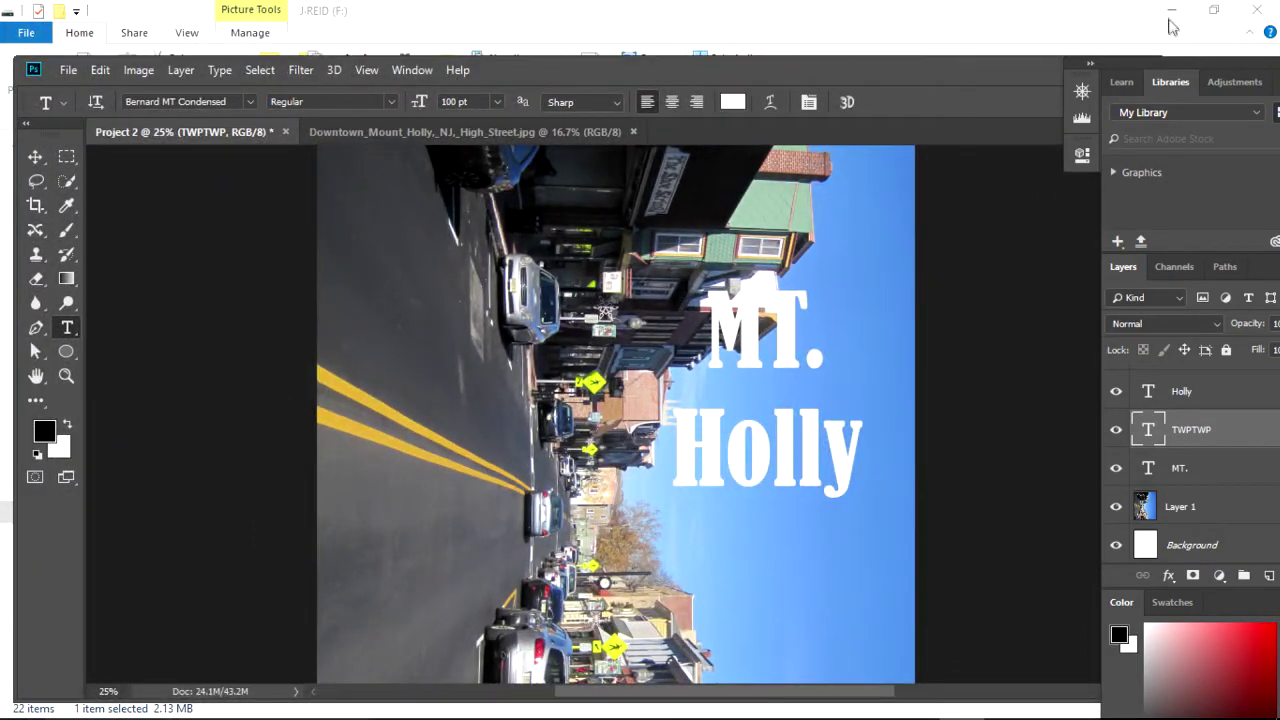
pyautogui.click(1168, 12)
pyautogui.click(1167, 13)
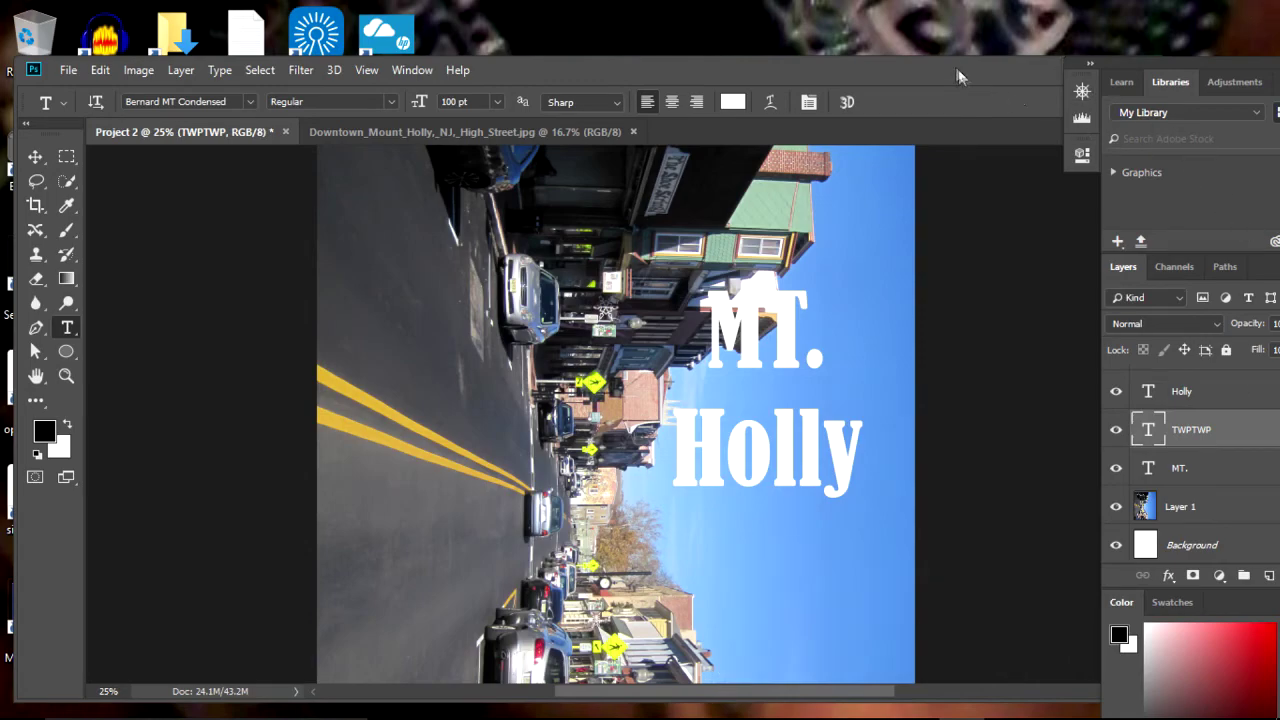
pyautogui.moveTo(942, 62); pyautogui.dragTo(897, 8)
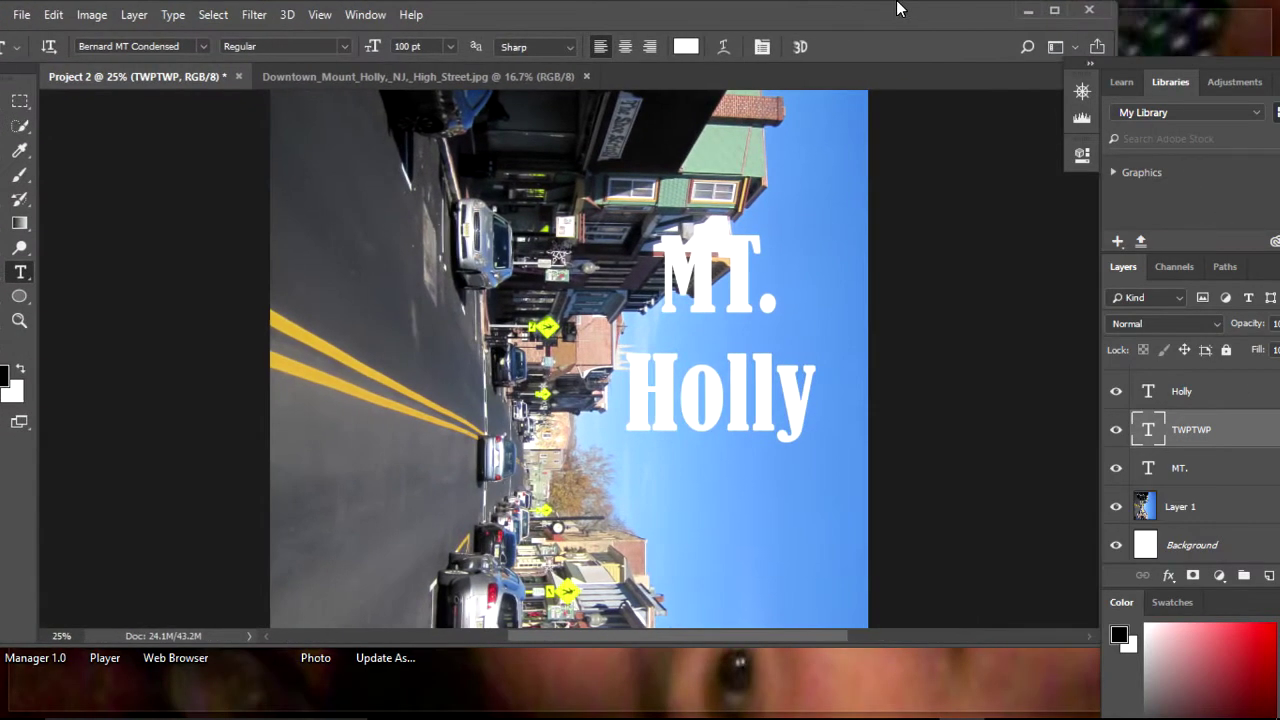
pyautogui.doubleClick(897, 8)
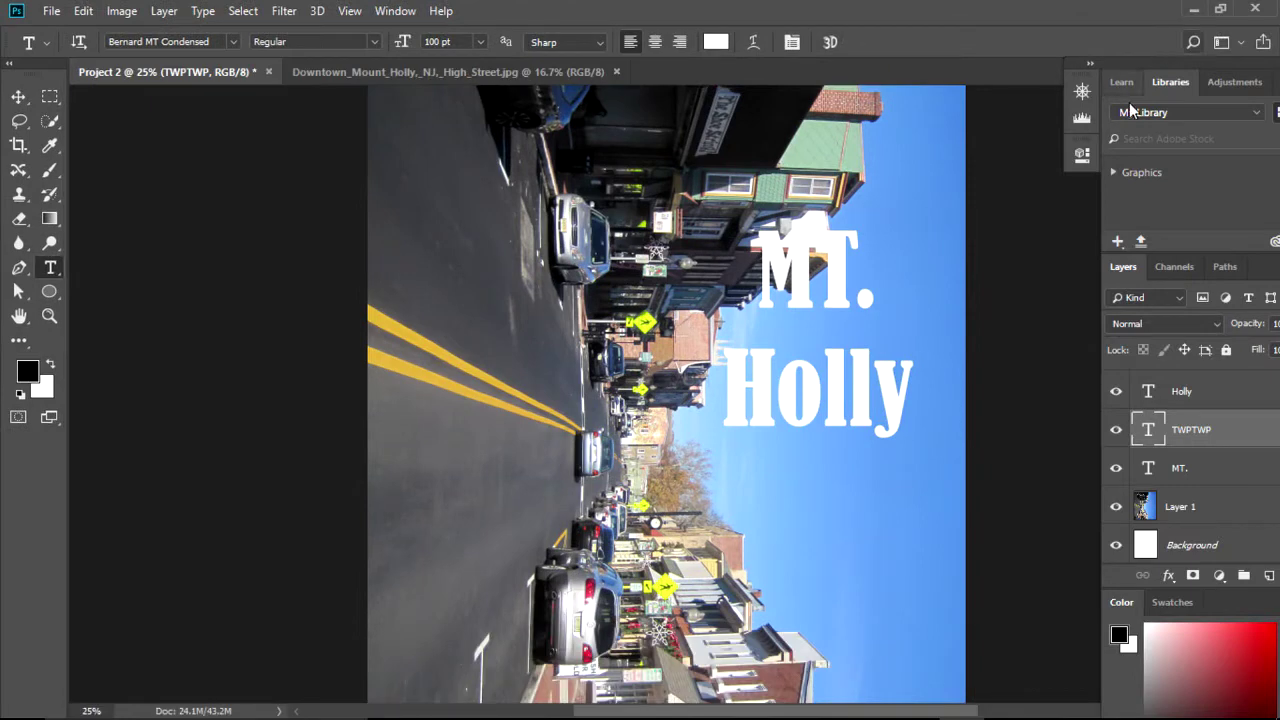
# - Float the panel dock and delete the TWPTWP text layer and the stray empty layer
pyautogui.moveTo(1113, 60); pyautogui.dragTo(999, 4)
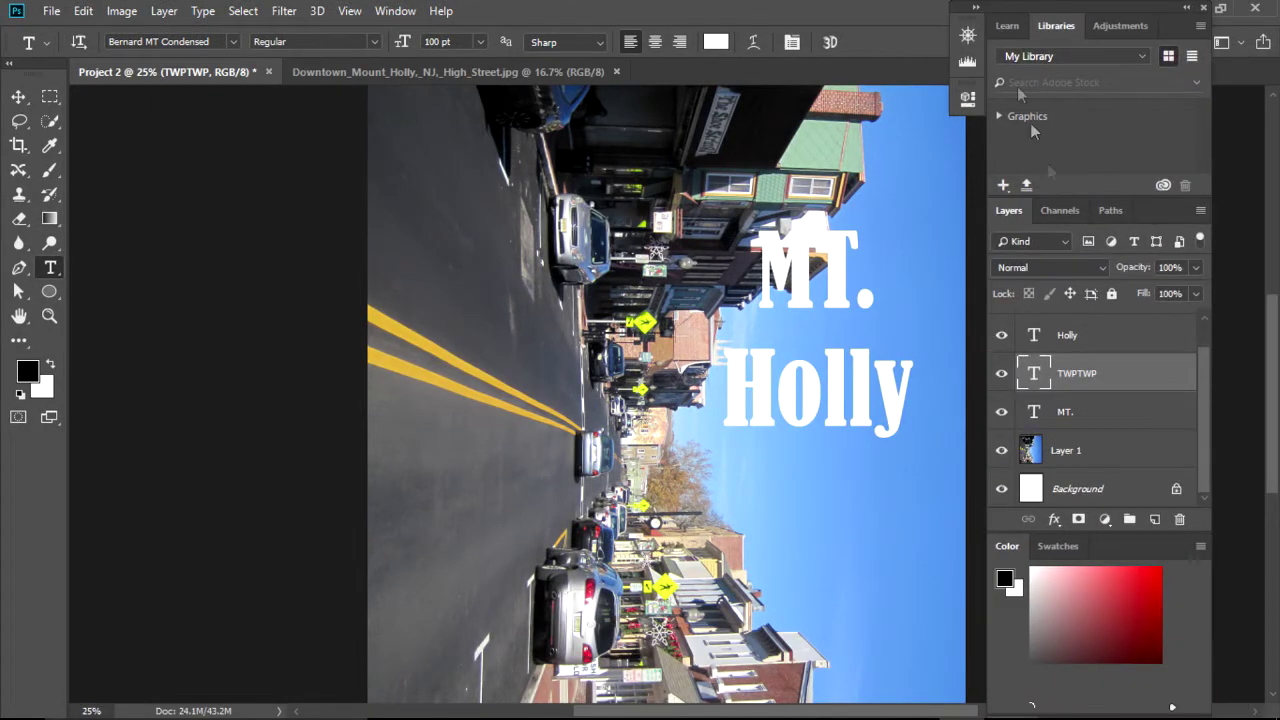
pyautogui.moveTo(1120, 375); pyautogui.dragTo(1181, 522)
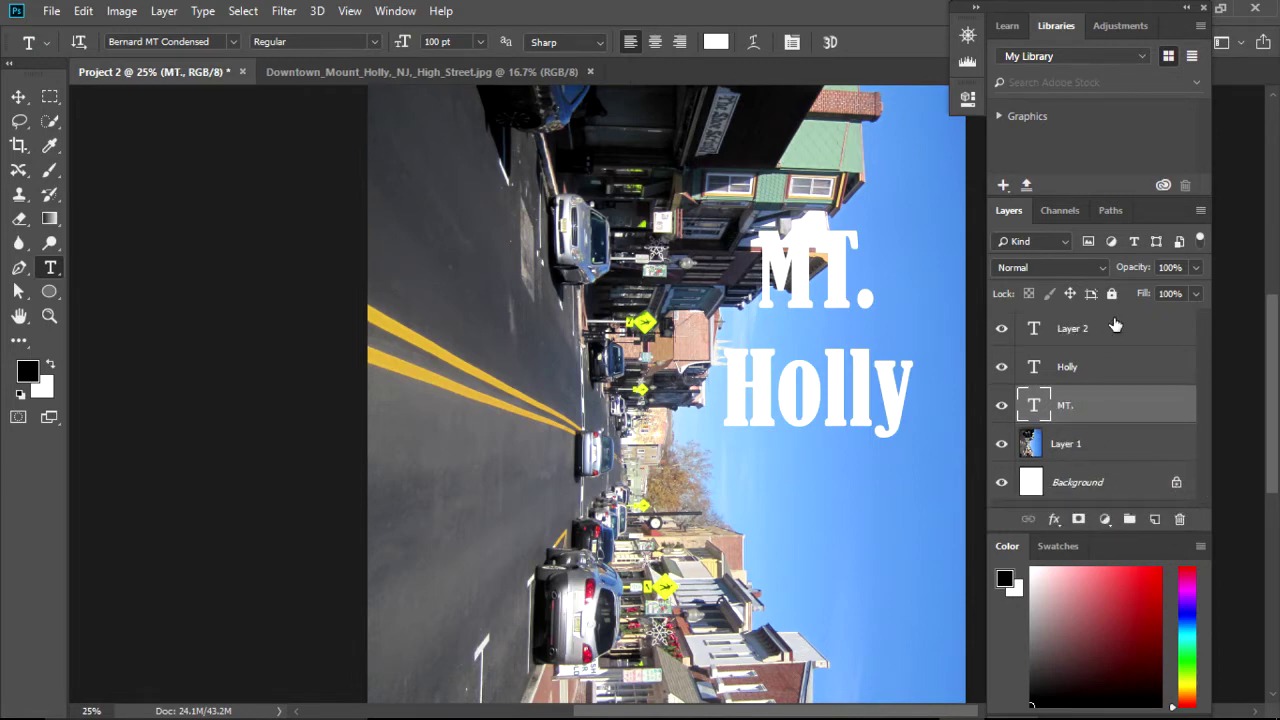
pyautogui.moveTo(1172, 484); pyautogui.dragTo(1180, 520)
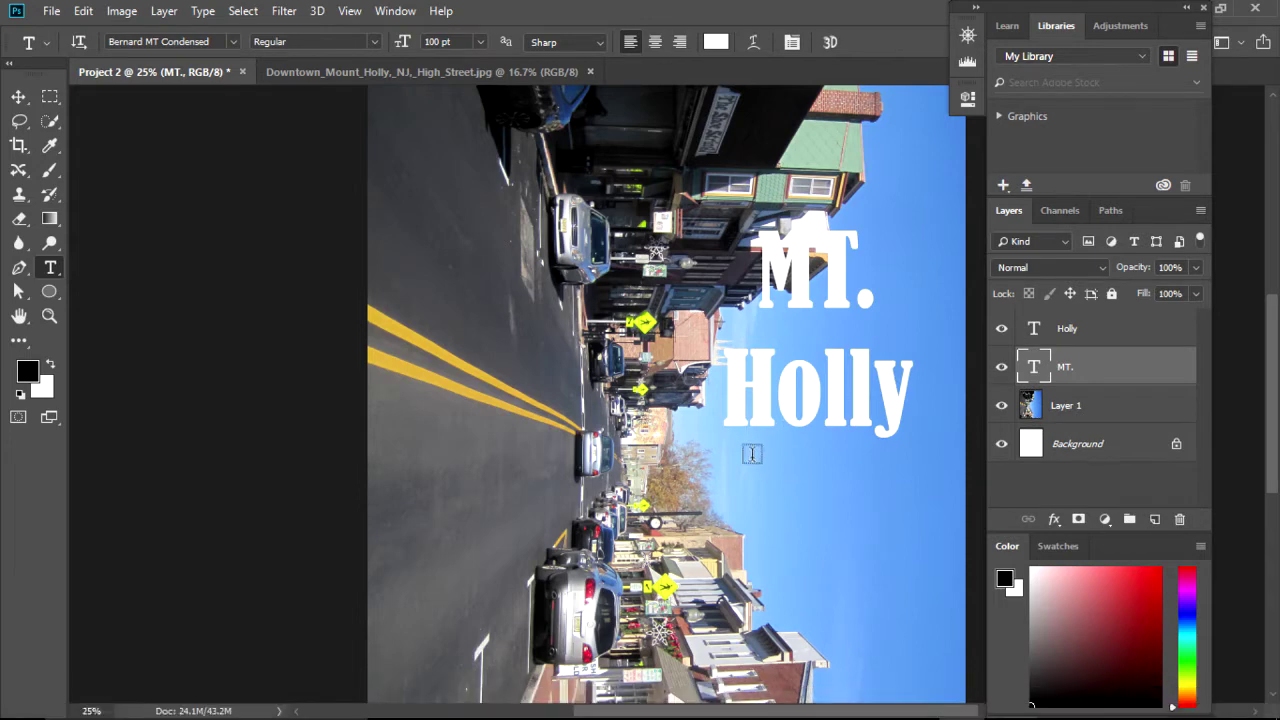
# - Draw a trial TWP text box below the Holly text
pyautogui.moveTo(740, 451); pyautogui.dragTo(894, 505)
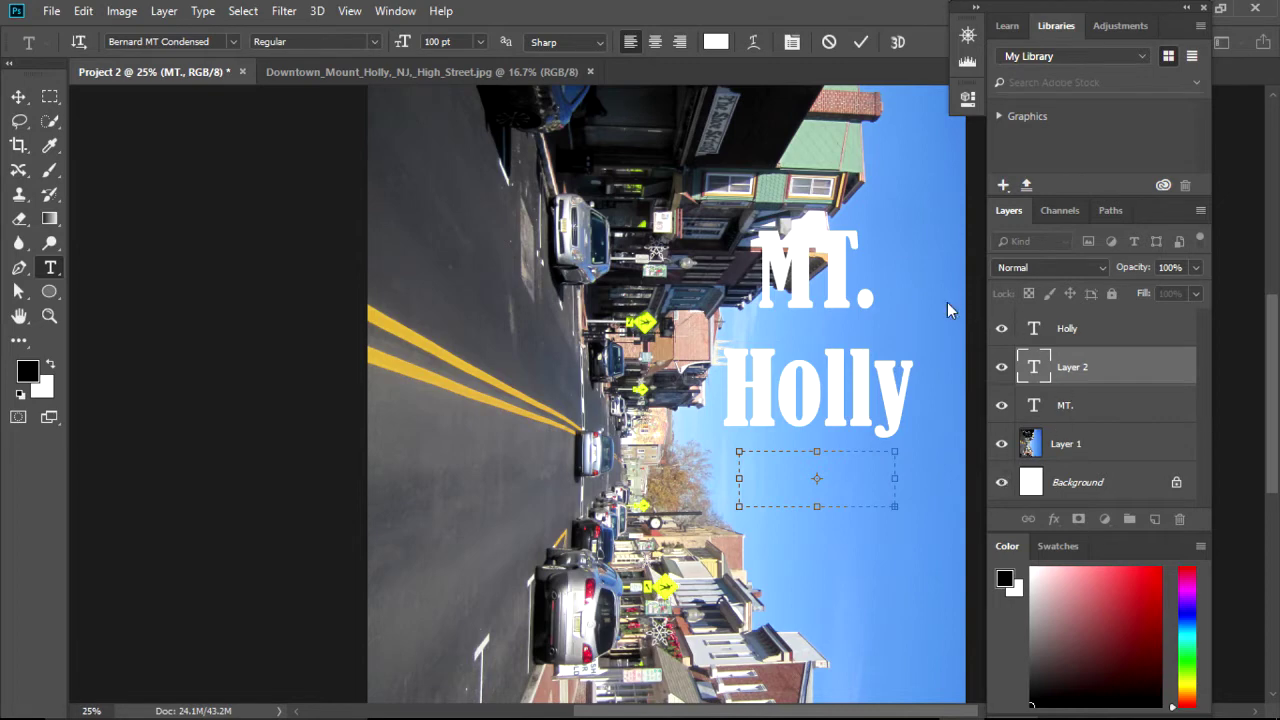
pyautogui.click(850, 297)
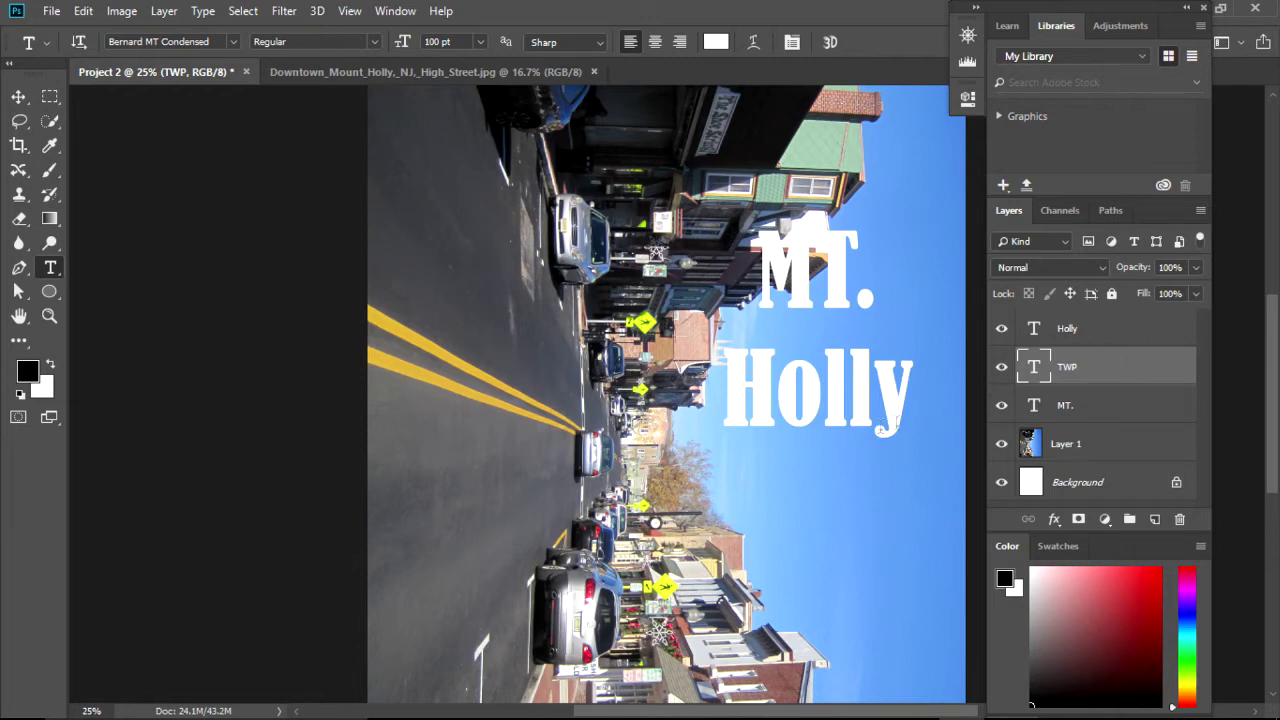
pyautogui.moveTo(707, 450); pyautogui.dragTo(962, 592)
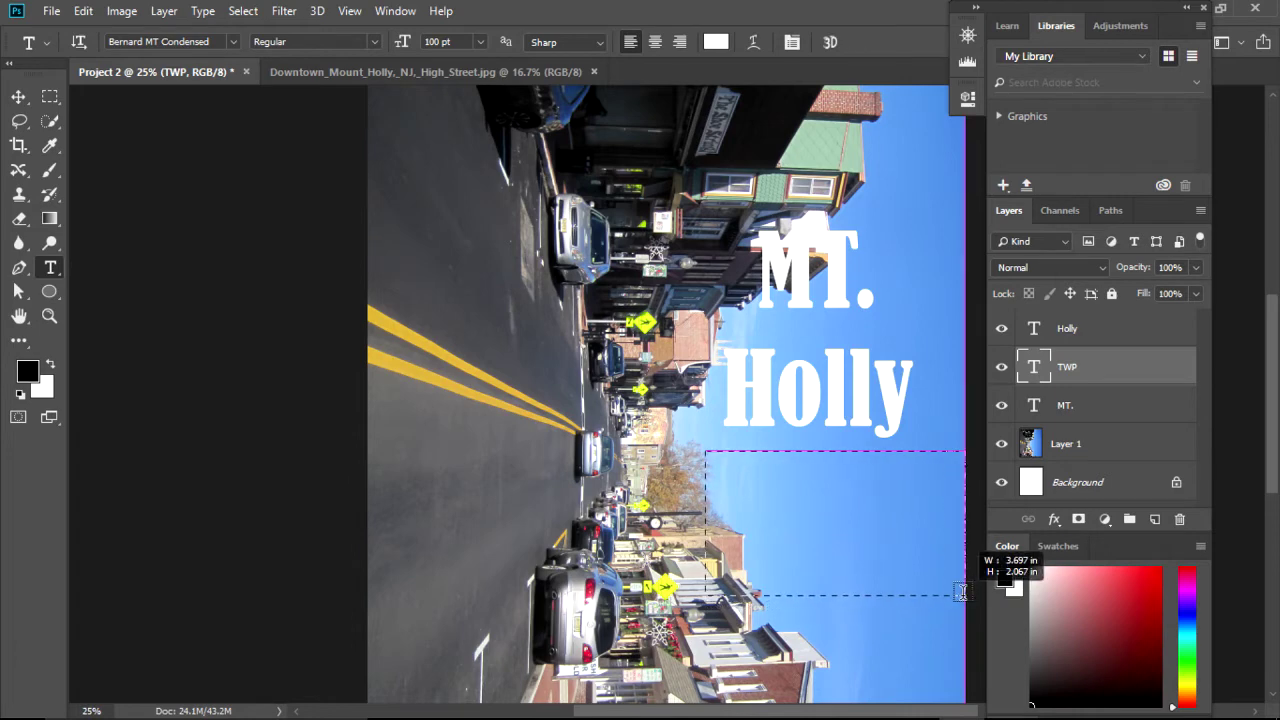
pyautogui.moveTo(962, 592); pyautogui.dragTo(962, 586)
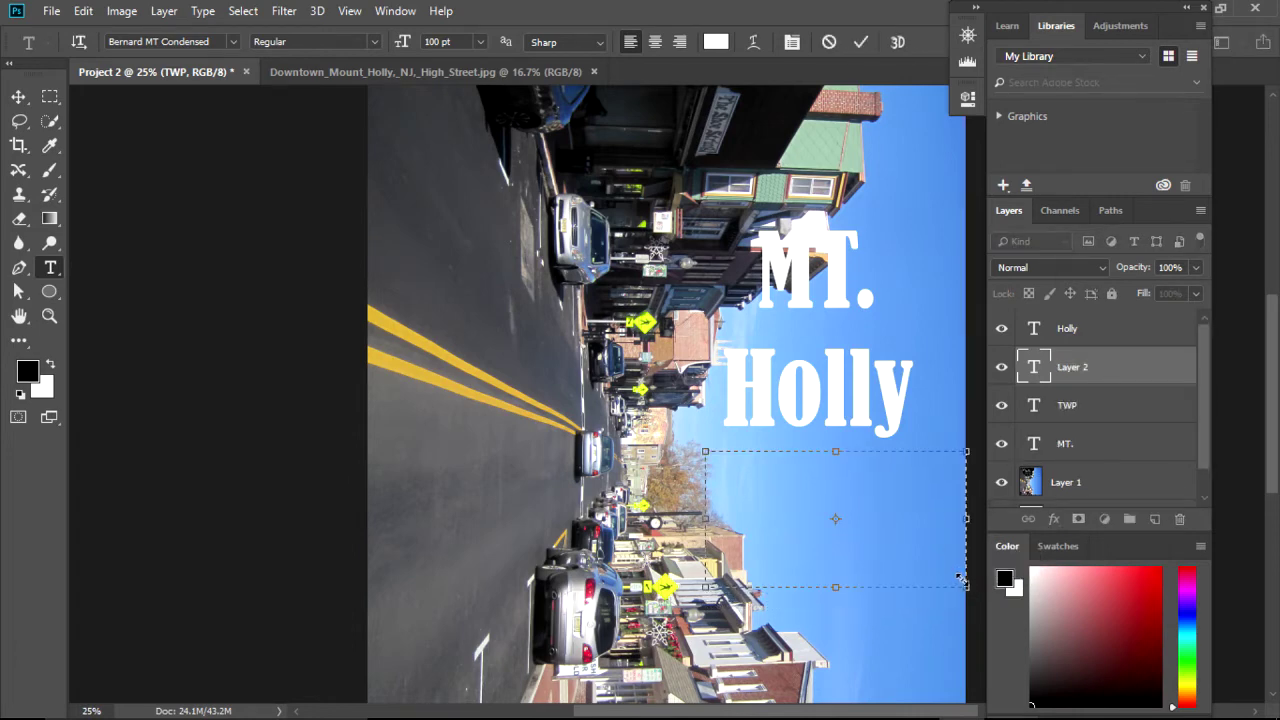
# - Delete the empty Layer 2, leaving Holly, MT., Layer 1 and Background
pyautogui.moveTo(1103, 405)
pyautogui.mouseDown()
pyautogui.moveTo(1166, 476)
pyautogui.moveTo(1179, 519)
pyautogui.mouseUp()
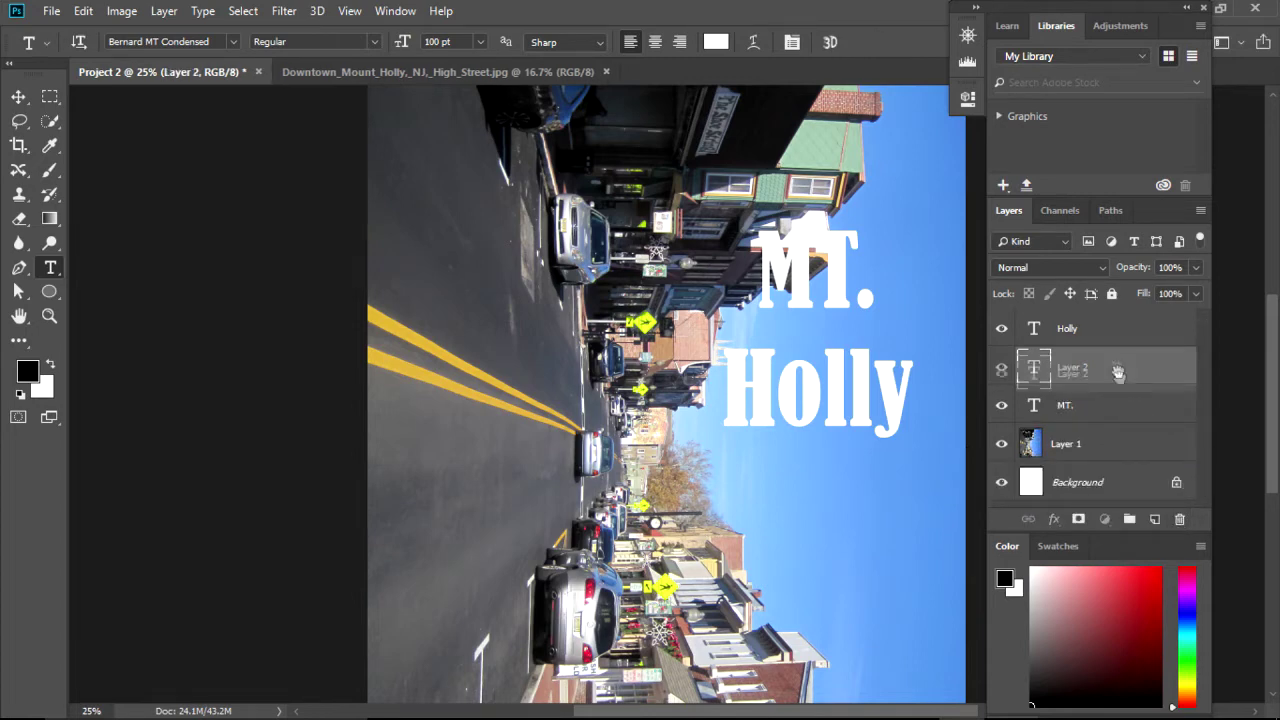
pyautogui.moveTo(1118, 366); pyautogui.dragTo(1180, 530)
pyautogui.moveTo(1181, 525); pyautogui.dragTo(1180, 521)
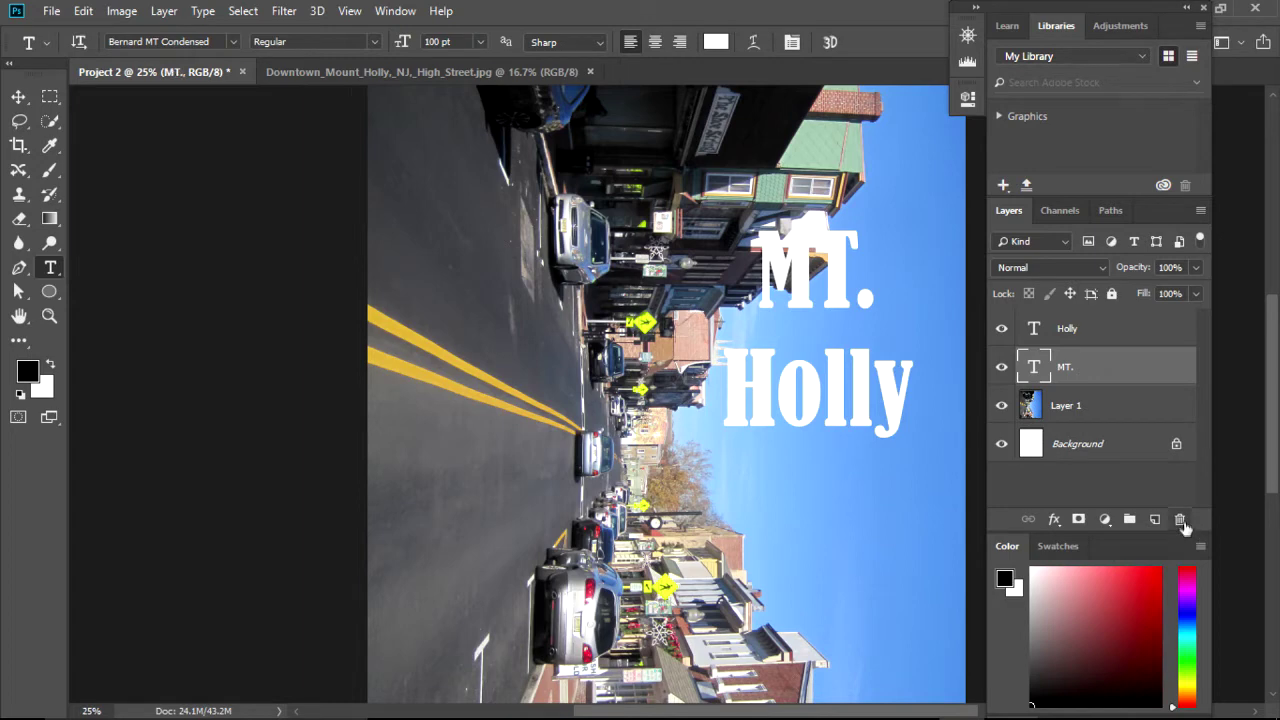
pyautogui.click(808, 274)
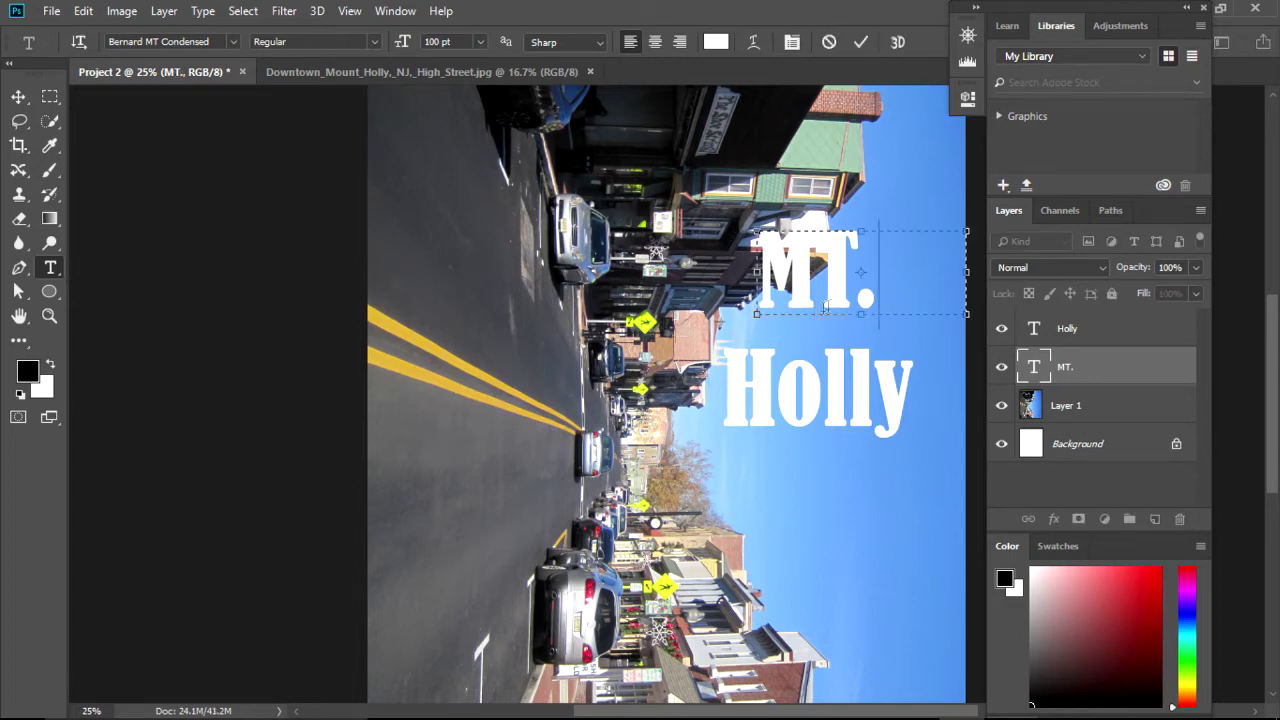
# - Color the MT. text dark red #601111
pyautogui.moveTo(895, 300); pyautogui.dragTo(770, 322)
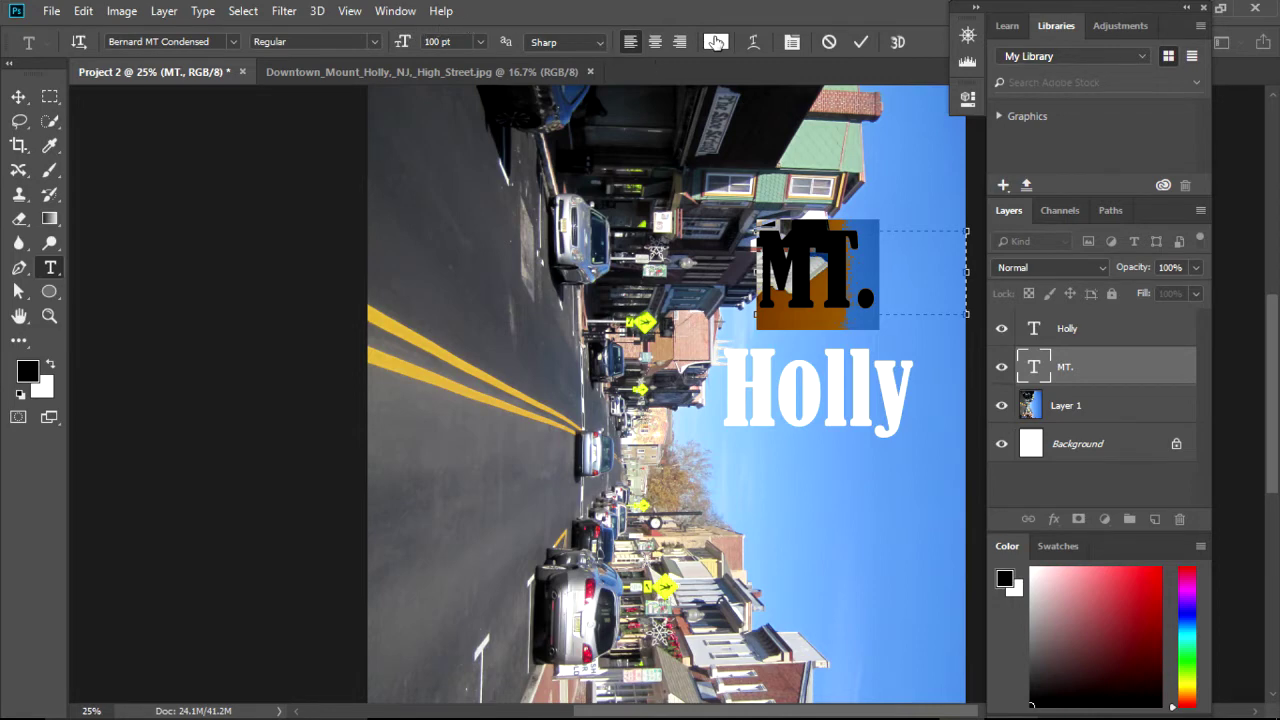
pyautogui.click(715, 42)
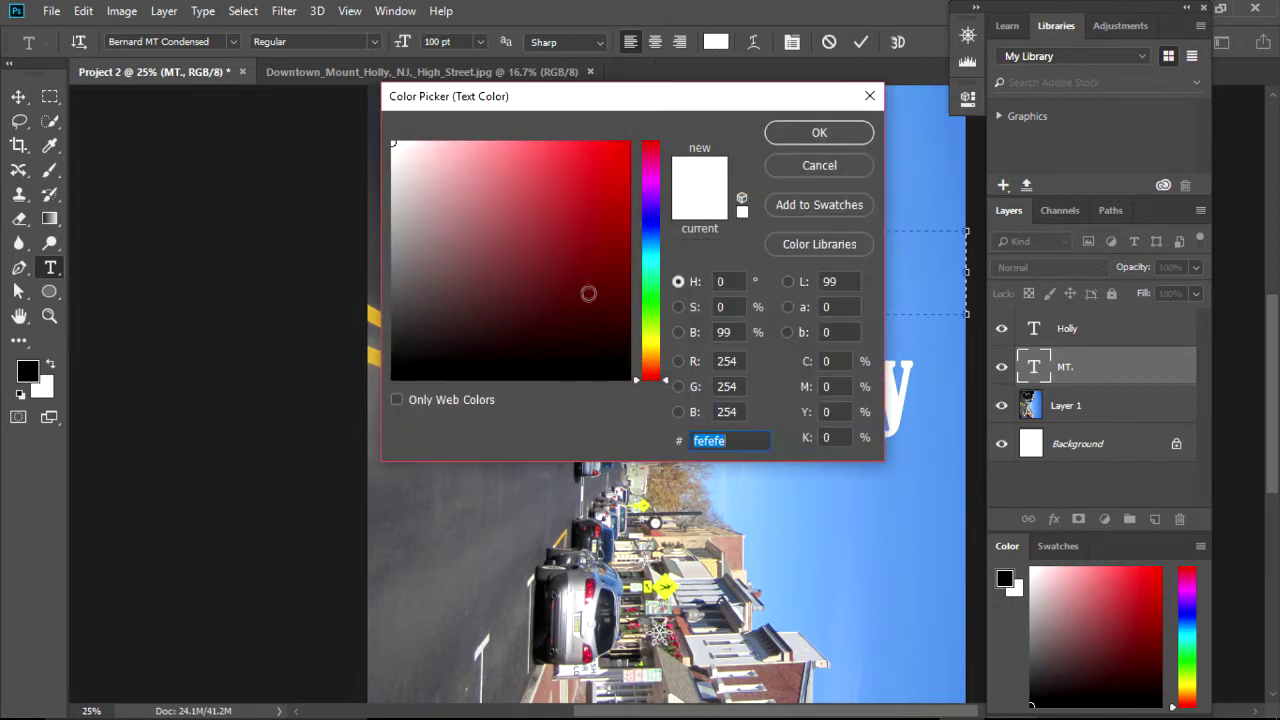
pyautogui.click(588, 291)
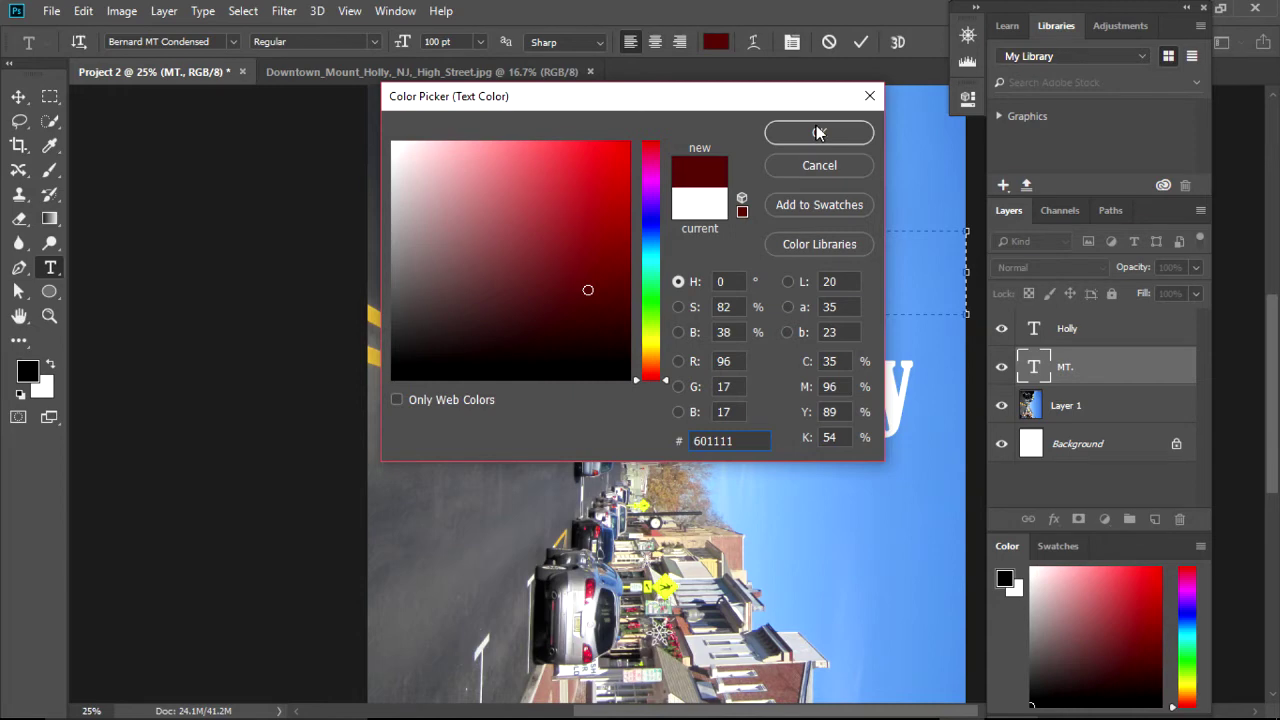
pyautogui.click(818, 133)
pyautogui.hotkey('ctrl', 'Return')
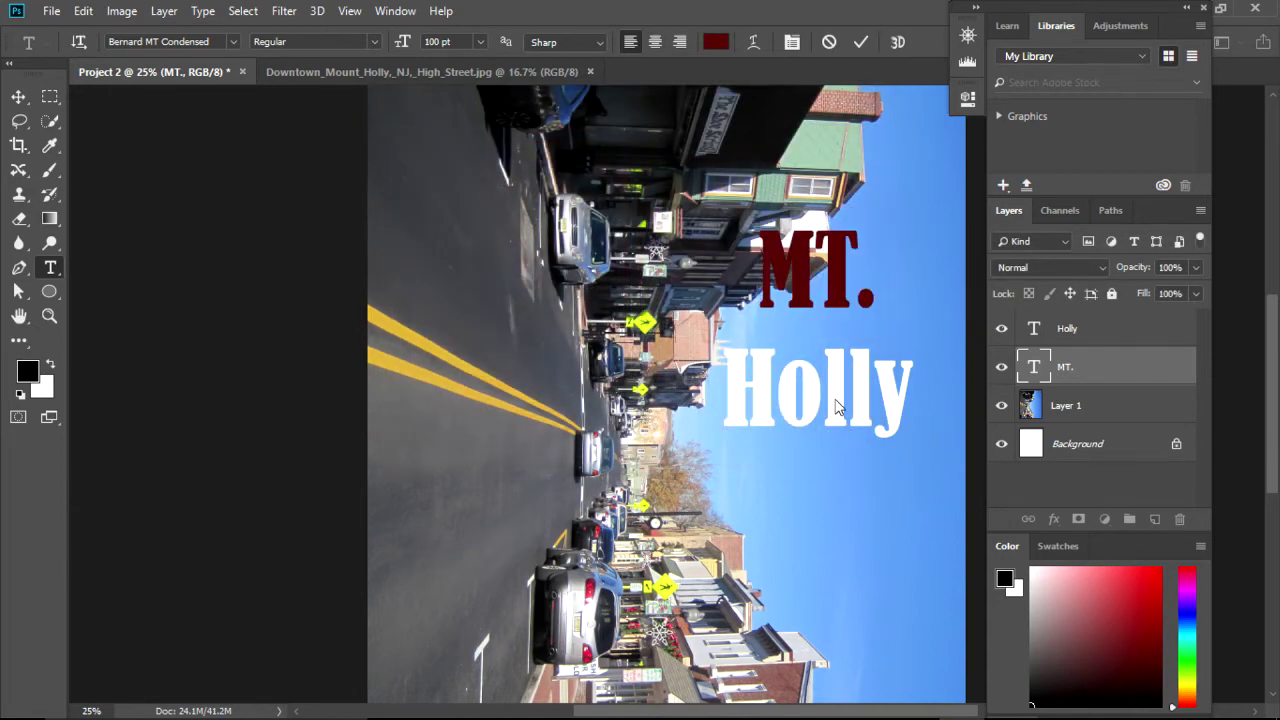
# - Recolor the Holly text with the same #601111 red sampled from MT
pyautogui.click(838, 407)
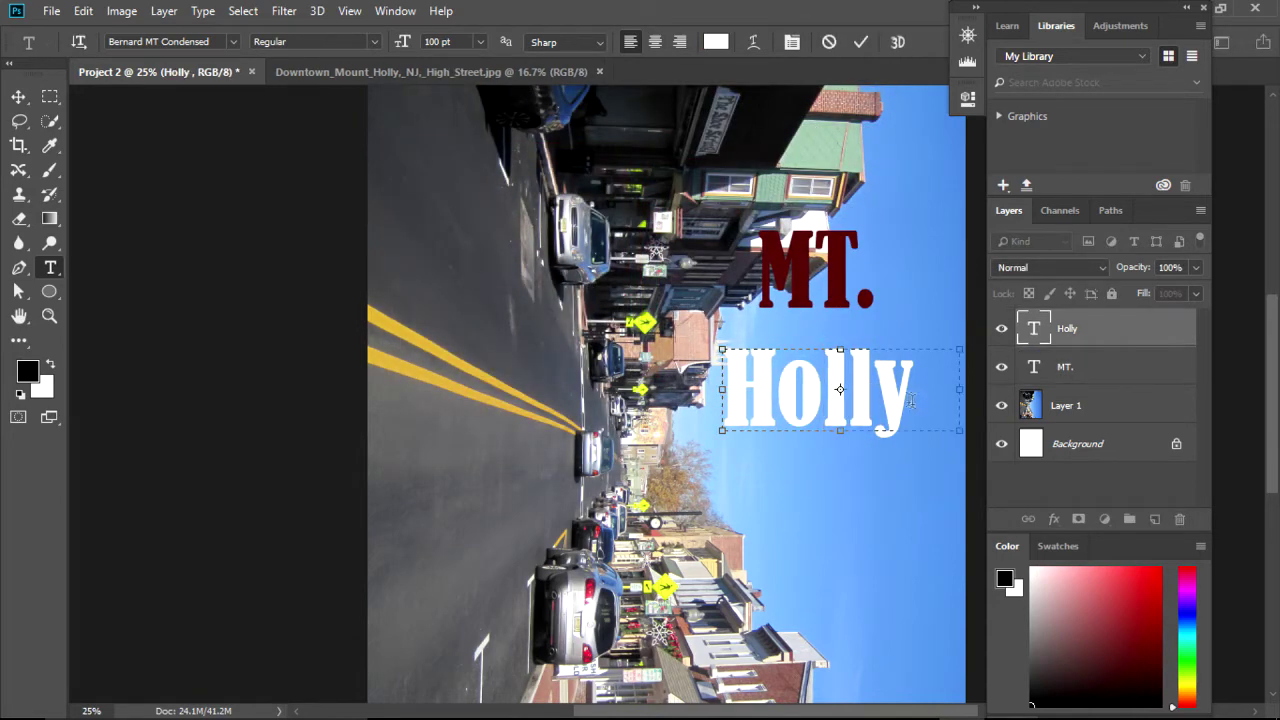
pyautogui.moveTo(916, 405); pyautogui.dragTo(706, 296)
pyautogui.click(716, 41)
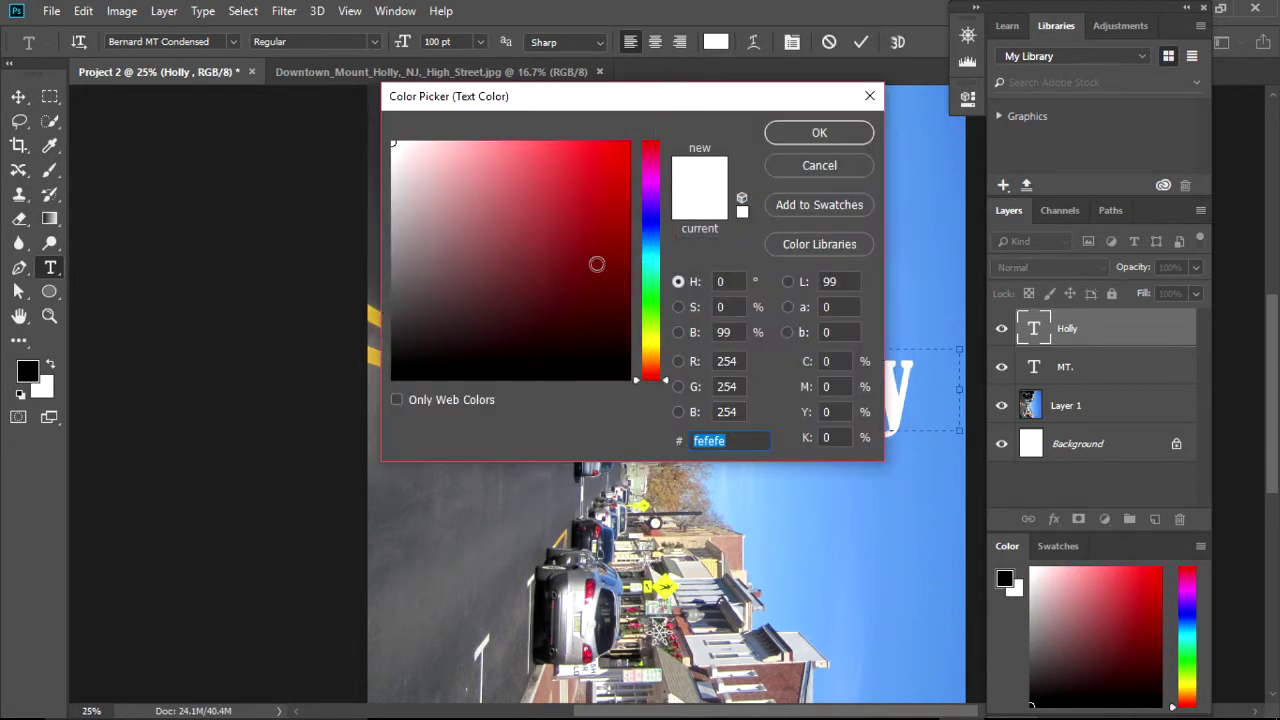
pyautogui.moveTo(712, 95); pyautogui.dragTo(529, 161)
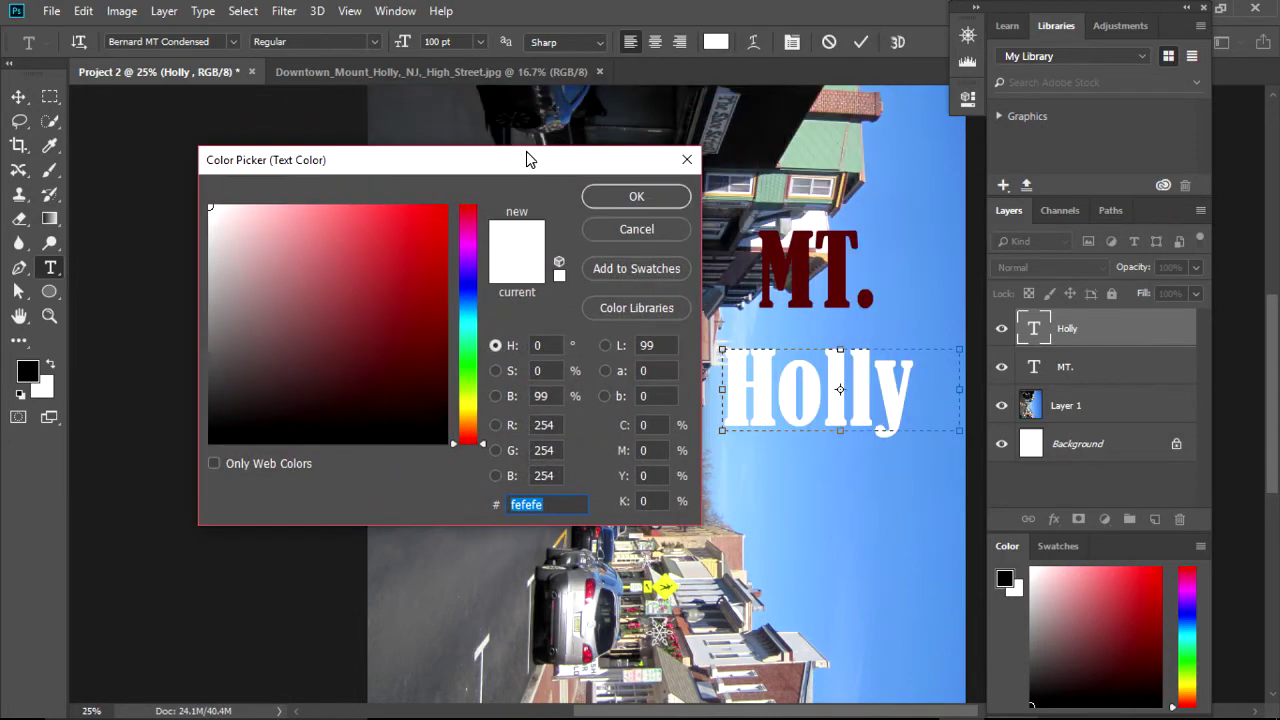
pyautogui.click(810, 245)
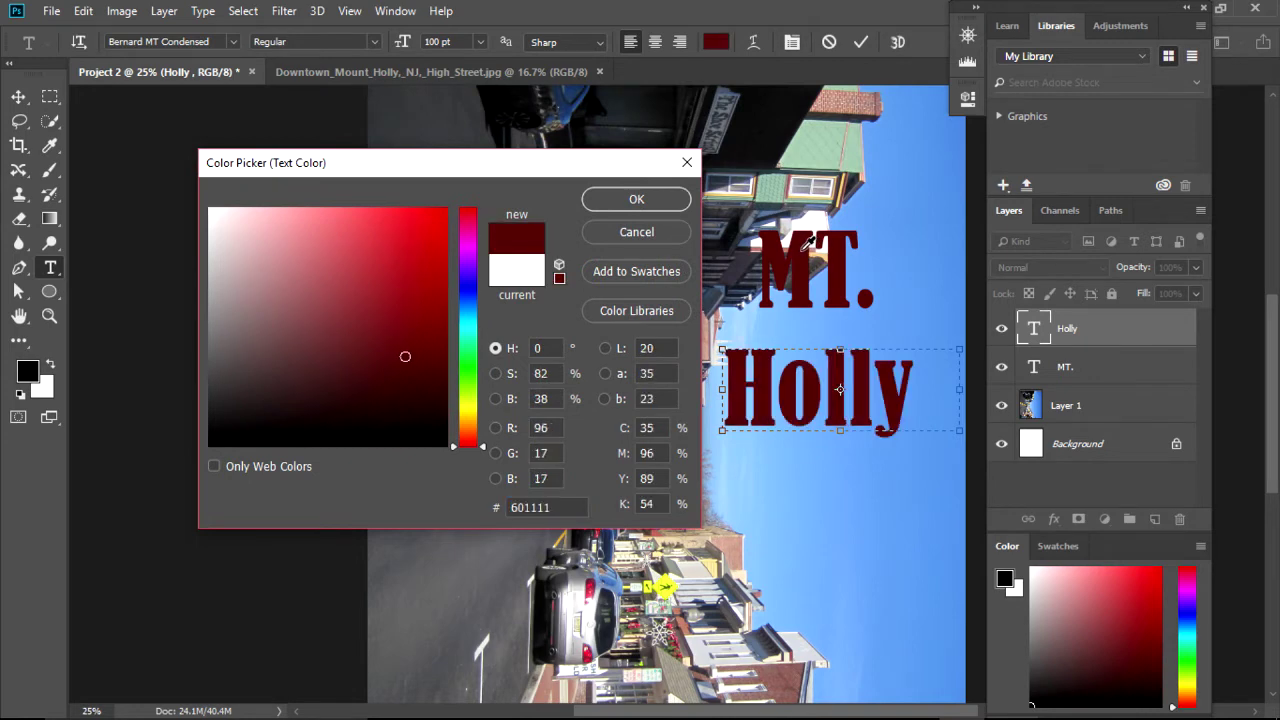
pyautogui.click(658, 205)
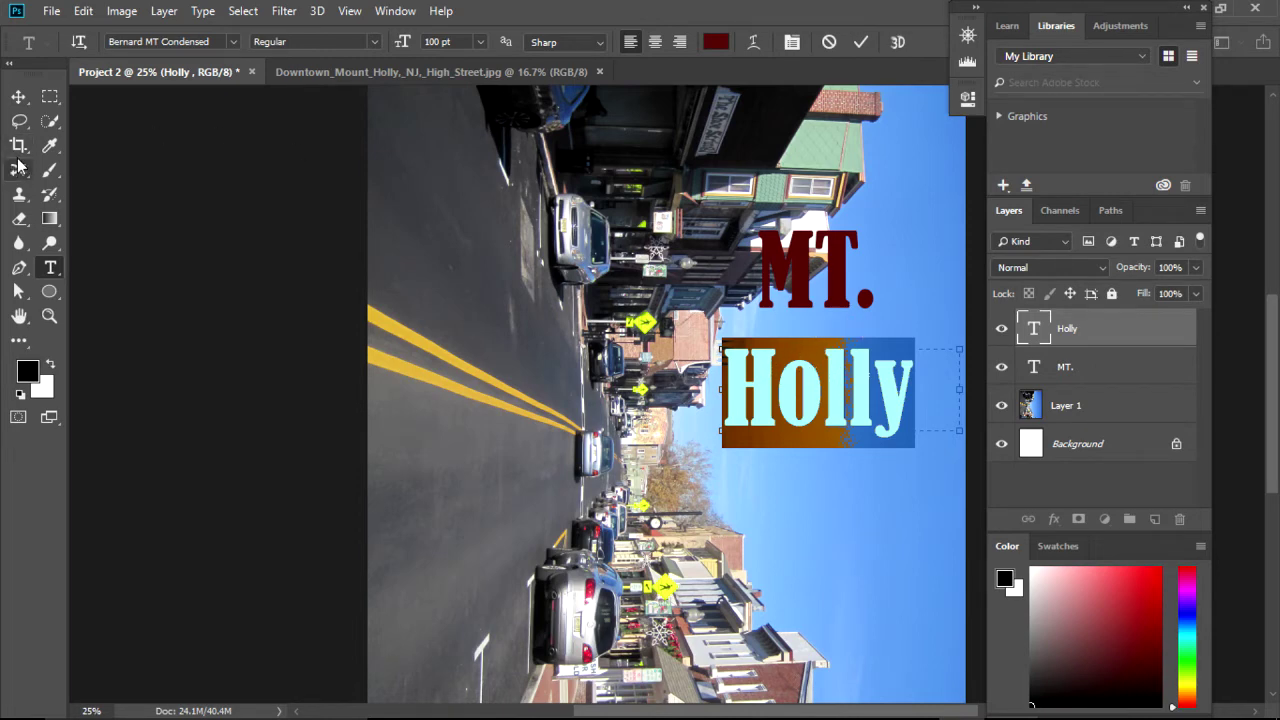
pyautogui.click(18, 96)
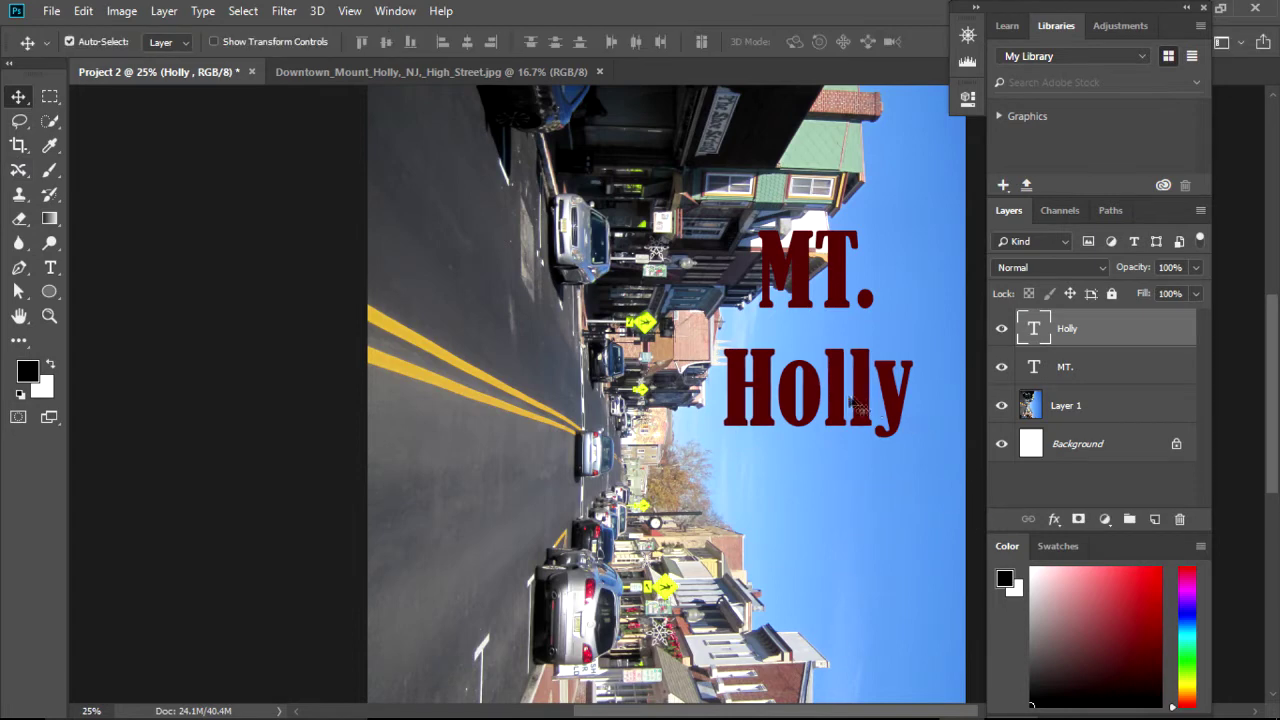
# - Shift Holly left beneath MT., and move MT. down and right toward it
pyautogui.moveTo(843, 400)
pyautogui.mouseDown()
pyautogui.moveTo(857, 509)
pyautogui.moveTo(799, 407)
pyautogui.mouseUp()
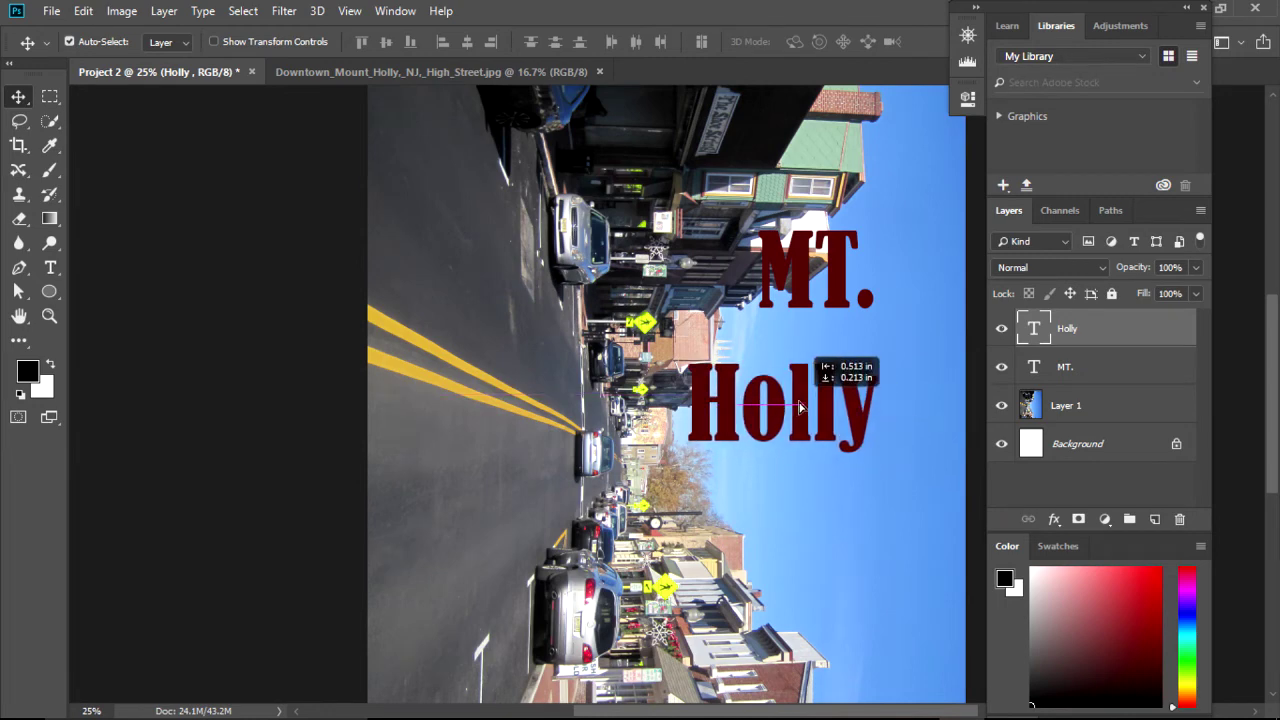
pyautogui.moveTo(799, 407); pyautogui.dragTo(811, 397)
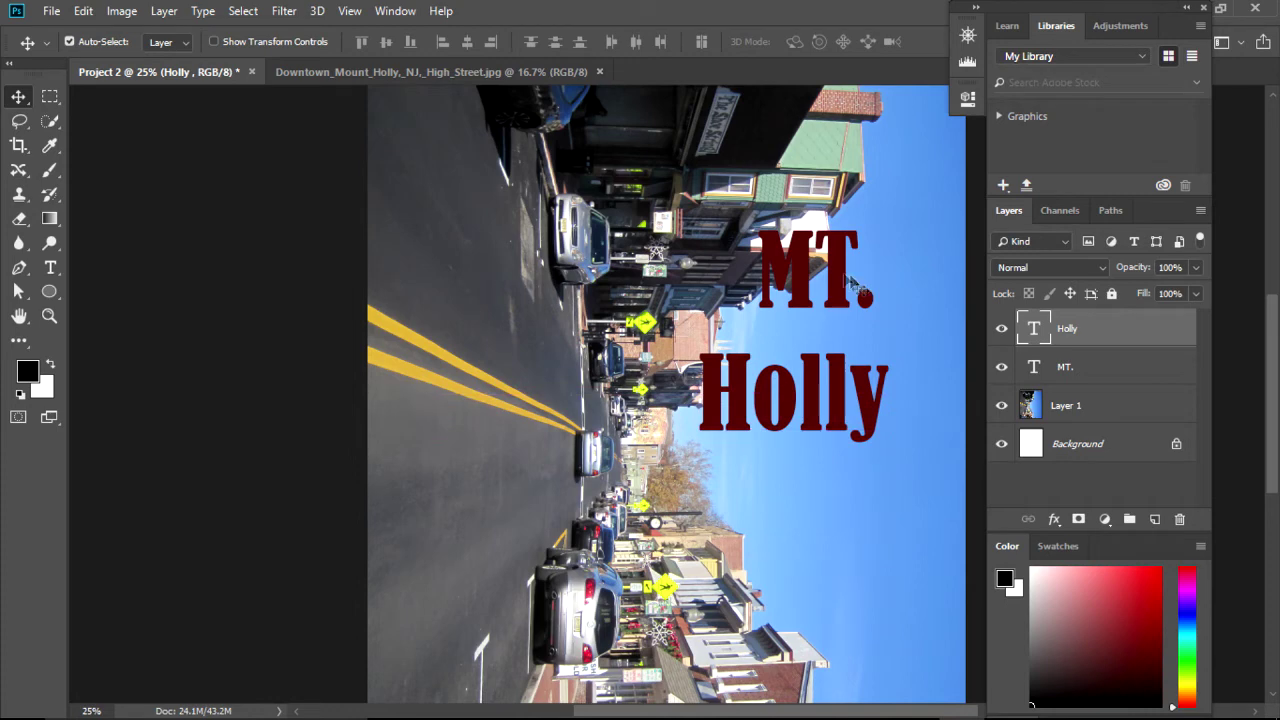
pyautogui.moveTo(826, 269); pyautogui.dragTo(841, 304)
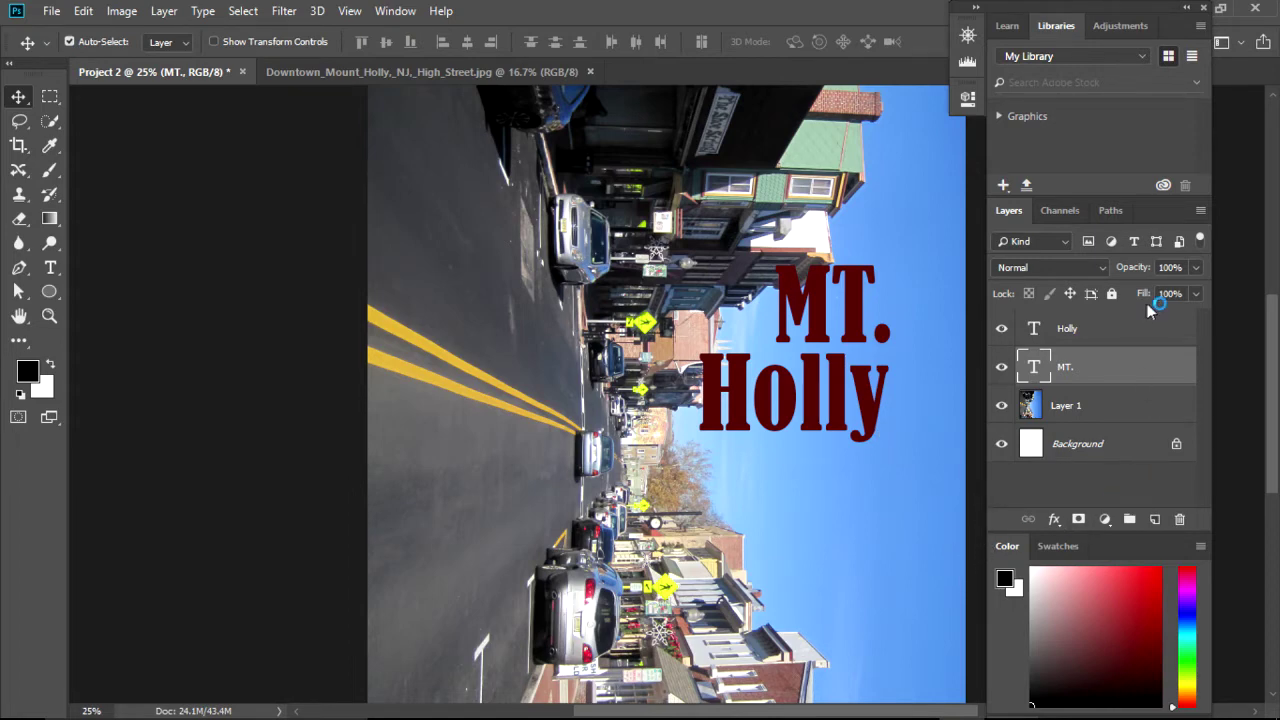
pyautogui.click(50, 267)
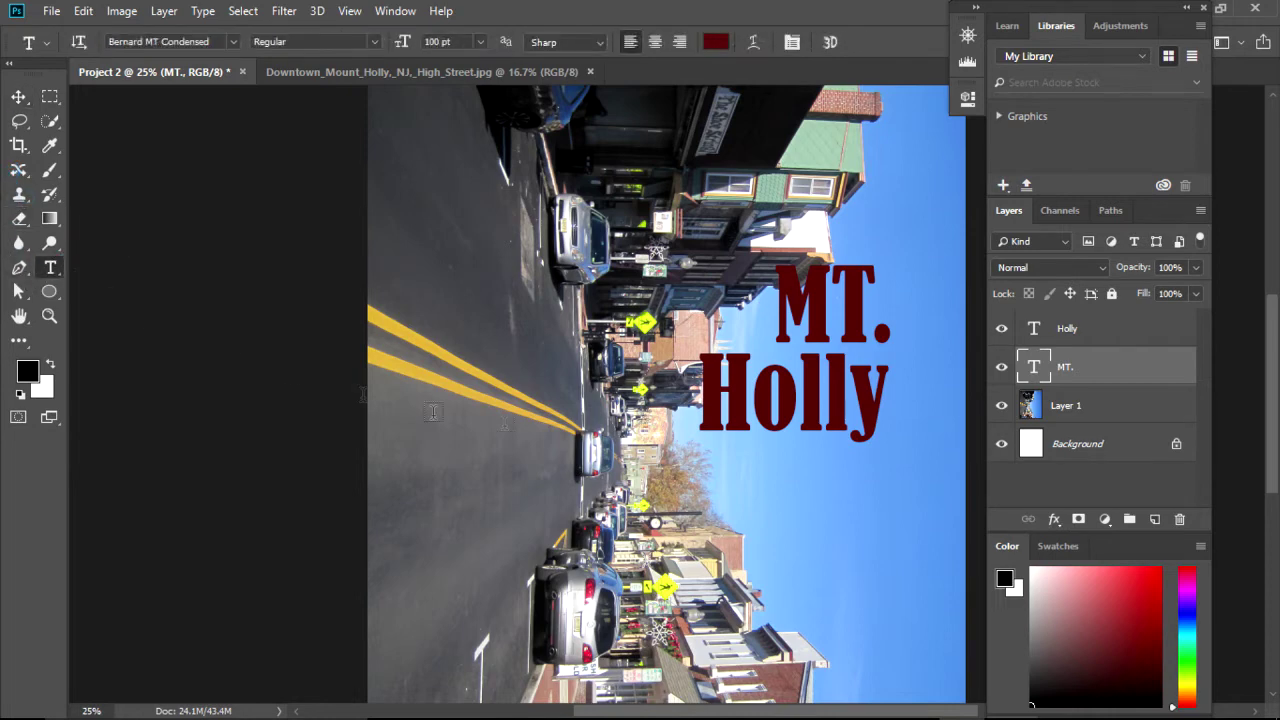
# - Add a dark red TWP text layer just below Holly
pyautogui.moveTo(750, 458); pyautogui.dragTo(895, 527)
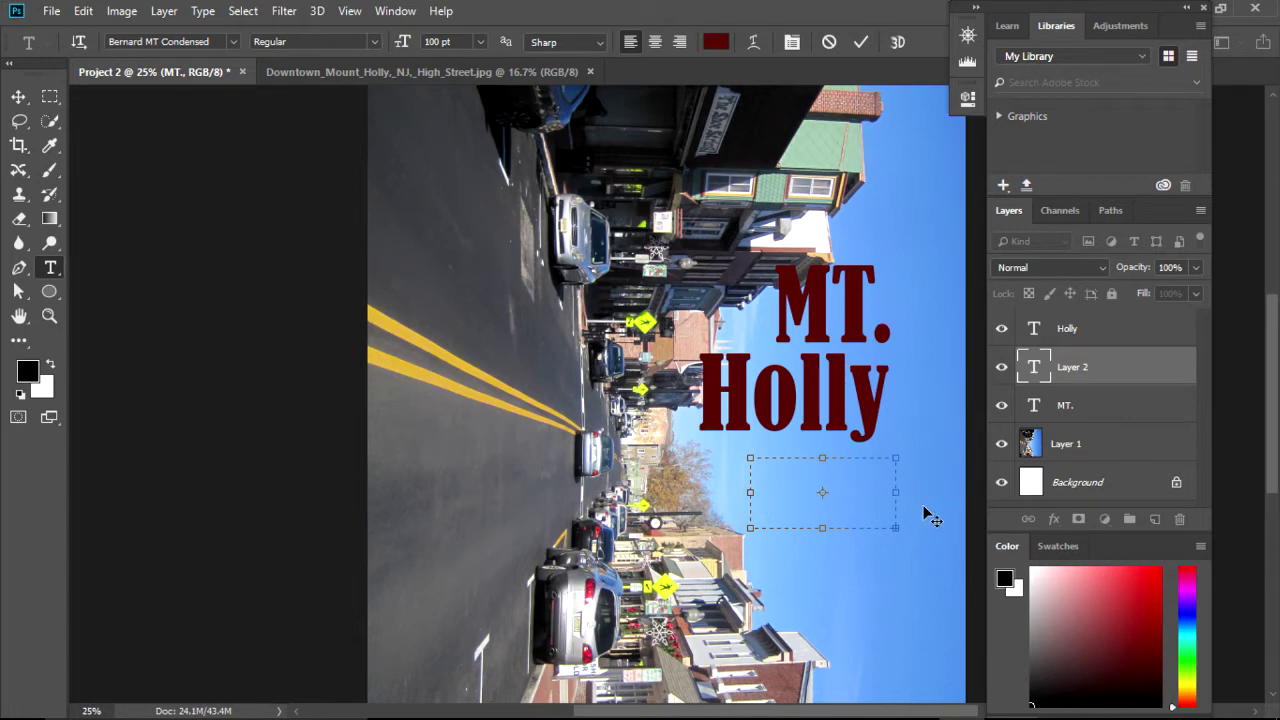
pyautogui.click(1104, 408)
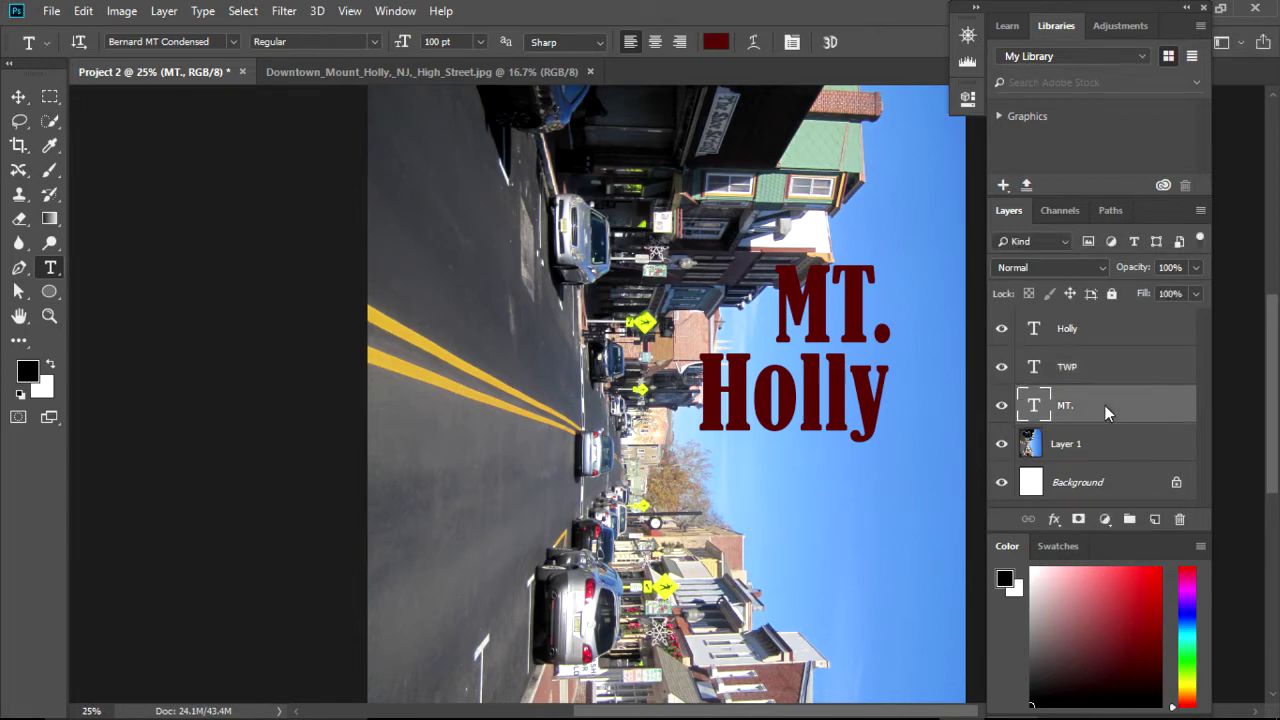
pyautogui.click(794, 486)
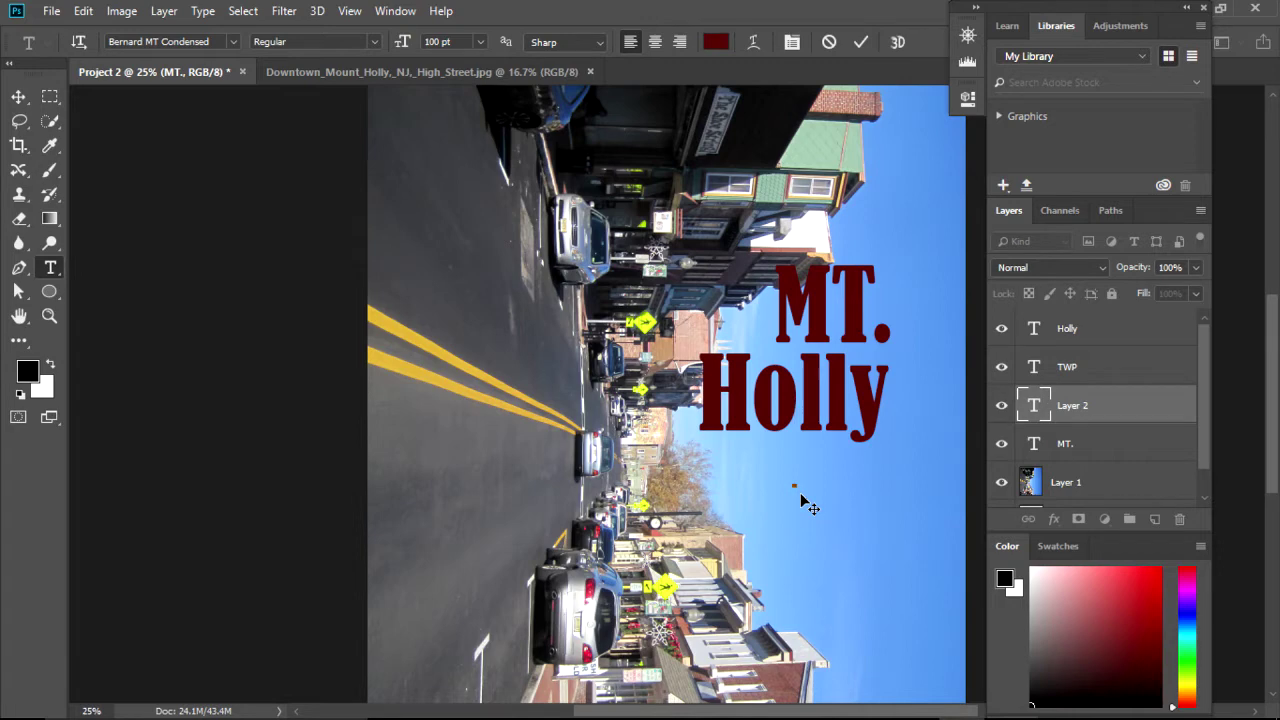
pyautogui.write('TW')
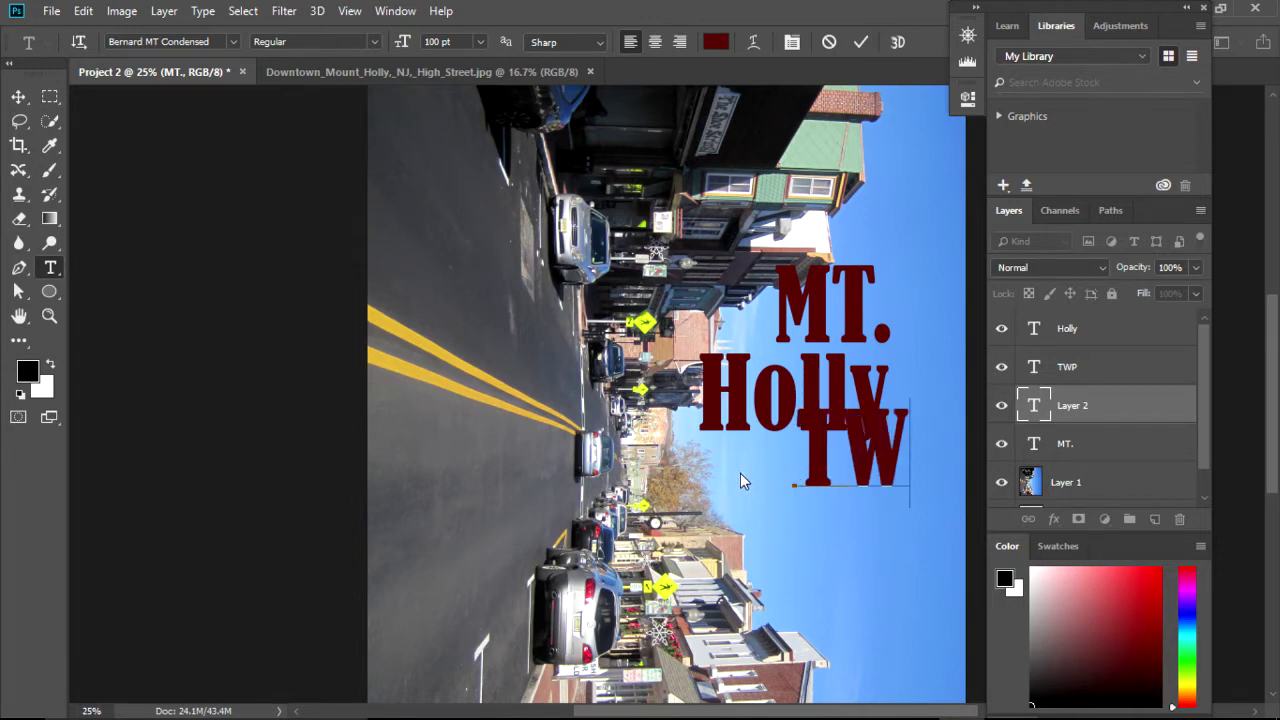
pyautogui.write('P')
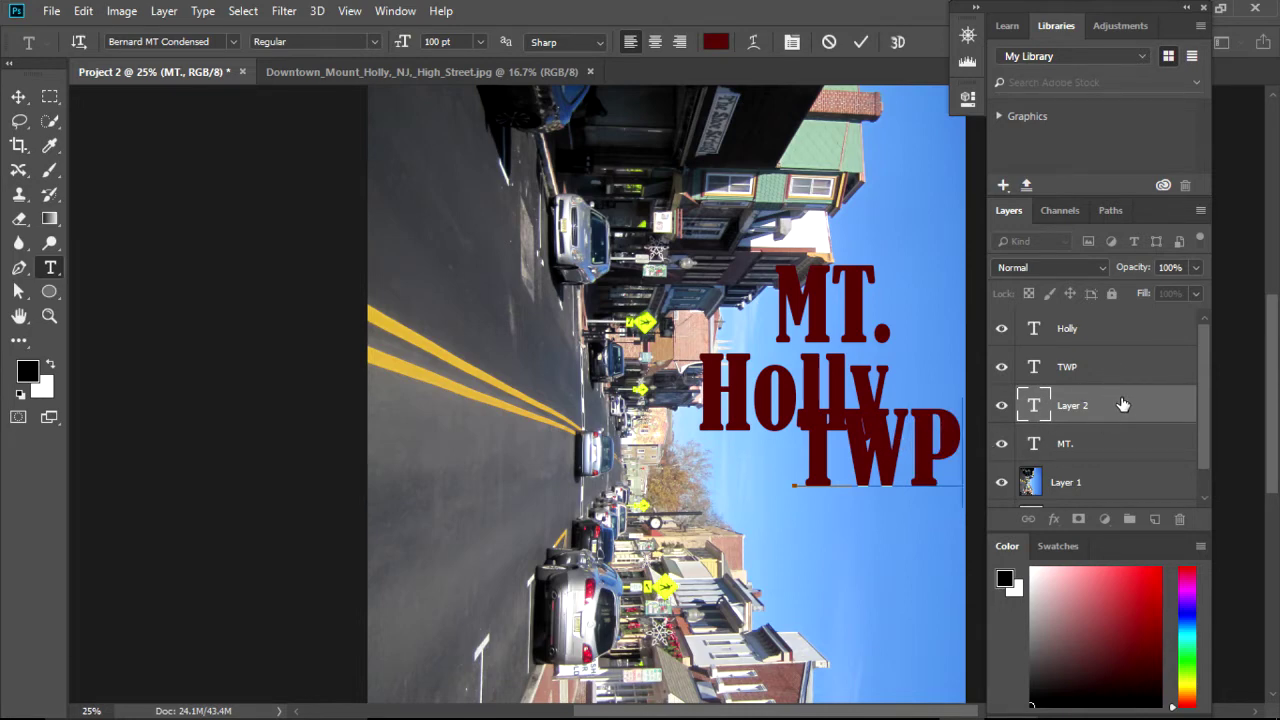
pyautogui.click(1100, 404)
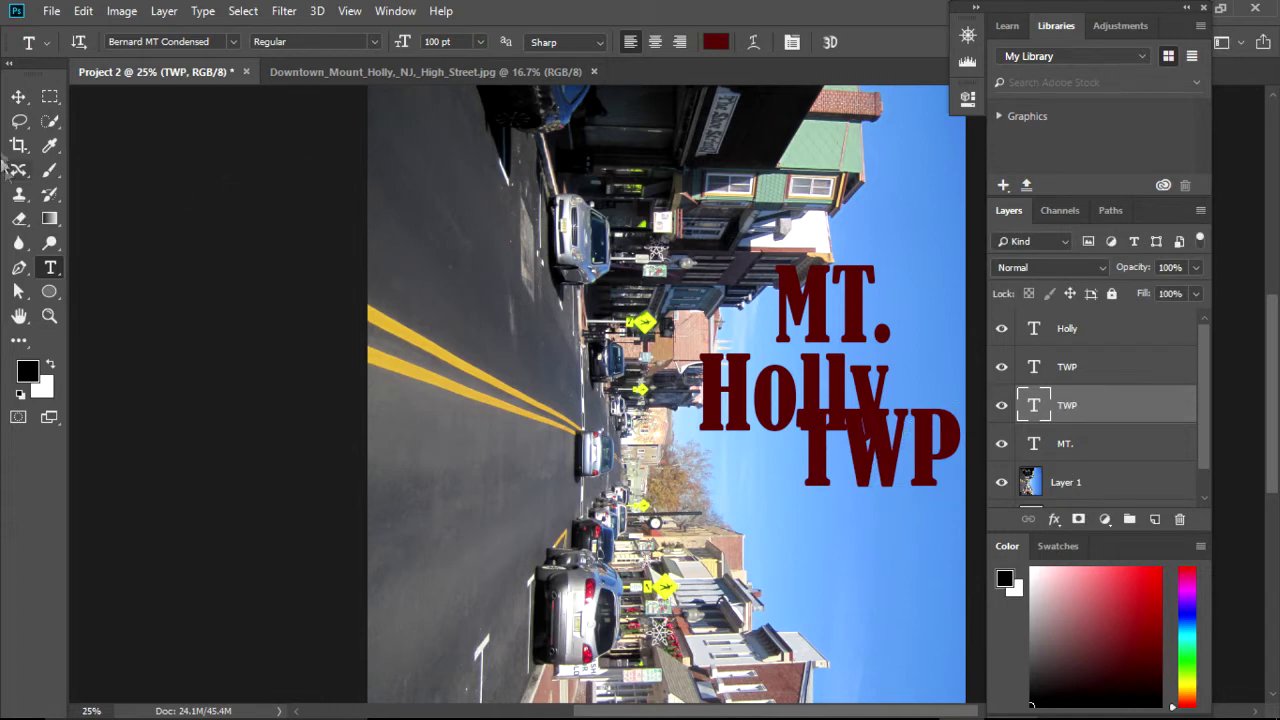
pyautogui.click(18, 96)
# - Move TWP below Holly, nudge Holly right and down, and MT. up-right
pyautogui.moveTo(891, 445)
pyautogui.mouseDown()
pyautogui.moveTo(826, 508)
pyautogui.moveTo(828, 492)
pyautogui.mouseUp()
pyautogui.moveTo(1138, 368); pyautogui.dragTo(1165, 465)
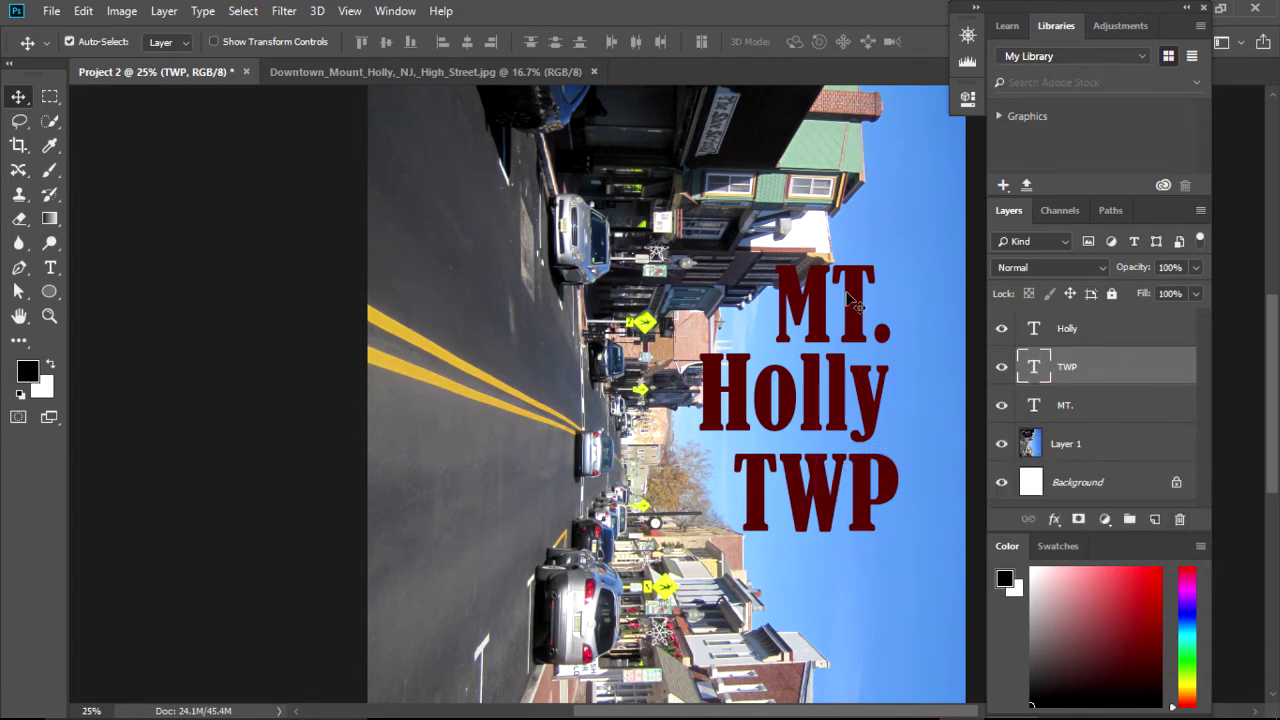
pyautogui.moveTo(829, 500); pyautogui.dragTo(810, 537)
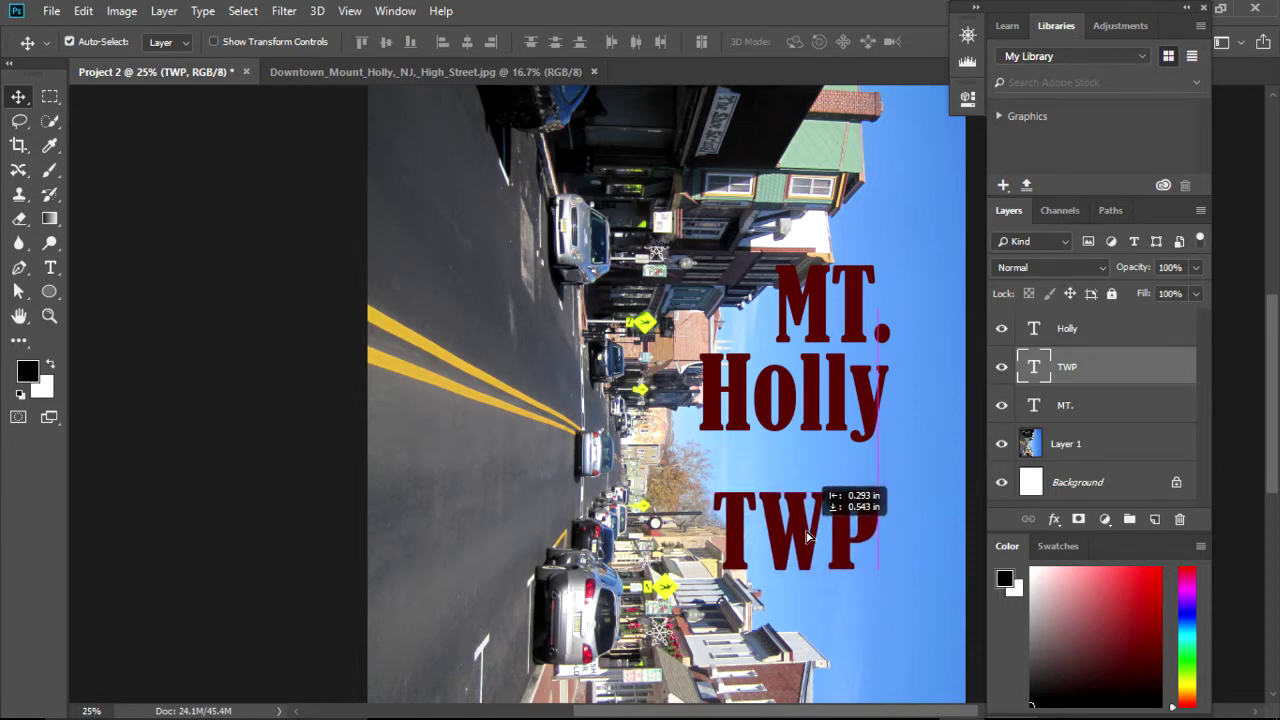
pyautogui.moveTo(810, 537); pyautogui.dragTo(810, 527)
pyautogui.moveTo(791, 404); pyautogui.dragTo(804, 414)
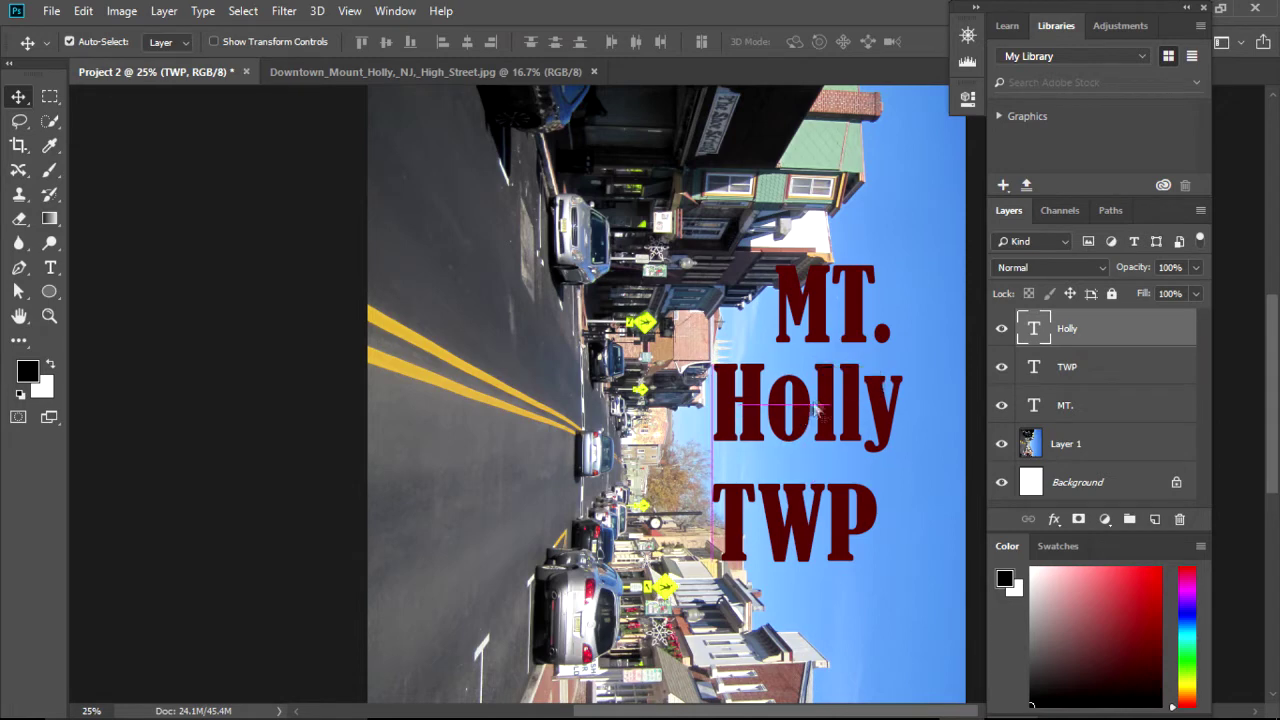
pyautogui.moveTo(818, 312); pyautogui.dragTo(844, 288)
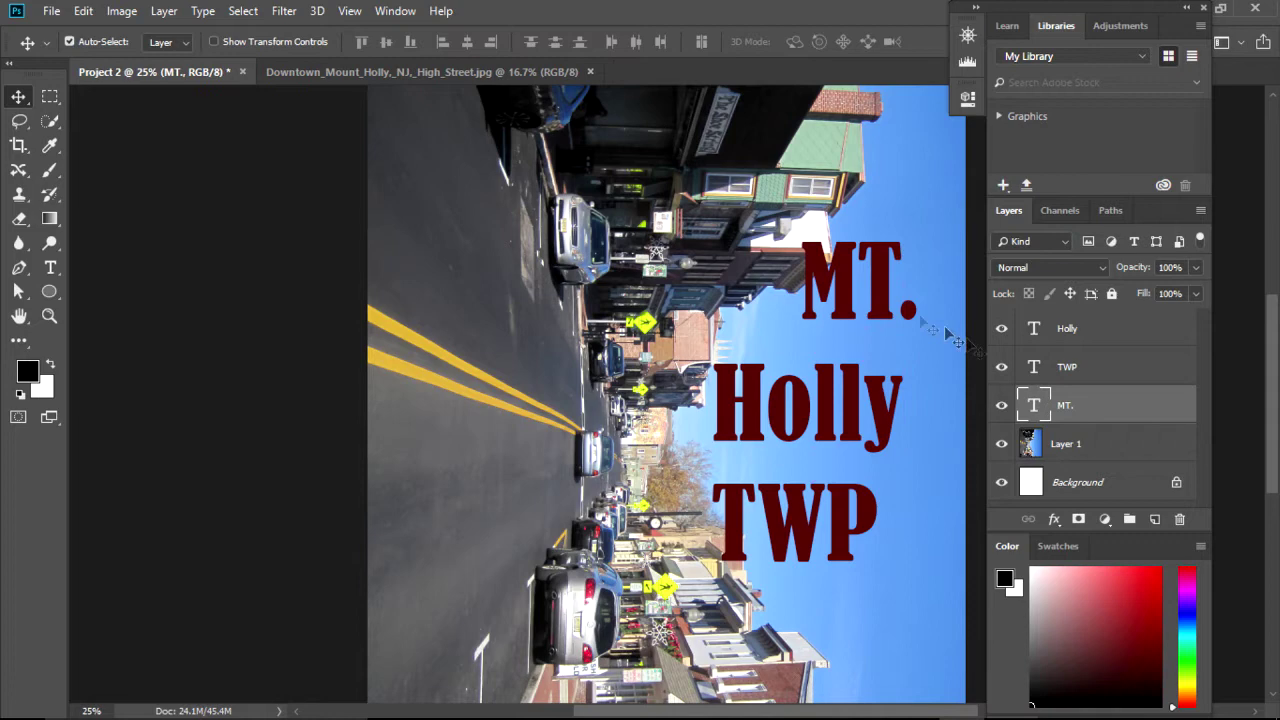
# - Select MT., Holly and TWP together and apply left, right, centre, bottom and top alignments
pyautogui.keyDown('shift'); pyautogui.click(1118, 372); pyautogui.keyUp('shift')
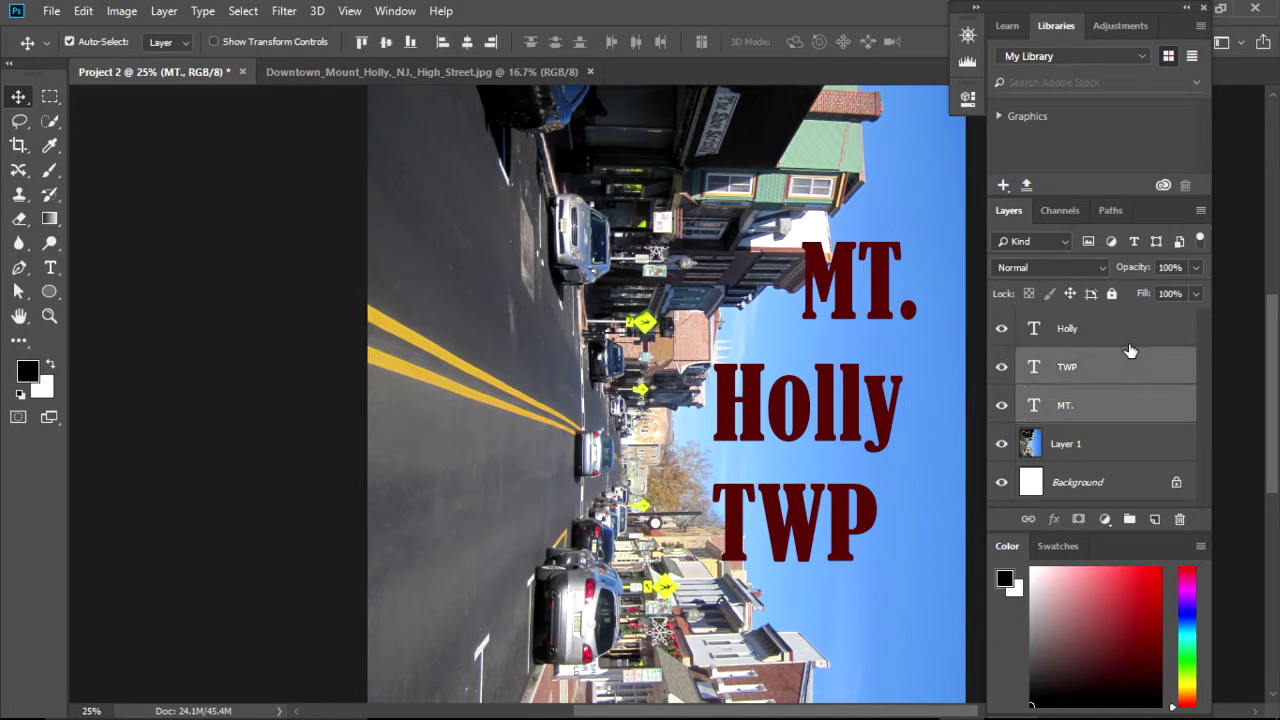
pyautogui.keyDown('shift'); pyautogui.click(1126, 330); pyautogui.keyUp('shift')
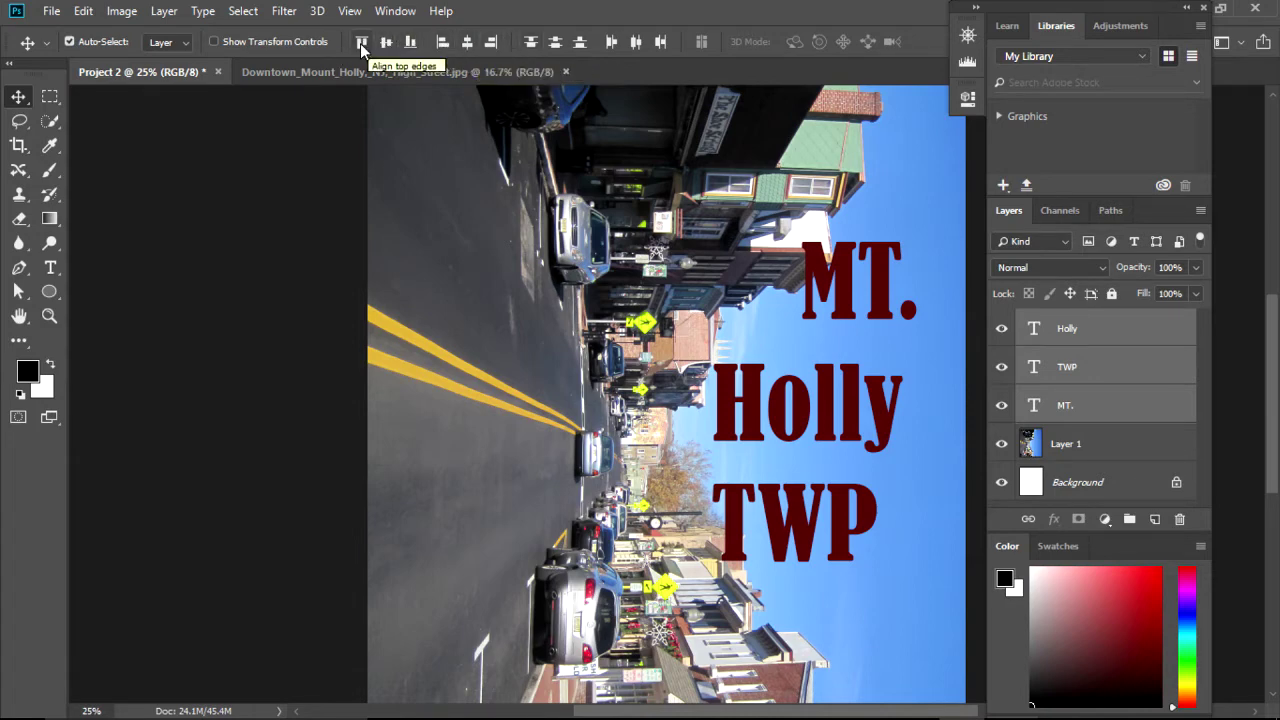
pyautogui.click(433, 43)
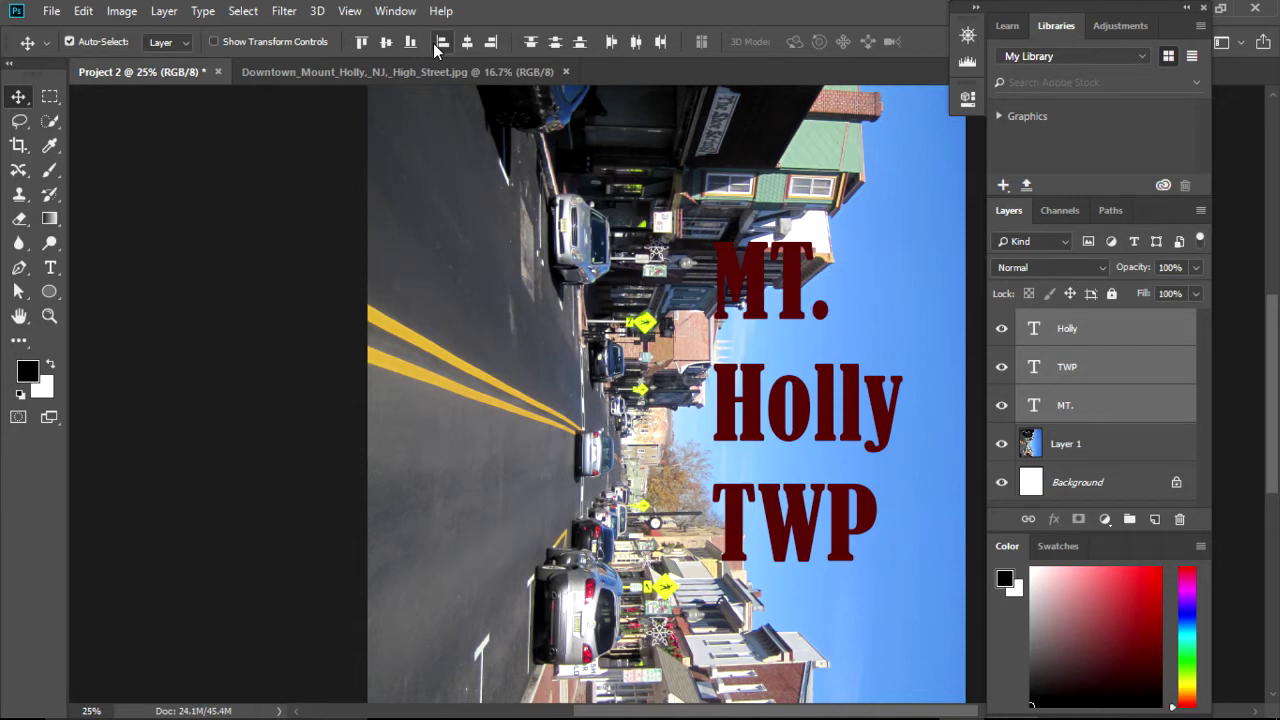
pyautogui.click(489, 43)
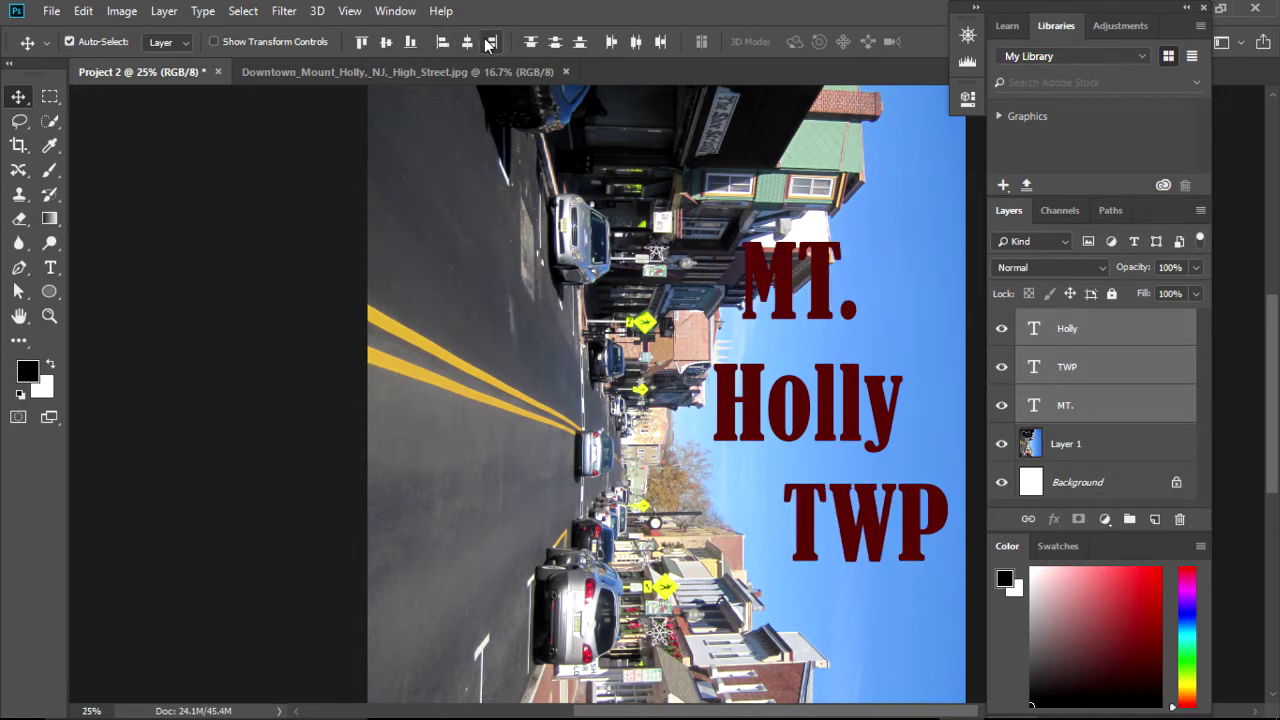
pyautogui.click(470, 43)
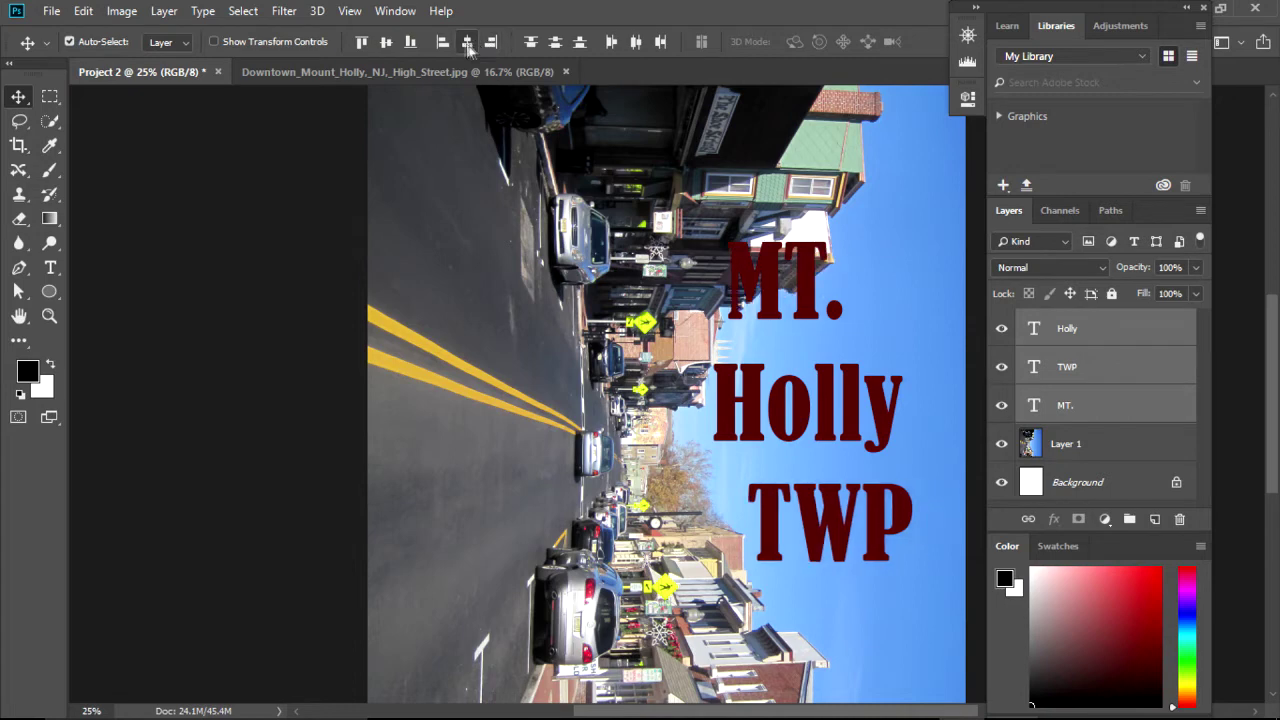
pyautogui.click(409, 43)
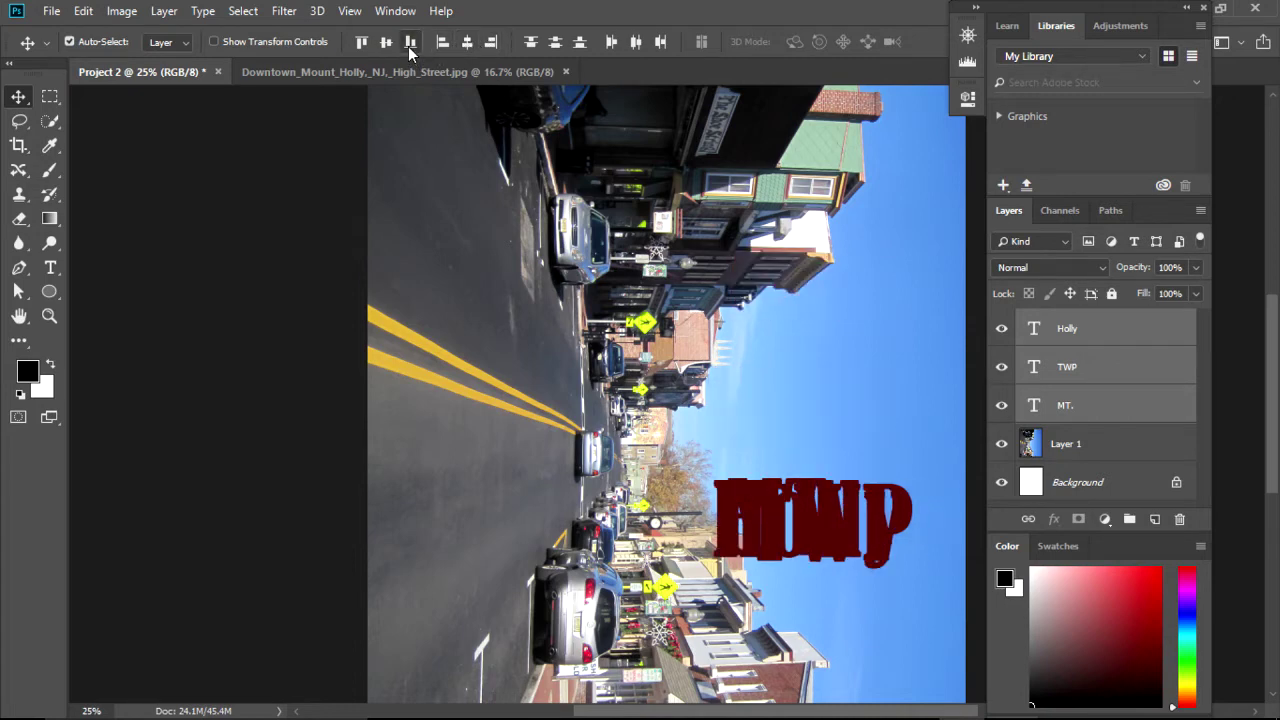
pyautogui.click(441, 43)
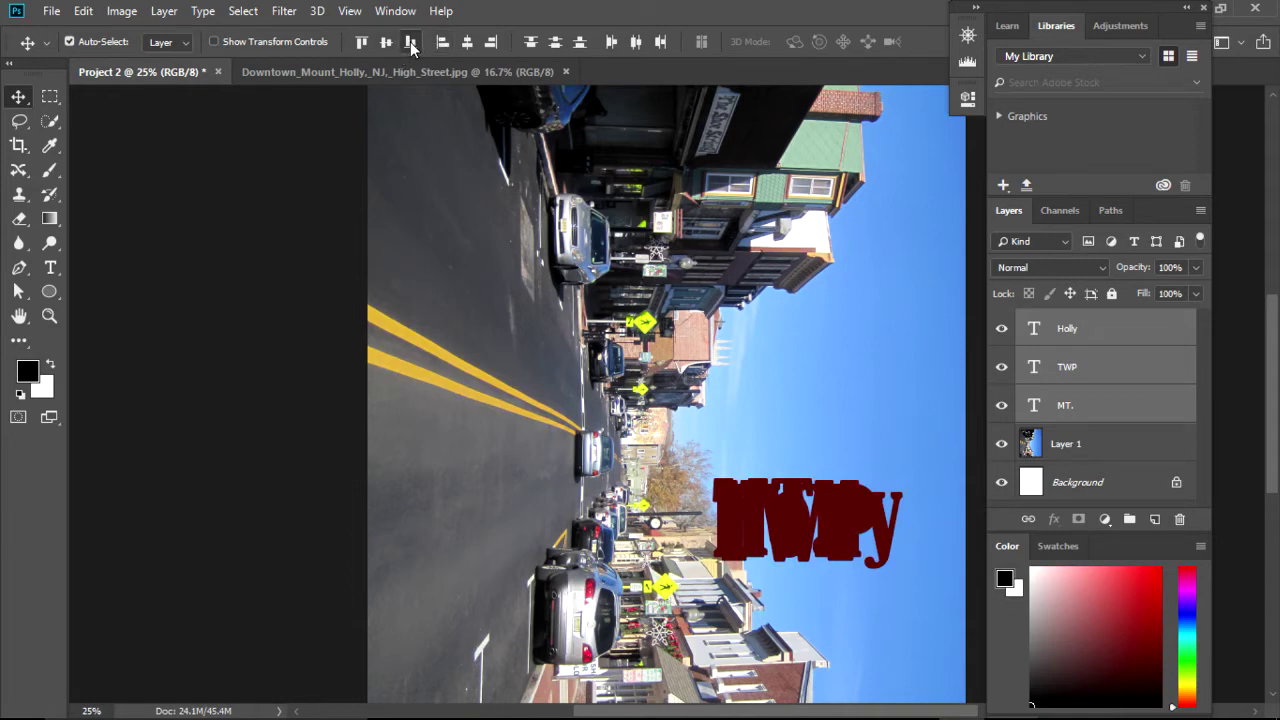
pyautogui.click(376, 46)
pyautogui.click(358, 44)
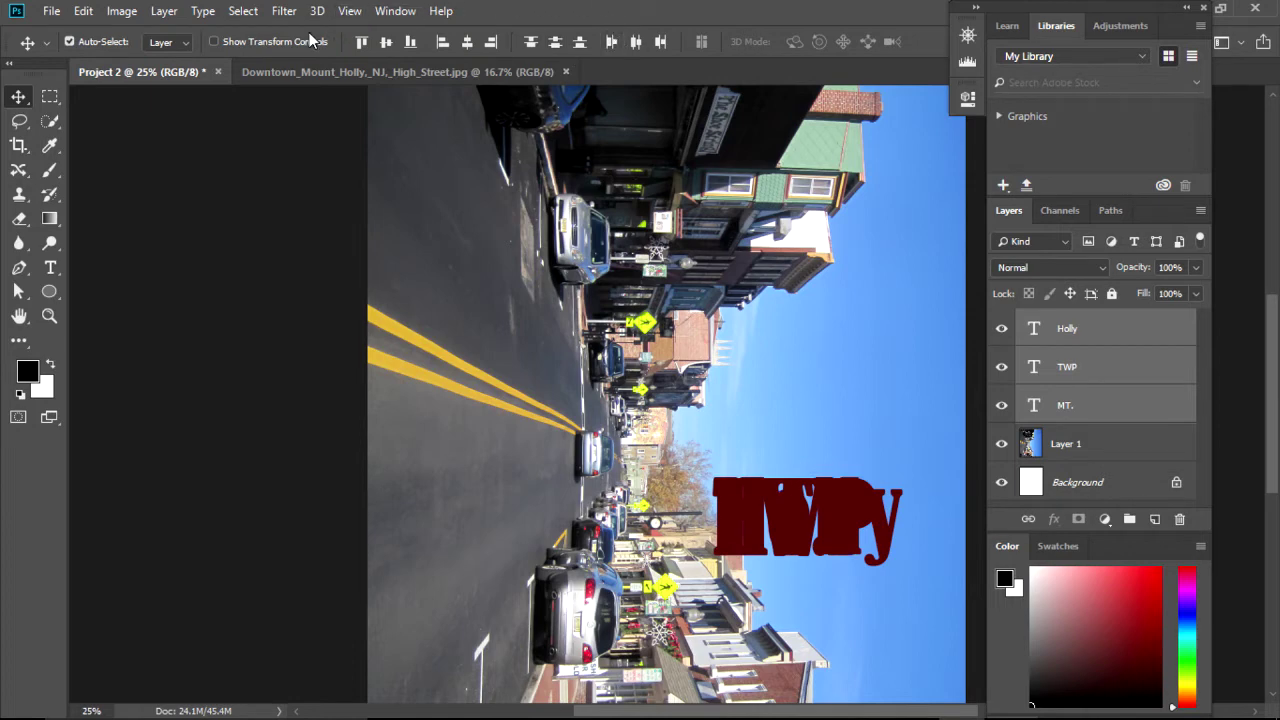
# - Undo the alignment changes with repeated Edit > Step Backward
pyautogui.click(164, 11)
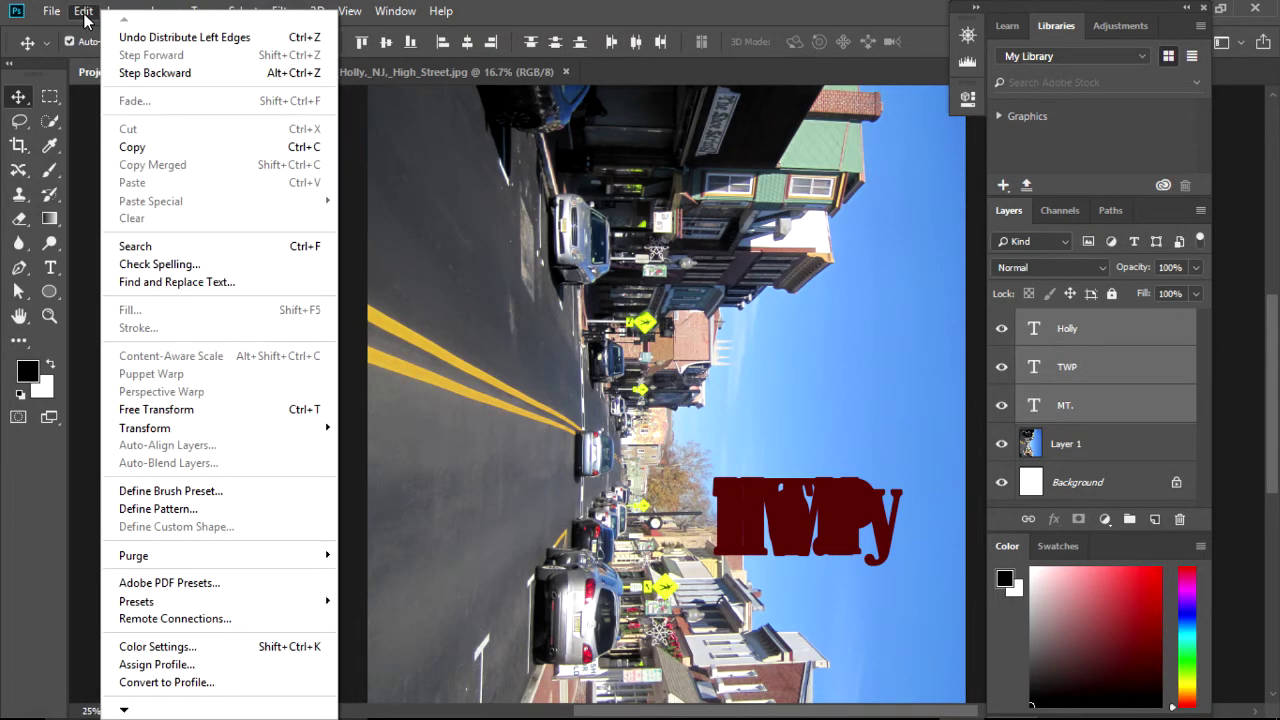
pyautogui.click(155, 73)
pyautogui.click(84, 11)
pyautogui.click(120, 73)
pyautogui.click(84, 11)
pyautogui.click(120, 73)
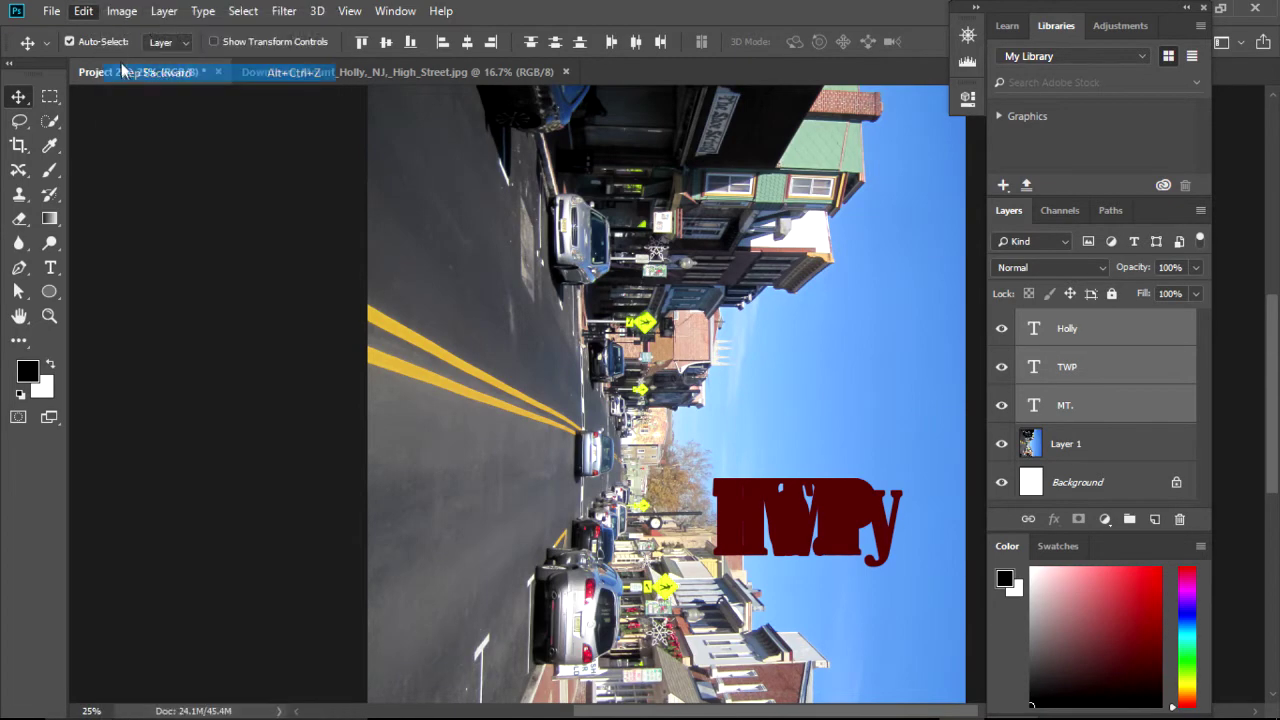
pyautogui.click(84, 11)
pyautogui.click(147, 75)
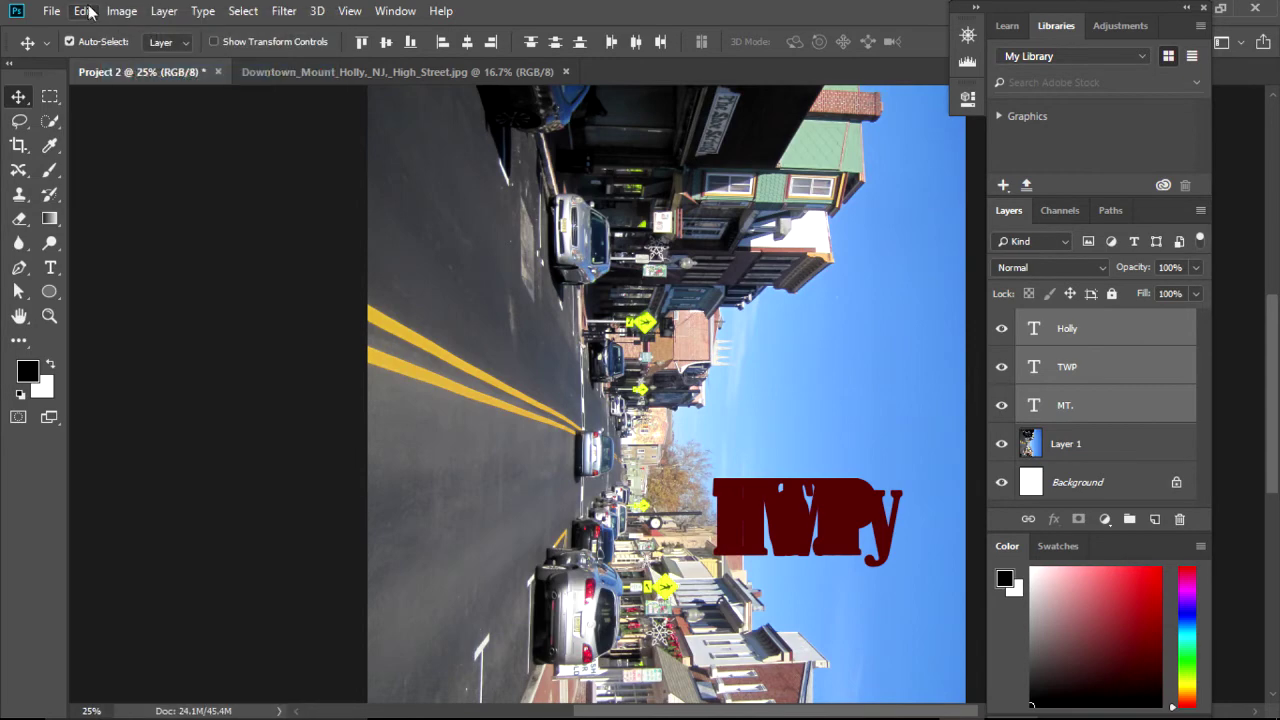
pyautogui.click(84, 11)
pyautogui.click(135, 74)
pyautogui.click(84, 11)
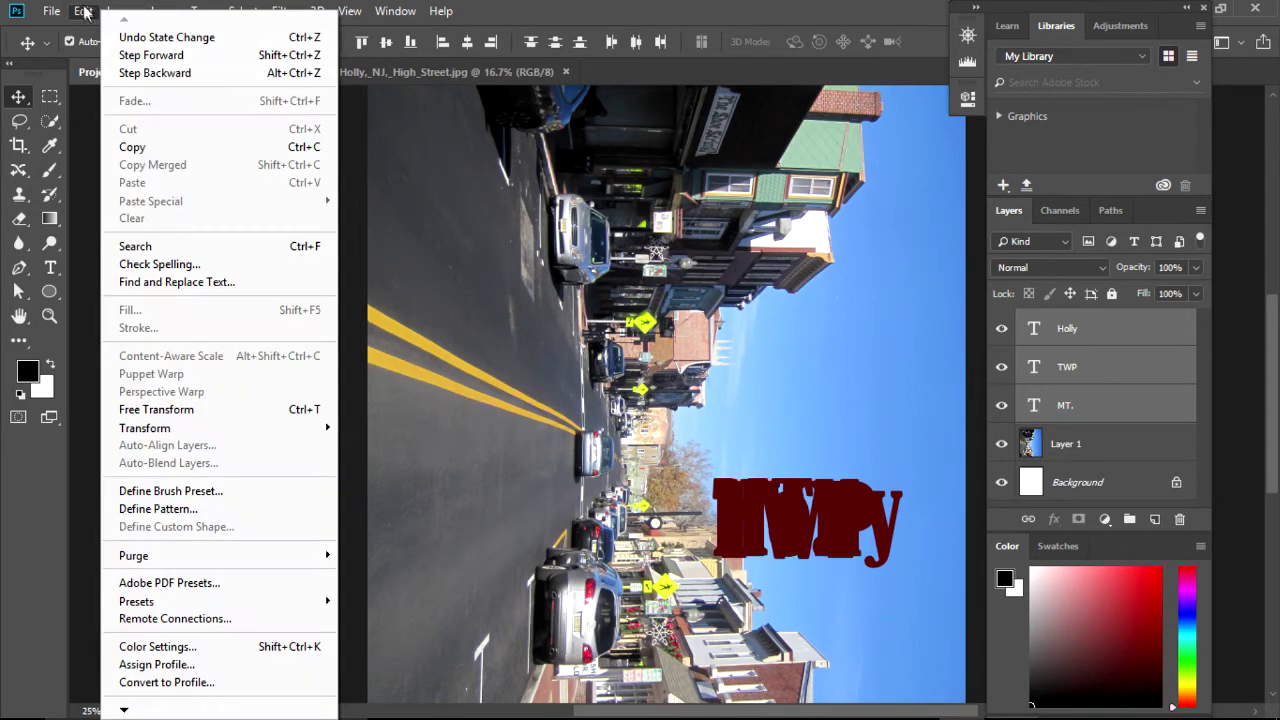
pyautogui.click(130, 73)
pyautogui.click(84, 11)
pyautogui.click(130, 73)
pyautogui.click(84, 11)
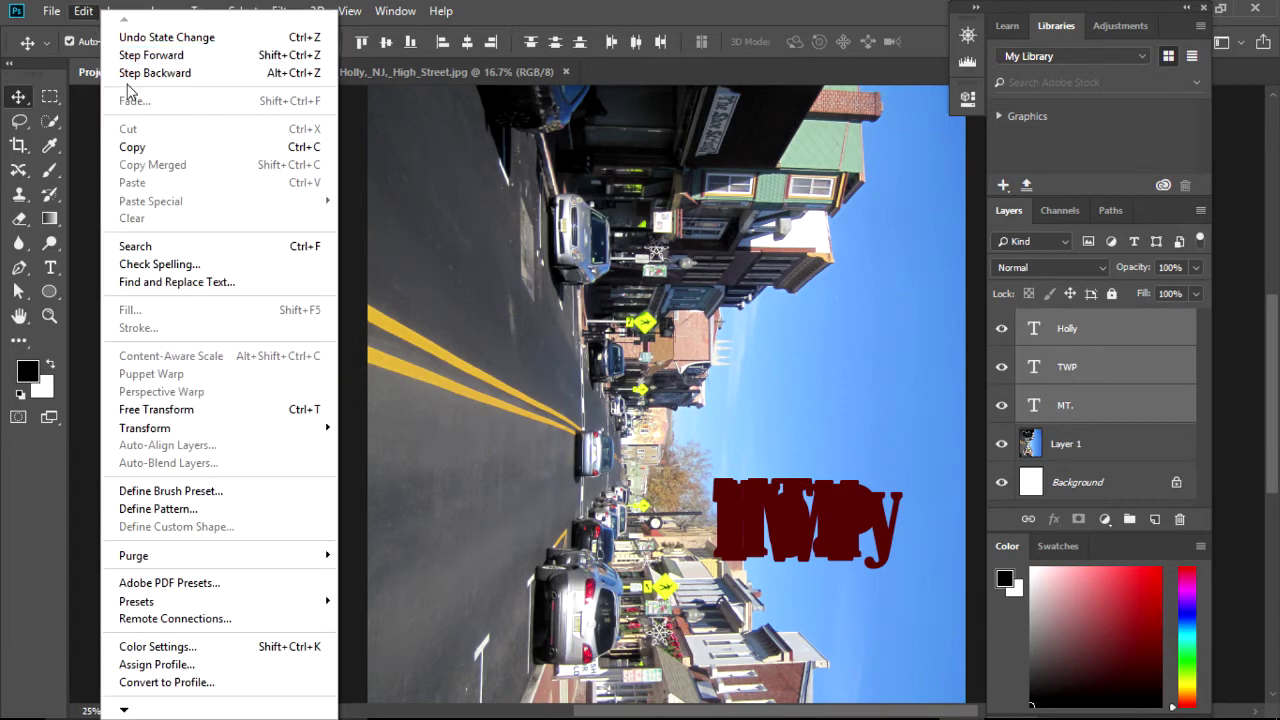
pyautogui.click(130, 73)
pyautogui.click(84, 11)
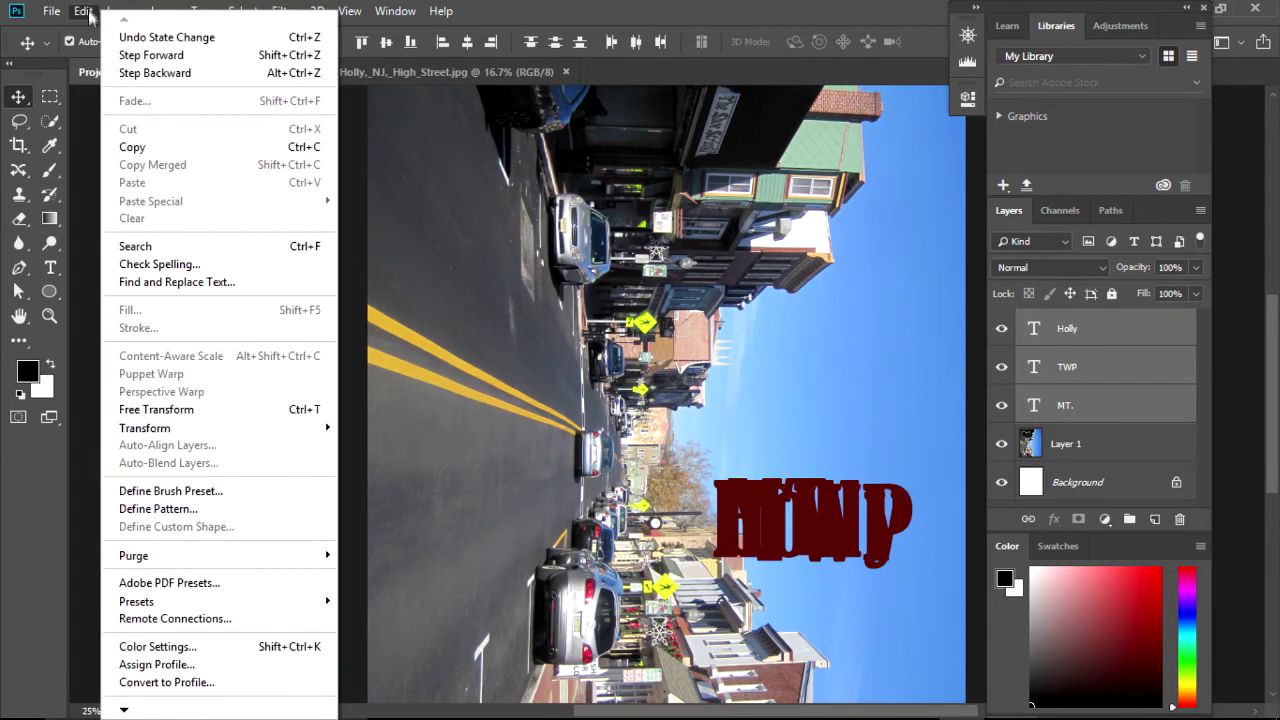
pyautogui.click(137, 74)
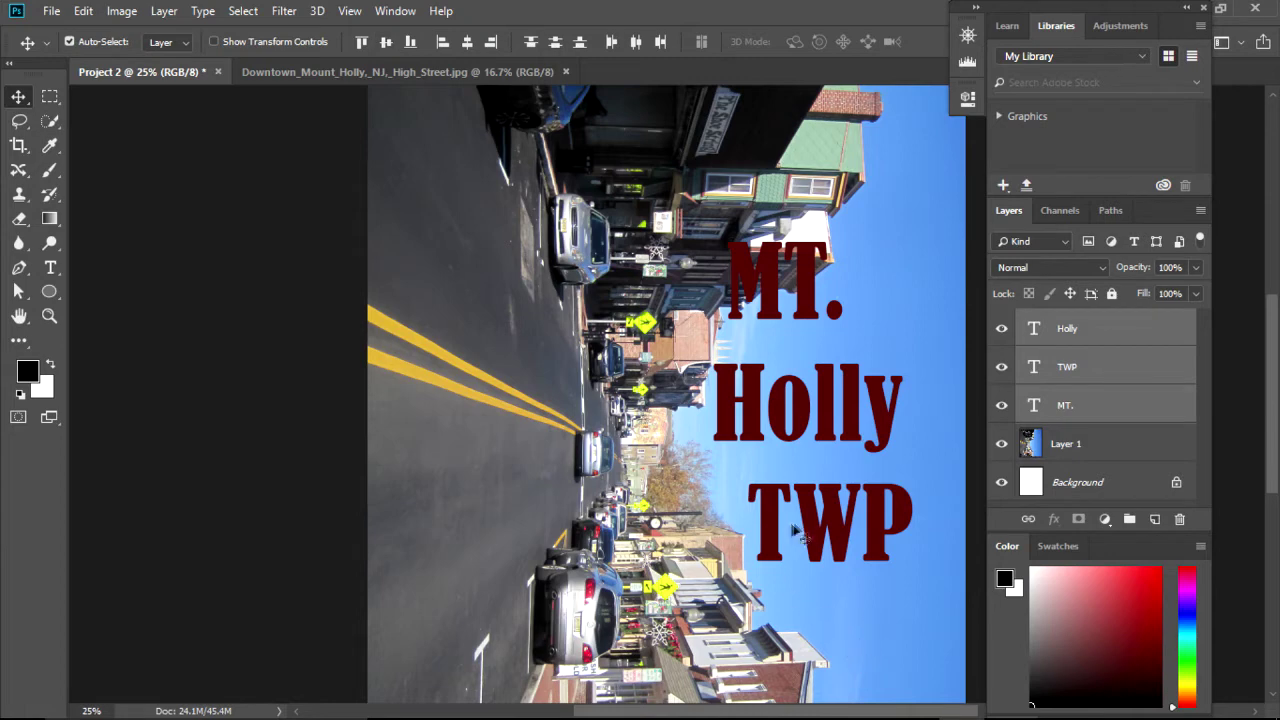
# - Move the stacked title block up and right over the sky, then select Layer 1
pyautogui.moveTo(818, 526)
pyautogui.mouseDown()
pyautogui.moveTo(847, 514)
pyautogui.moveTo(867, 566)
pyautogui.mouseUp()
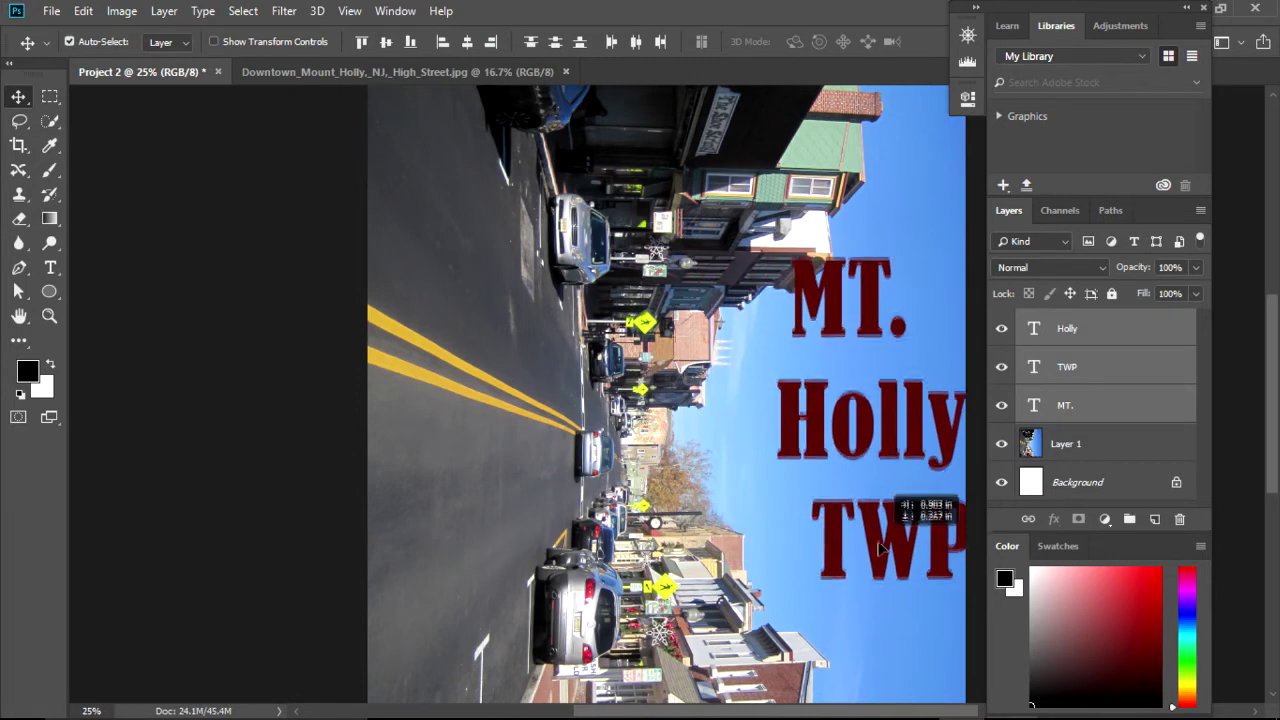
pyautogui.moveTo(867, 566)
pyautogui.mouseDown()
pyautogui.moveTo(840, 545)
pyautogui.moveTo(860, 550)
pyautogui.mouseUp()
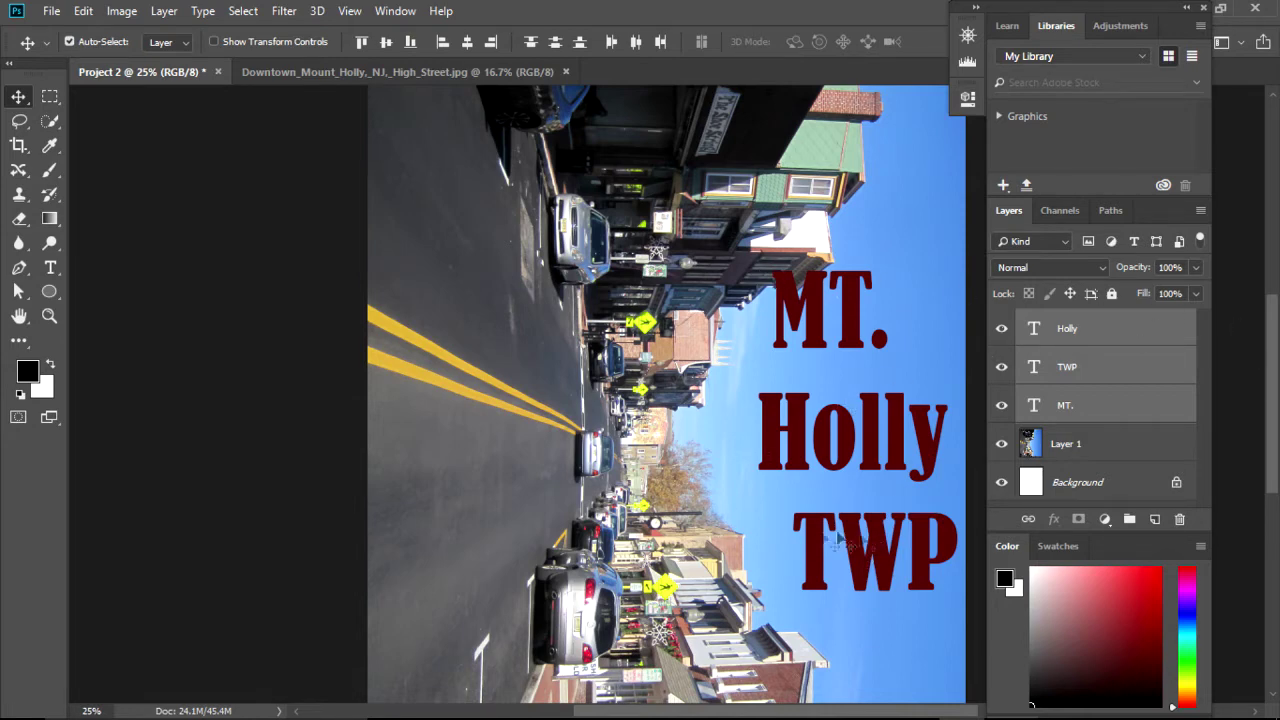
pyautogui.click(1136, 443)
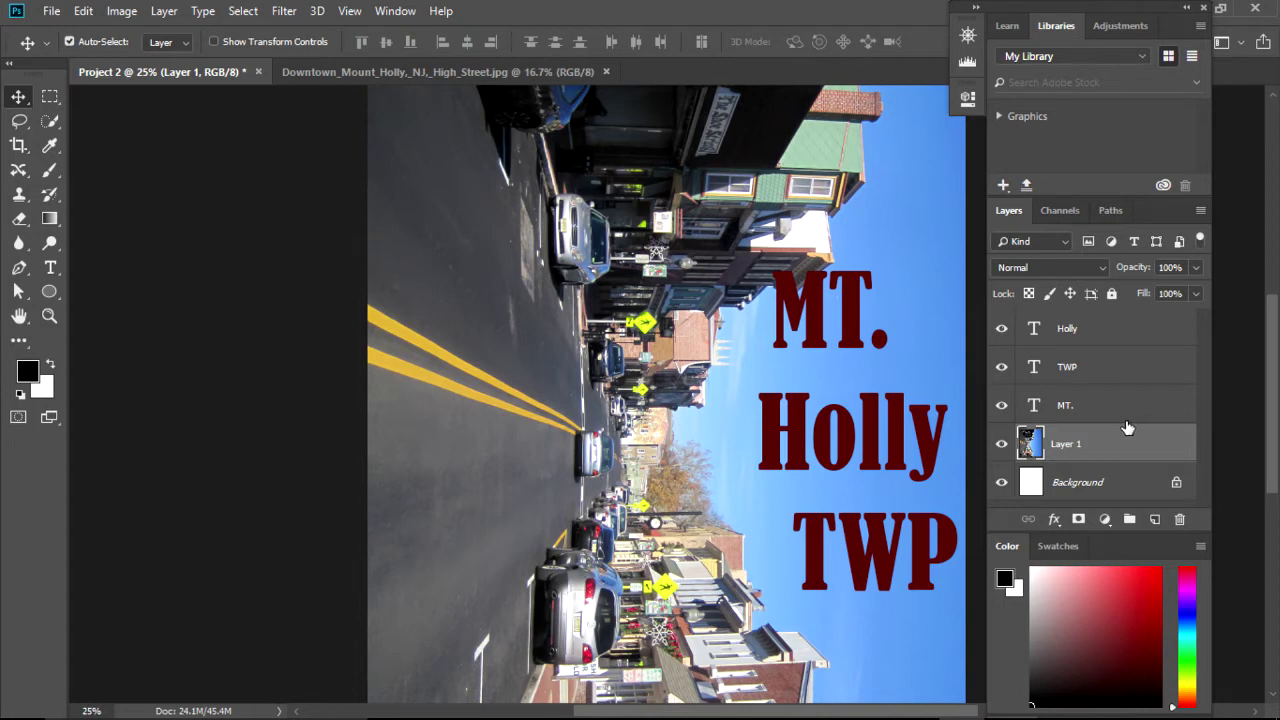
pyautogui.rightClick(1123, 422)
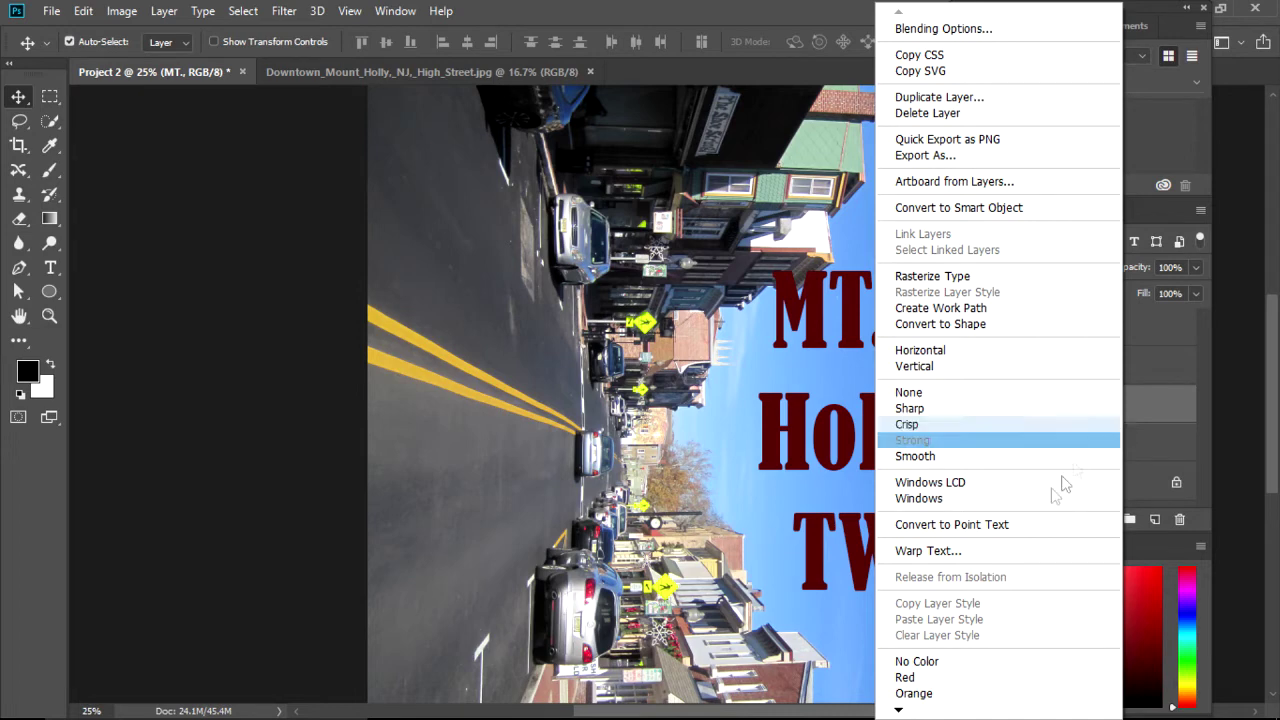
# - Warp all three text layers with the Arch style at +50% bend
pyautogui.click(985, 549)
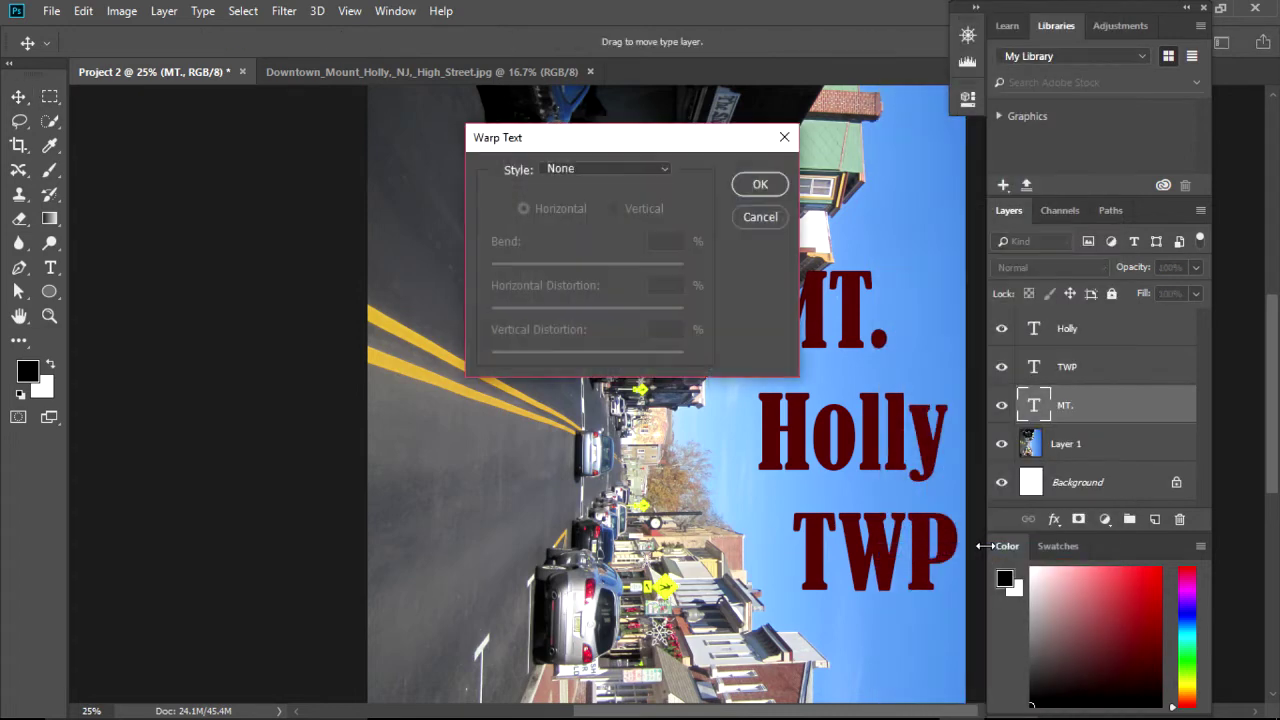
pyautogui.click(784, 137)
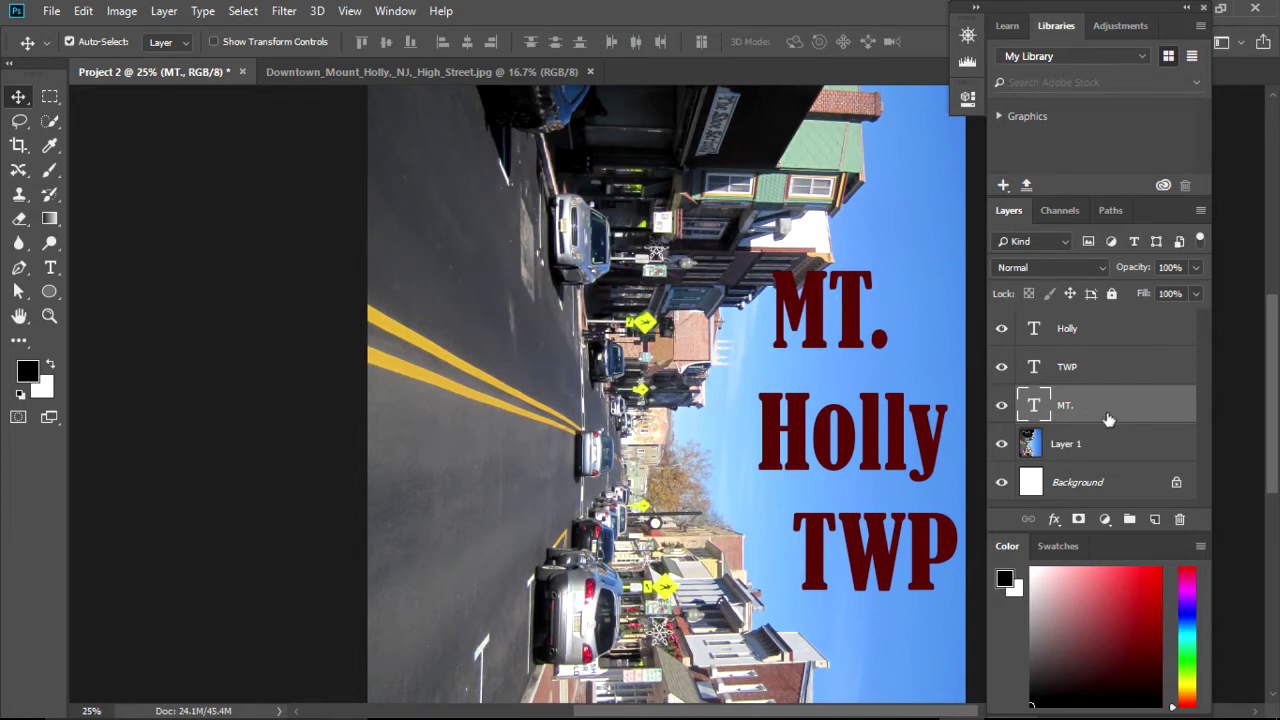
pyautogui.keyDown('shift'); pyautogui.click(1110, 360); pyautogui.keyUp('shift')
pyautogui.keyDown('shift'); pyautogui.click(1108, 338); pyautogui.keyUp('shift')
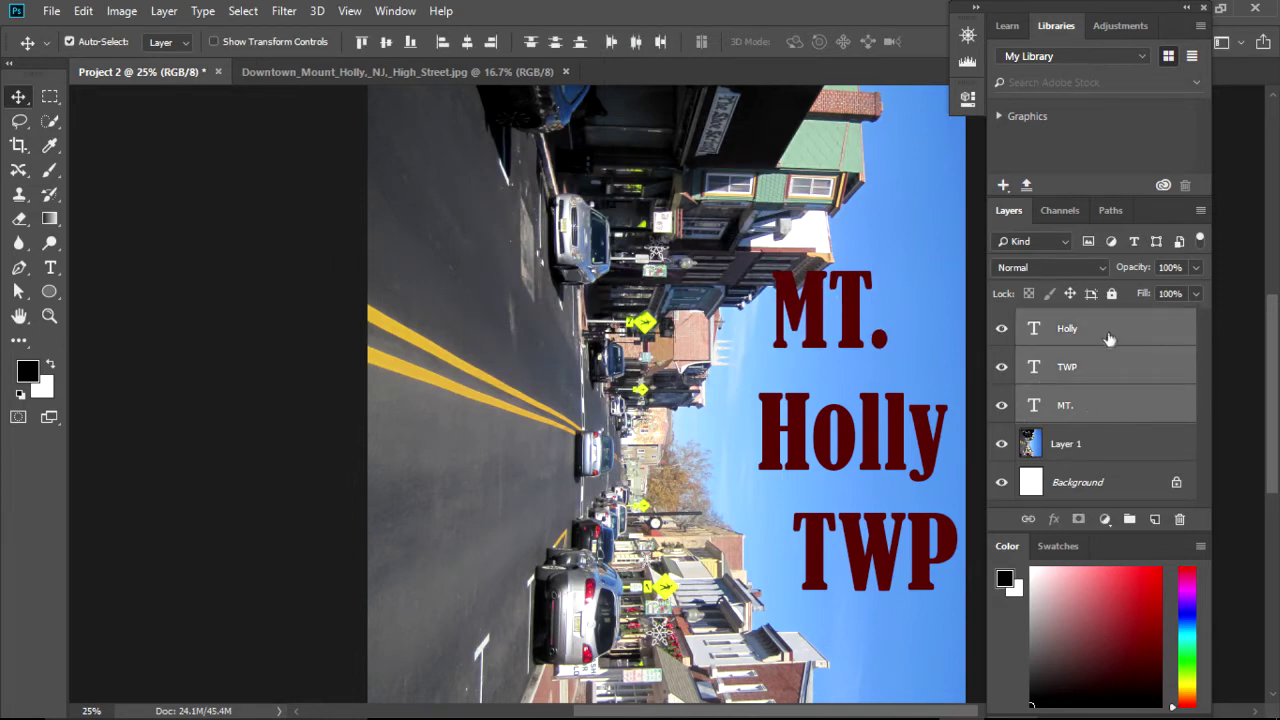
pyautogui.rightClick(1132, 374)
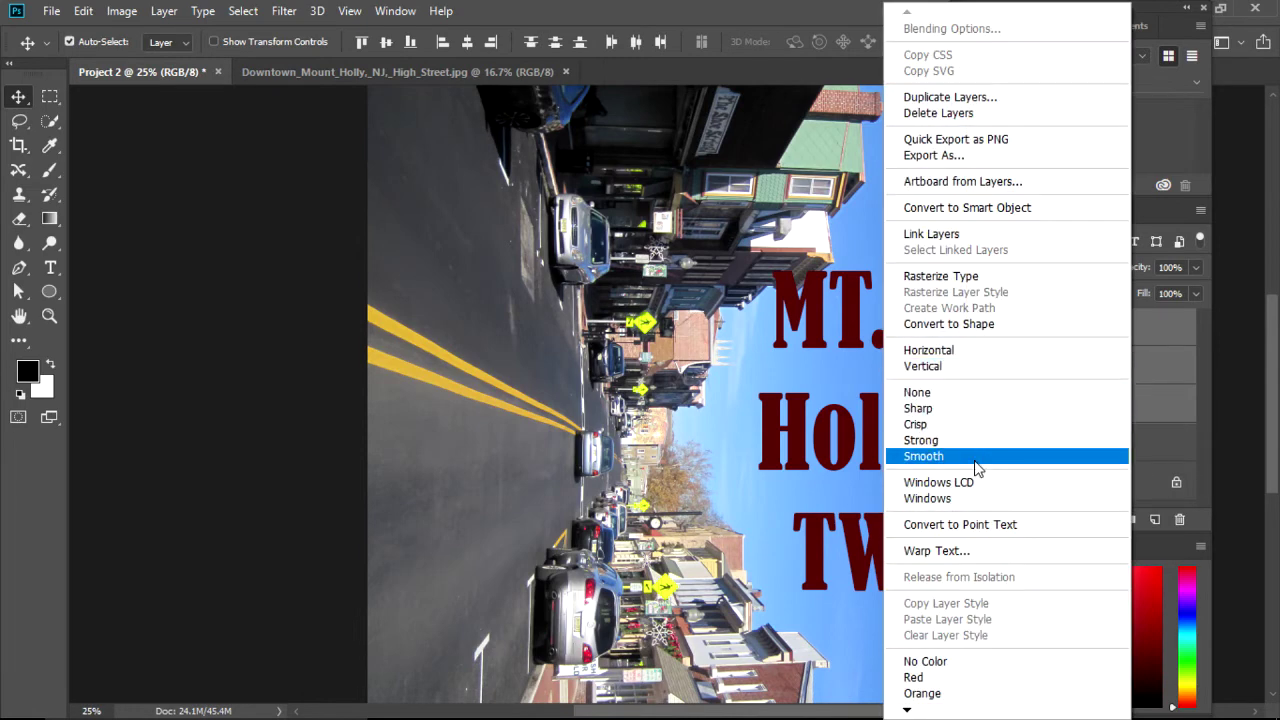
pyautogui.click(977, 558)
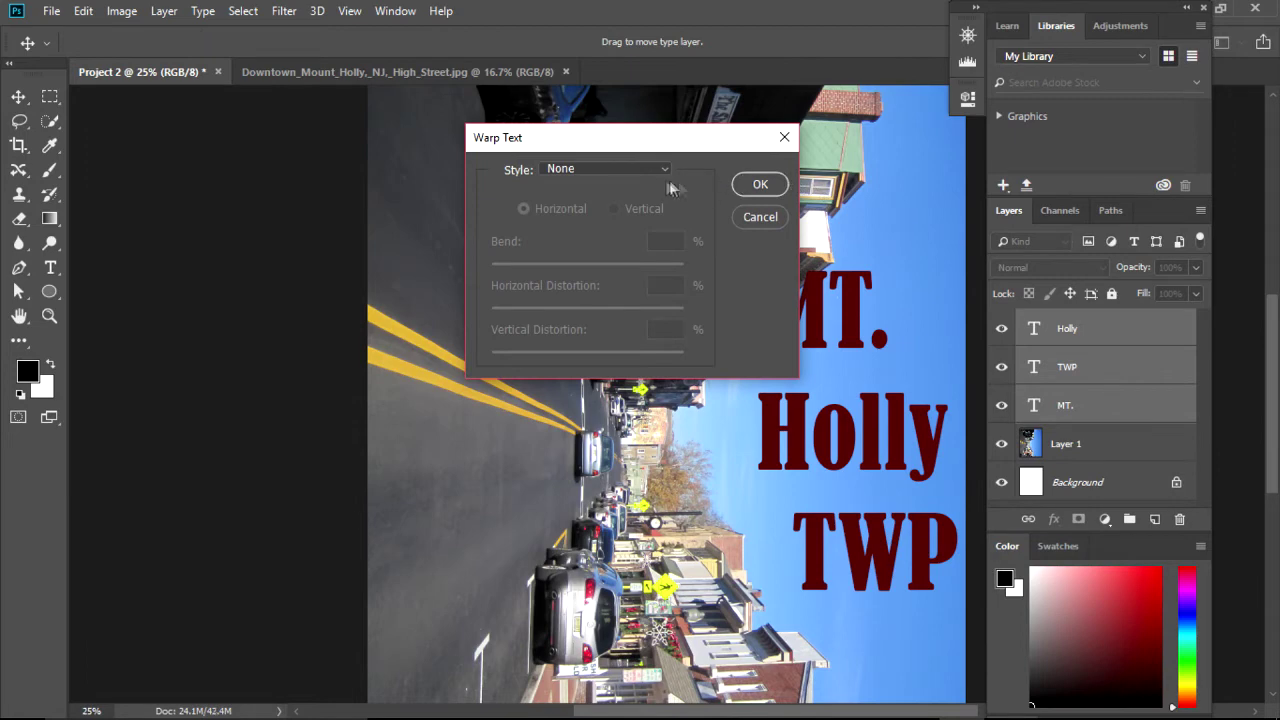
pyautogui.click(664, 170)
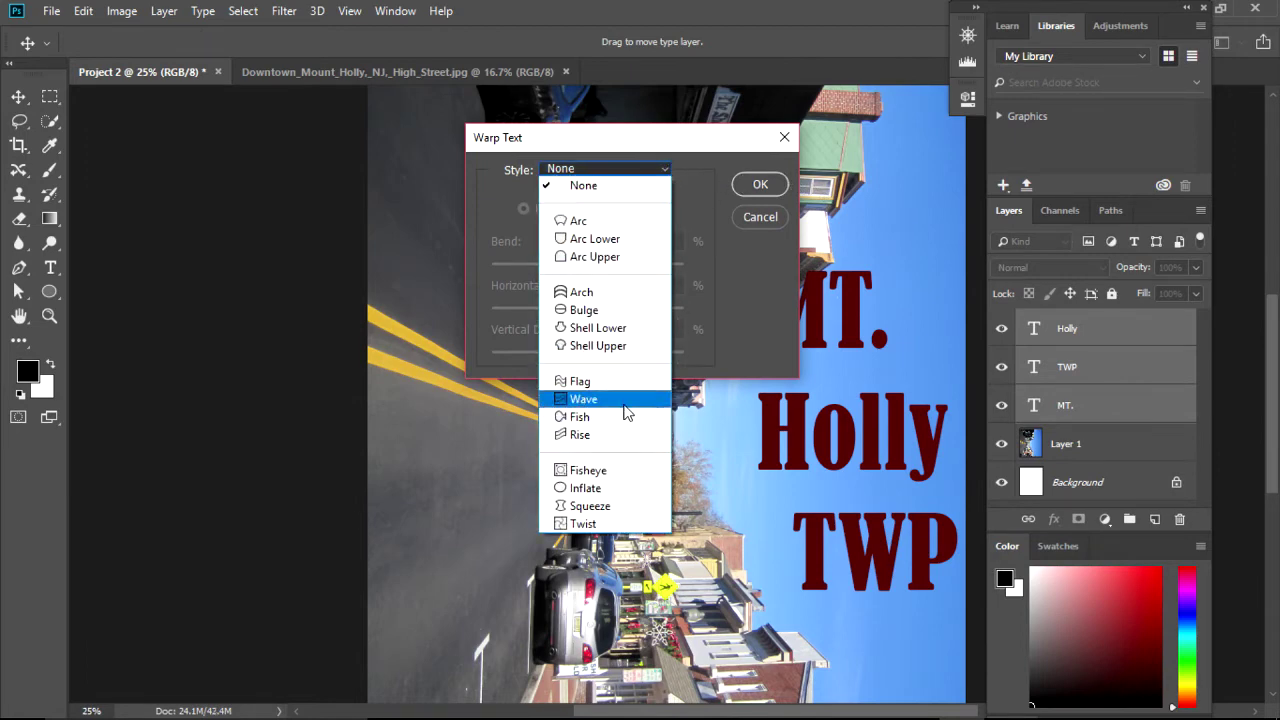
pyautogui.click(575, 291)
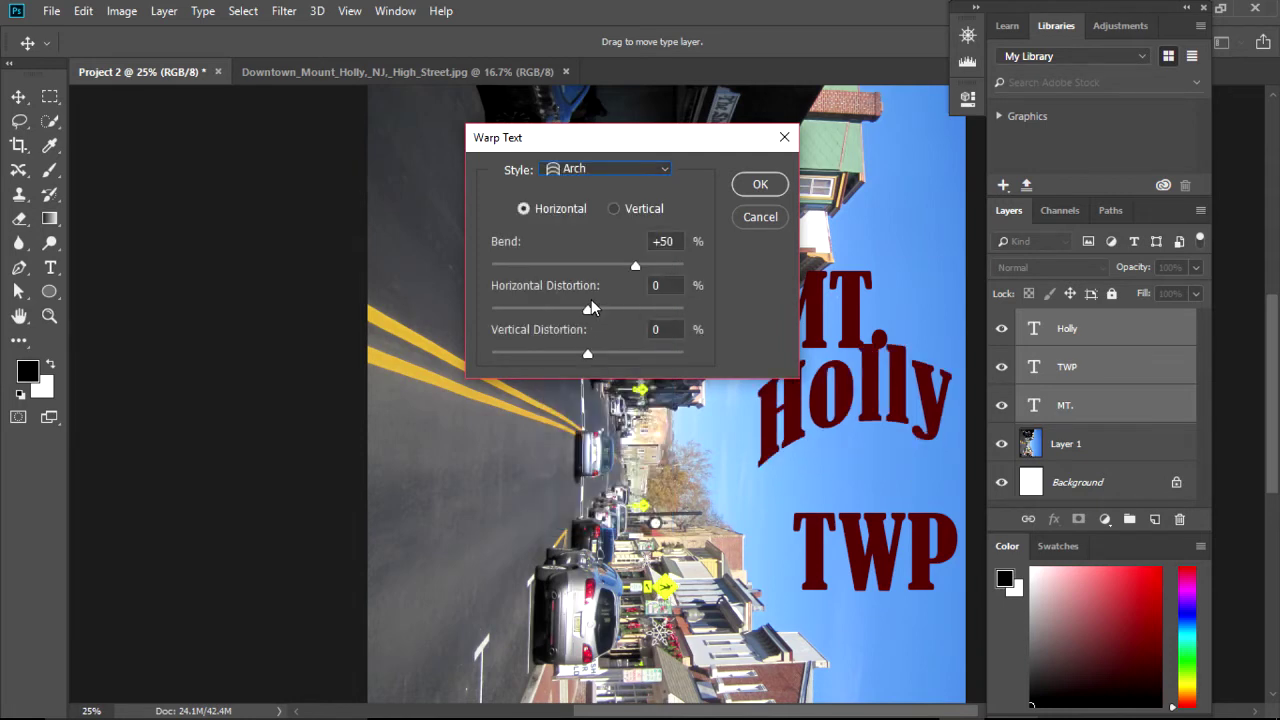
pyautogui.click(765, 186)
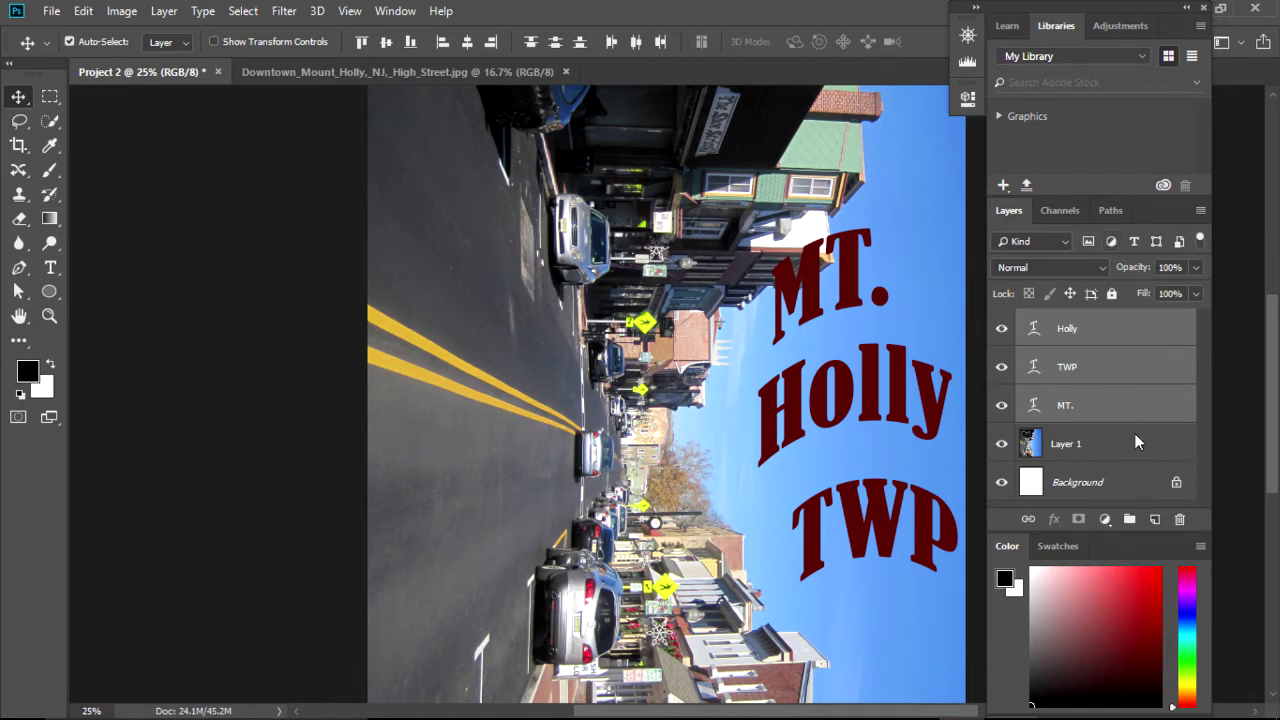
# - Clip Layer 1 to the layer below, then undo it with Step Backward
pyautogui.rightClick(1136, 441)
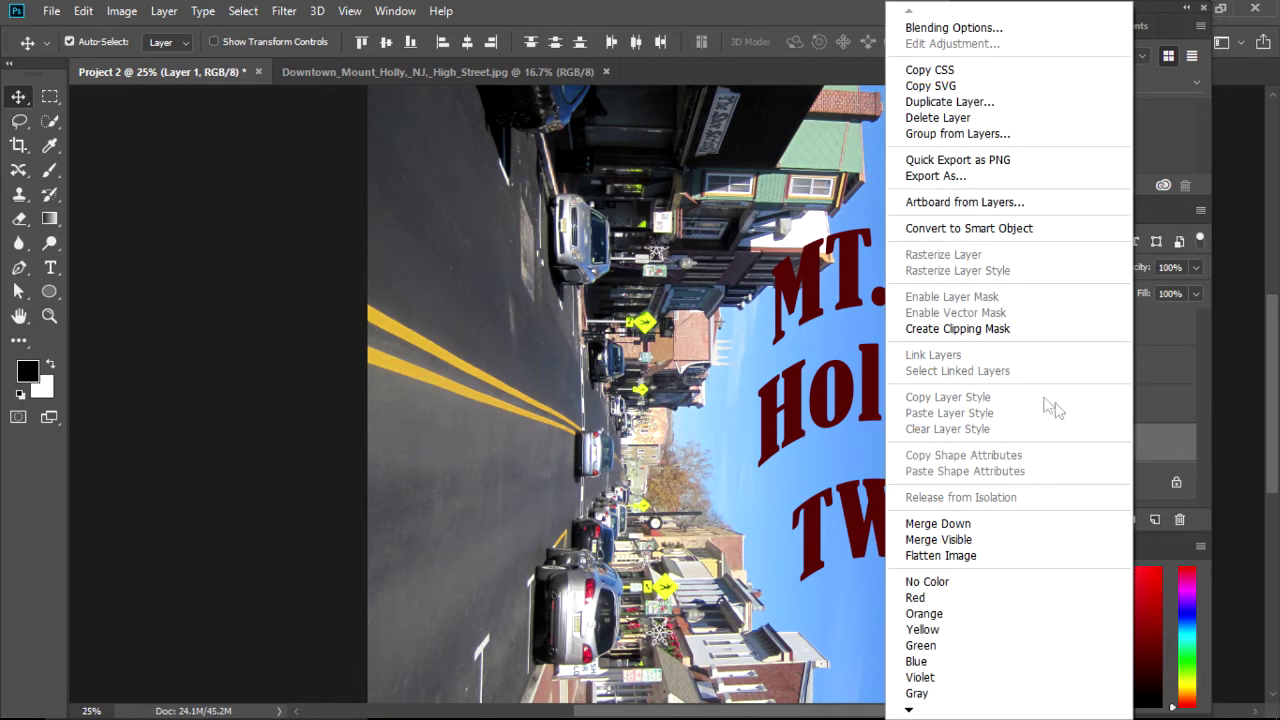
pyautogui.click(1000, 330)
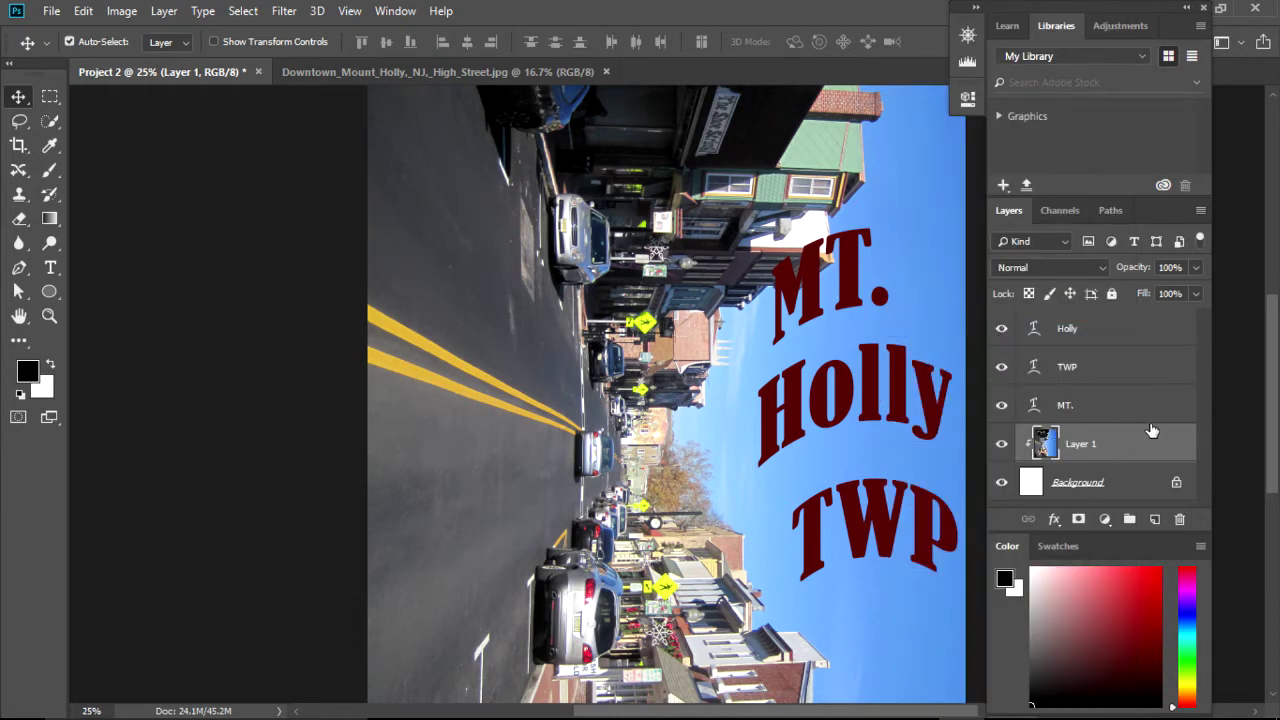
pyautogui.click(88, 11)
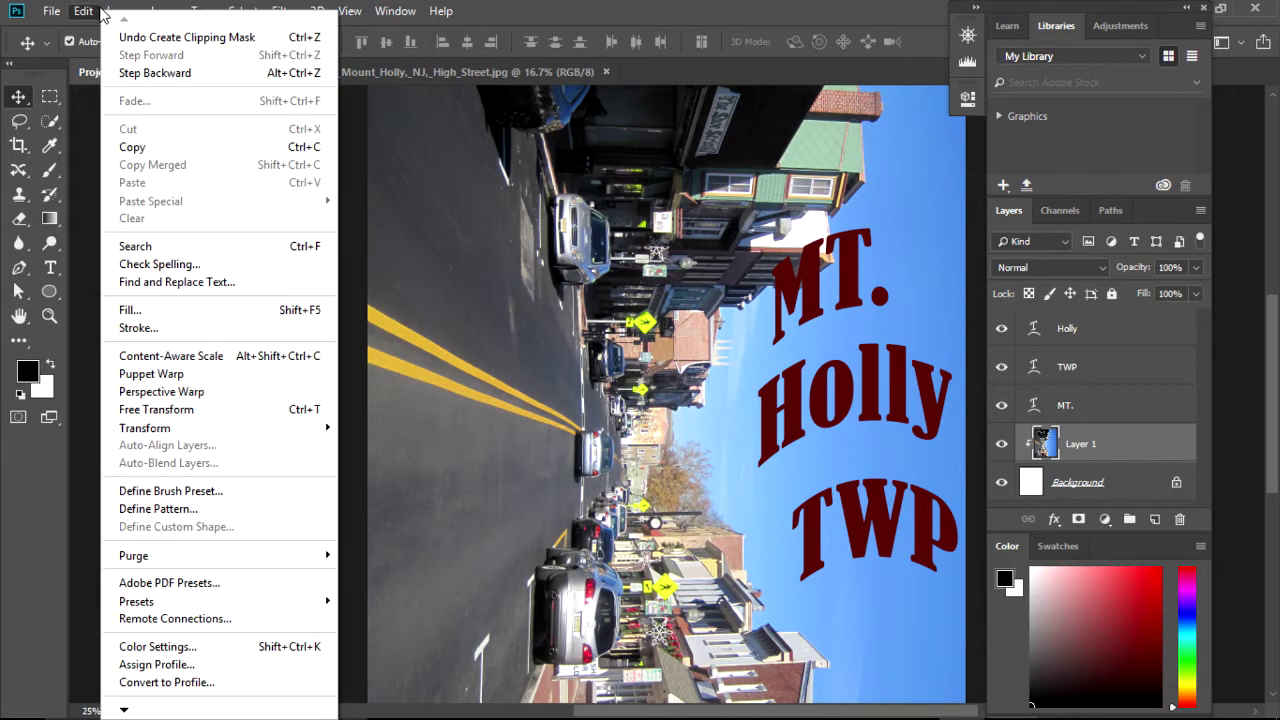
pyautogui.click(148, 74)
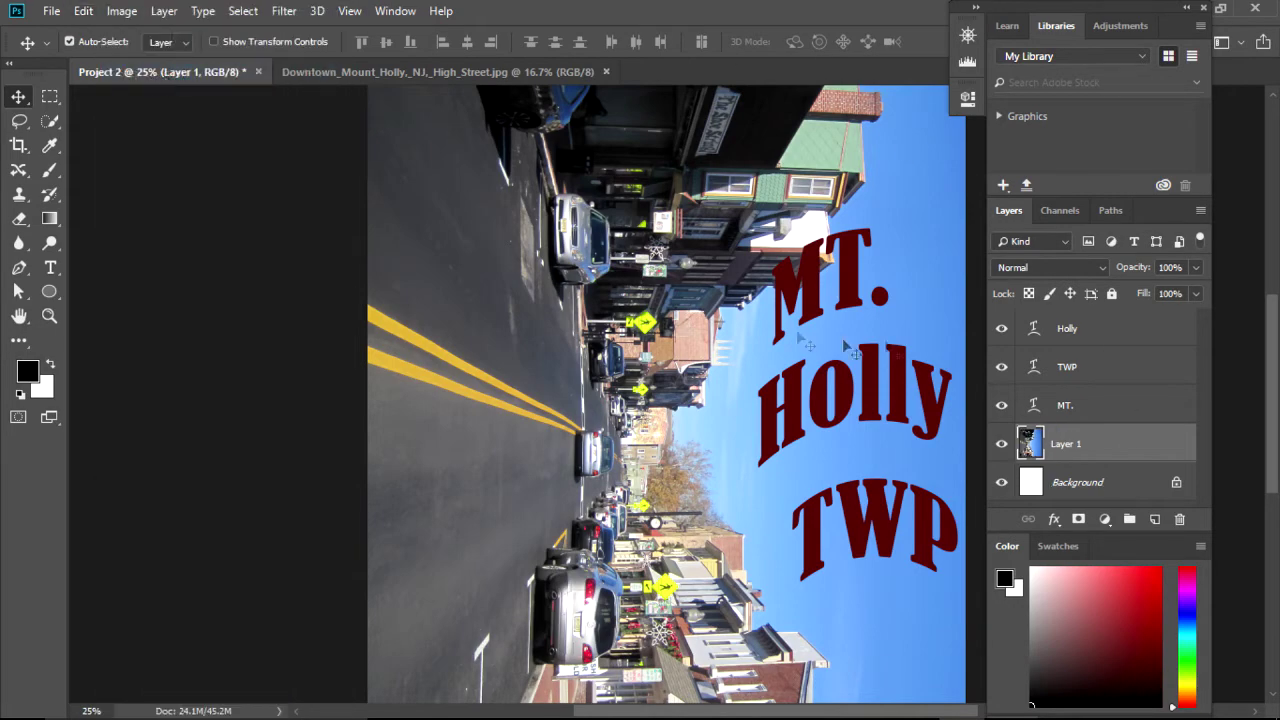
pyautogui.click(165, 12)
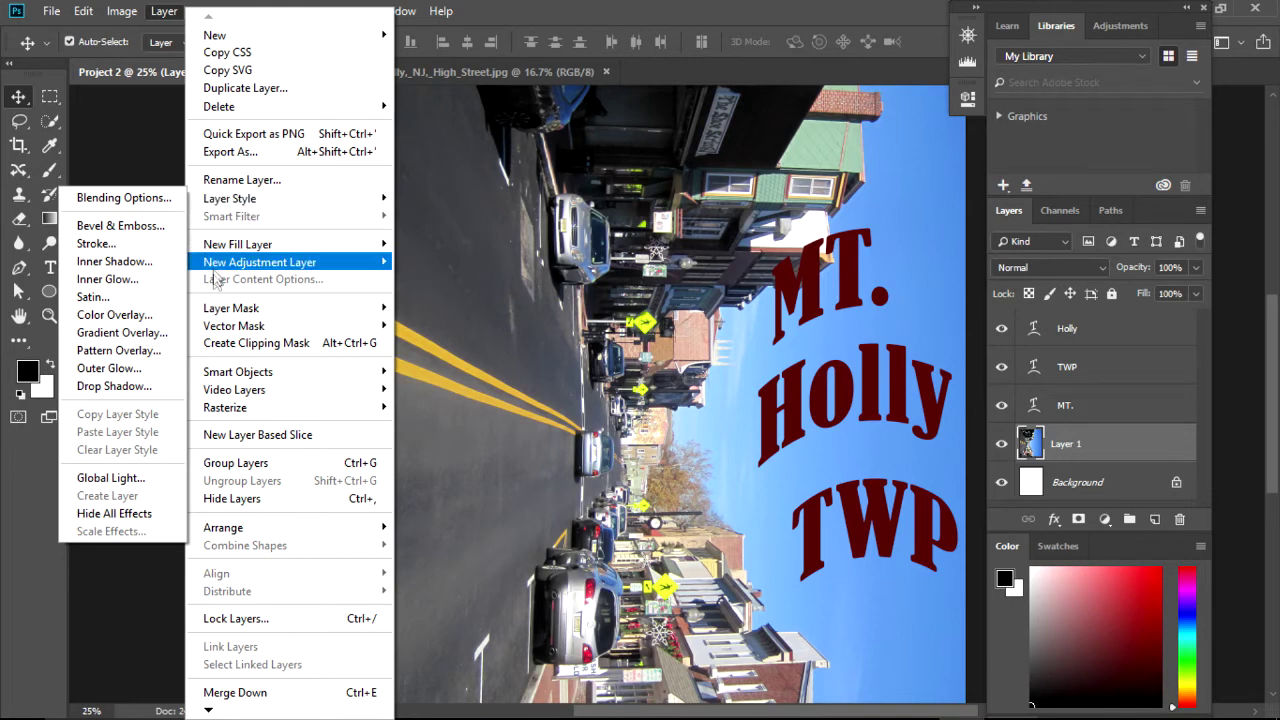
pyautogui.moveTo(231, 308)
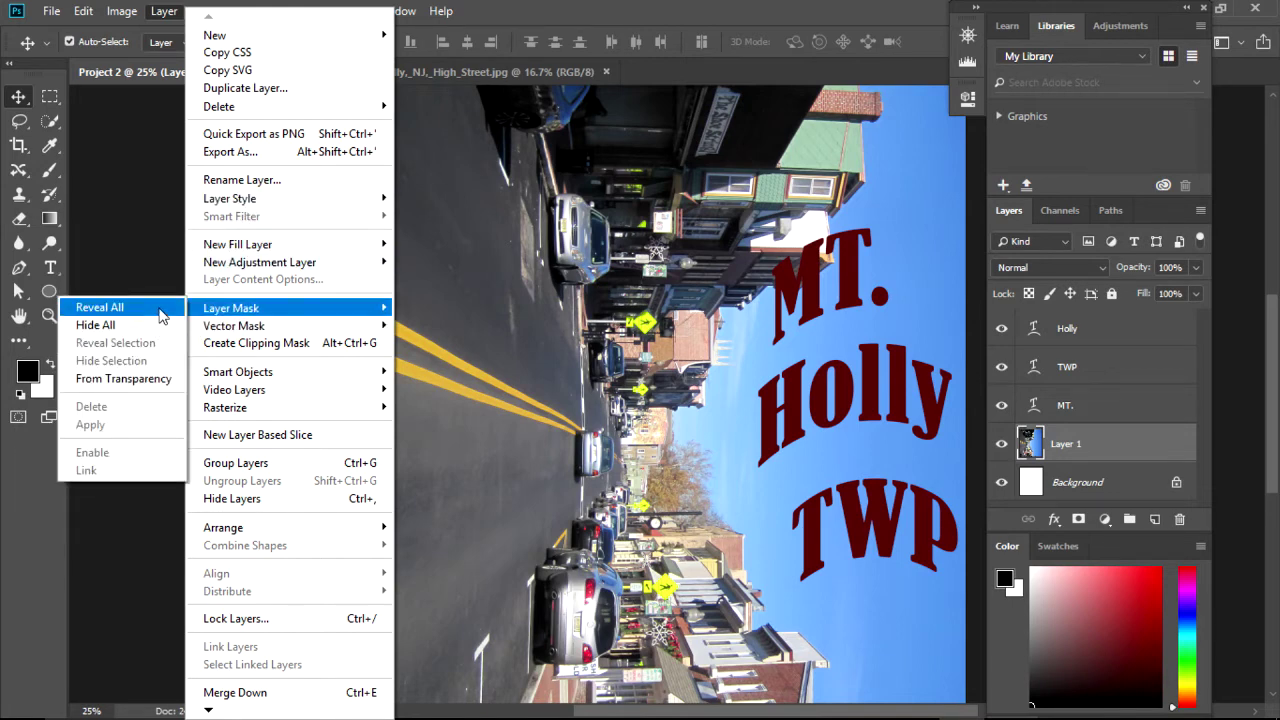
# - Add a Reveal All layer mask to Layer 1, make black the foreground colour, and choose the Eraser
pyautogui.click(160, 313)
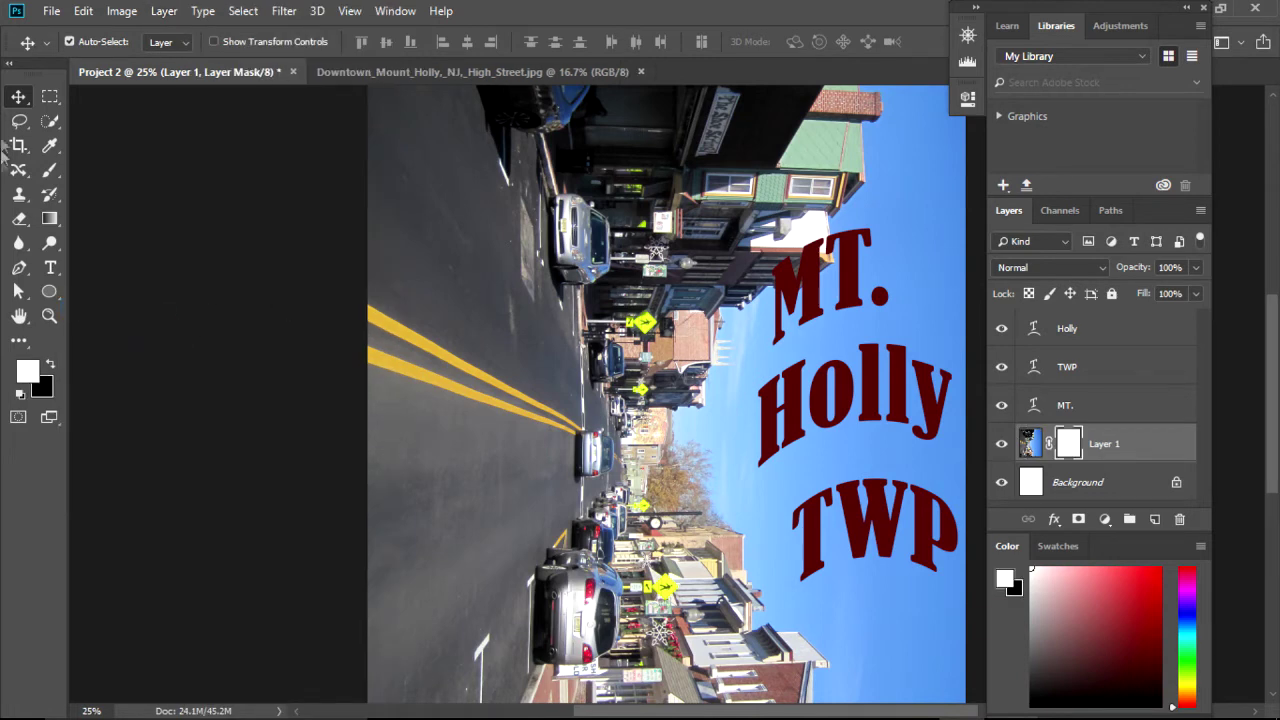
pyautogui.click(52, 366)
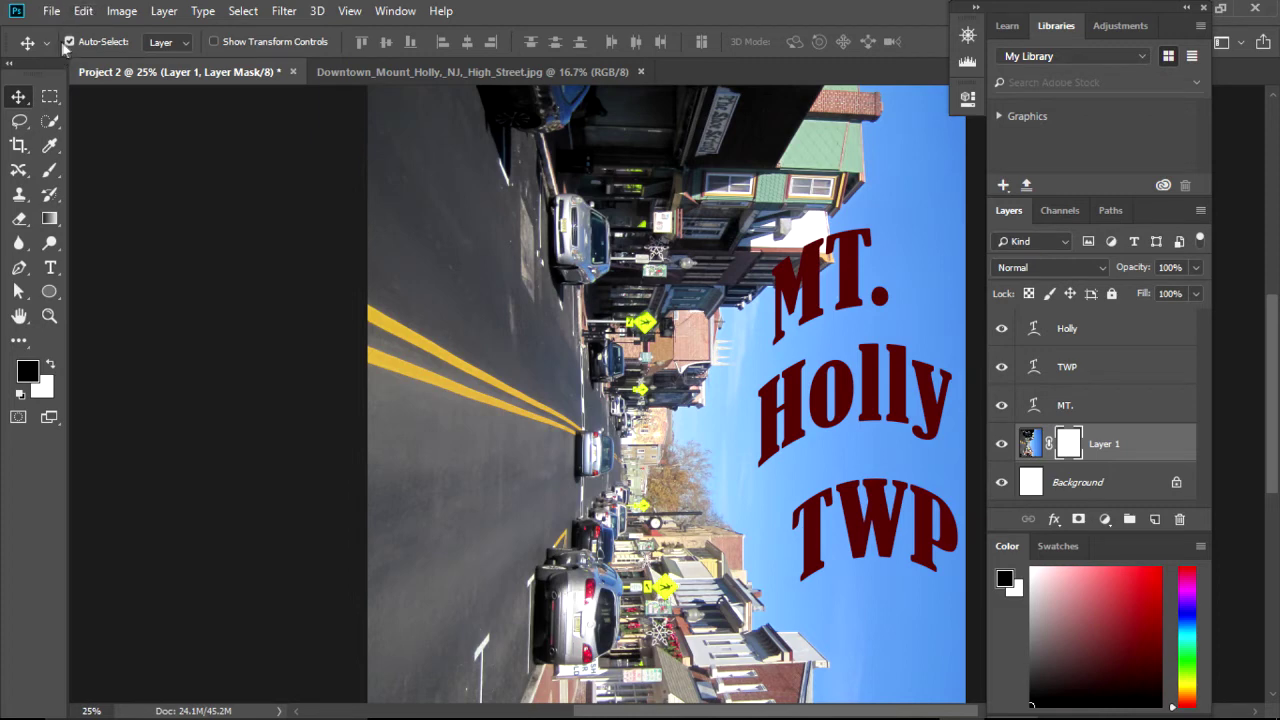
pyautogui.click(19, 218)
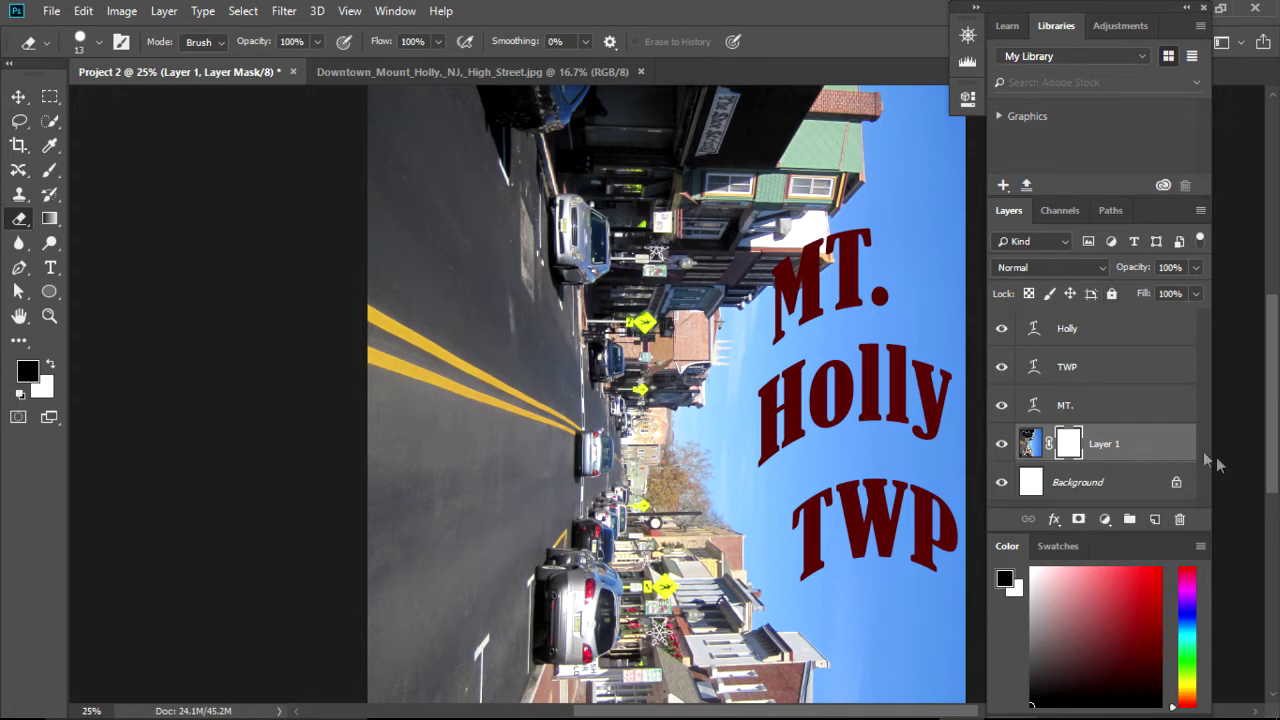
# - Rasterize the MT. text layer, test an eraser stroke on the M, then step back to undo it
pyautogui.click(1085, 403)
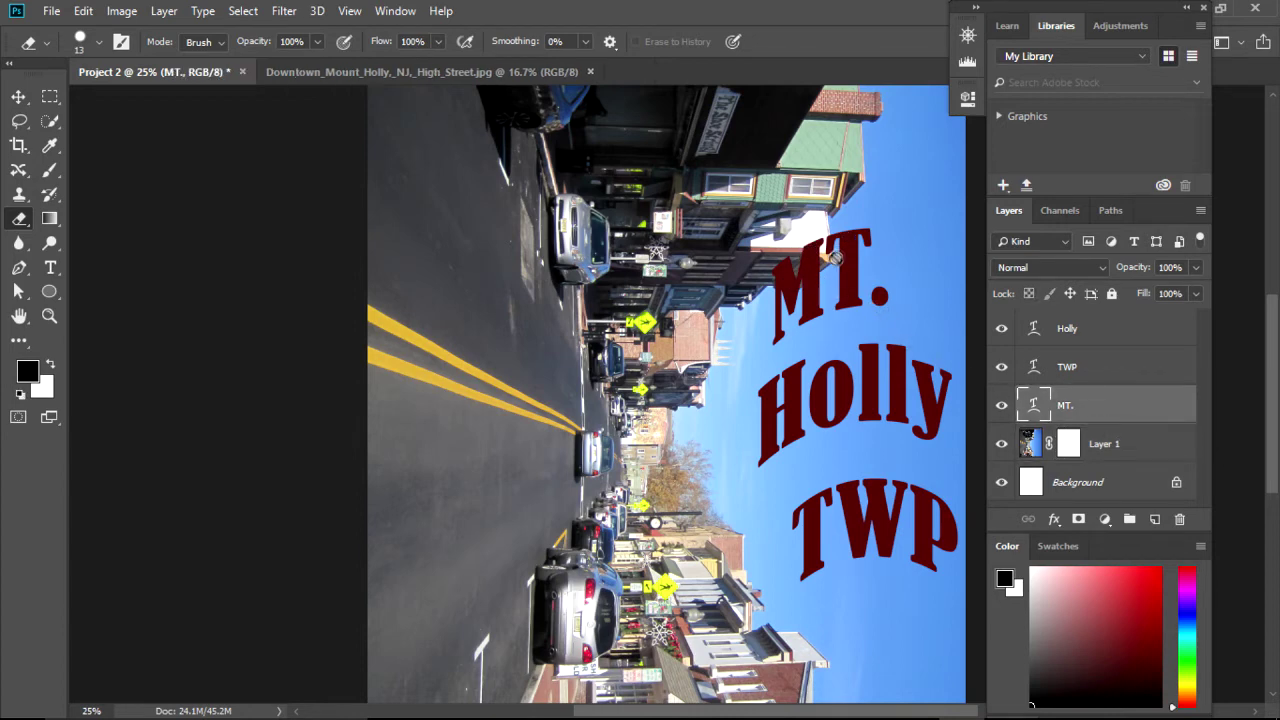
pyautogui.click(806, 280)
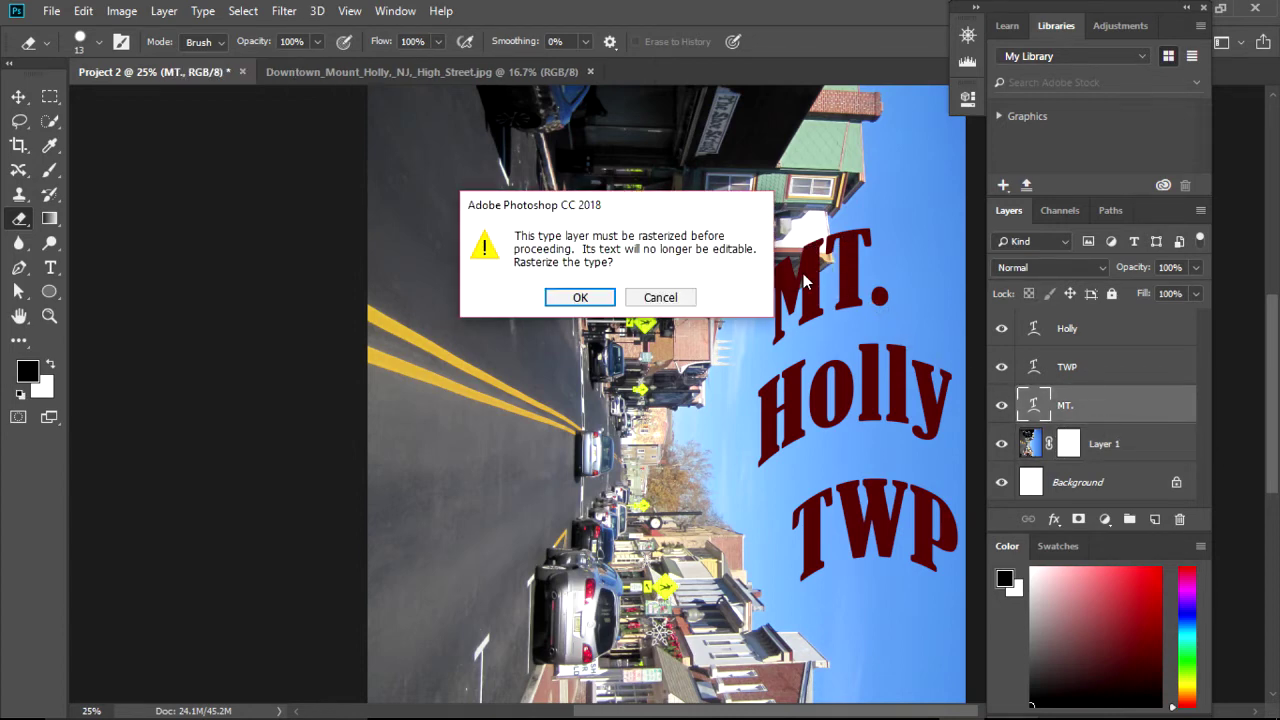
pyautogui.click(580, 298)
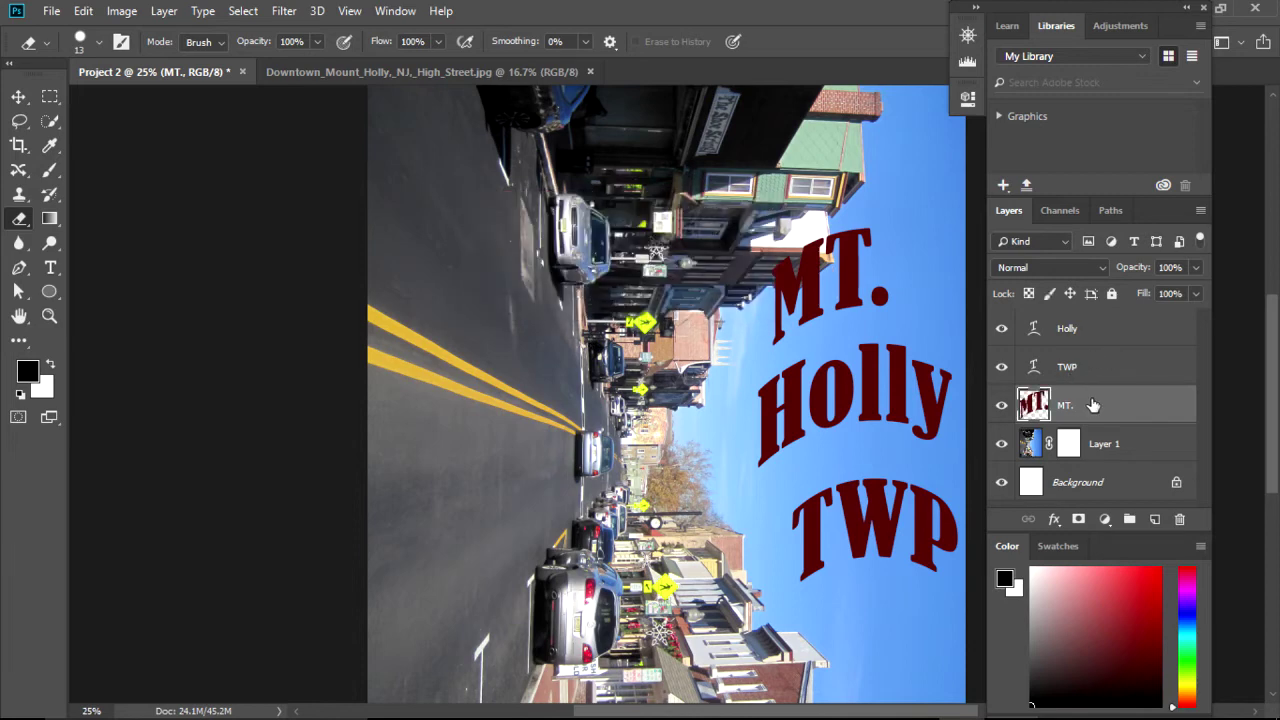
pyautogui.moveTo(803, 276); pyautogui.dragTo(807, 270)
pyautogui.click(83, 11)
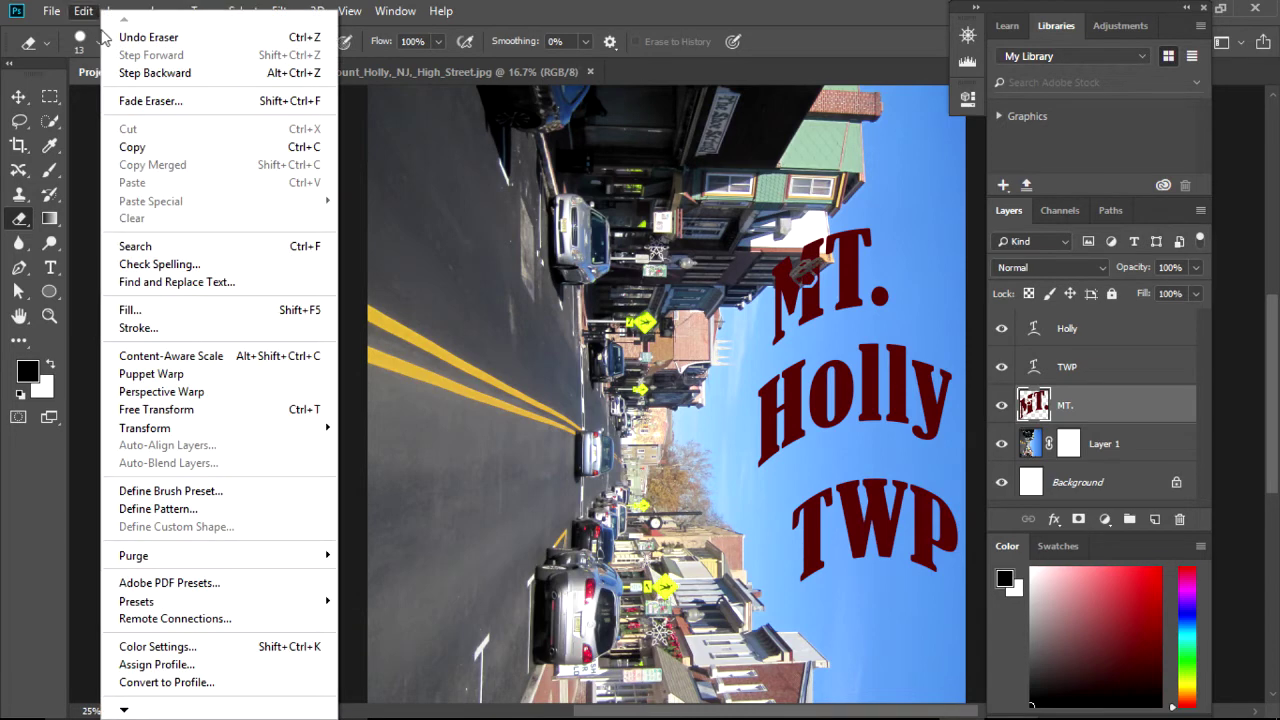
pyautogui.click(125, 74)
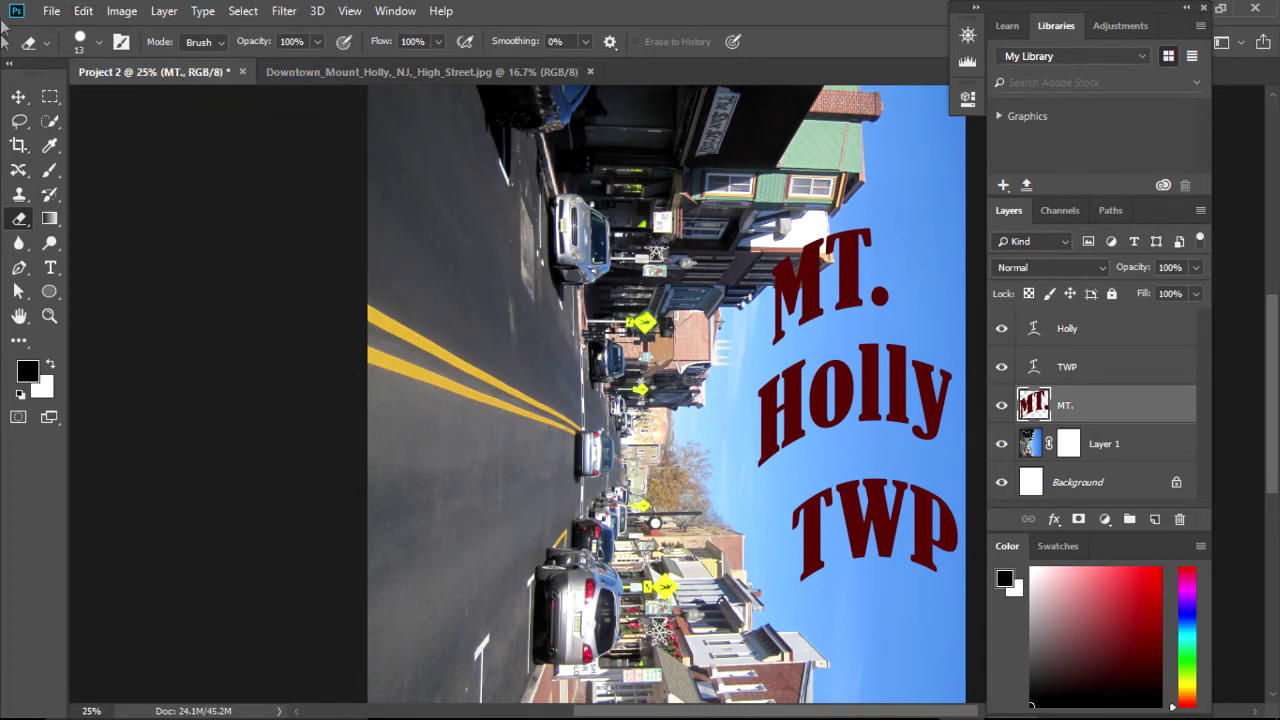
pyautogui.click(49, 316)
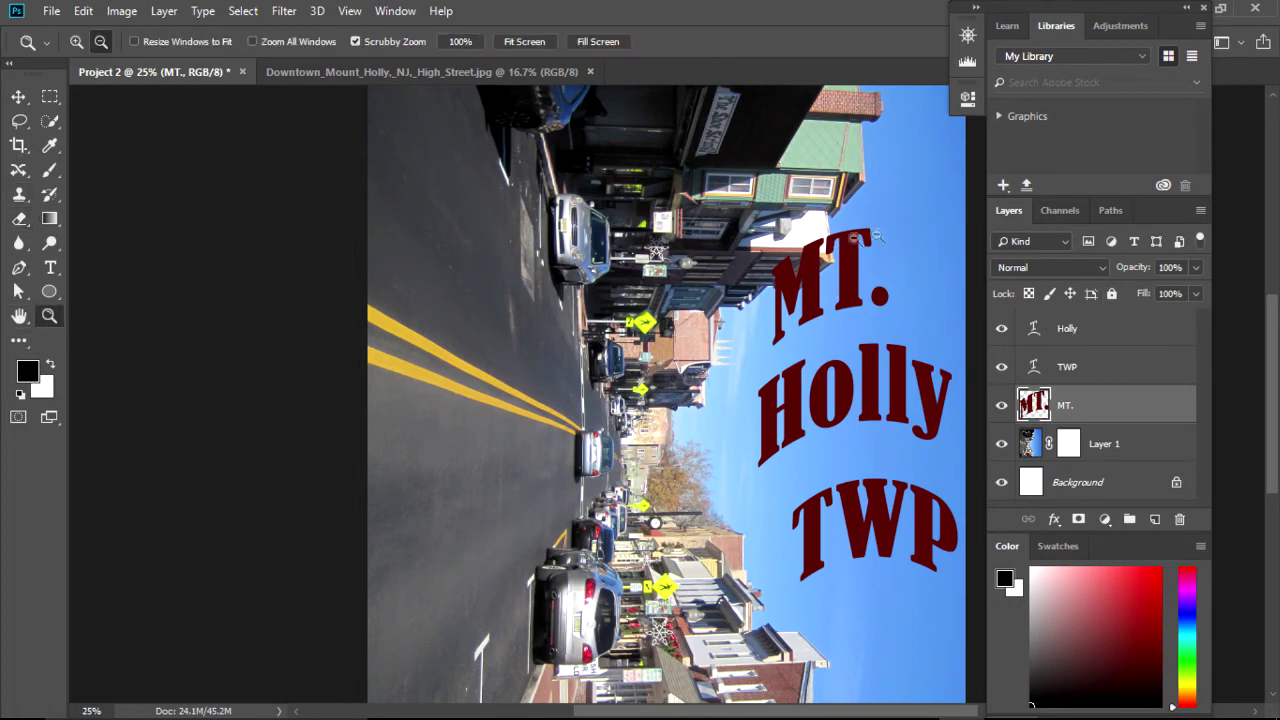
# - Zoom in to 50% on the MT. lettering and dock the panels further right for more canvas
pyautogui.keyDown('alt'); pyautogui.click(829, 291); pyautogui.keyUp('alt')
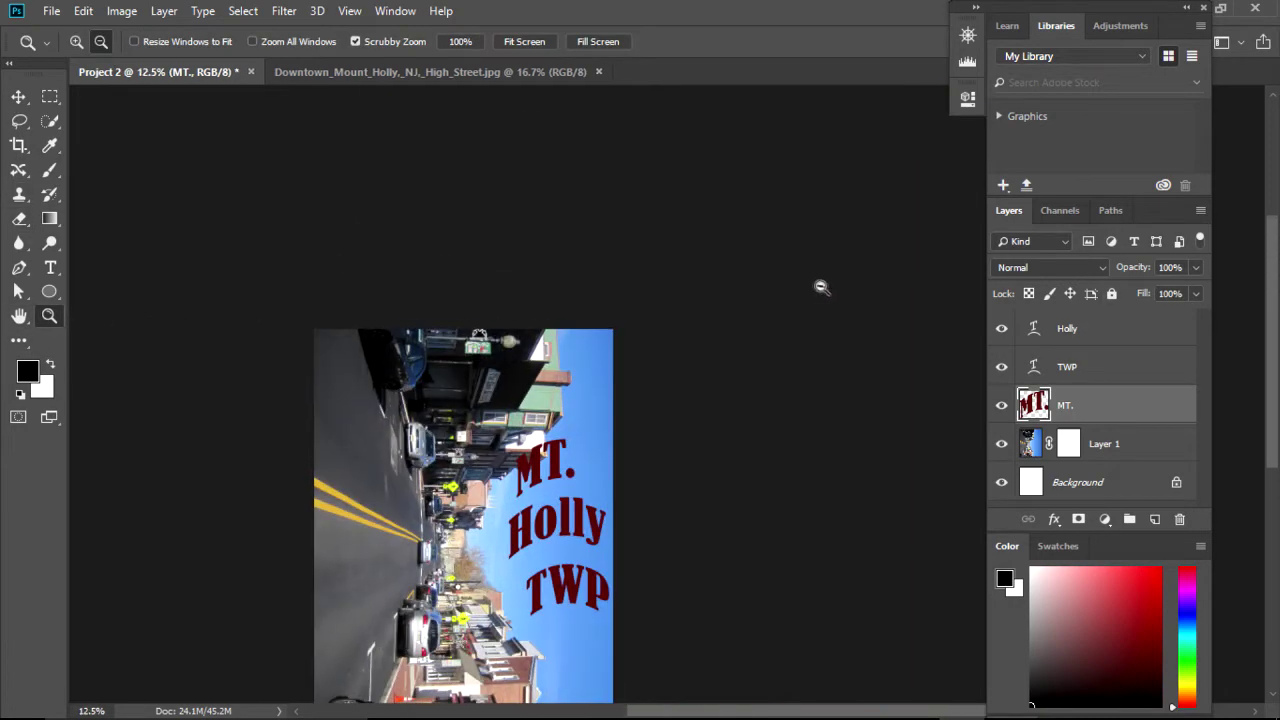
pyautogui.click(75, 42)
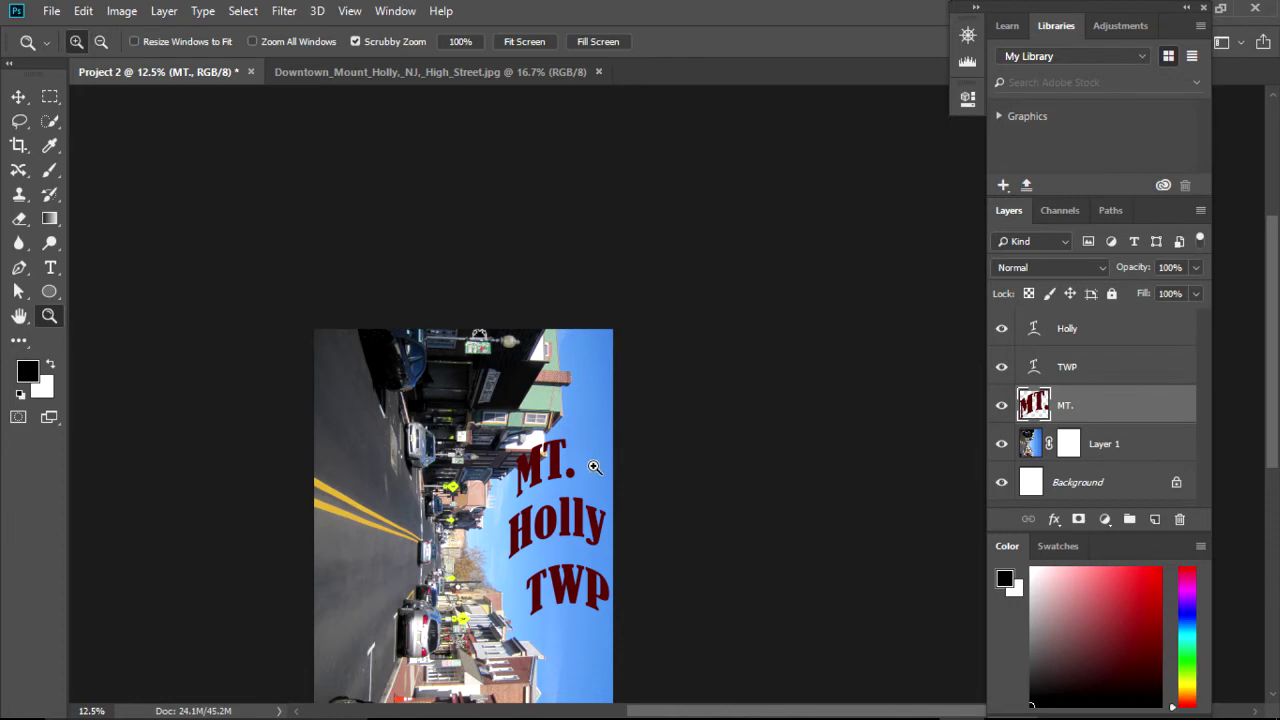
pyautogui.click(594, 468)
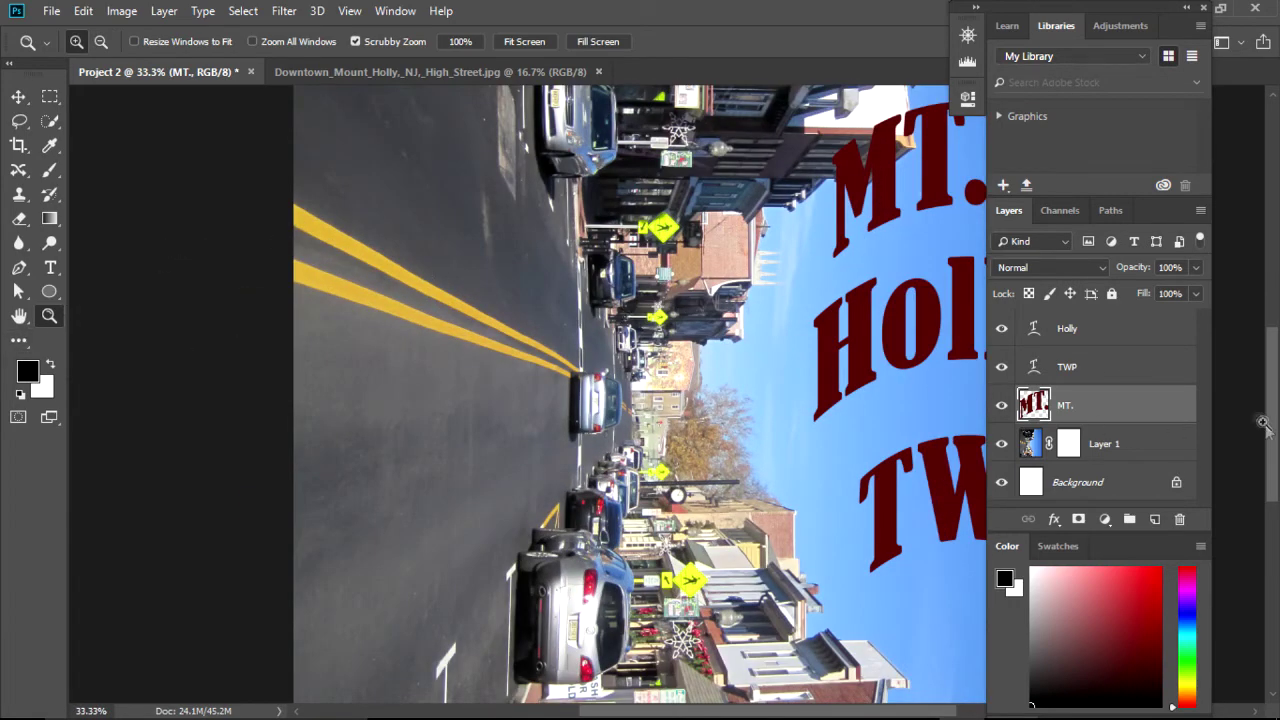
pyautogui.moveTo(1273, 453); pyautogui.dragTo(1273, 368)
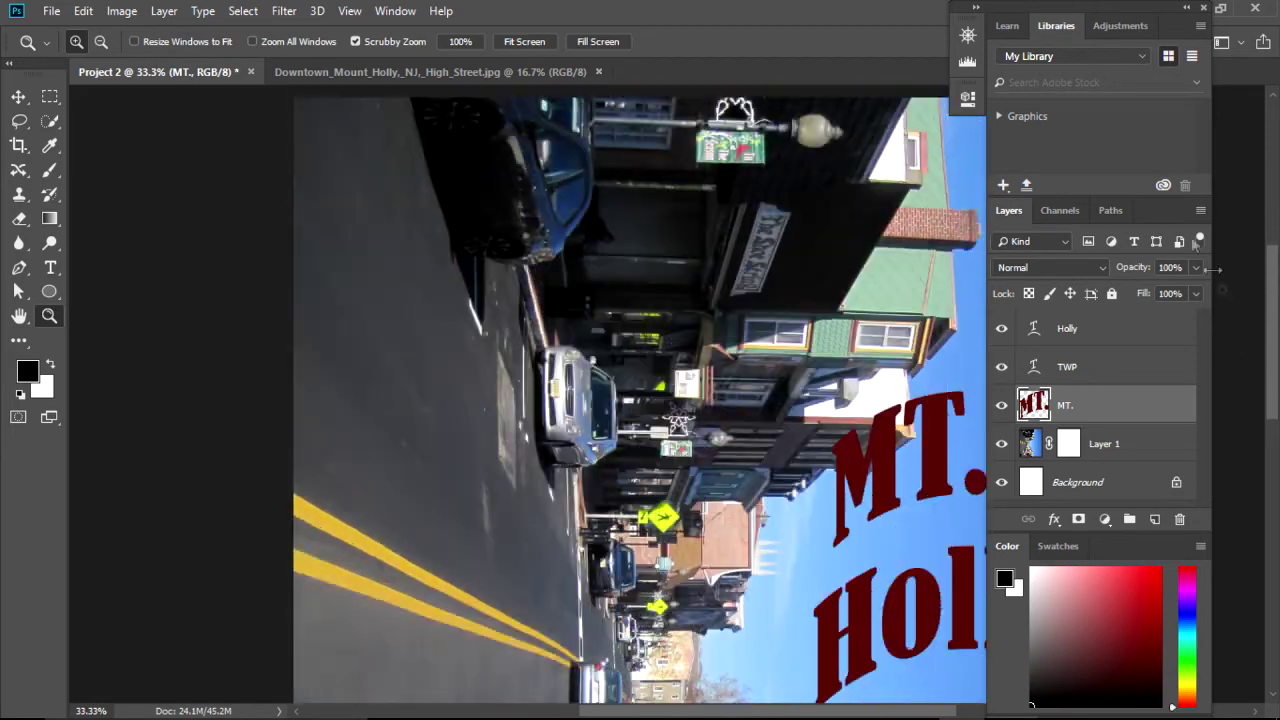
pyautogui.moveTo(1133, 8); pyautogui.dragTo(1202, 10)
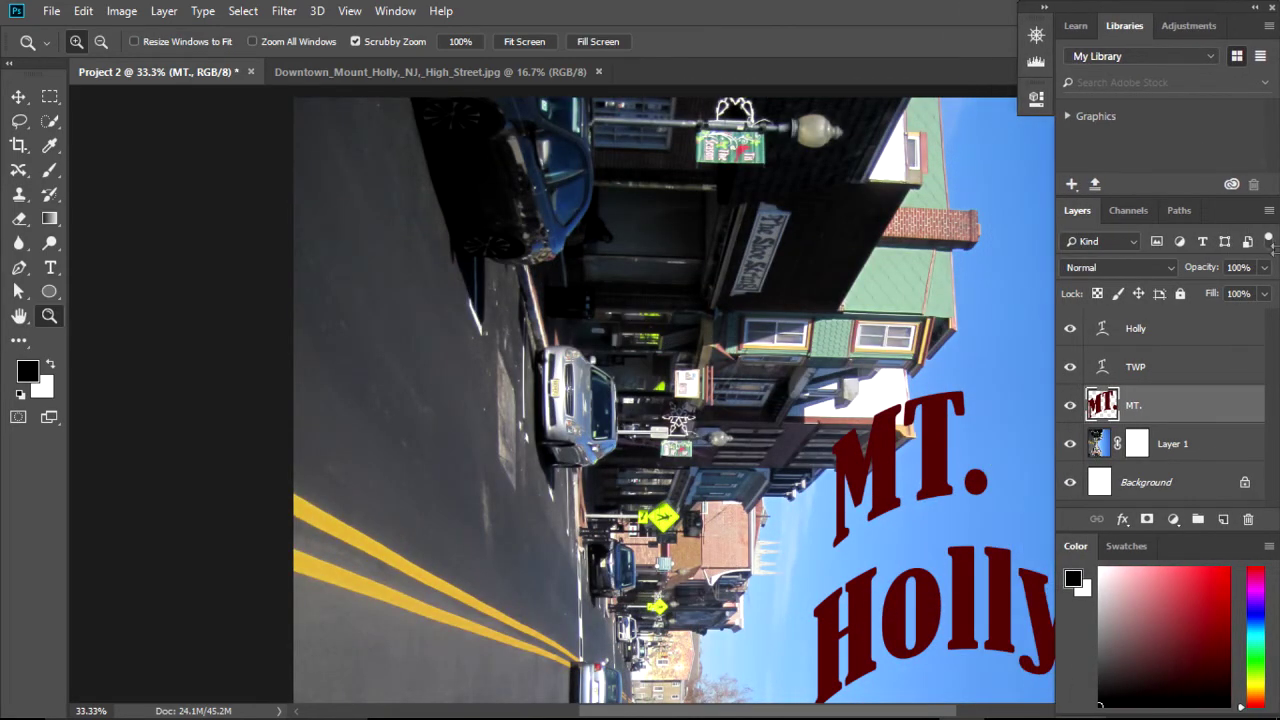
pyautogui.click(889, 394)
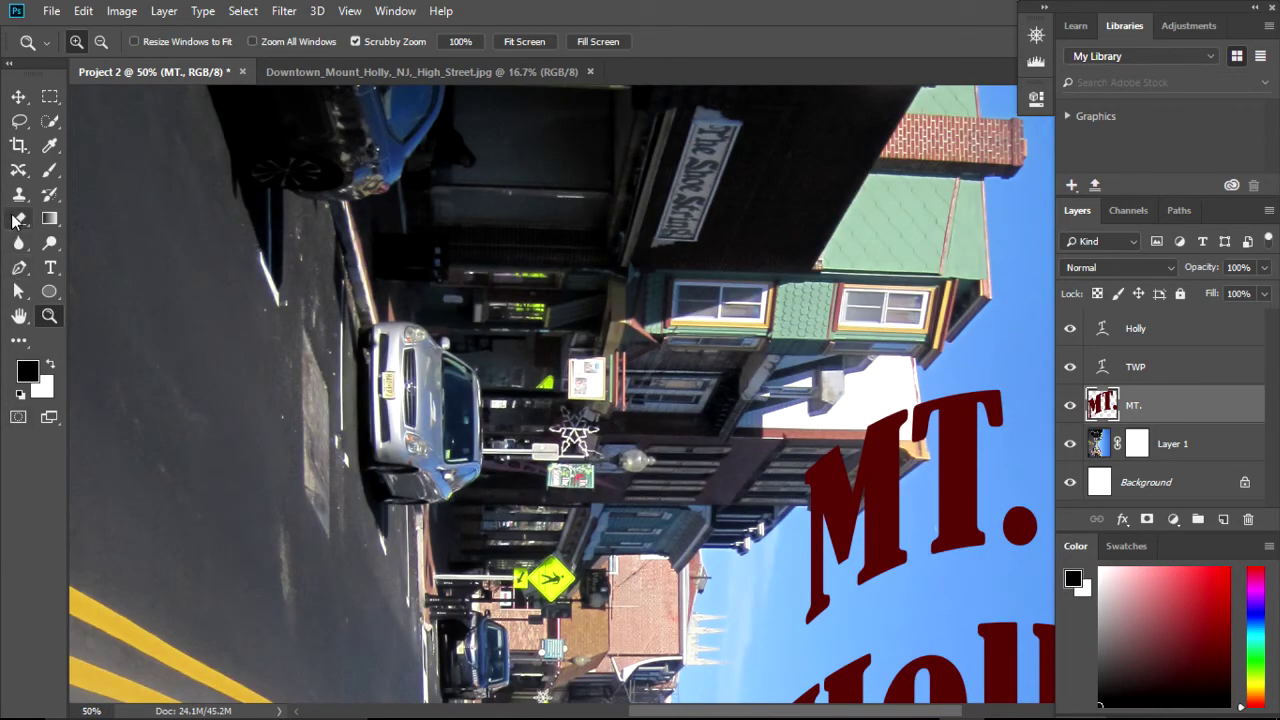
pyautogui.click(18, 219)
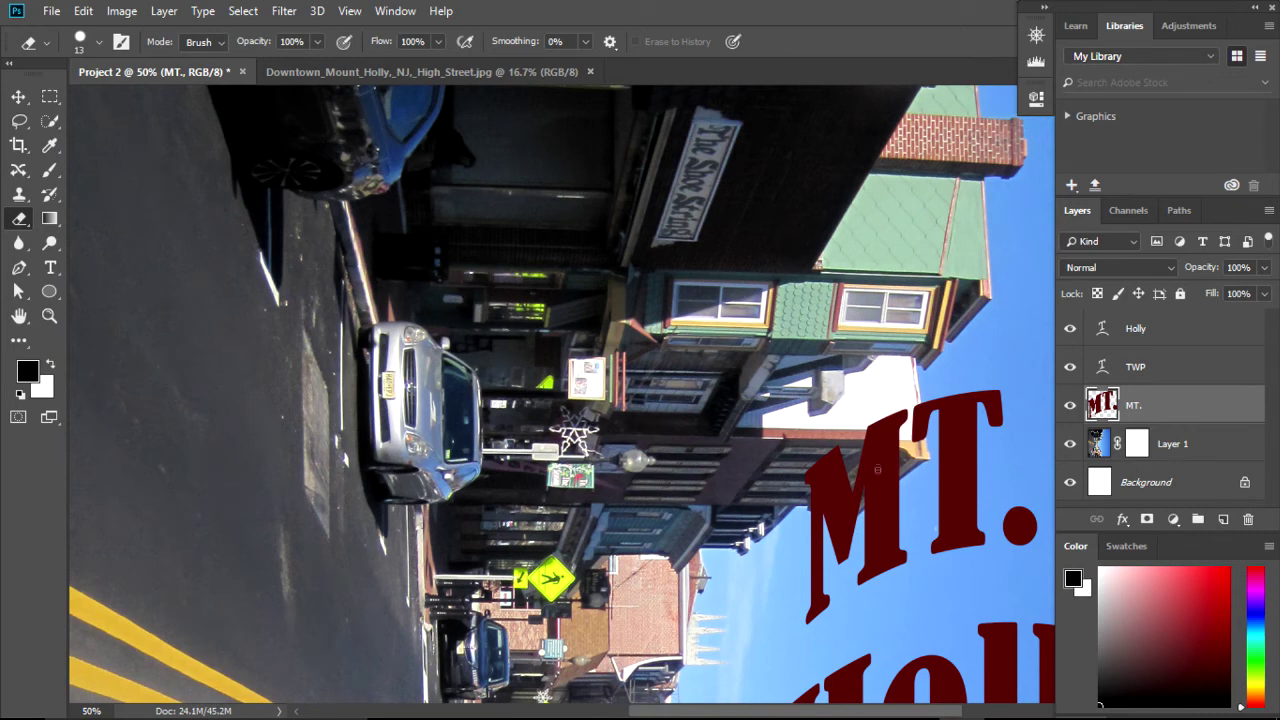
# - Enlarge the eraser brush and erase the top of the M where it overlaps the building
pyautogui.click(98, 42)
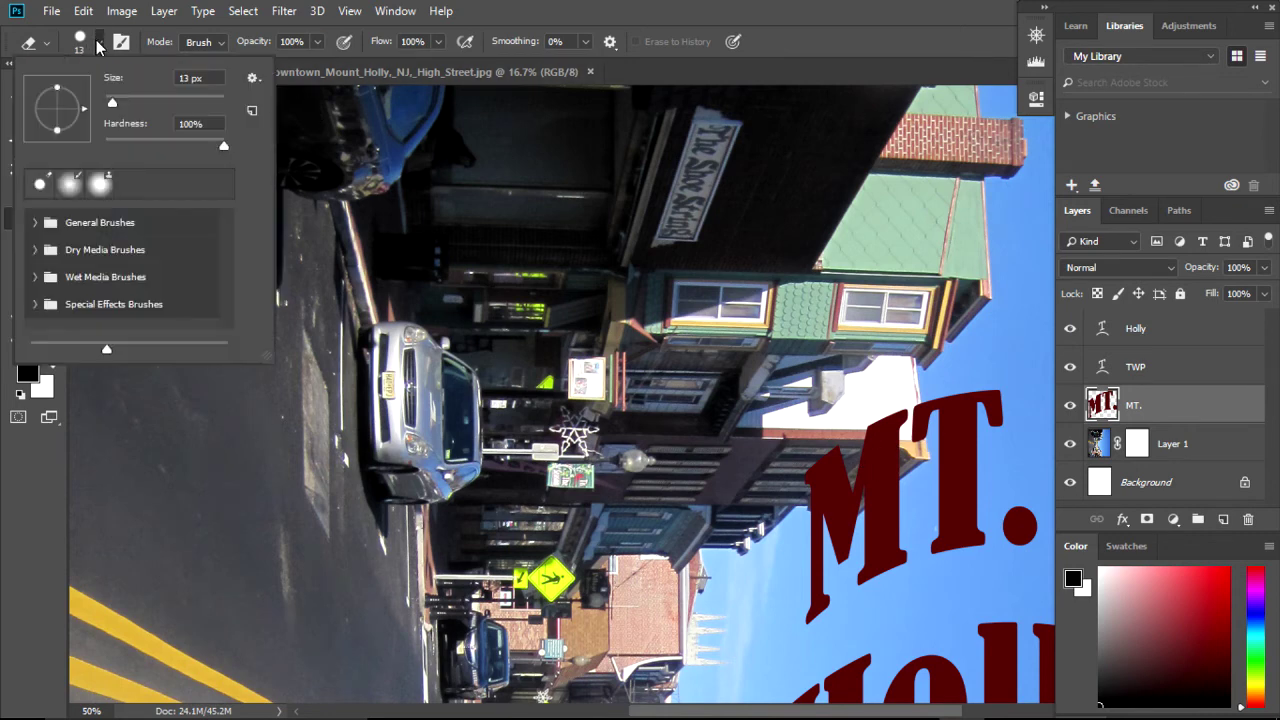
pyautogui.moveTo(112, 107); pyautogui.dragTo(130, 97)
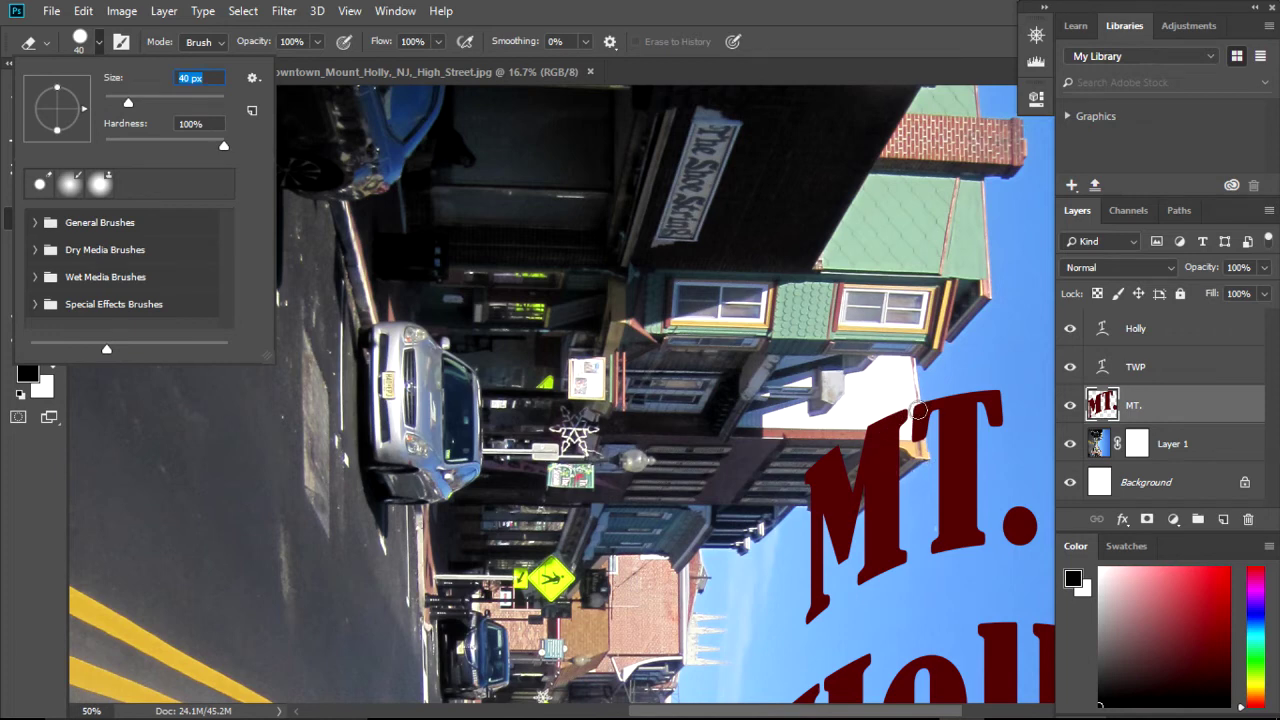
pyautogui.press('Return')
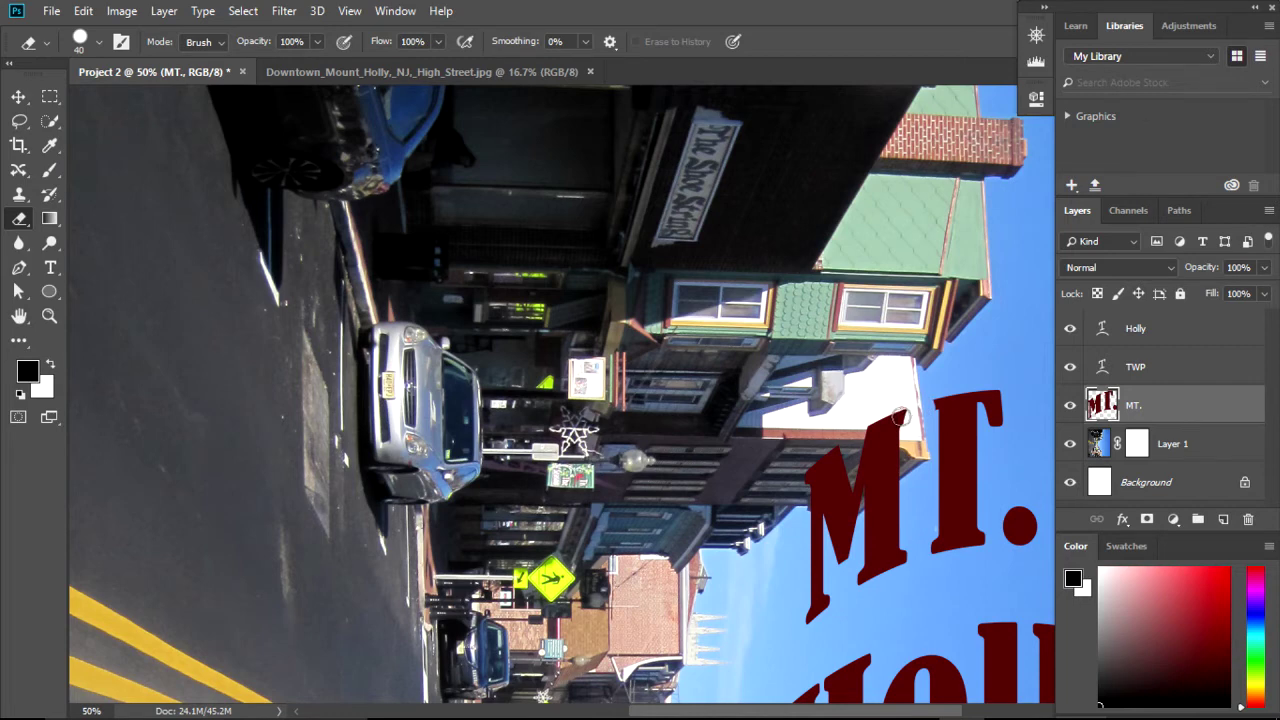
pyautogui.moveTo(900, 415)
pyautogui.mouseDown()
pyautogui.moveTo(882, 430)
pyautogui.moveTo(894, 473)
pyautogui.moveTo(843, 512)
pyautogui.moveTo(806, 505)
pyautogui.moveTo(838, 477)
pyautogui.mouseUp()
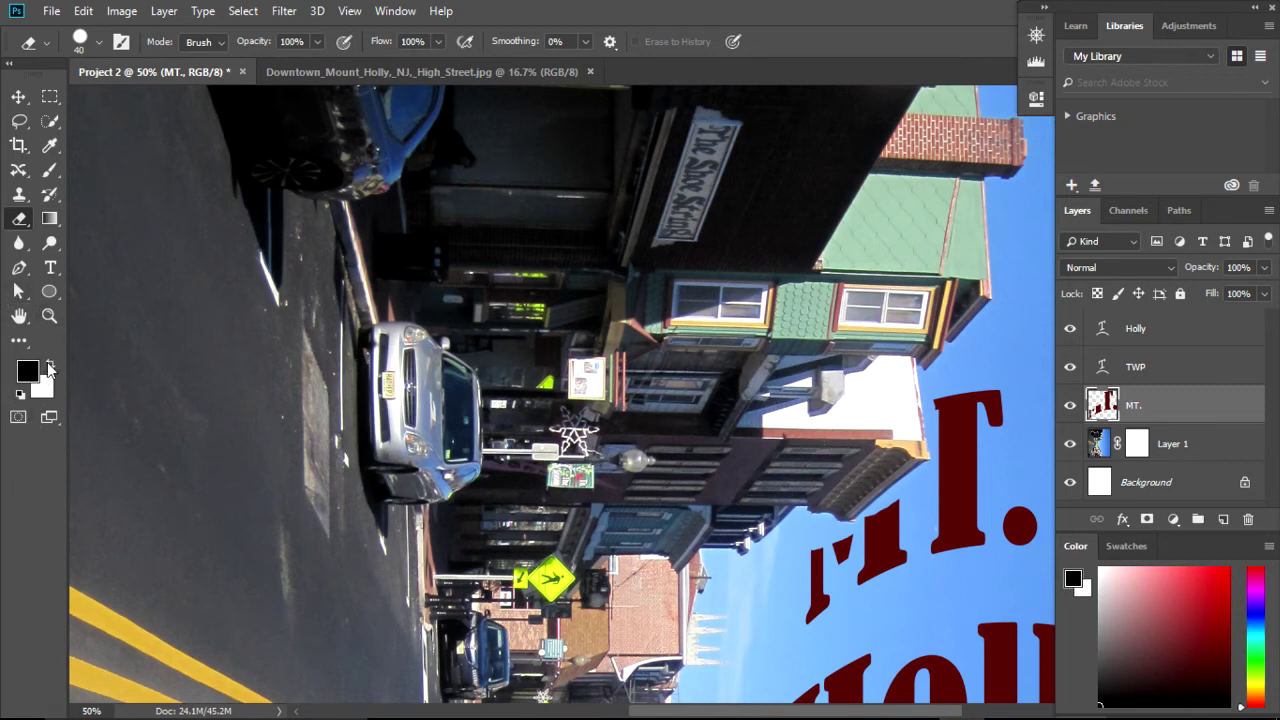
pyautogui.click(49, 364)
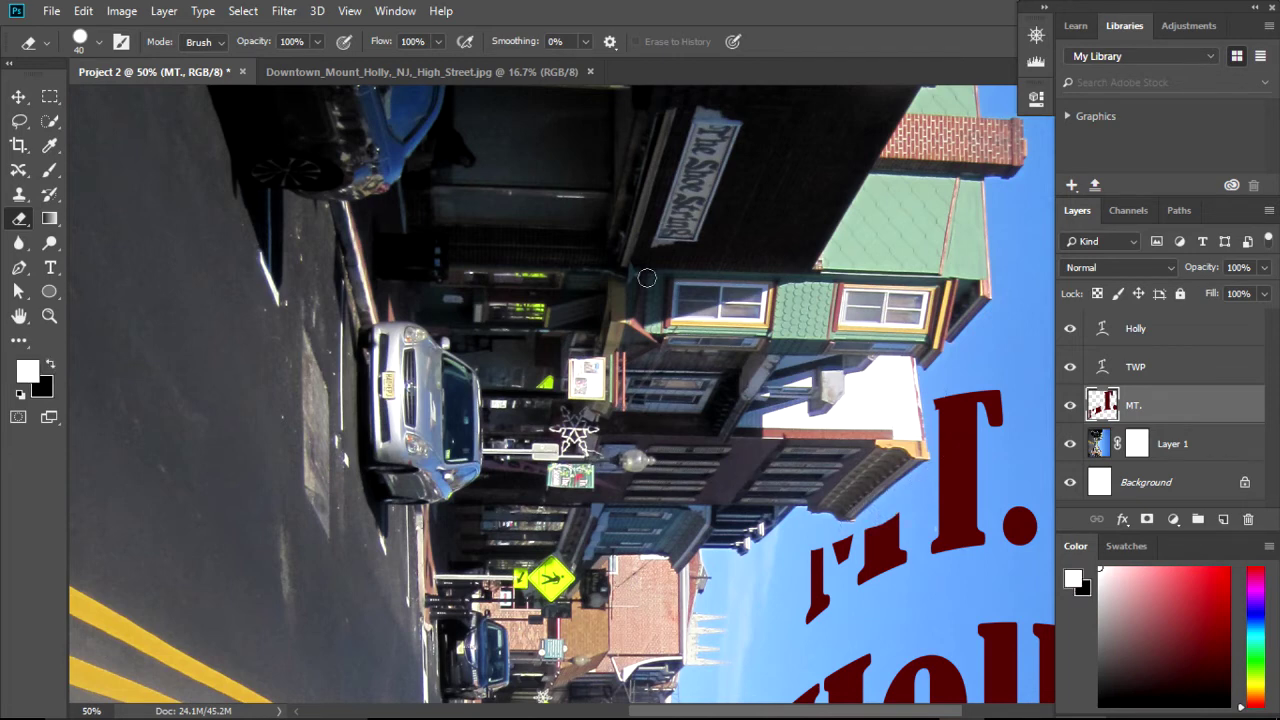
pyautogui.click(83, 11)
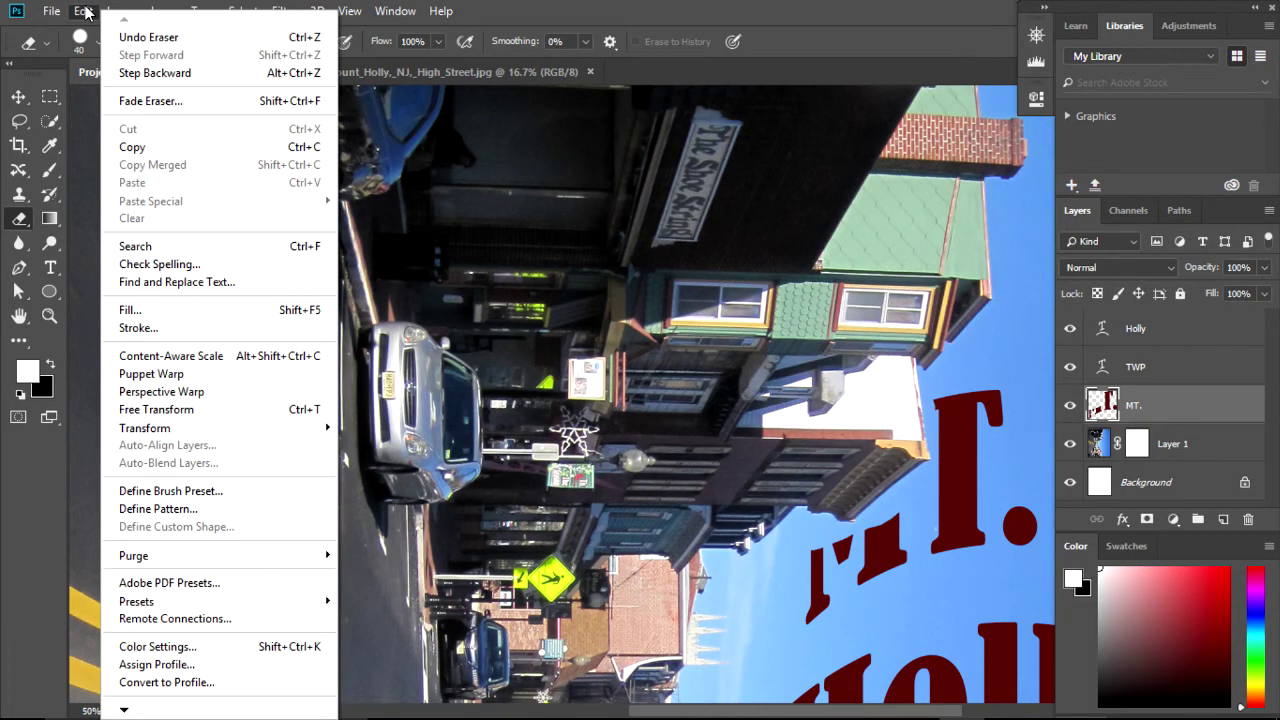
# - Step backward repeatedly through the eraser strokes until the M of MT. is whole
pyautogui.click(151, 75)
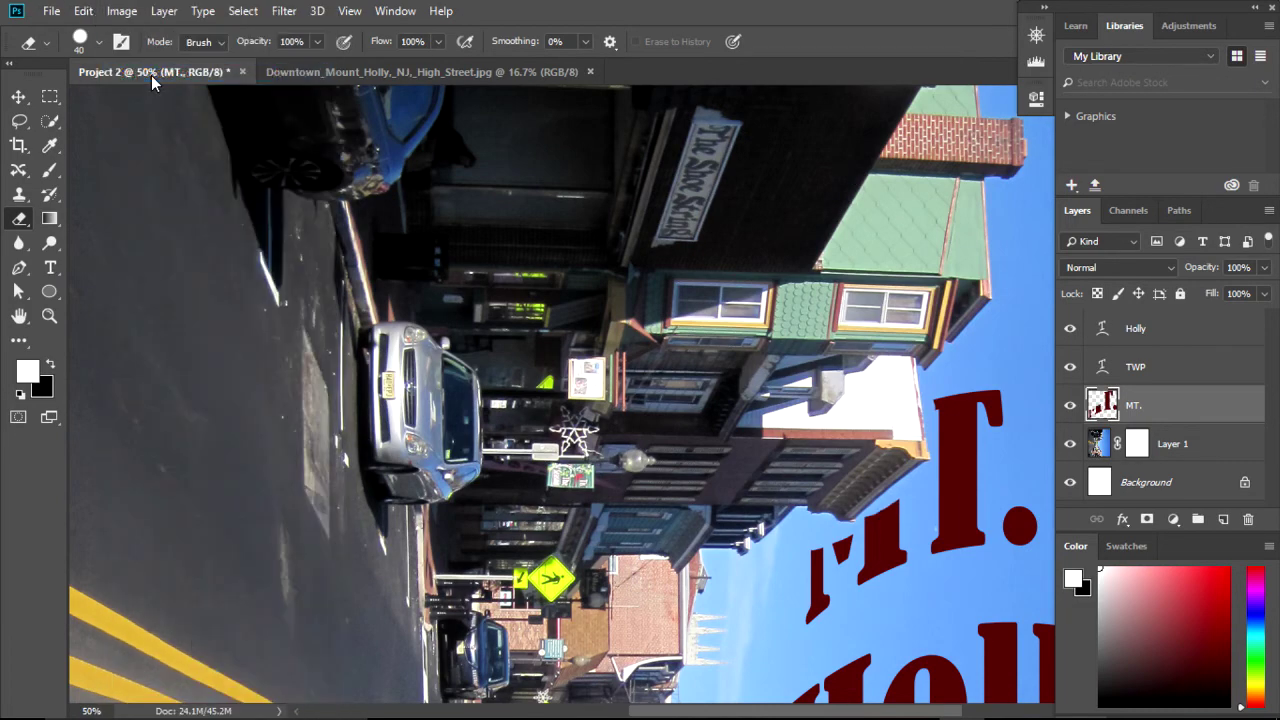
pyautogui.click(83, 11)
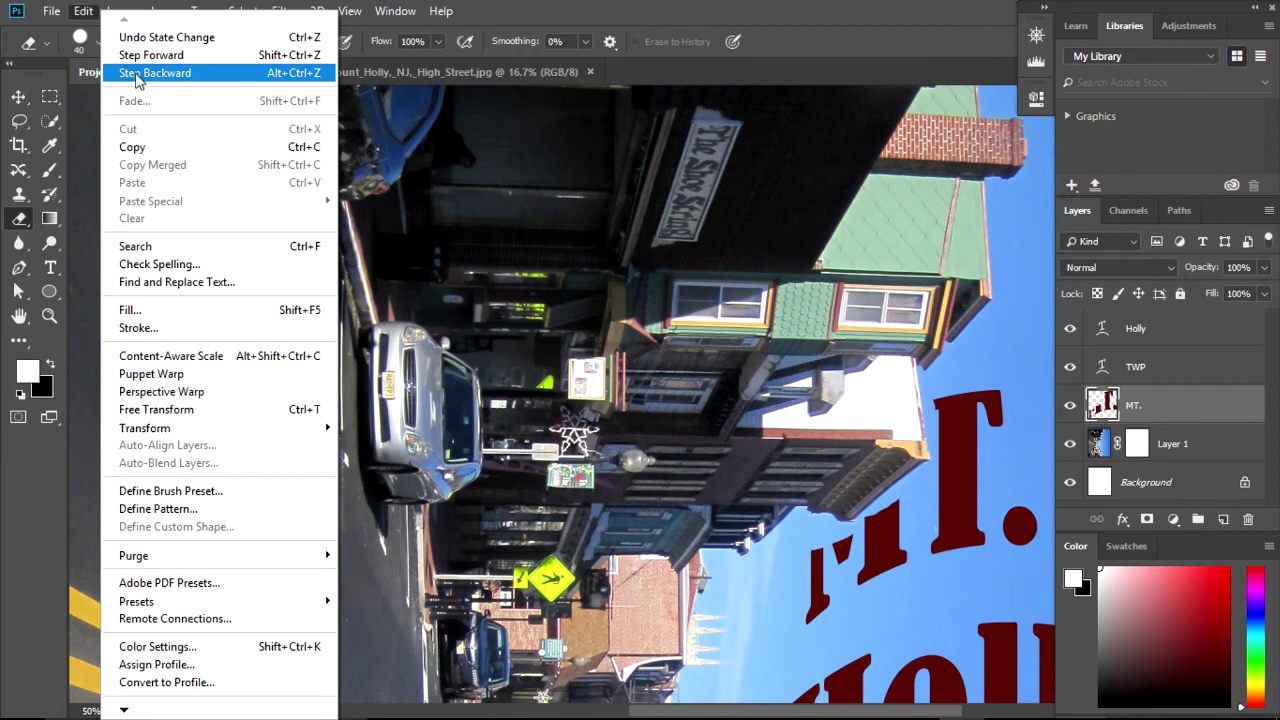
pyautogui.click(134, 74)
pyautogui.click(83, 11)
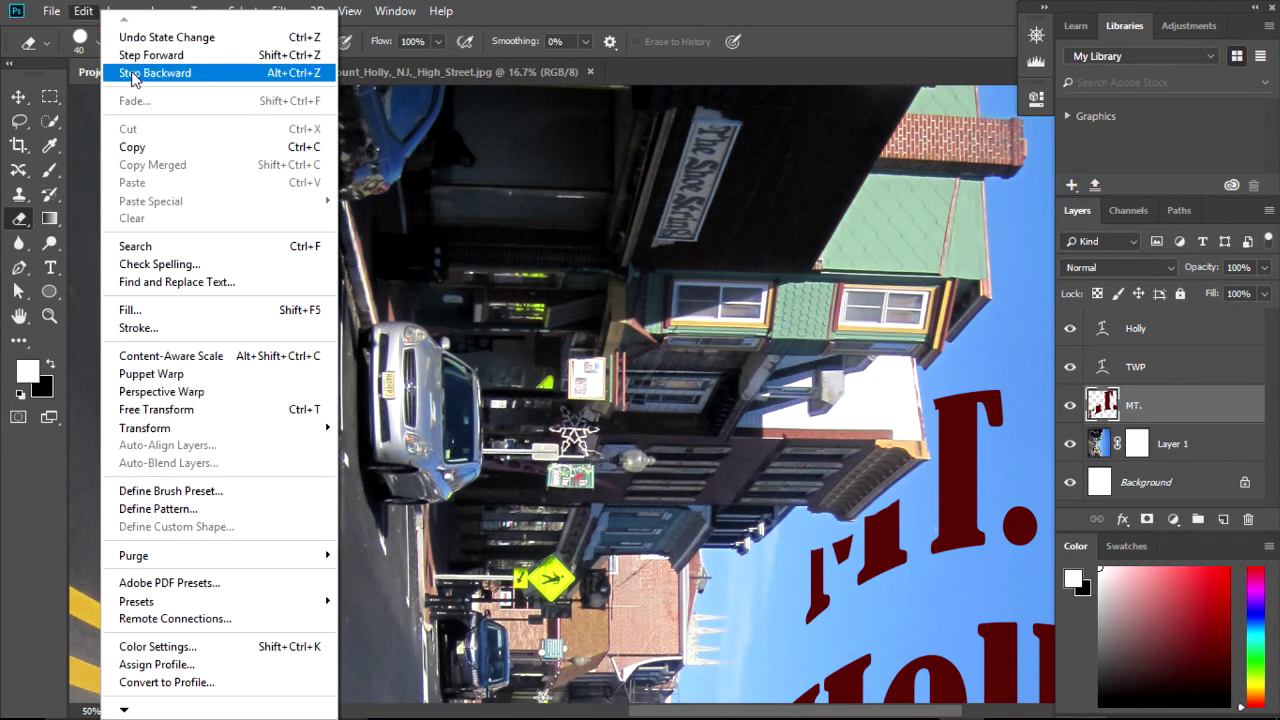
pyautogui.click(131, 74)
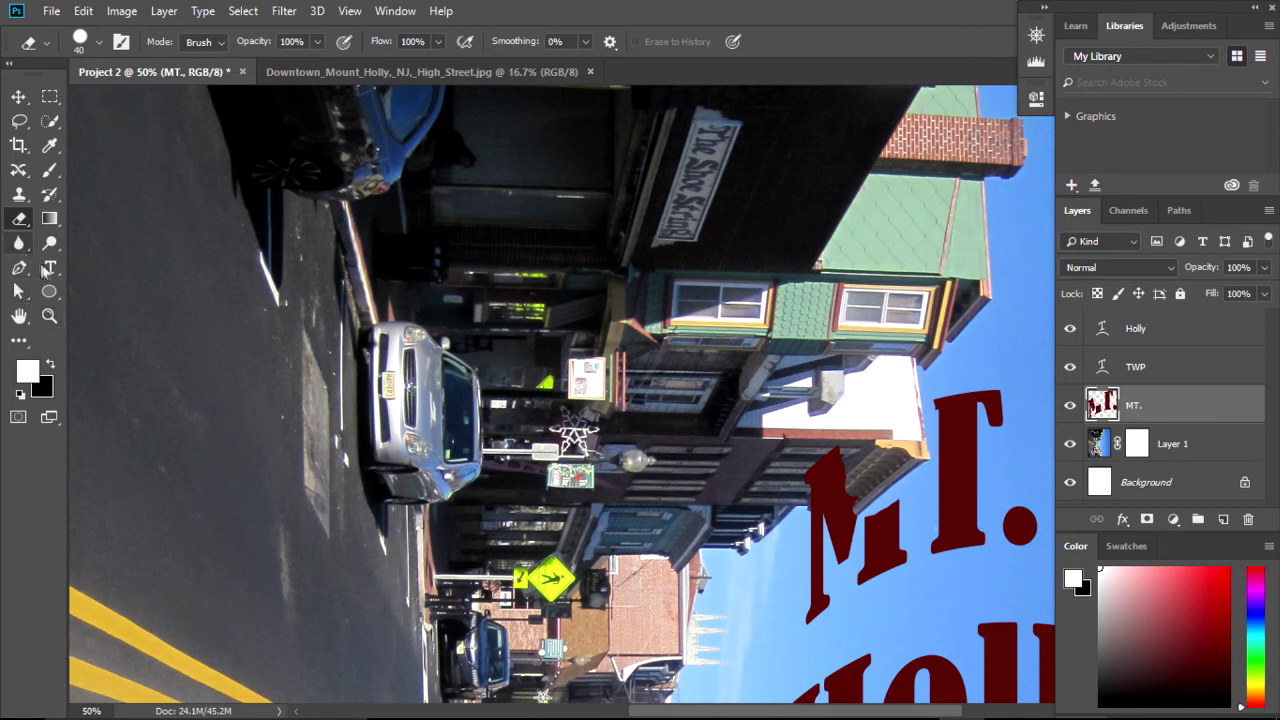
# - Try and undo a white brush stroke, then erase the M along the building's lower edge
pyautogui.click(50, 174)
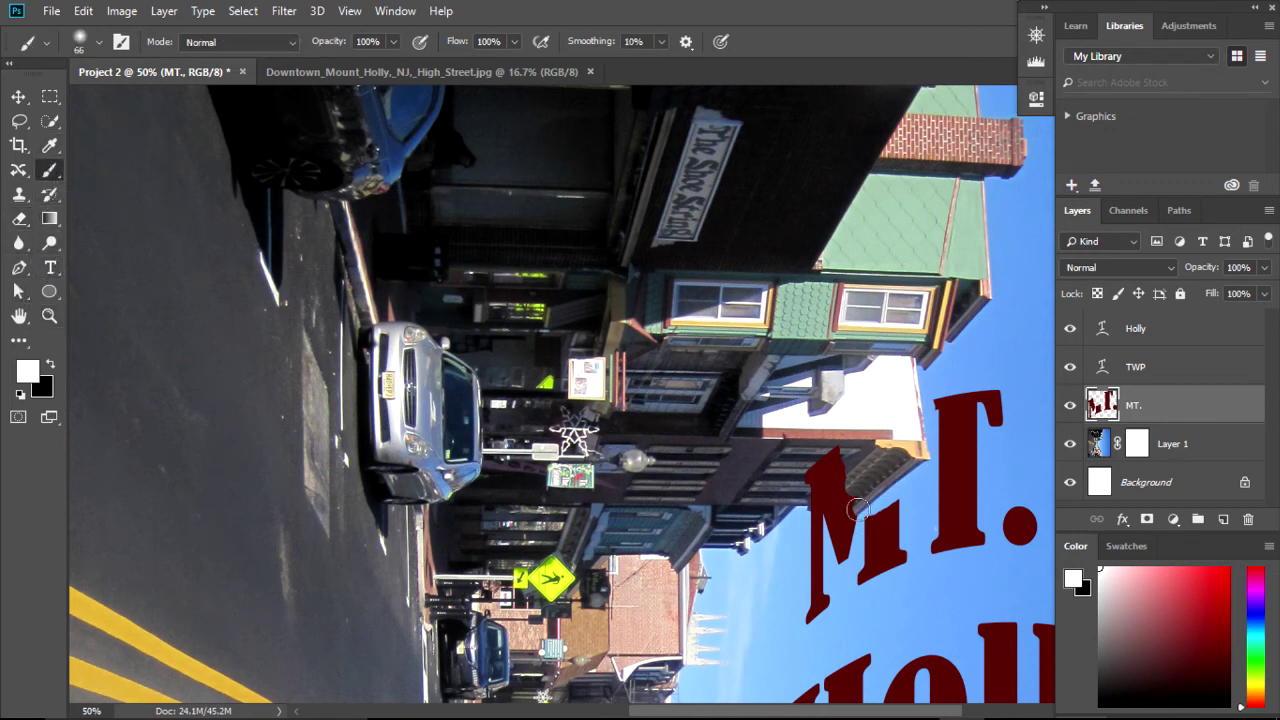
pyautogui.moveTo(860, 510); pyautogui.dragTo(902, 484)
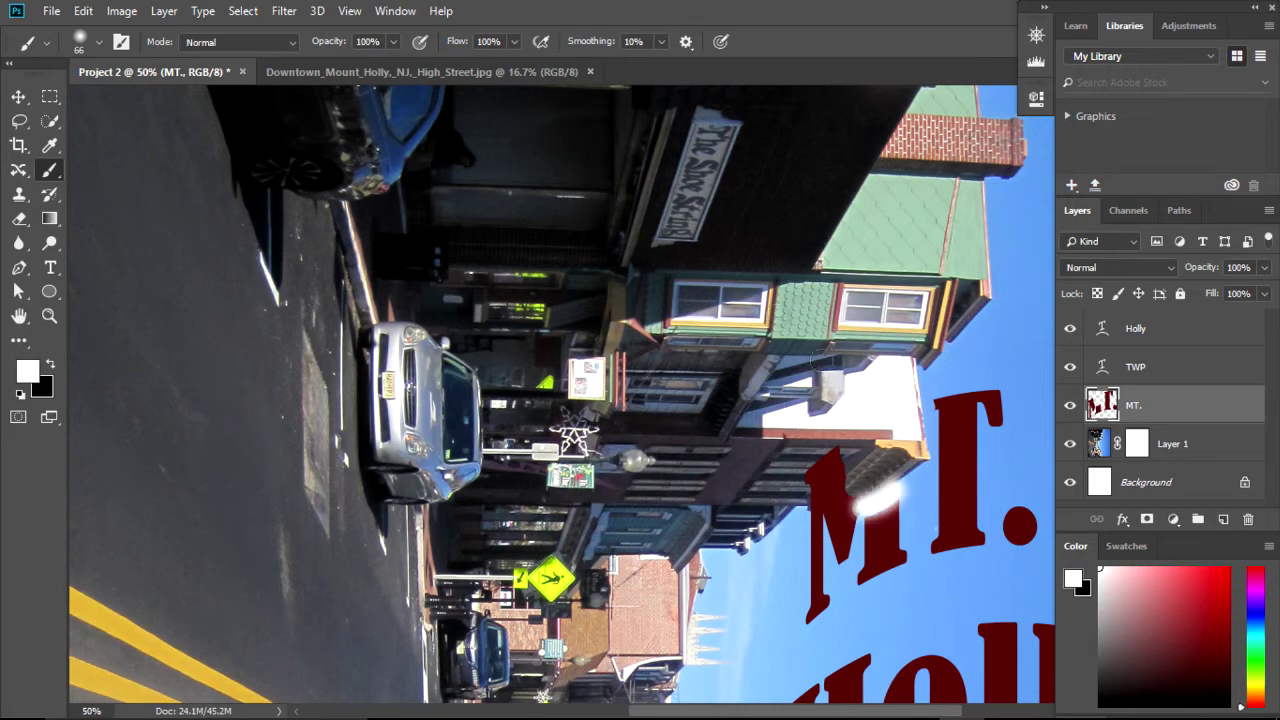
pyautogui.click(83, 11)
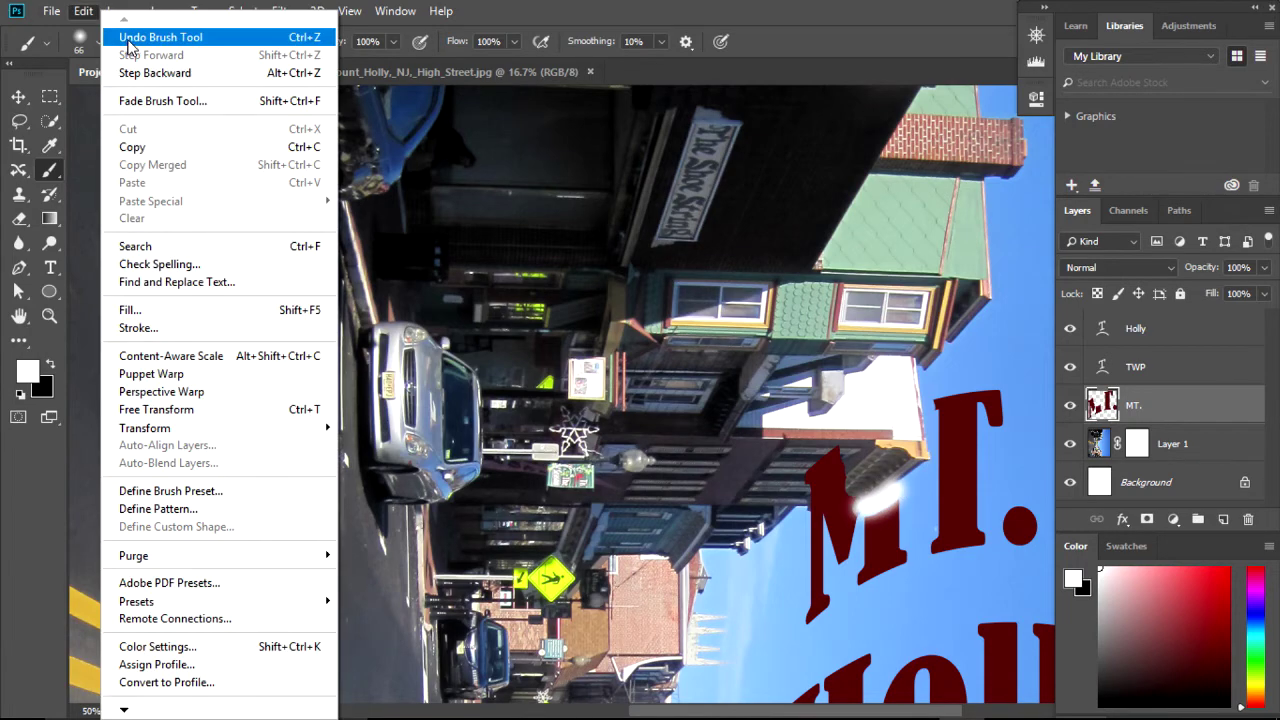
pyautogui.click(130, 35)
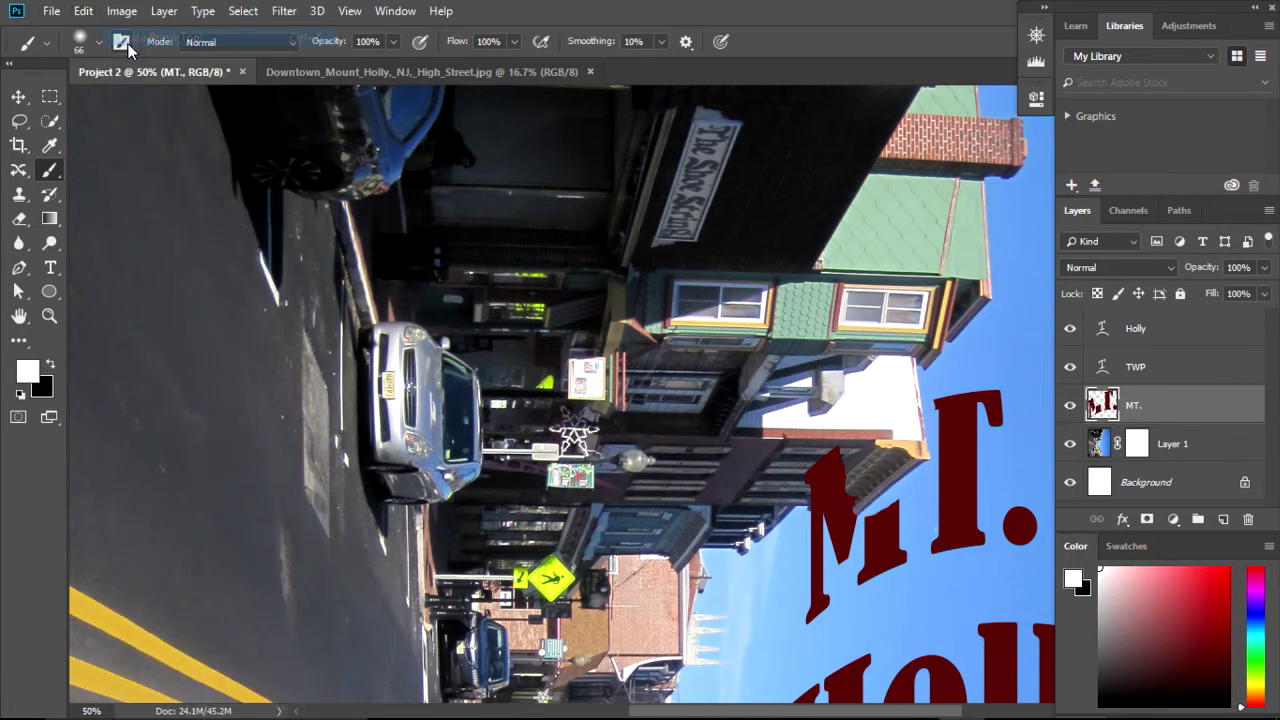
pyautogui.click(29, 224)
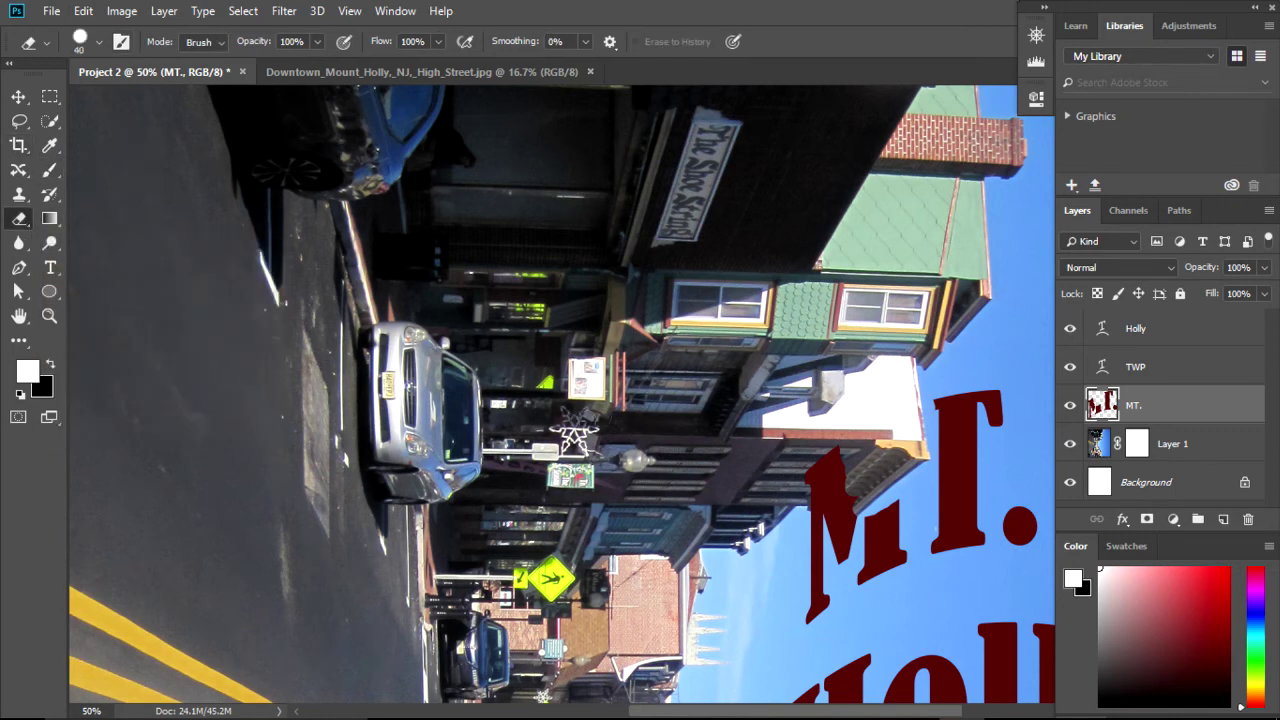
pyautogui.moveTo(851, 504); pyautogui.dragTo(817, 510)
pyautogui.moveTo(830, 510)
pyautogui.mouseDown()
pyautogui.moveTo(839, 515)
pyautogui.moveTo(833, 459)
pyautogui.moveTo(818, 495)
pyautogui.moveTo(824, 470)
pyautogui.mouseUp()
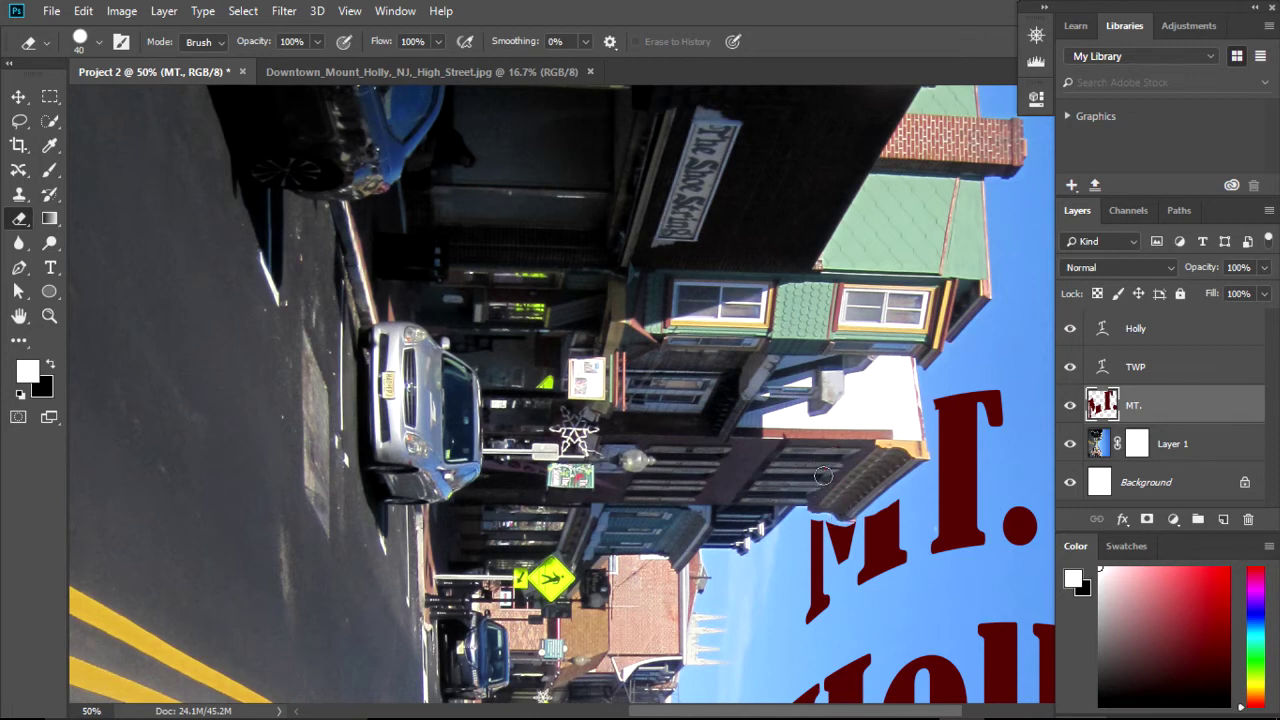
# - Try a black brush stroke at the building's lower corner, then undo it
pyautogui.click(47, 365)
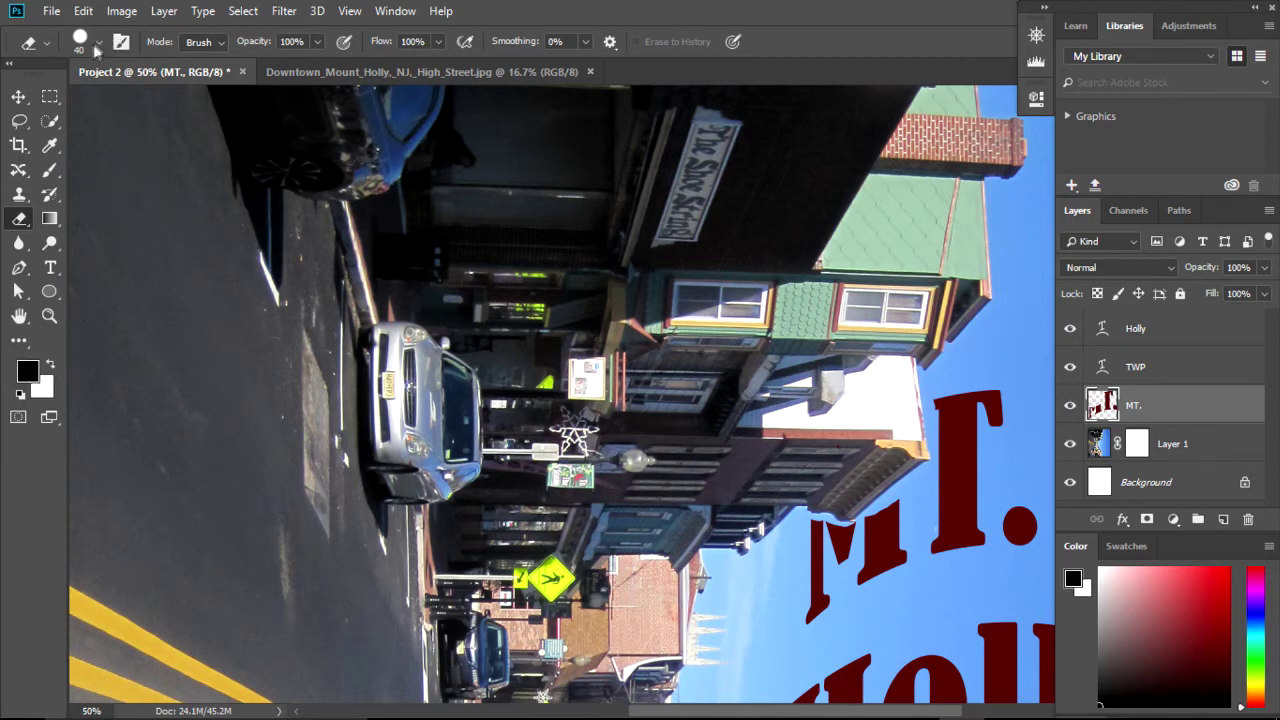
pyautogui.click(51, 172)
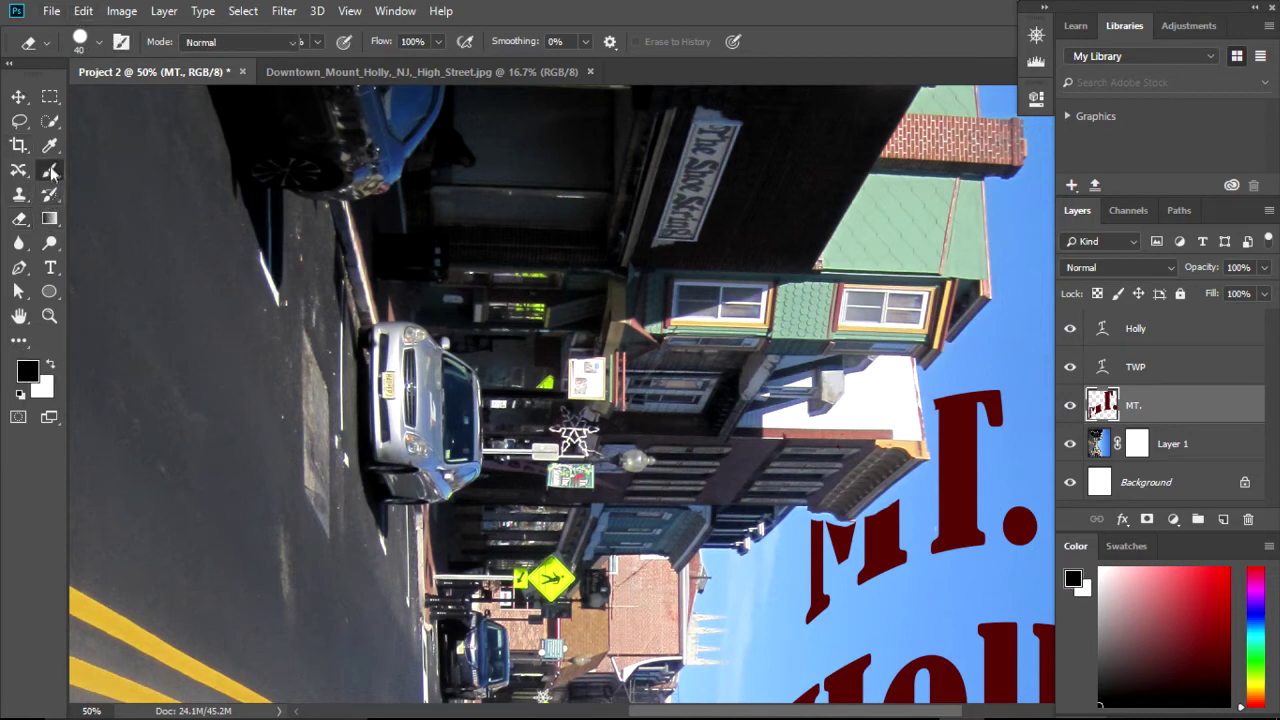
pyautogui.click(885, 498)
pyautogui.moveTo(885, 500); pyautogui.dragTo(866, 512)
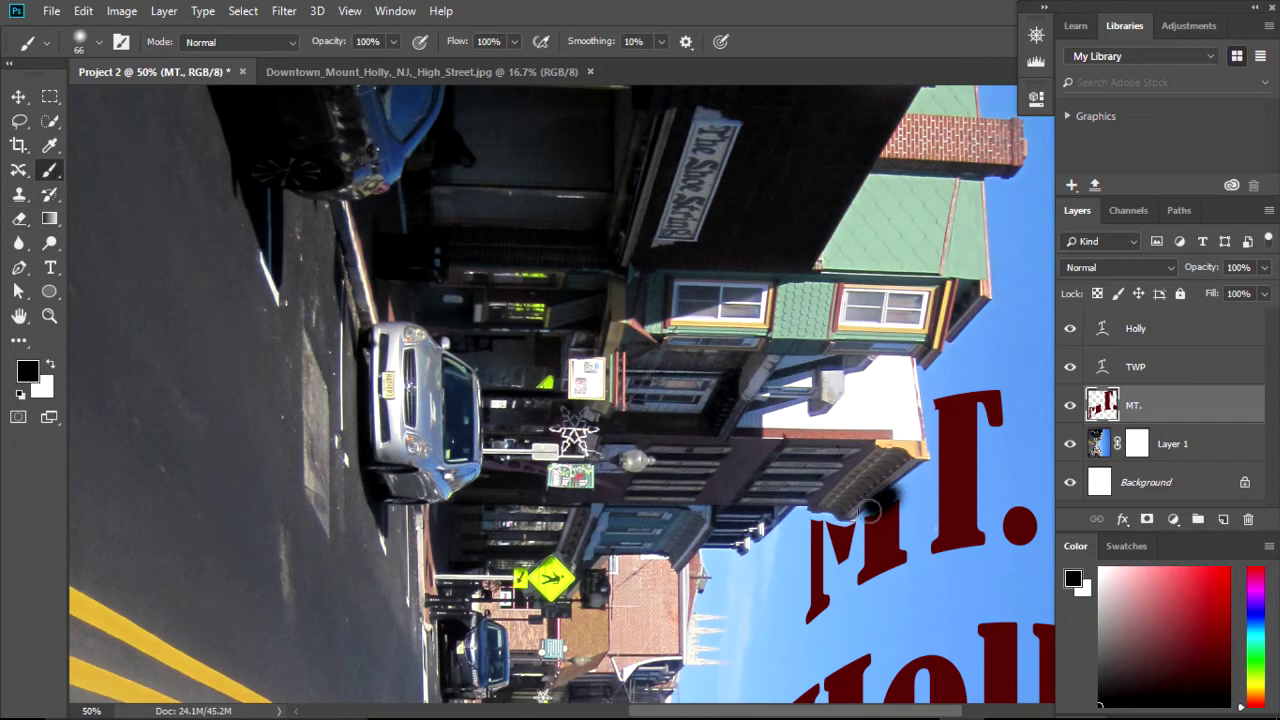
pyautogui.click(83, 10)
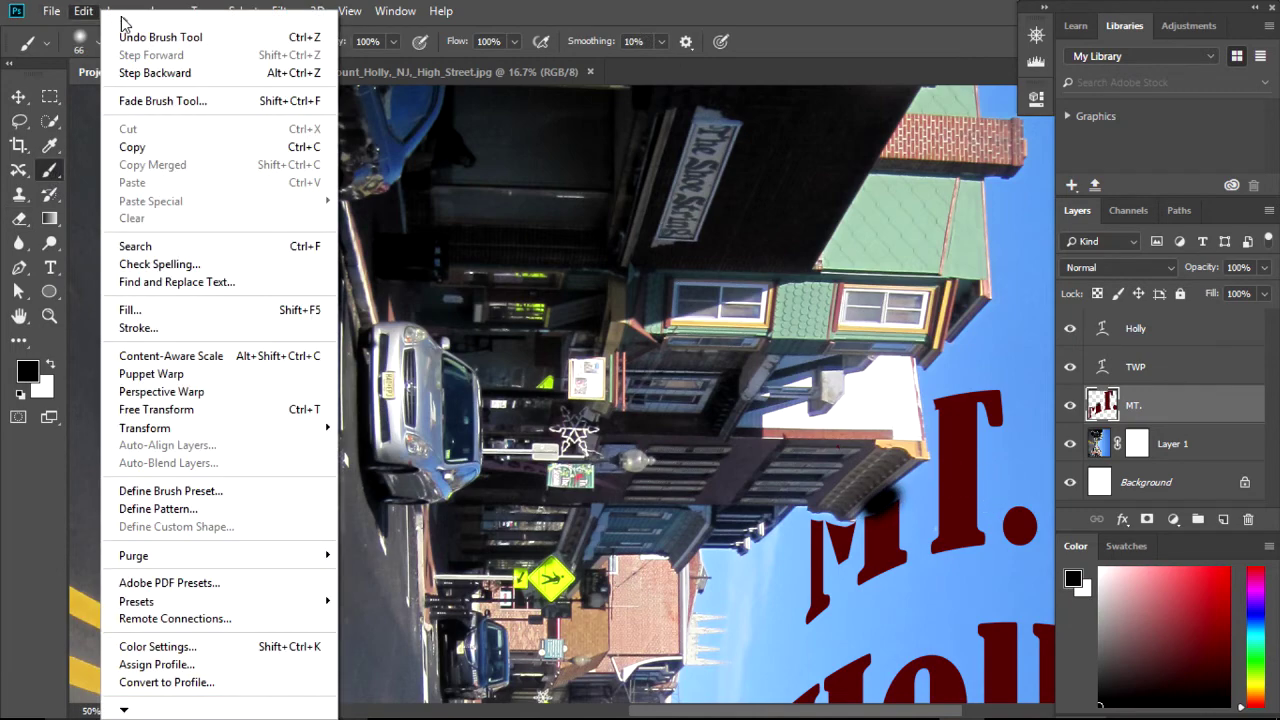
pyautogui.click(122, 34)
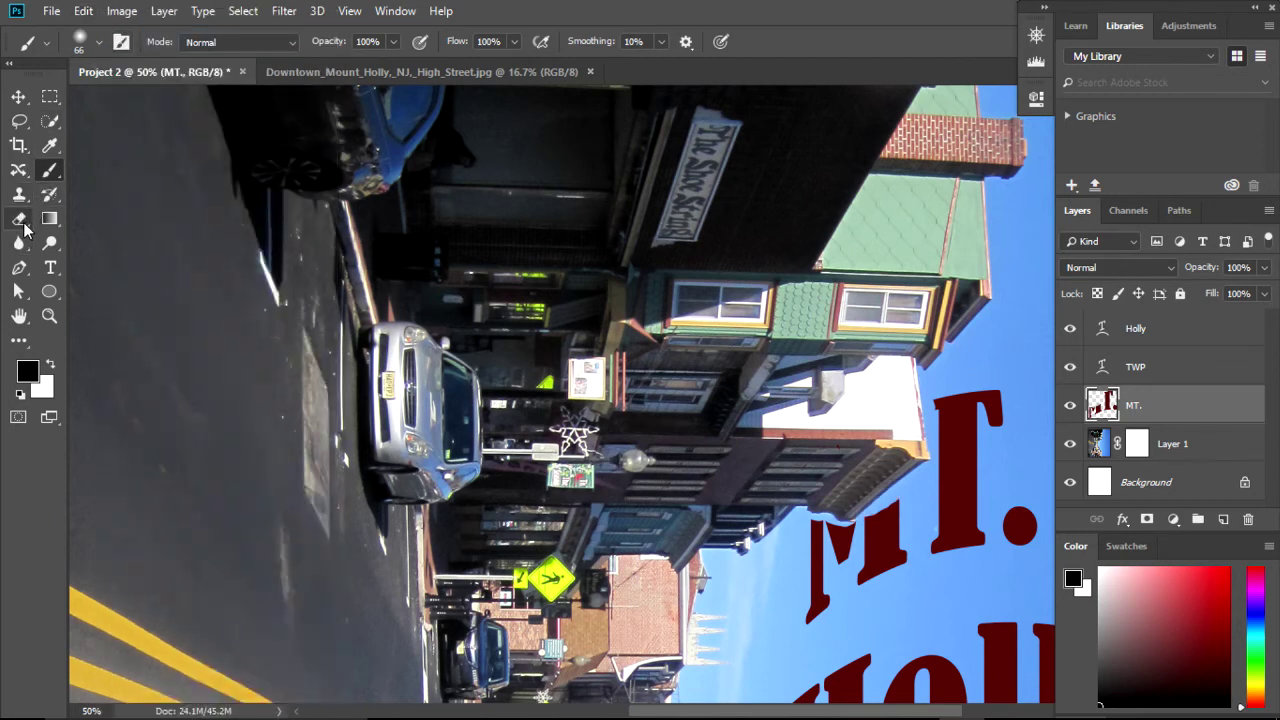
pyautogui.click(24, 228)
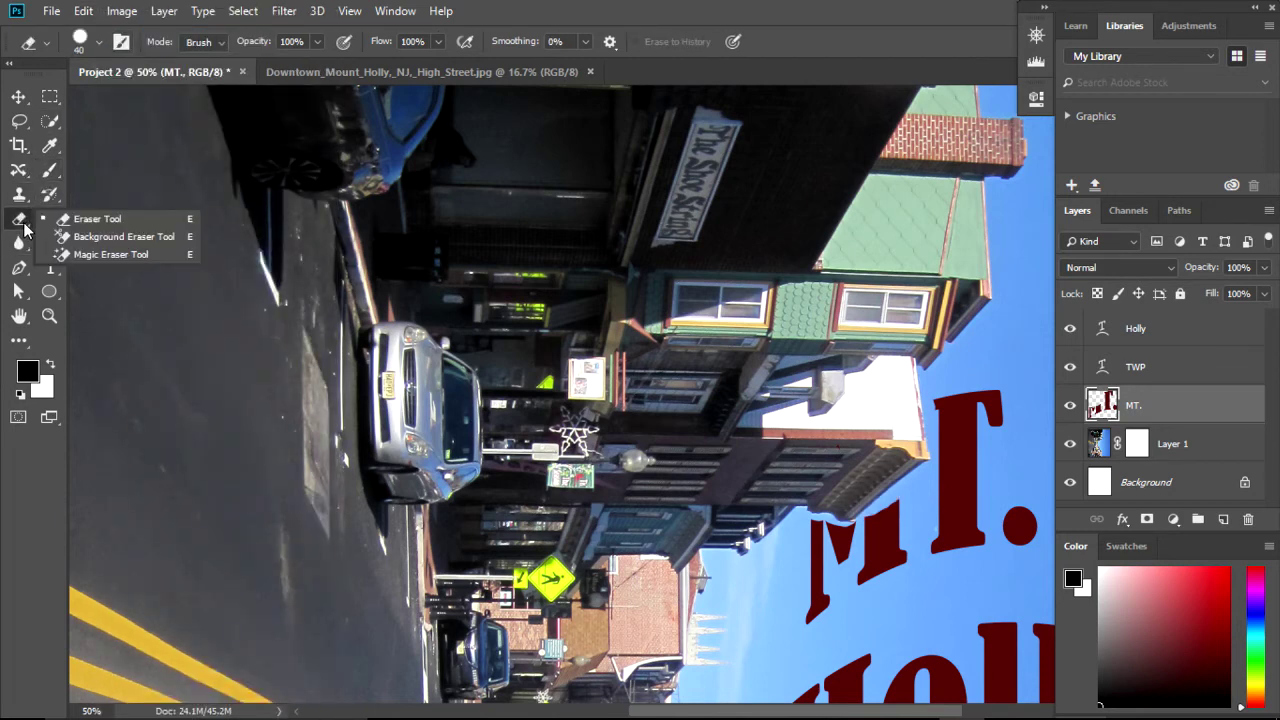
pyautogui.click(85, 238)
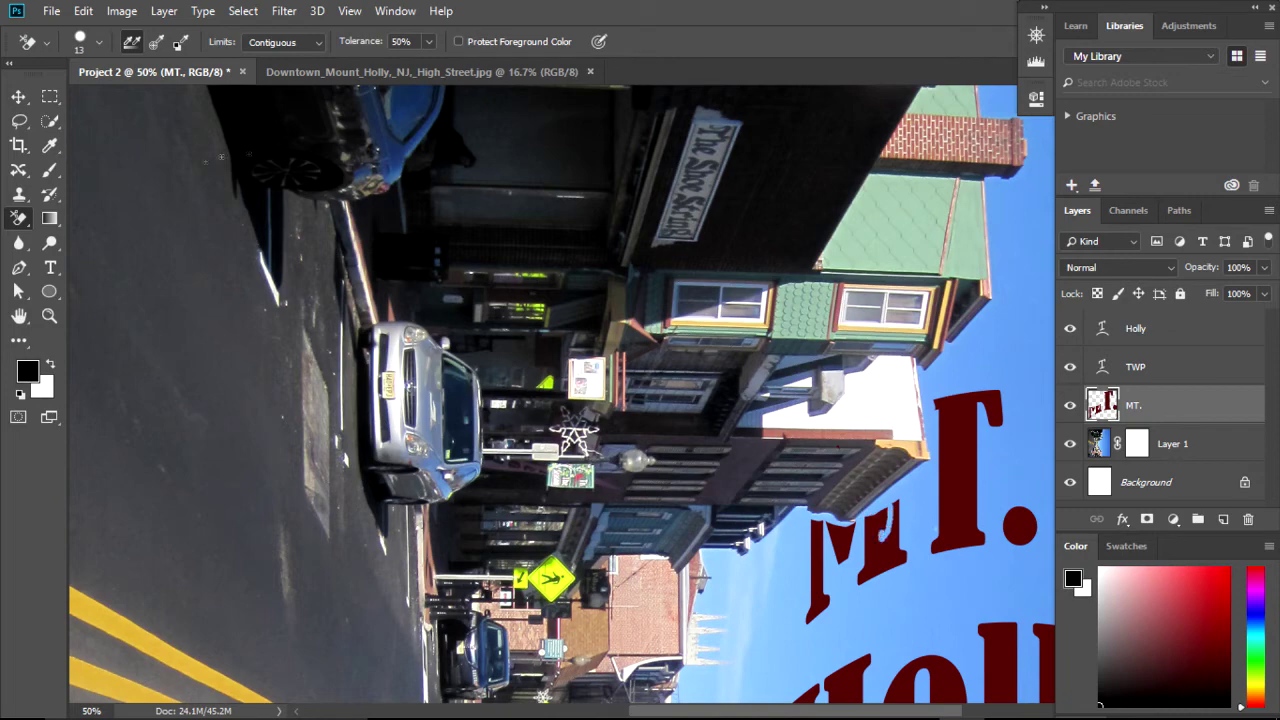
pyautogui.click(83, 11)
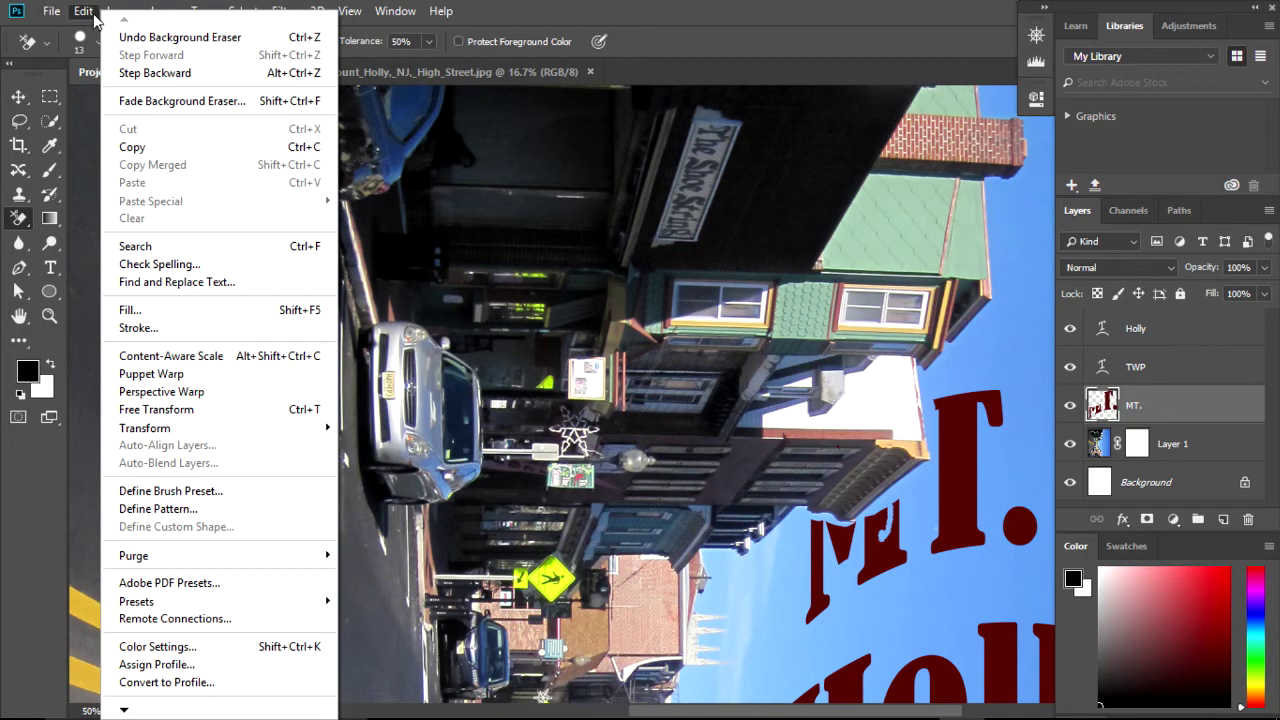
pyautogui.click(160, 37)
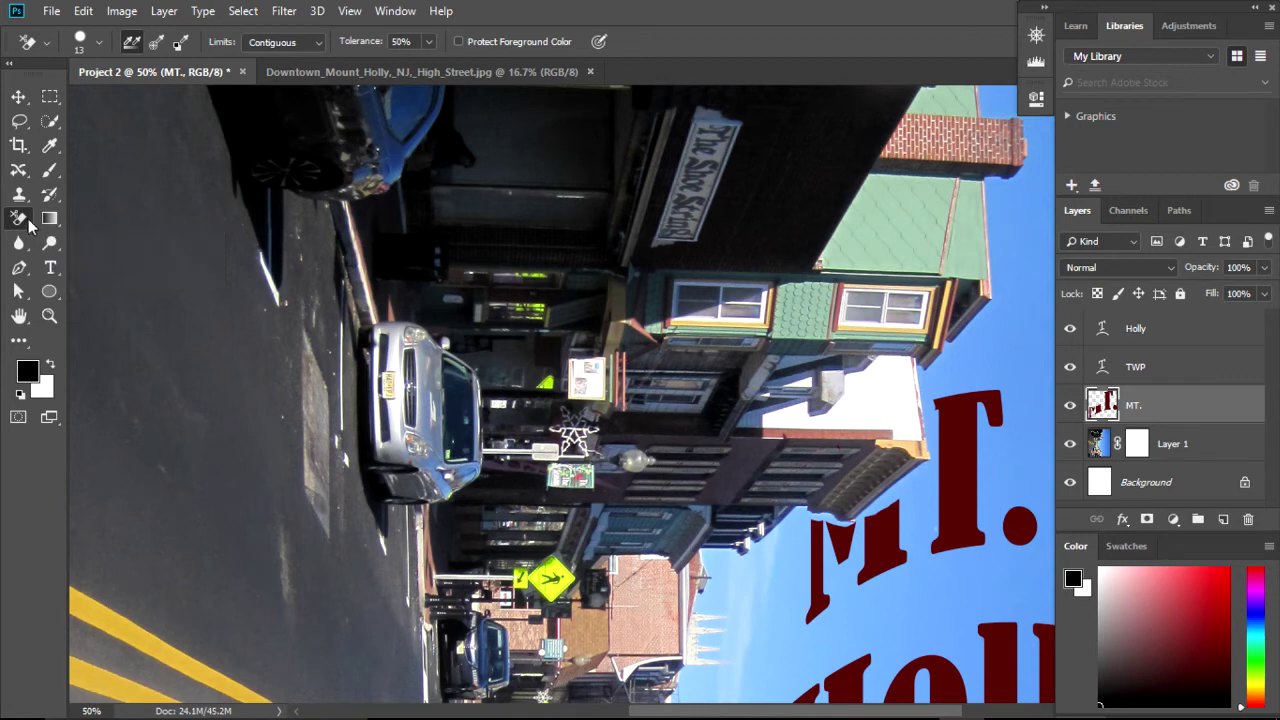
pyautogui.rightClick(26, 224)
pyautogui.click(50, 219)
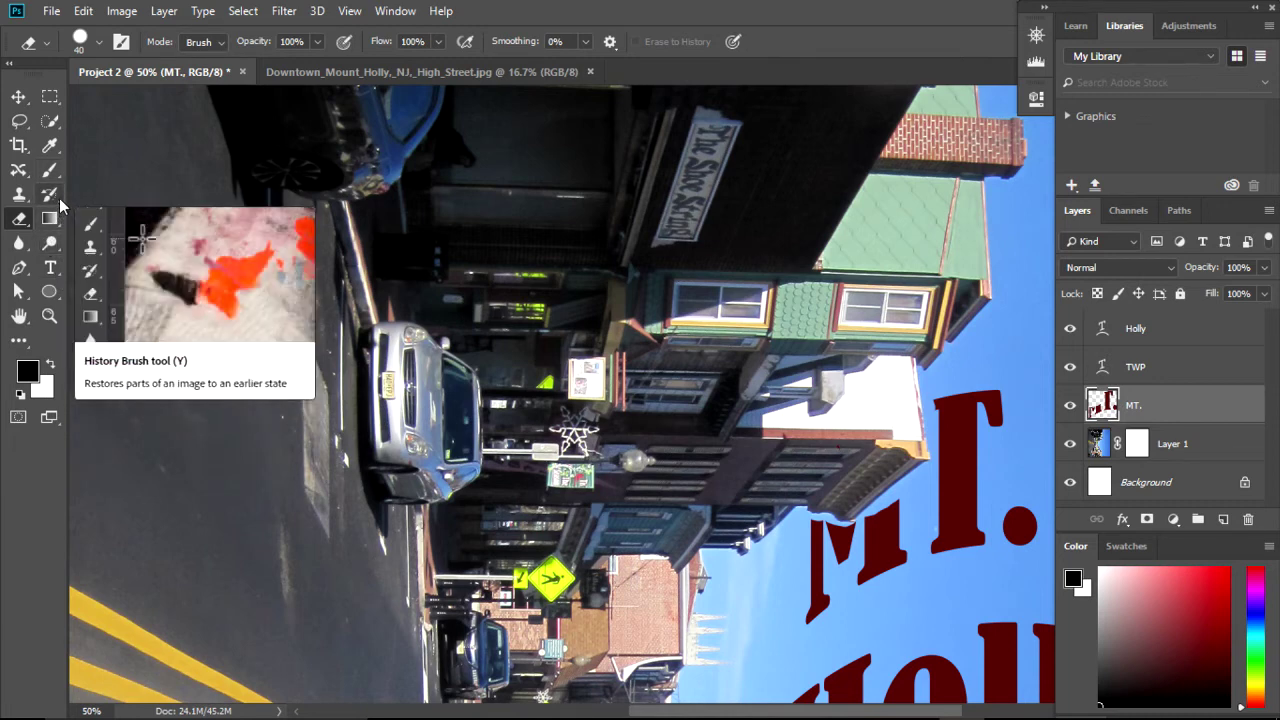
pyautogui.click(57, 199)
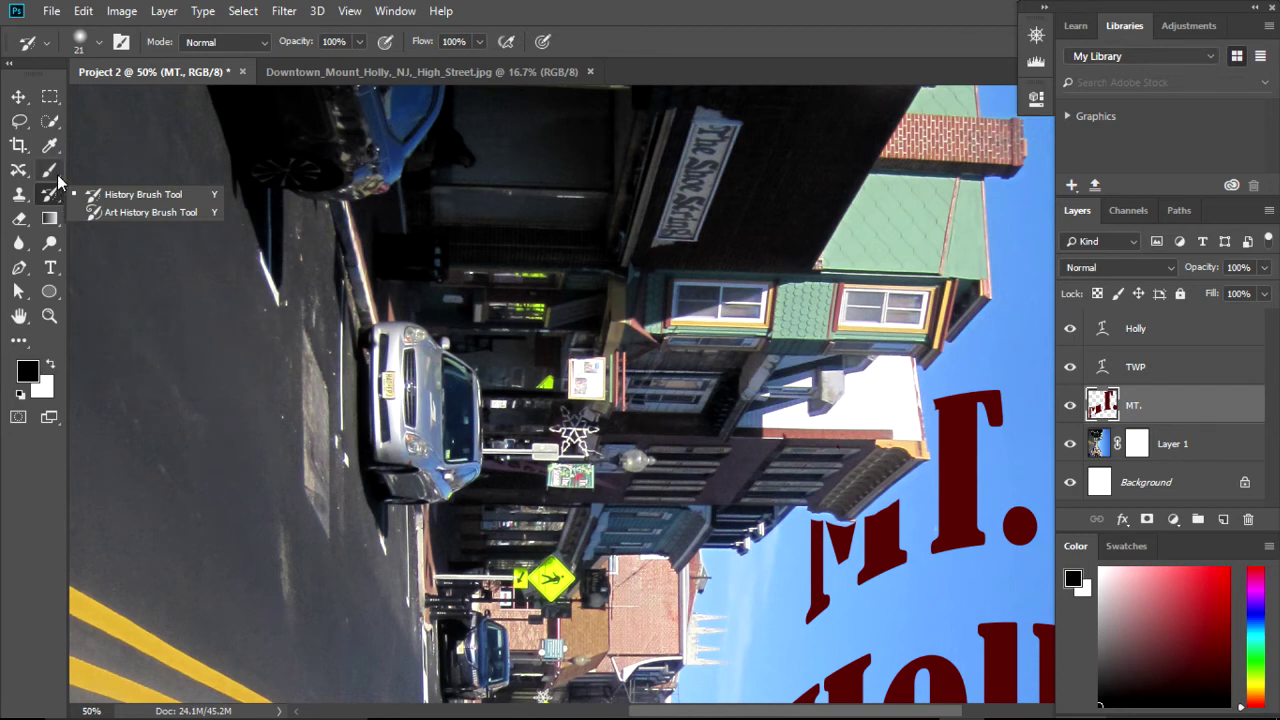
pyautogui.click(57, 174)
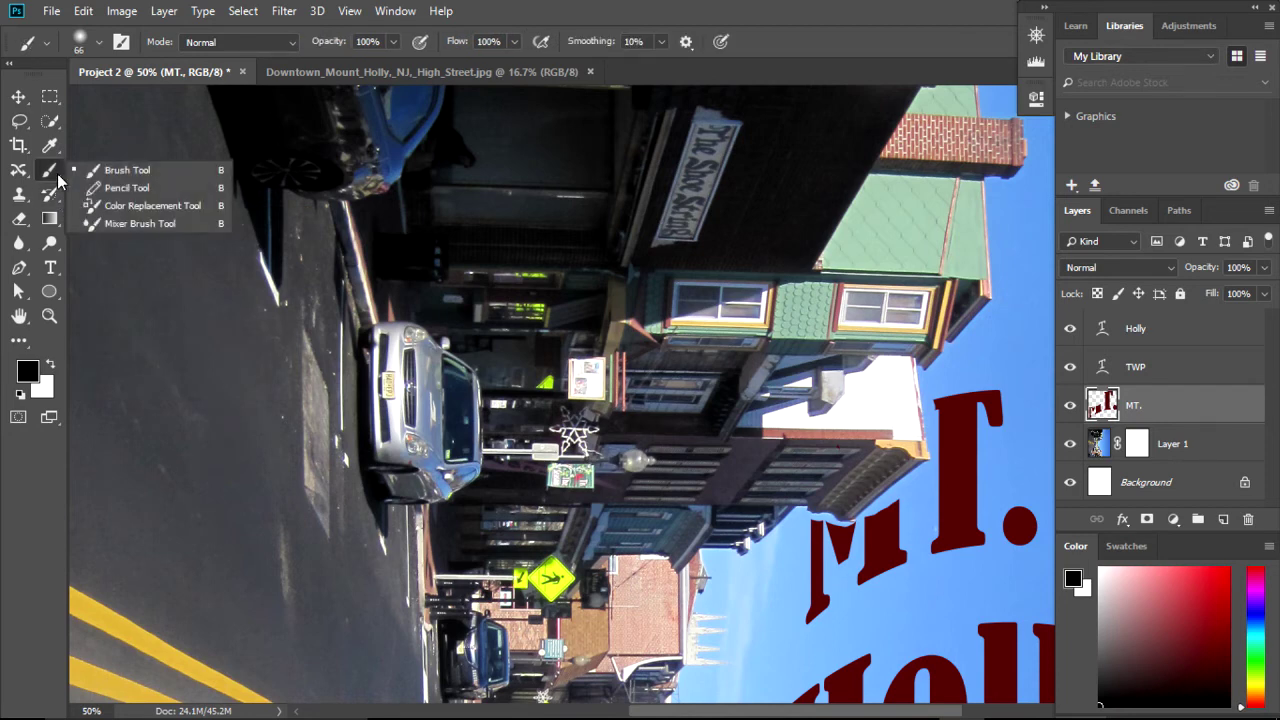
pyautogui.click(60, 121)
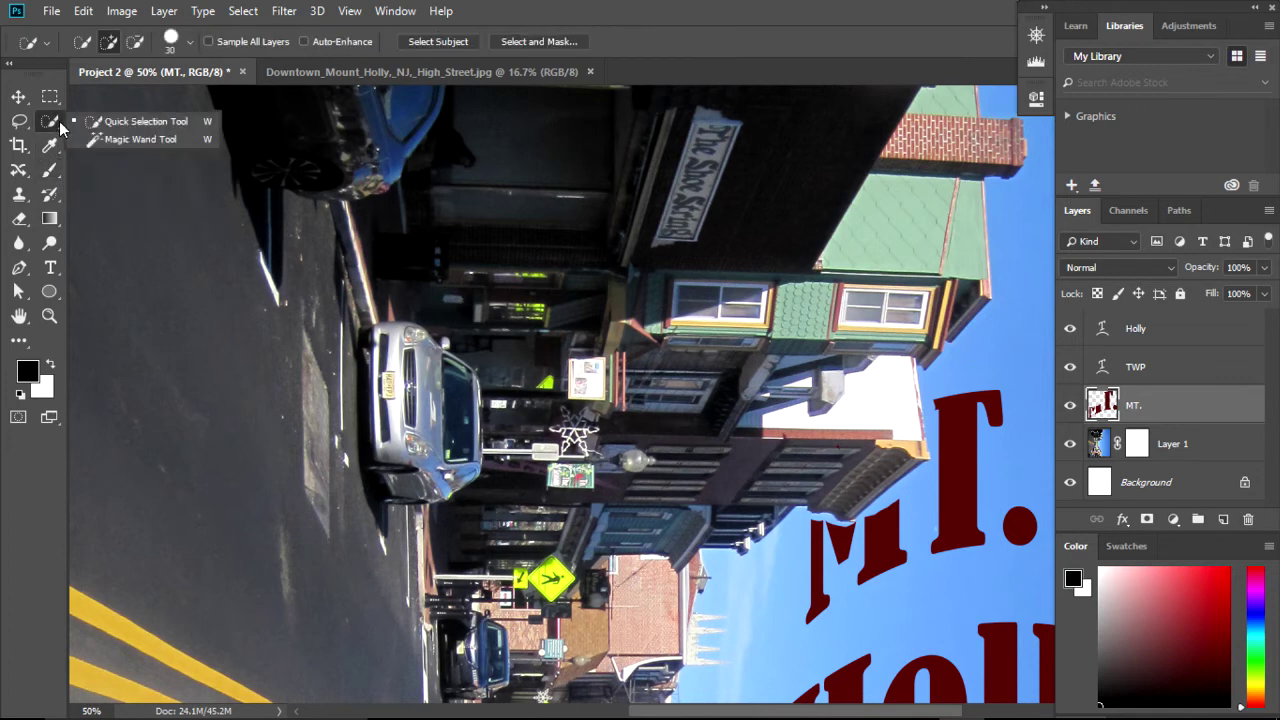
pyautogui.click(18, 206)
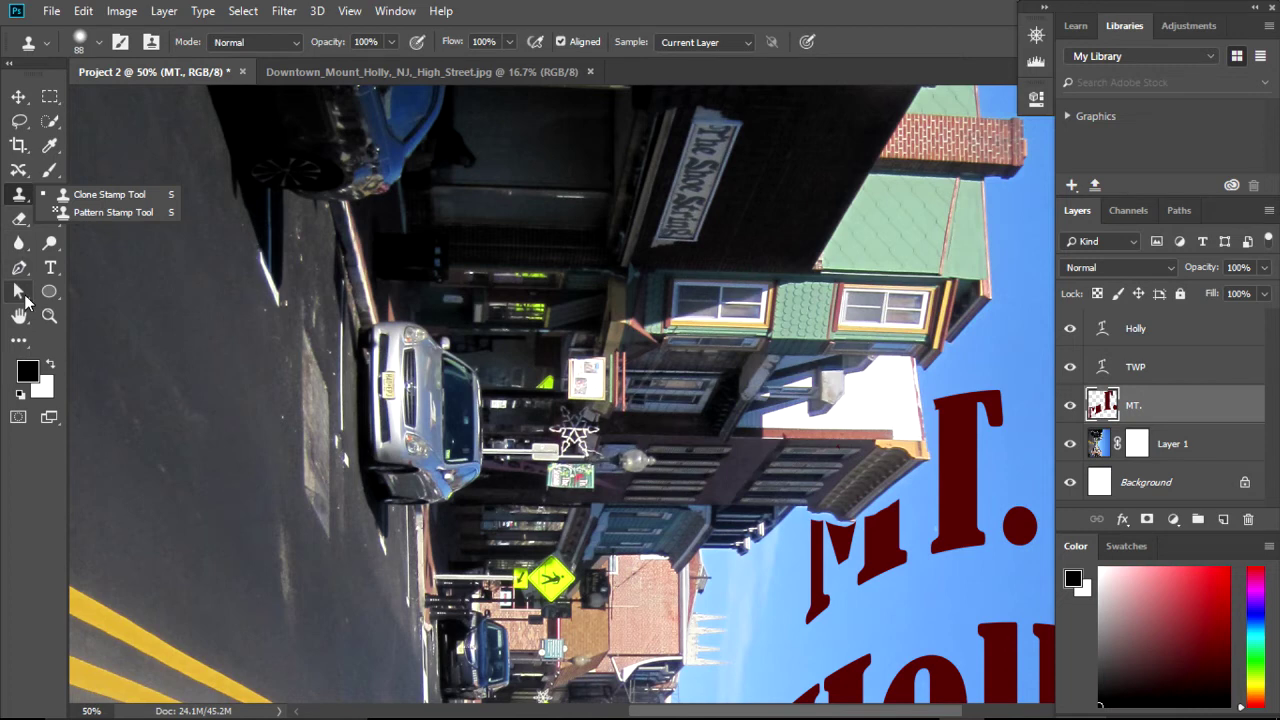
pyautogui.click(20, 292)
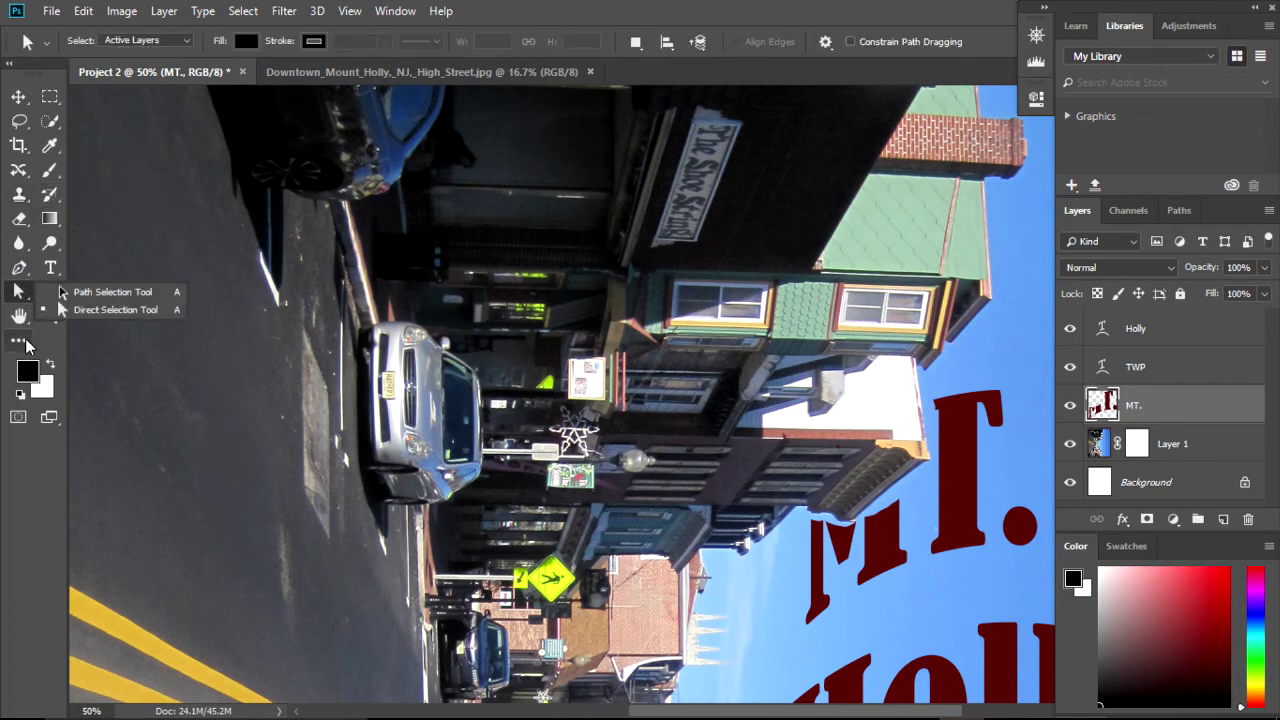
pyautogui.click(53, 326)
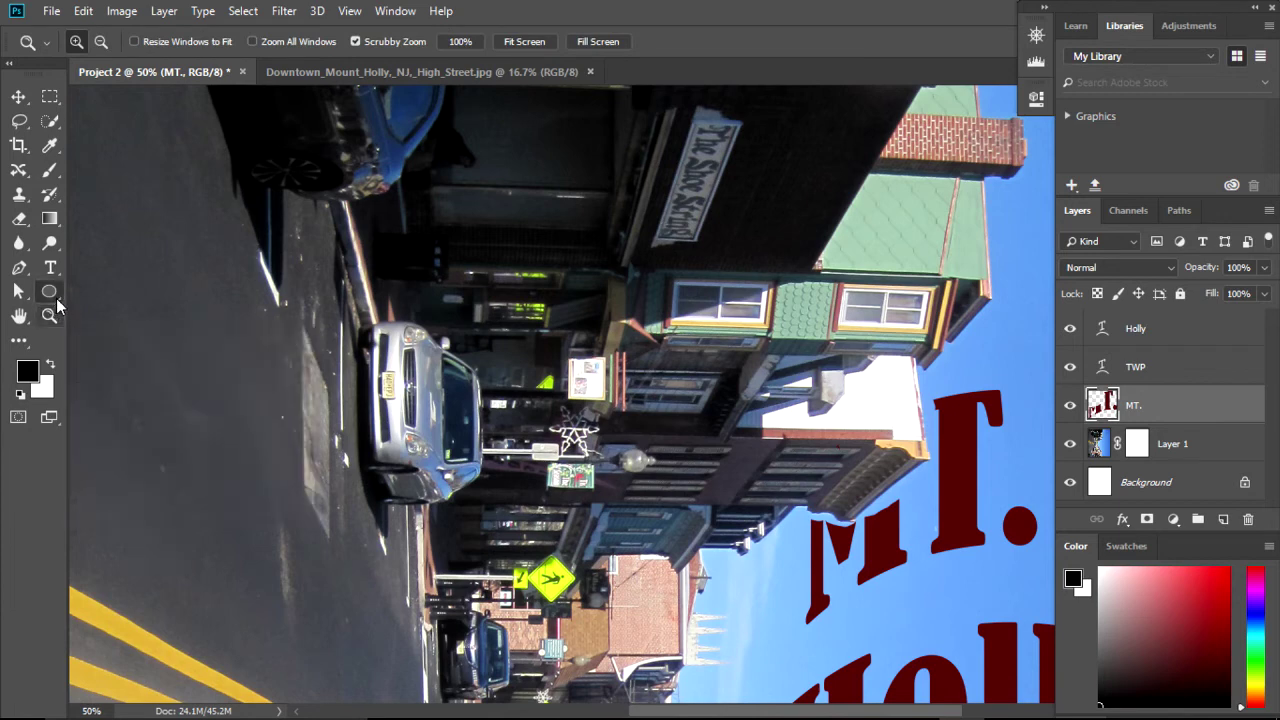
pyautogui.click(55, 296)
pyautogui.click(61, 268)
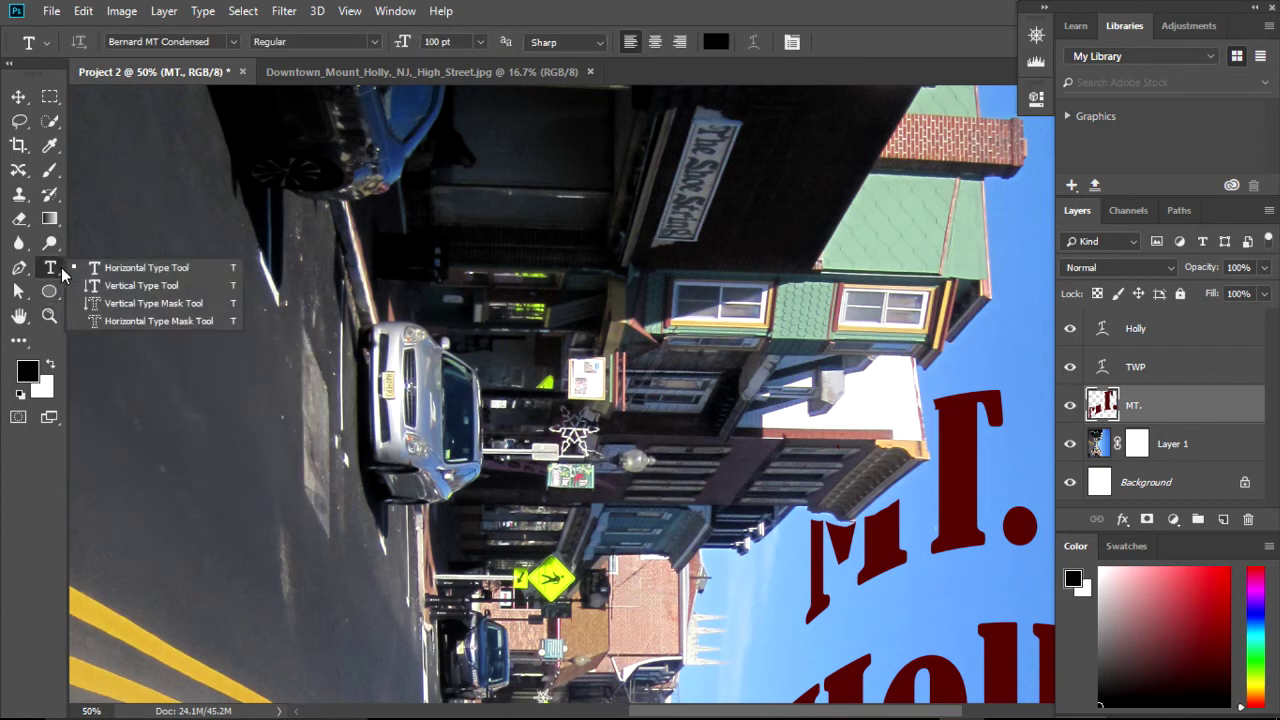
pyautogui.click(57, 250)
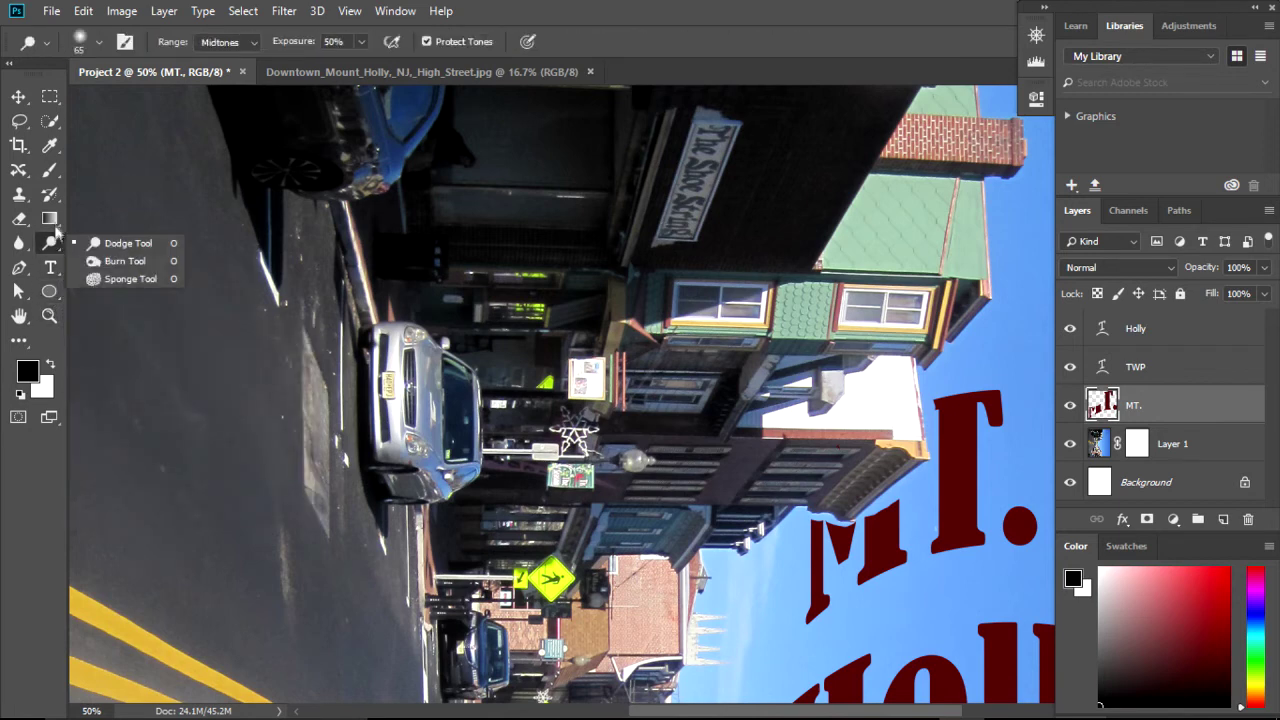
pyautogui.click(55, 220)
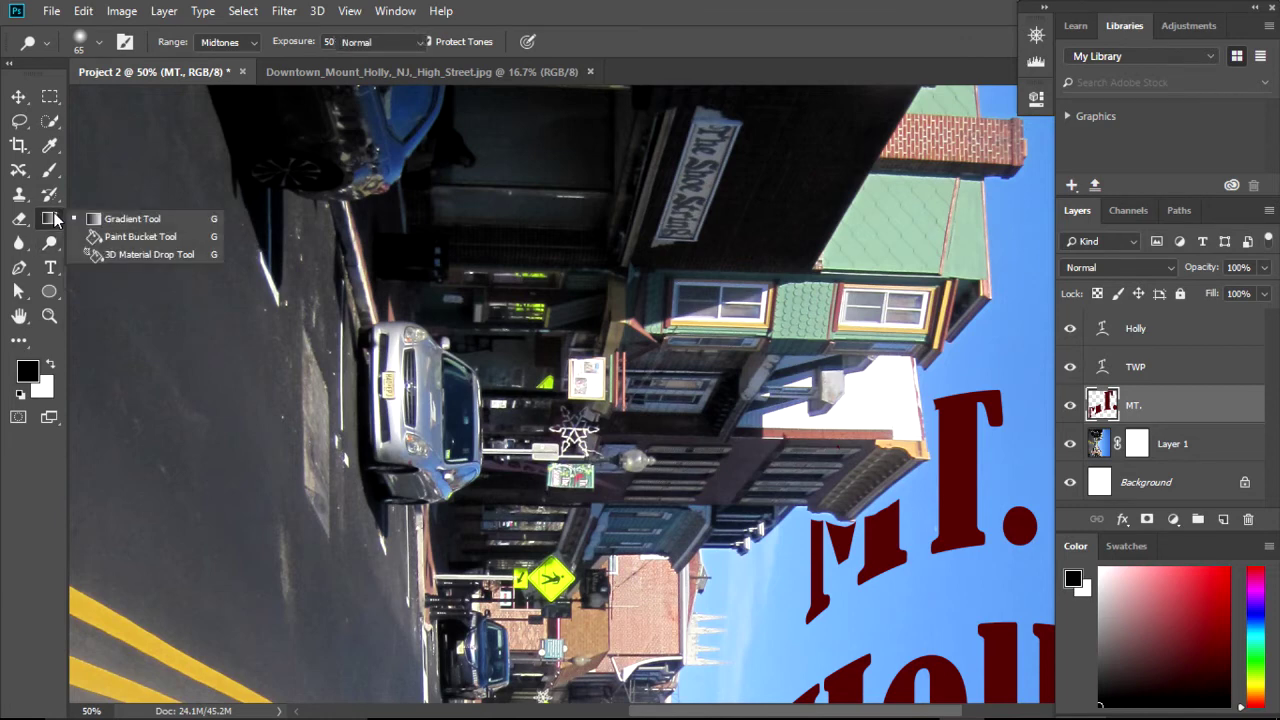
pyautogui.click(61, 164)
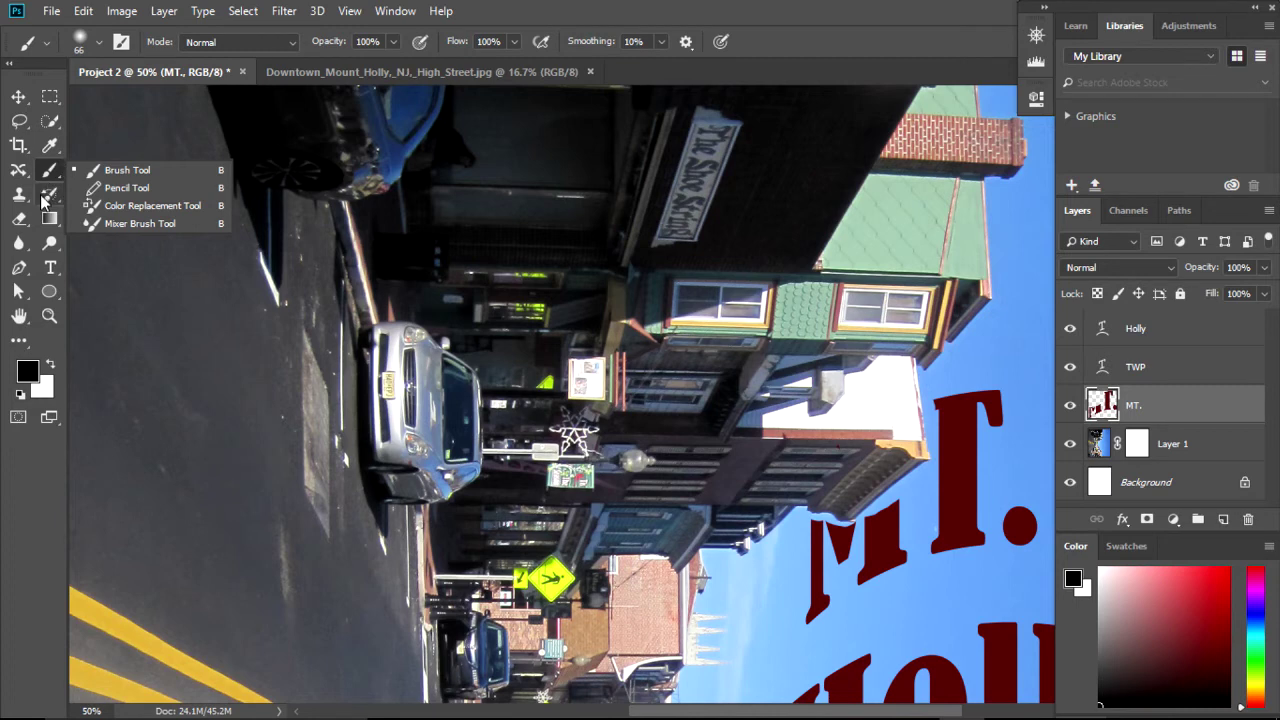
pyautogui.click(51, 200)
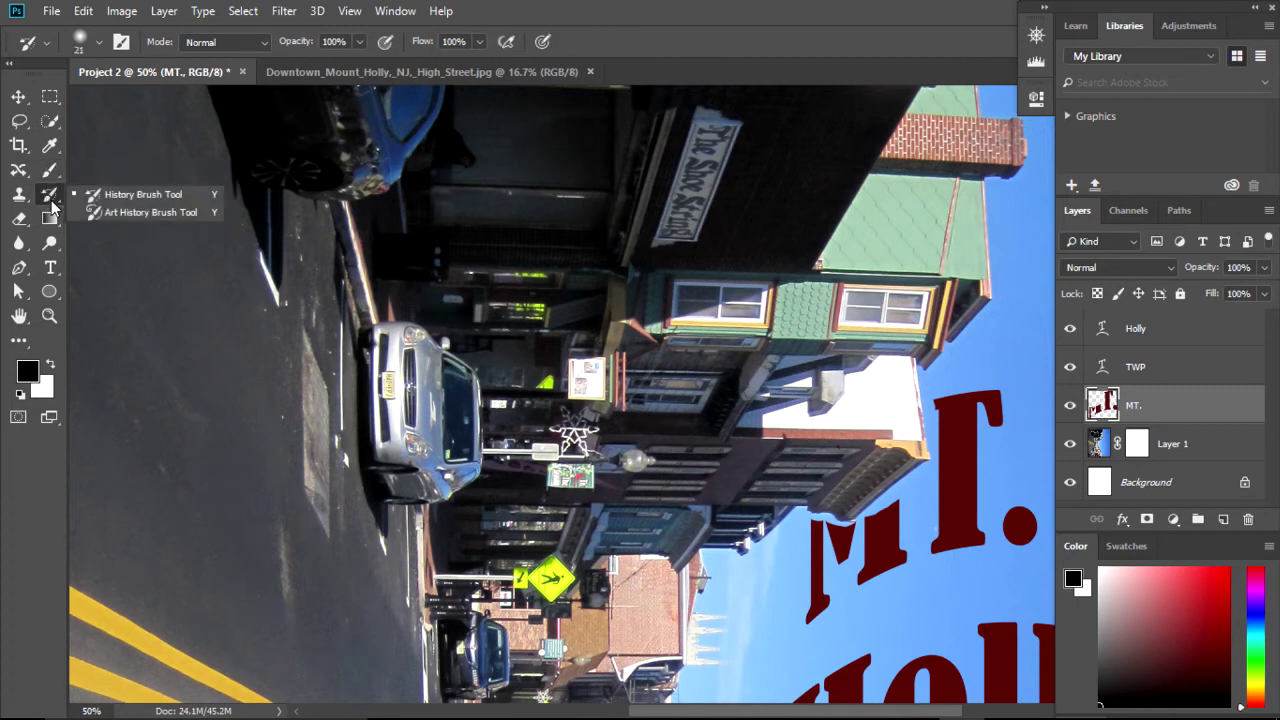
# - Browse the toolbar flyouts: toolbar customisation, eraser, clone stamp, blur and pen tools
pyautogui.click(24, 350)
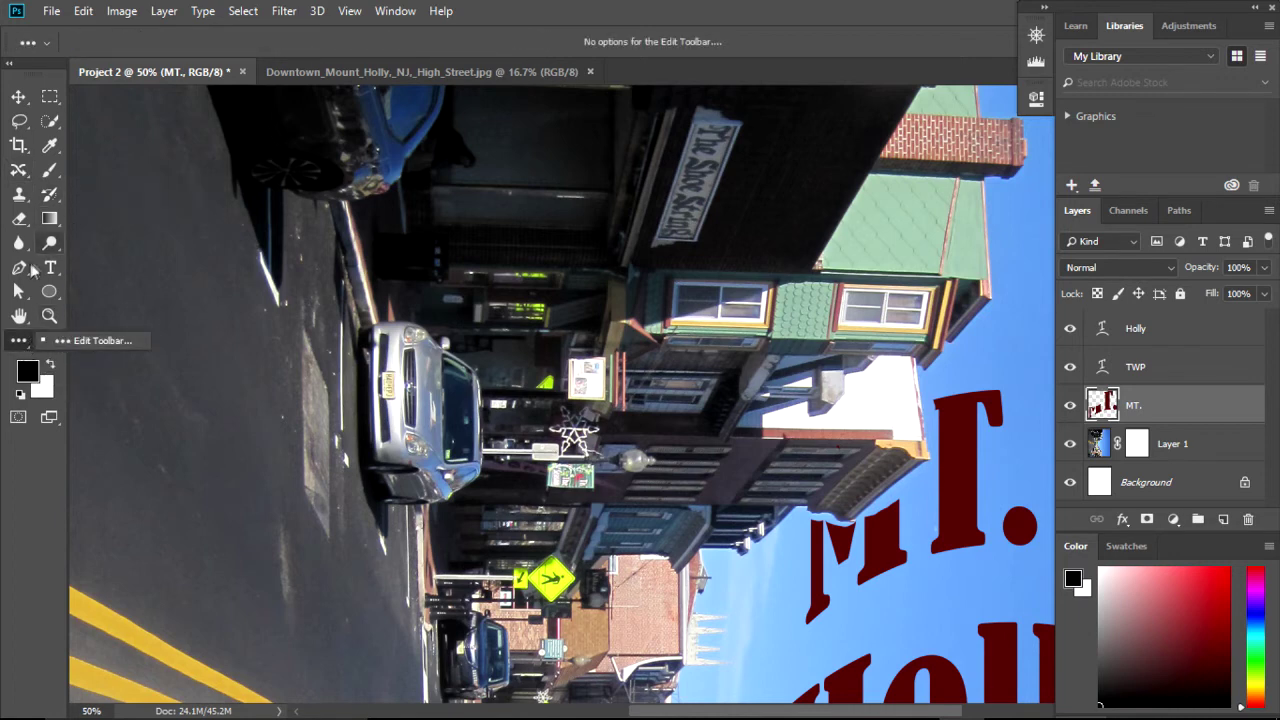
pyautogui.click(24, 224)
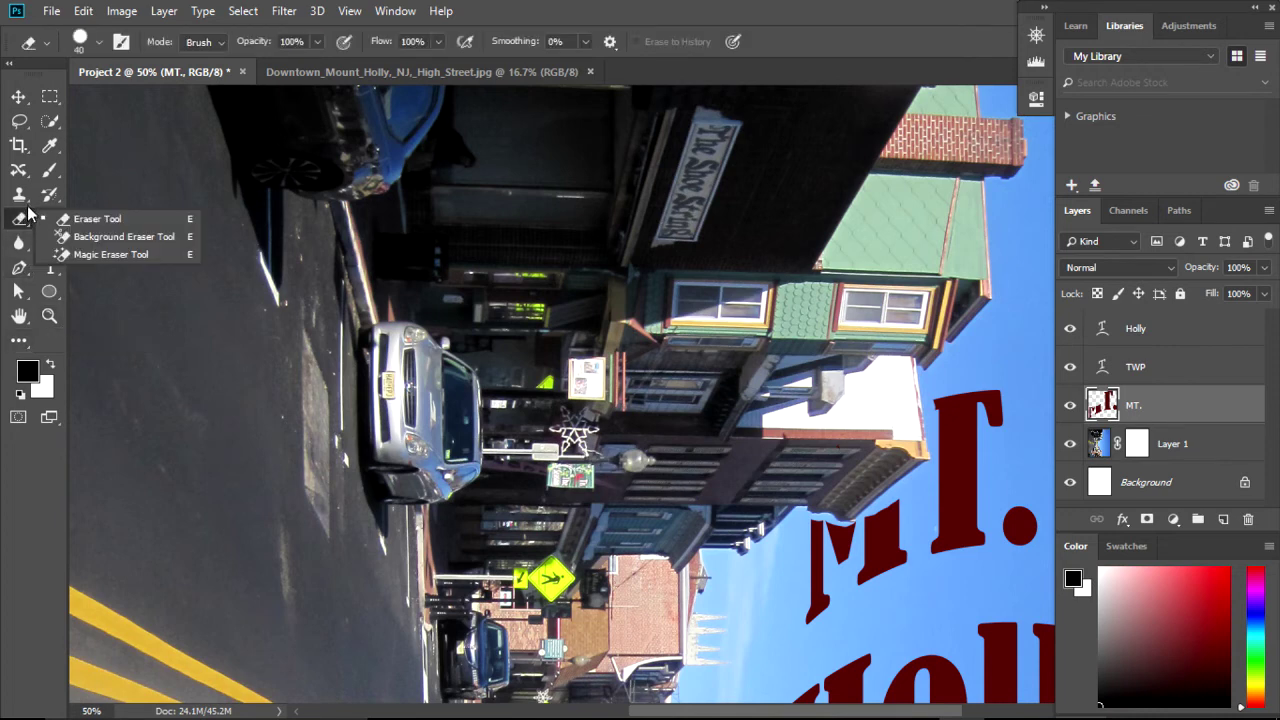
pyautogui.click(29, 205)
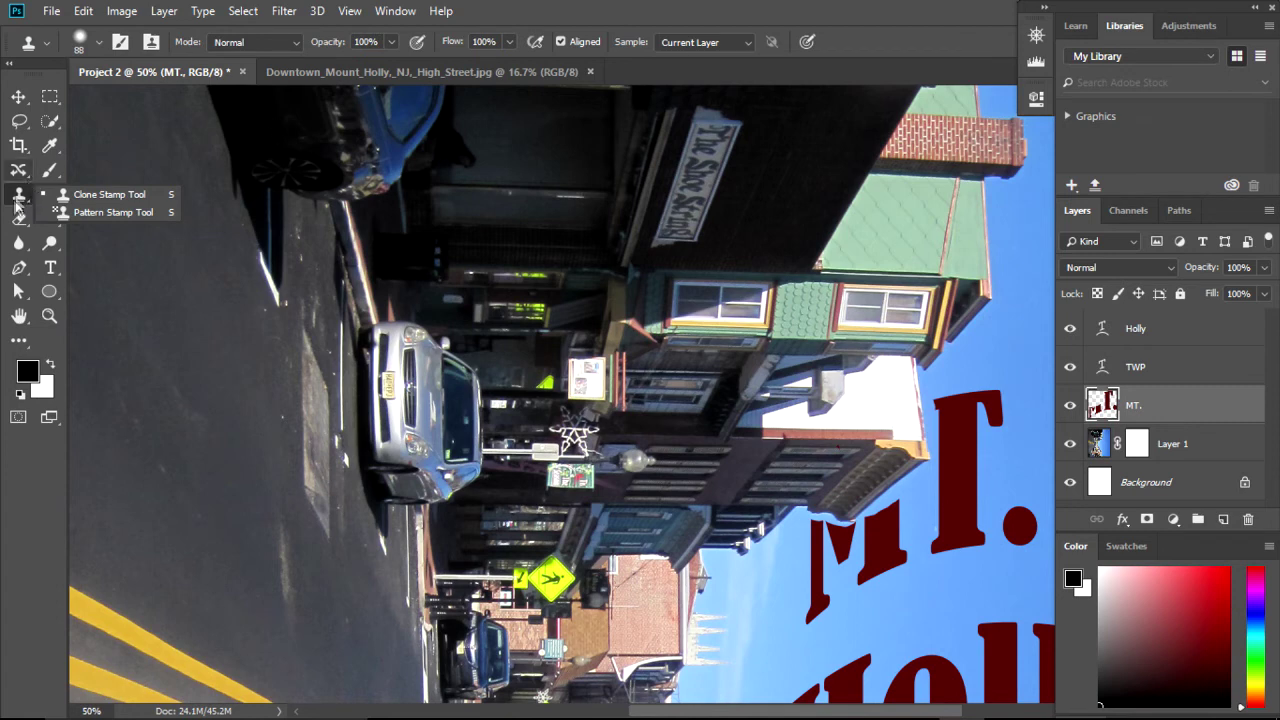
pyautogui.click(22, 247)
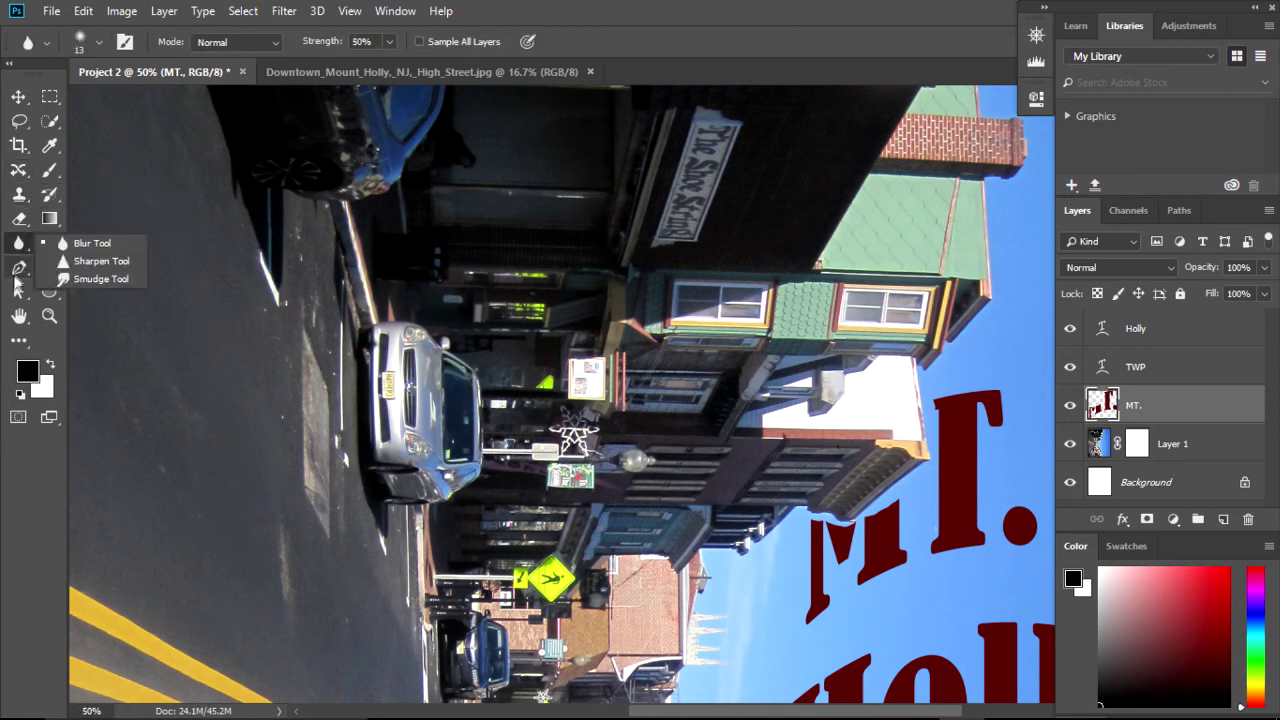
pyautogui.click(22, 275)
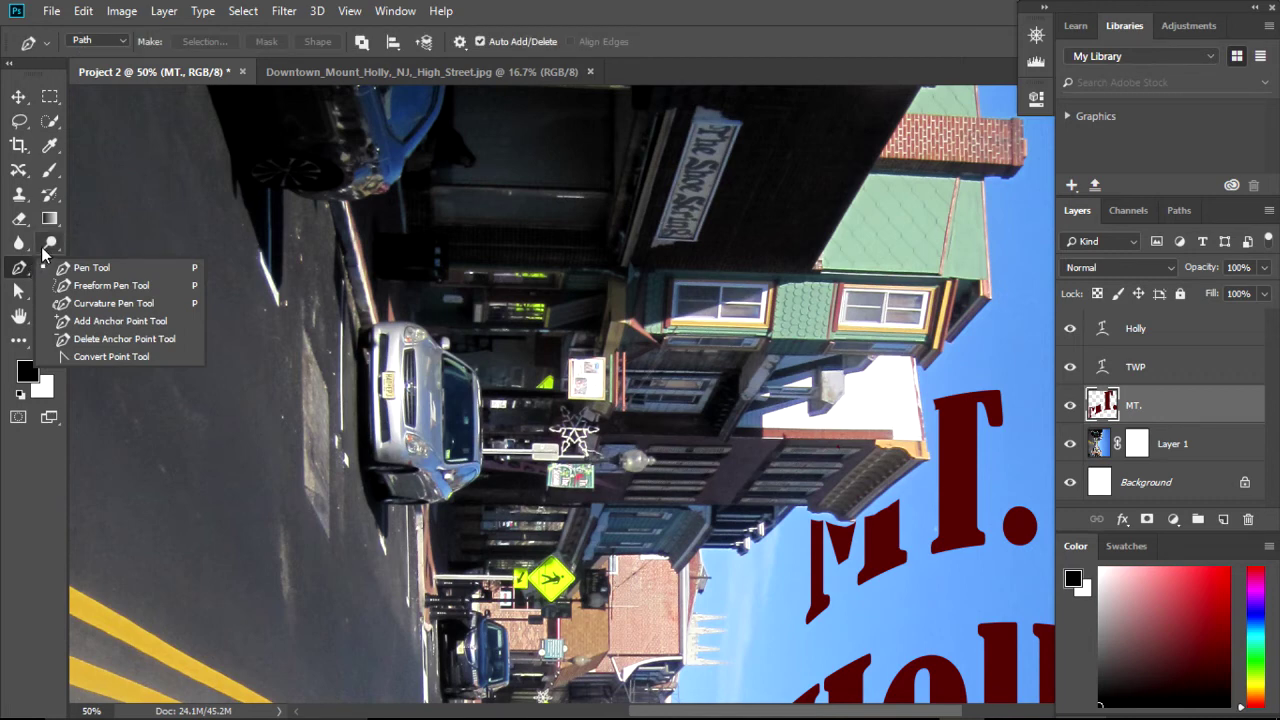
# - Step backward through the history several times until the M of MT. is fully restored
pyautogui.click(84, 14)
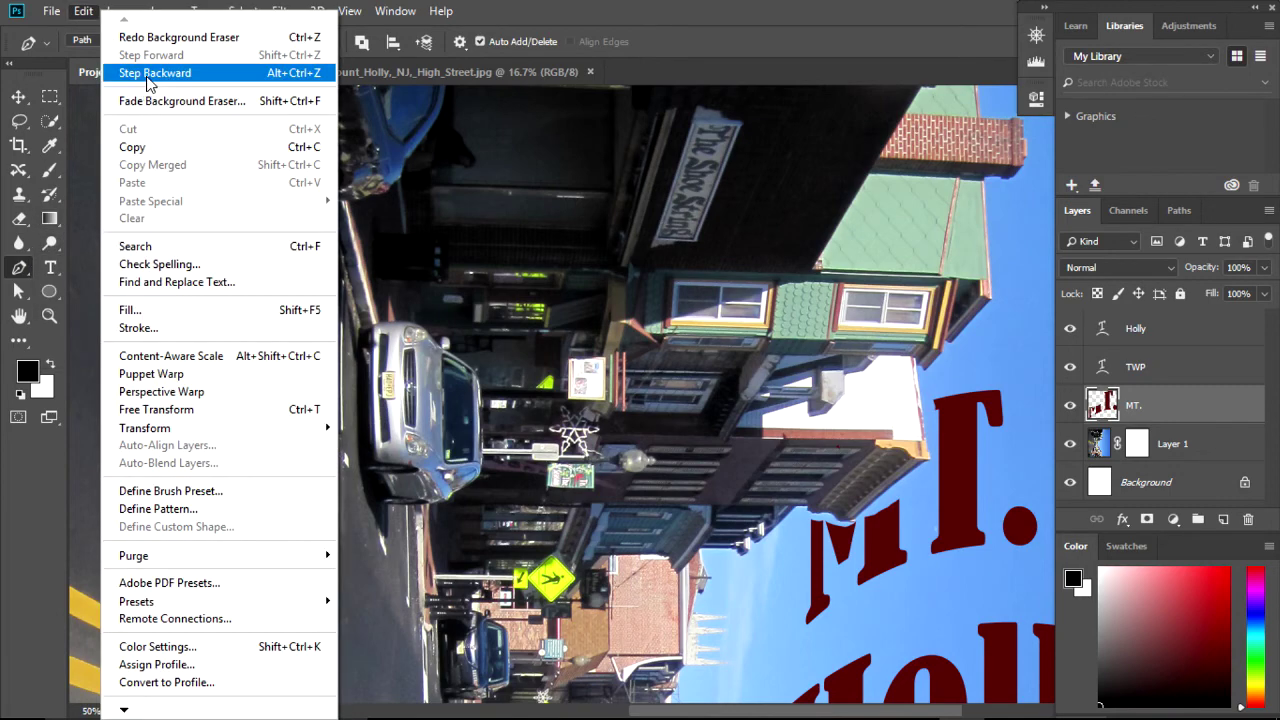
pyautogui.click(148, 76)
pyautogui.click(84, 11)
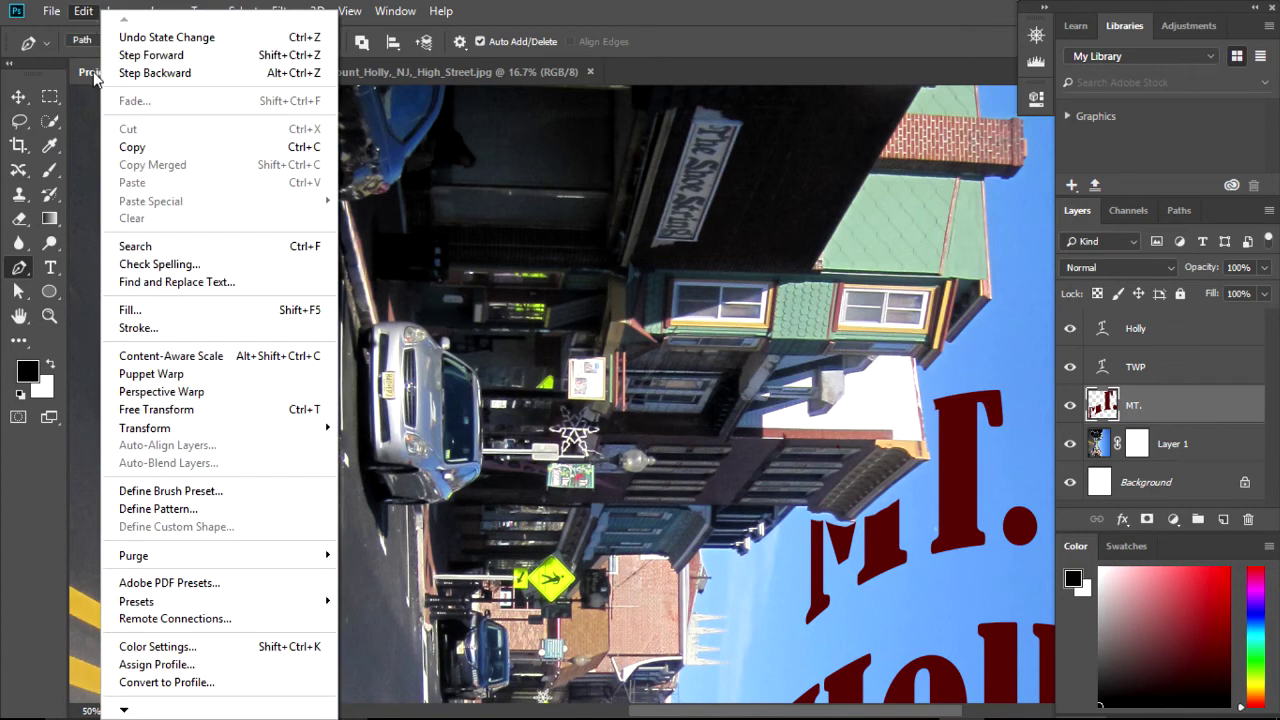
pyautogui.click(127, 76)
pyautogui.click(84, 11)
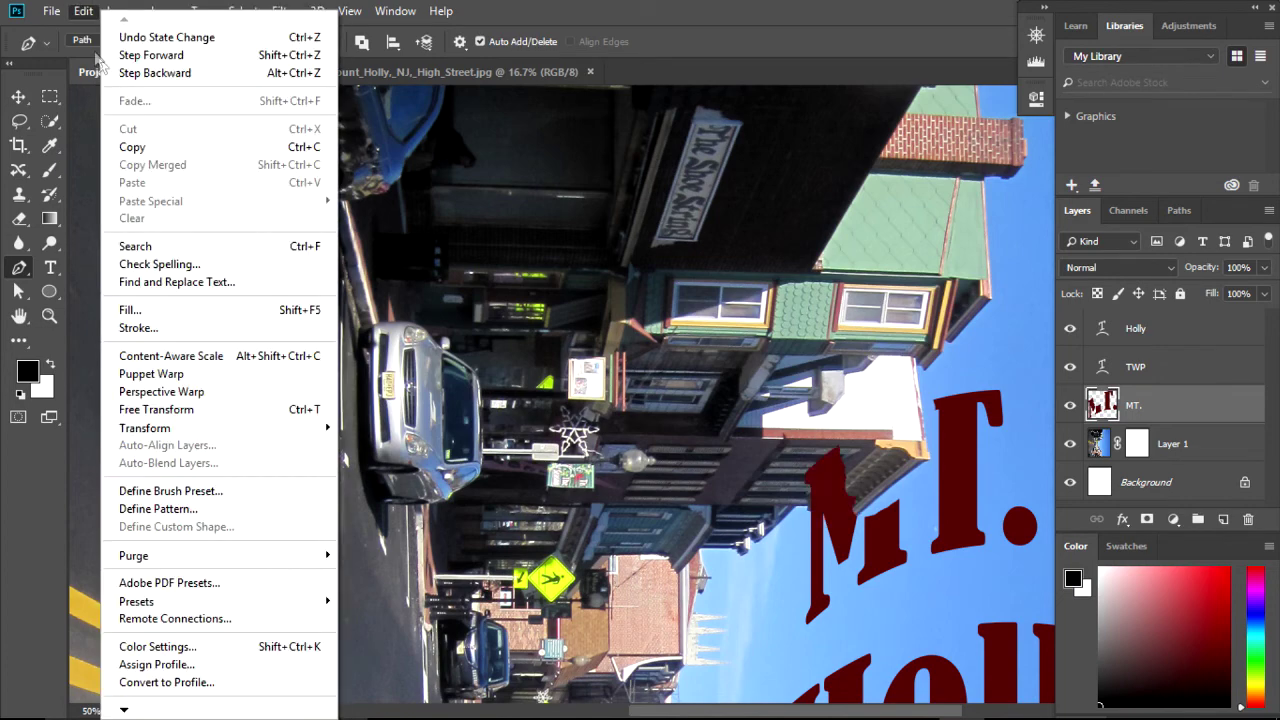
pyautogui.click(114, 76)
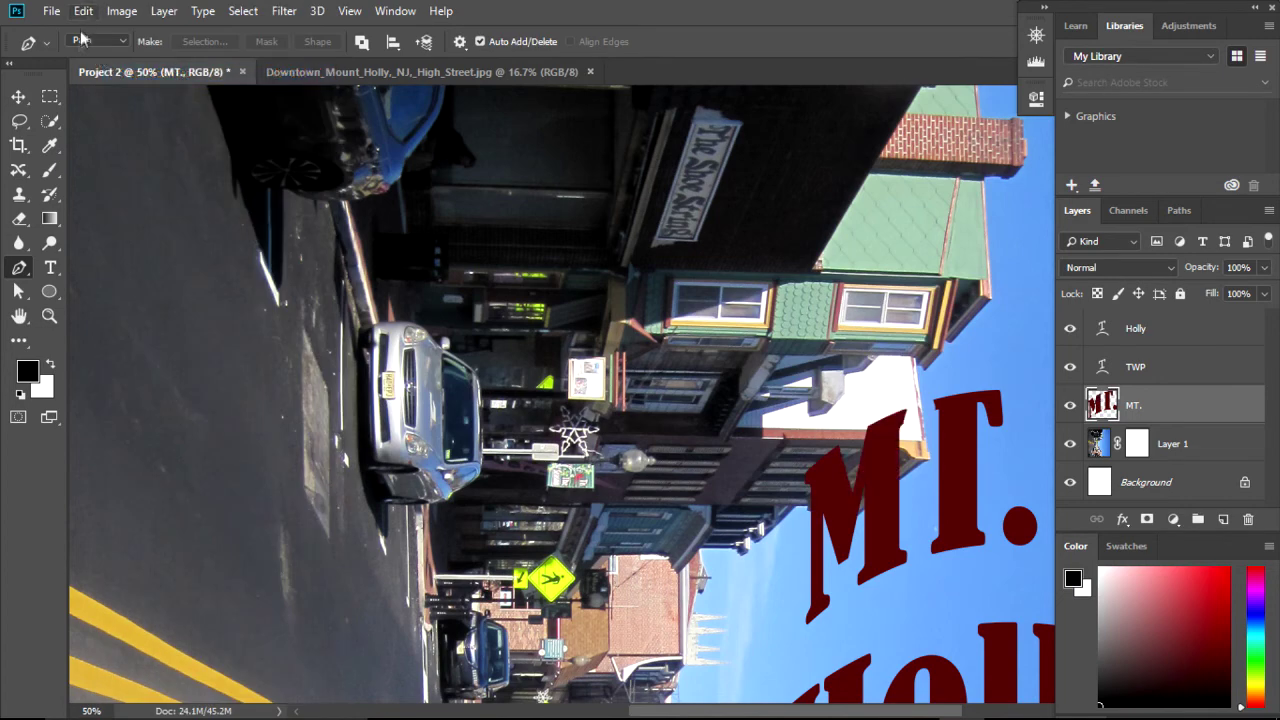
pyautogui.click(49, 316)
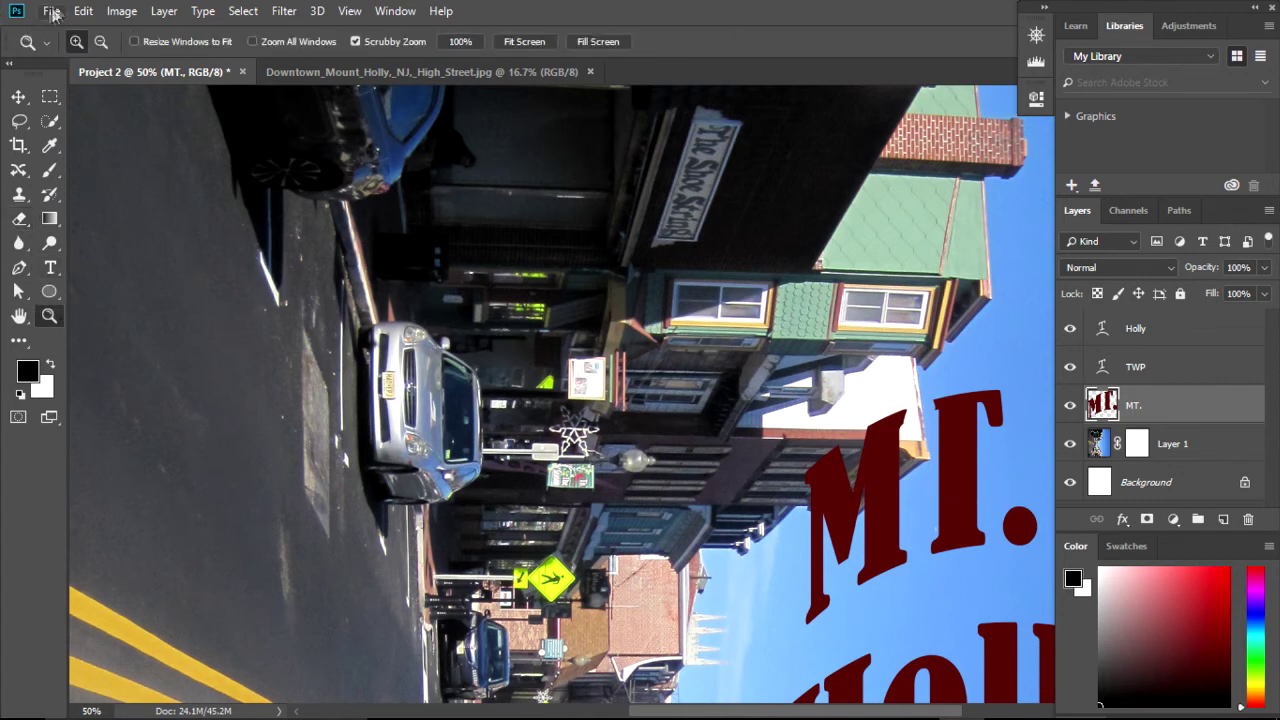
pyautogui.click(157, 12)
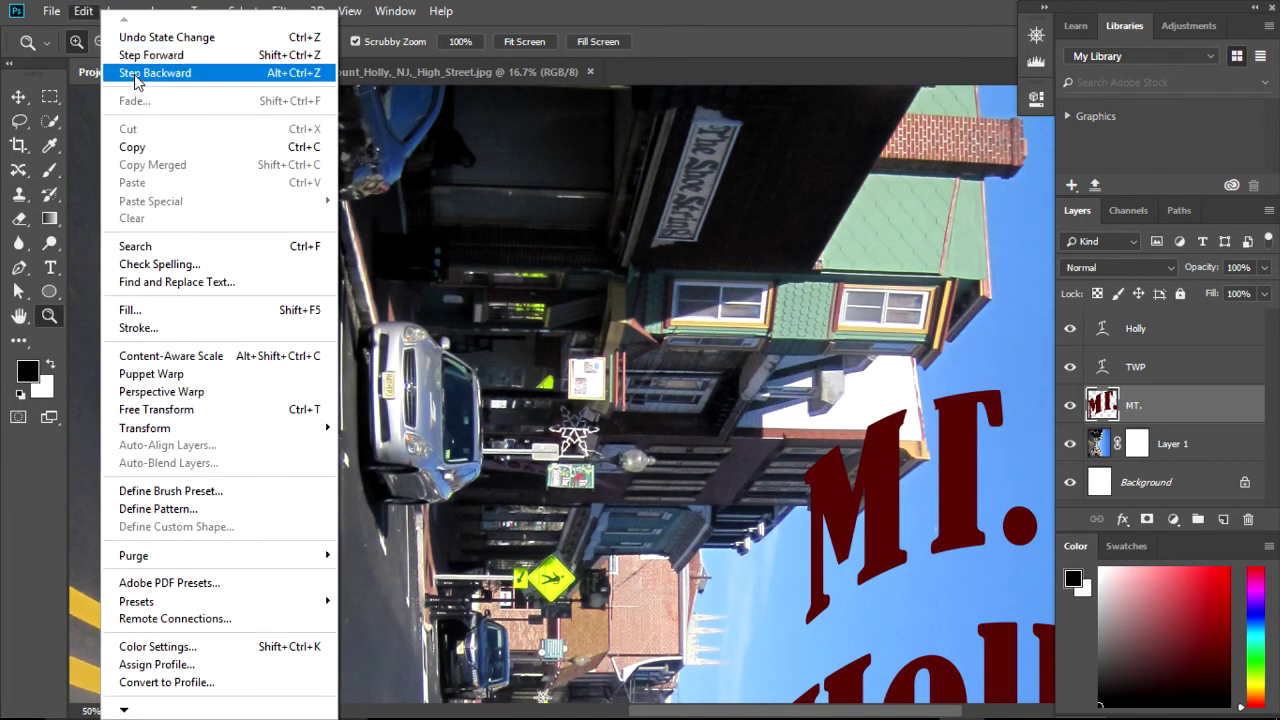
pyautogui.click(134, 75)
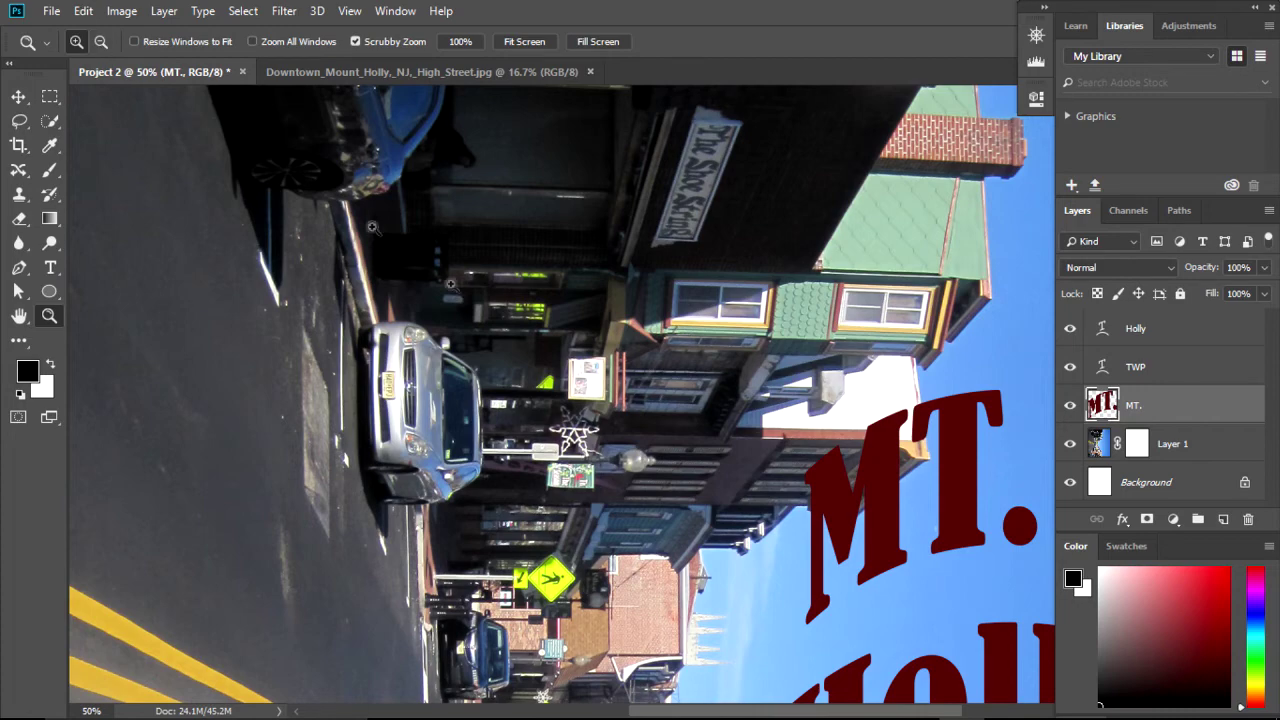
# - Zoom to about 260% and erase the T's stem and the M where they cross the building corner
pyautogui.moveTo(880, 432); pyautogui.dragTo(910, 441)
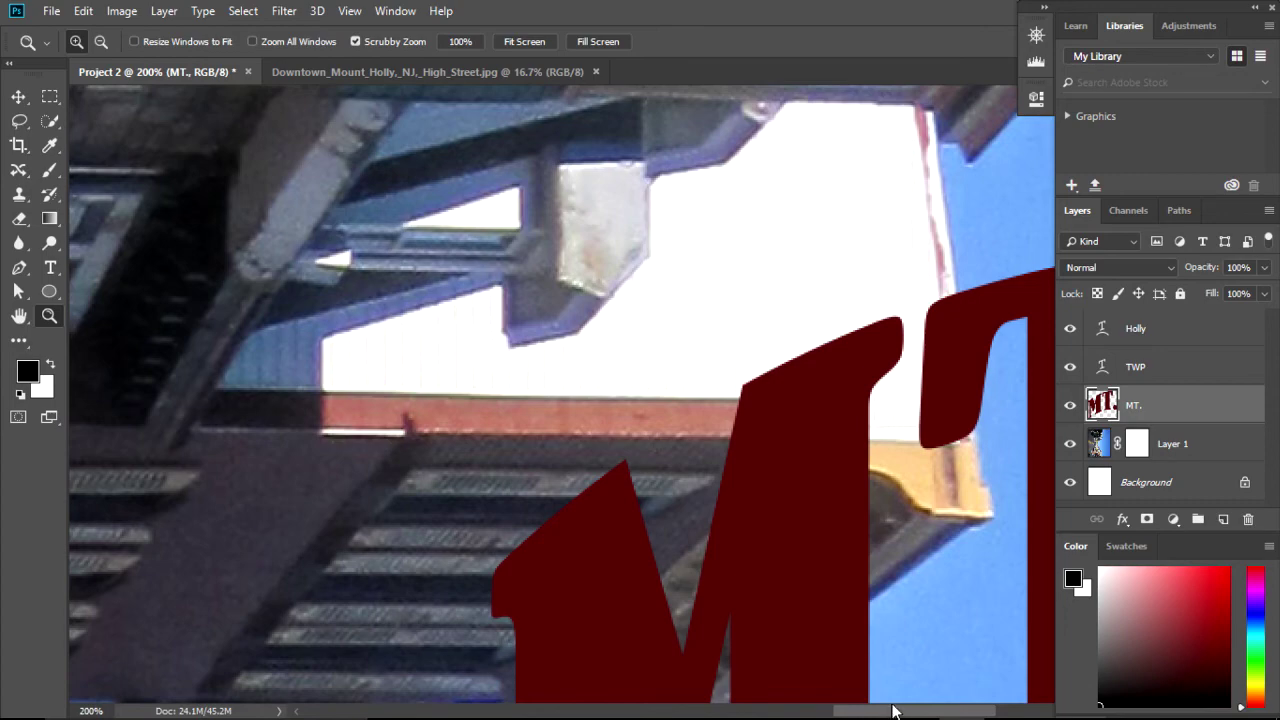
pyautogui.moveTo(893, 700)
pyautogui.mouseDown()
pyautogui.moveTo(908, 716)
pyautogui.moveTo(928, 712)
pyautogui.mouseUp()
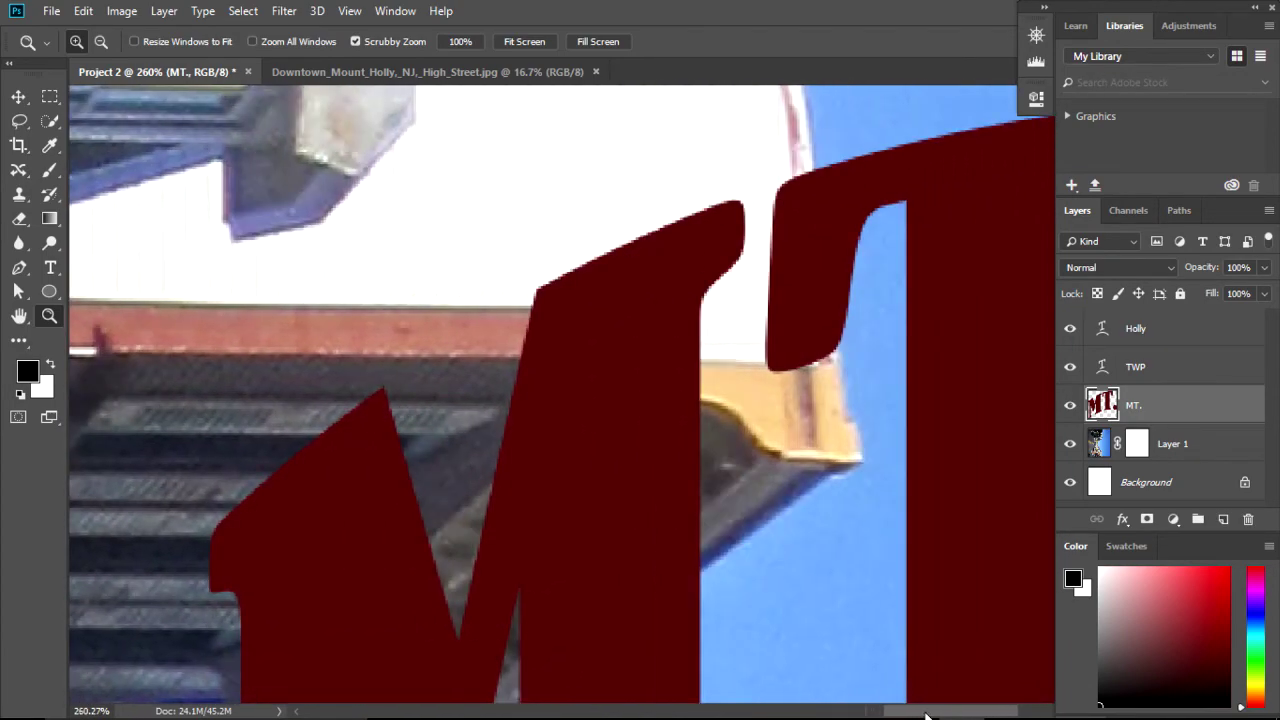
pyautogui.click(20, 219)
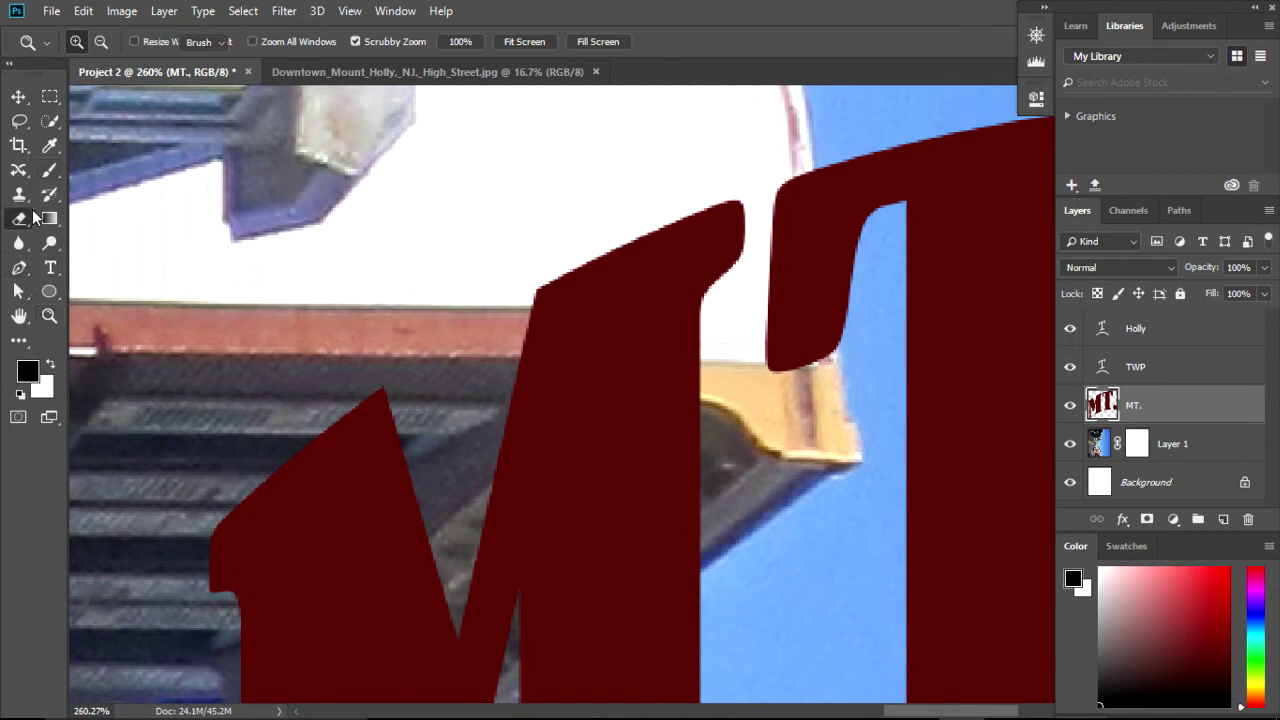
pyautogui.click(810, 380)
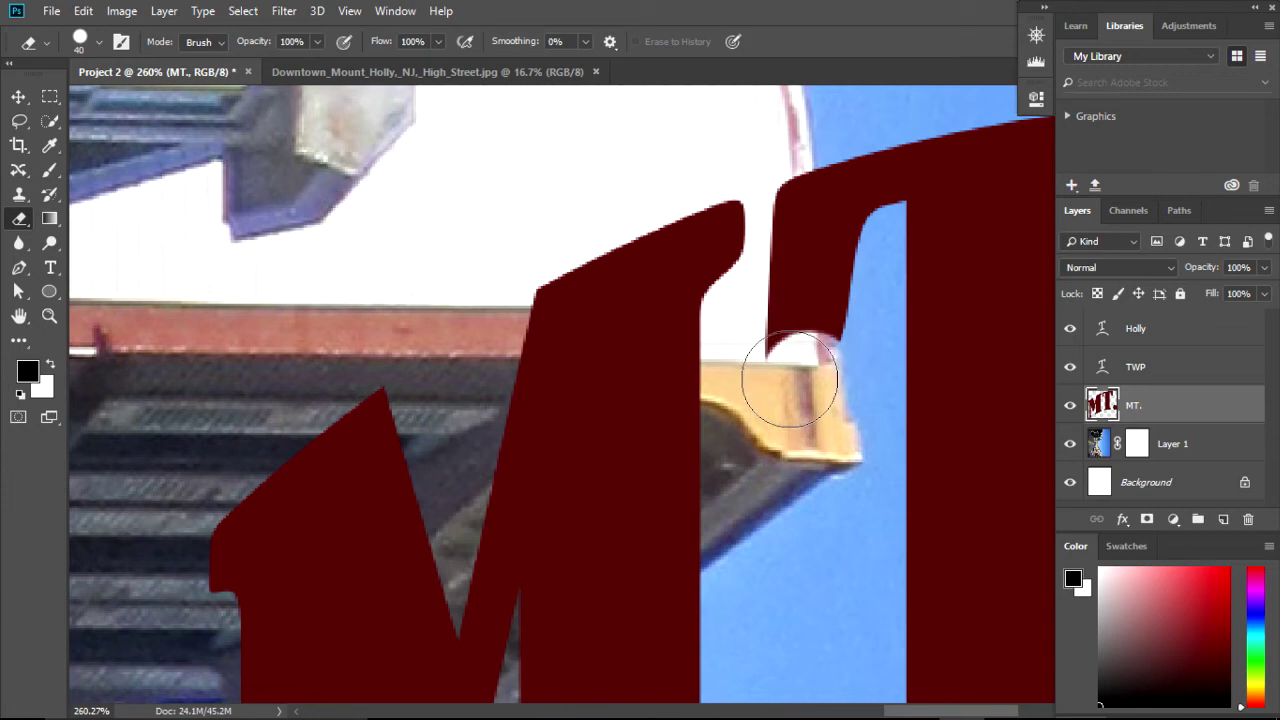
pyautogui.moveTo(778, 358)
pyautogui.mouseDown()
pyautogui.moveTo(785, 222)
pyautogui.moveTo(760, 162)
pyautogui.mouseUp()
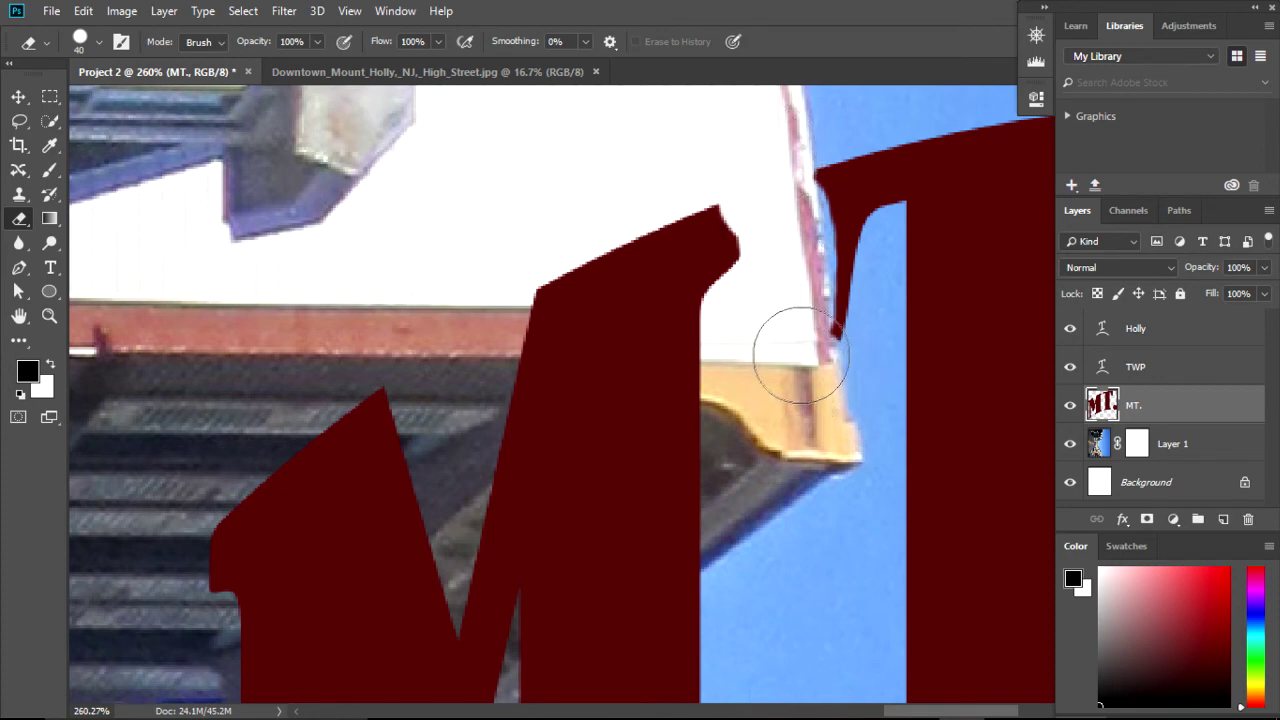
pyautogui.moveTo(709, 216)
pyautogui.mouseDown()
pyautogui.moveTo(688, 346)
pyautogui.moveTo(543, 370)
pyautogui.moveTo(668, 332)
pyautogui.moveTo(663, 545)
pyautogui.moveTo(586, 537)
pyautogui.moveTo(509, 557)
pyautogui.moveTo(508, 448)
pyautogui.moveTo(600, 455)
pyautogui.moveTo(403, 632)
pyautogui.moveTo(257, 663)
pyautogui.moveTo(223, 606)
pyautogui.moveTo(351, 434)
pyautogui.moveTo(398, 480)
pyautogui.moveTo(314, 586)
pyautogui.moveTo(375, 462)
pyautogui.mouseUp()
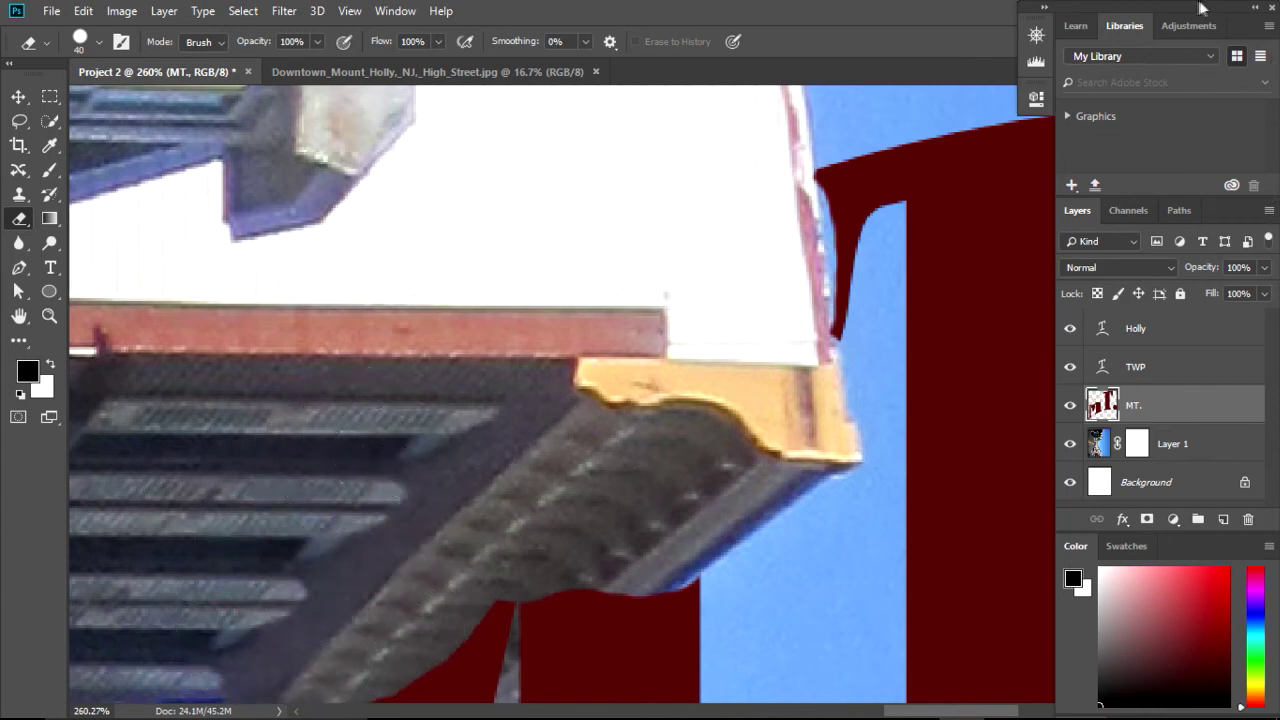
pyautogui.moveTo(1202, 8); pyautogui.dragTo(1069, 8)
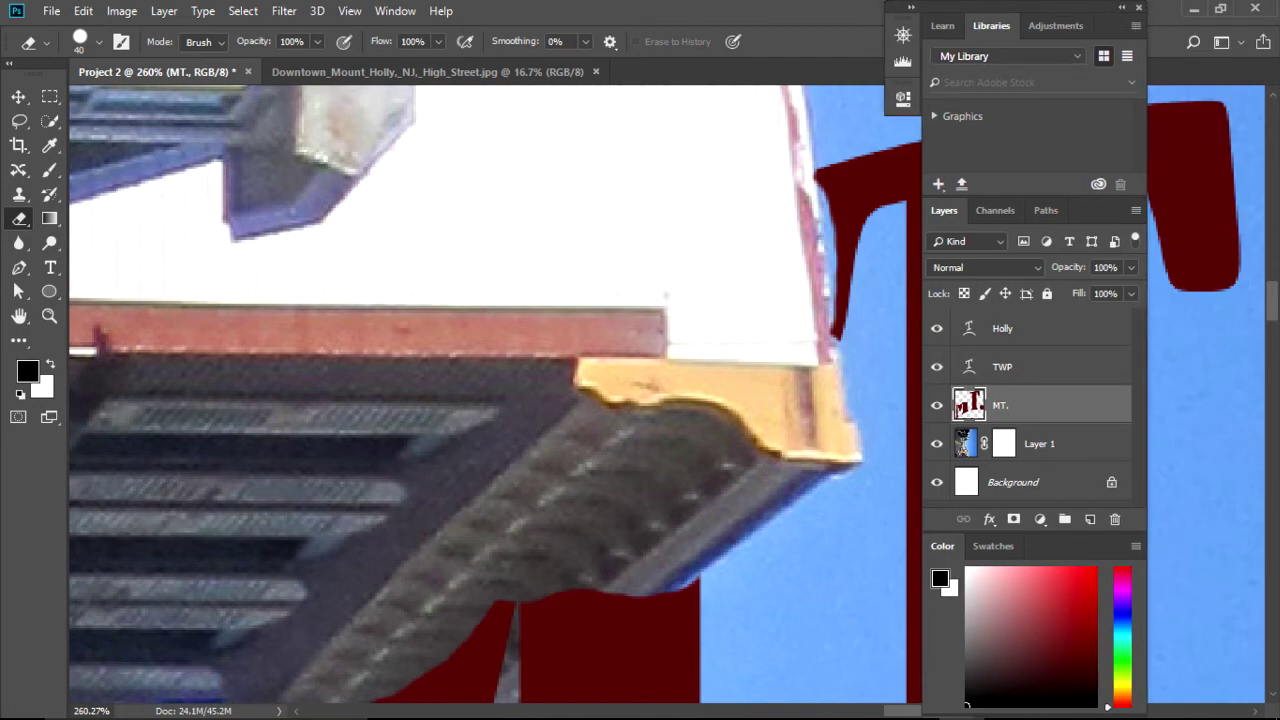
# - Erase the M's top-left corner and left stem along the grey cornice, undoing one overshoot
pyautogui.moveTo(1276, 315); pyautogui.dragTo(1274, 340)
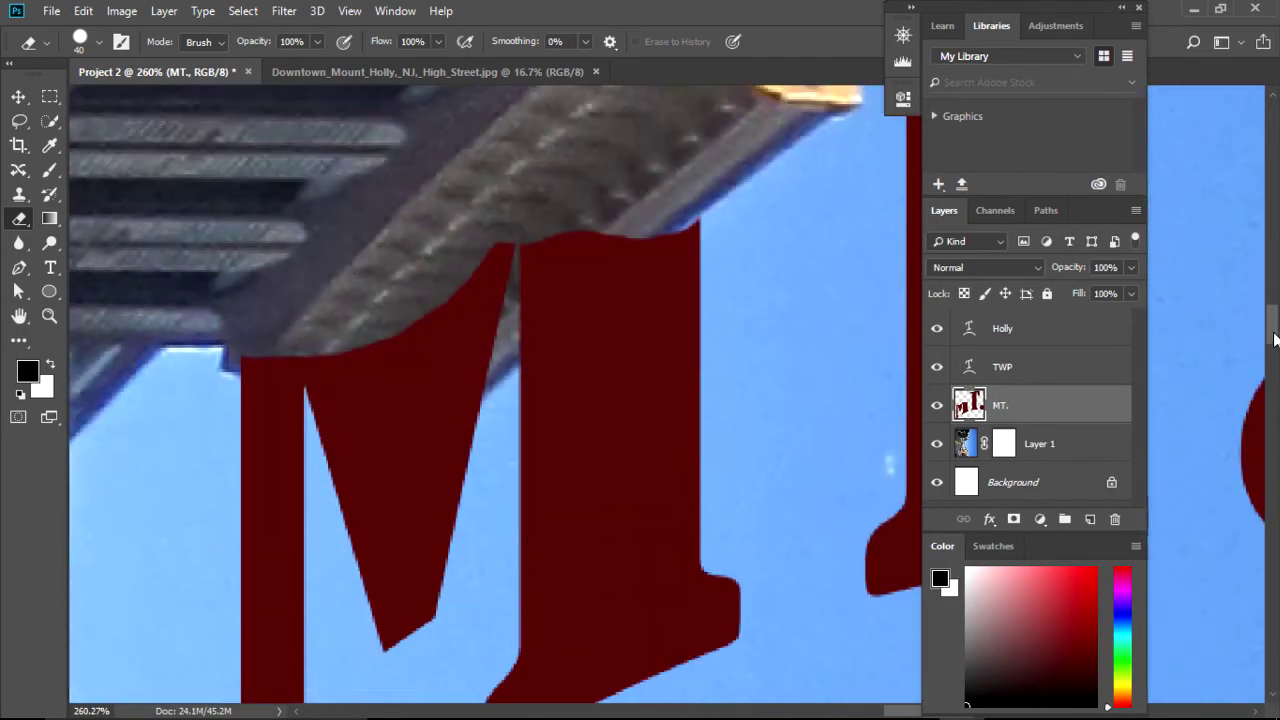
pyautogui.moveTo(500, 250)
pyautogui.mouseDown()
pyautogui.moveTo(471, 271)
pyautogui.moveTo(426, 370)
pyautogui.mouseUp()
pyautogui.moveTo(427, 370)
pyautogui.mouseDown()
pyautogui.moveTo(600, 206)
pyautogui.moveTo(610, 178)
pyautogui.moveTo(670, 175)
pyautogui.mouseUp()
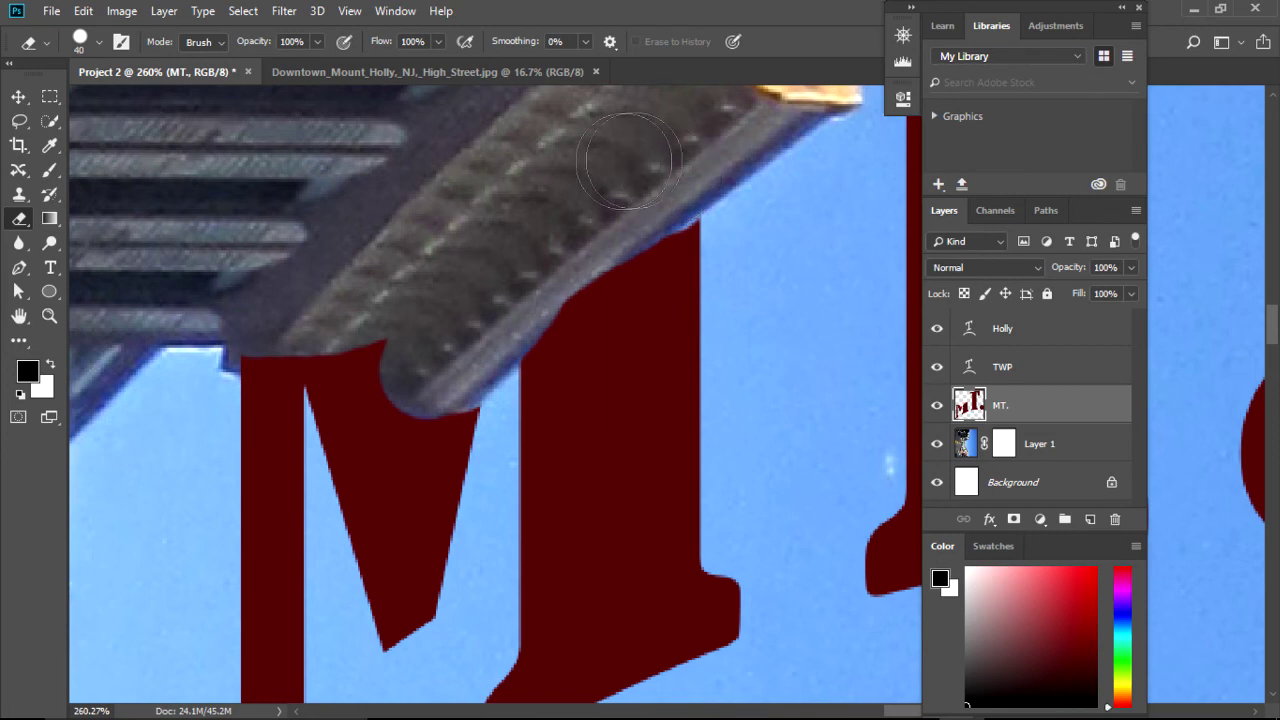
pyautogui.moveTo(357, 371)
pyautogui.mouseDown()
pyautogui.moveTo(394, 366)
pyautogui.moveTo(339, 390)
pyautogui.moveTo(229, 391)
pyautogui.mouseUp()
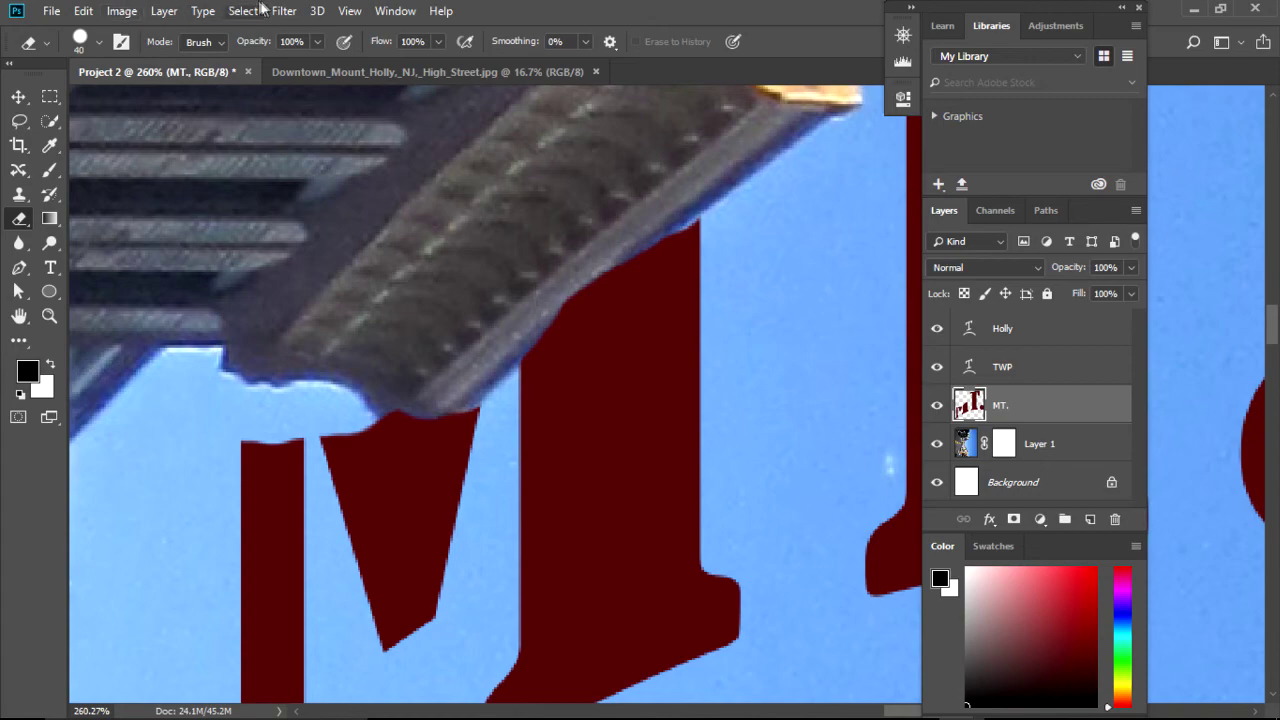
pyautogui.click(164, 12)
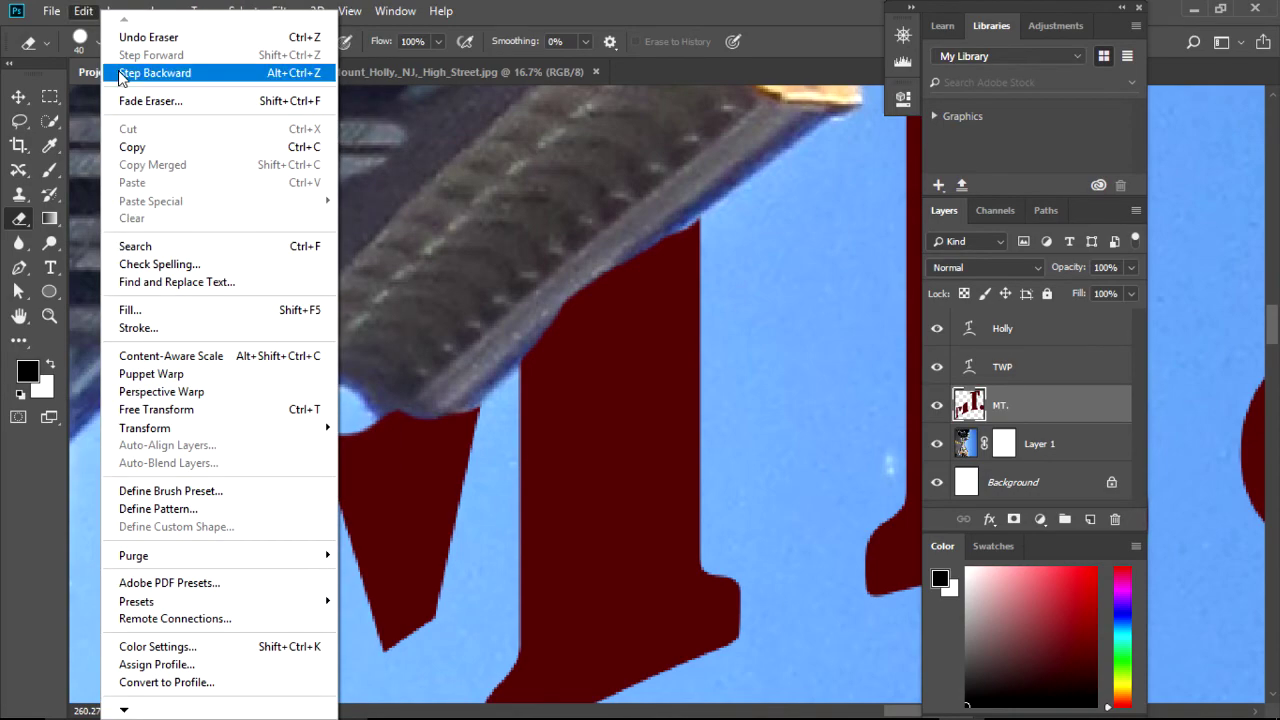
pyautogui.click(125, 73)
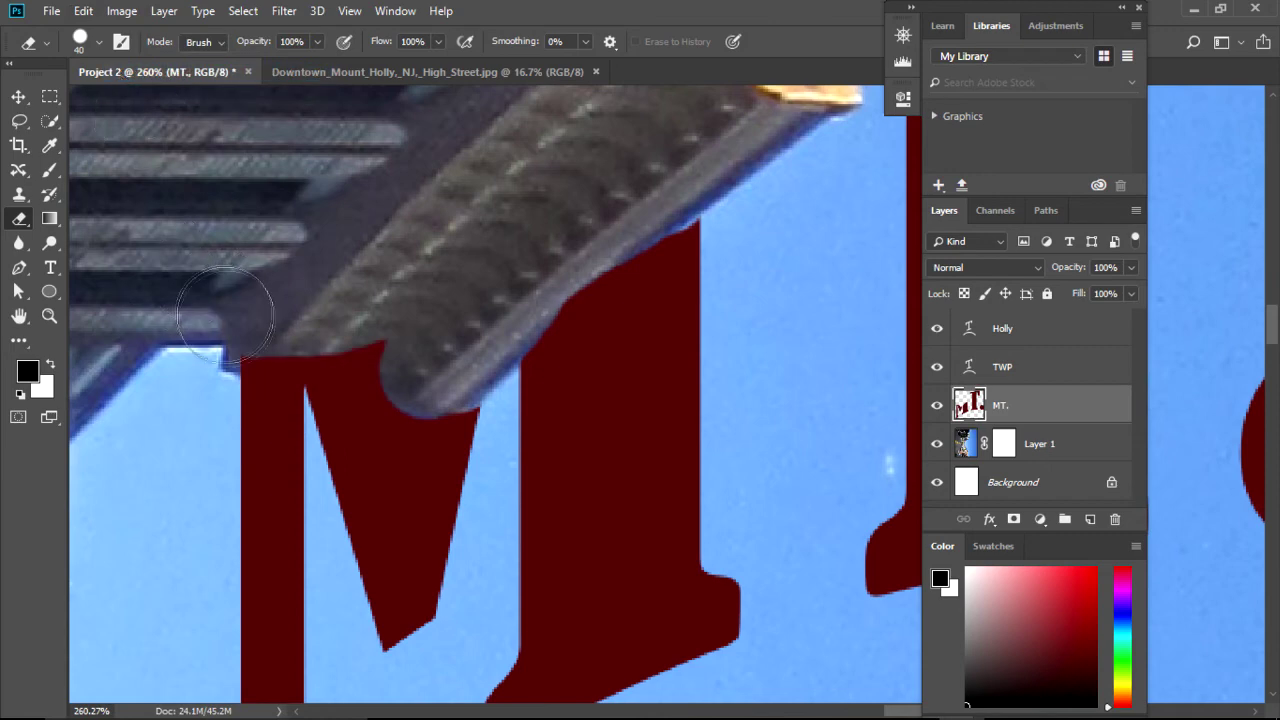
pyautogui.moveTo(371, 357)
pyautogui.mouseDown()
pyautogui.moveTo(414, 370)
pyautogui.moveTo(420, 357)
pyautogui.moveTo(408, 384)
pyautogui.moveTo(408, 354)
pyautogui.moveTo(434, 377)
pyautogui.mouseUp()
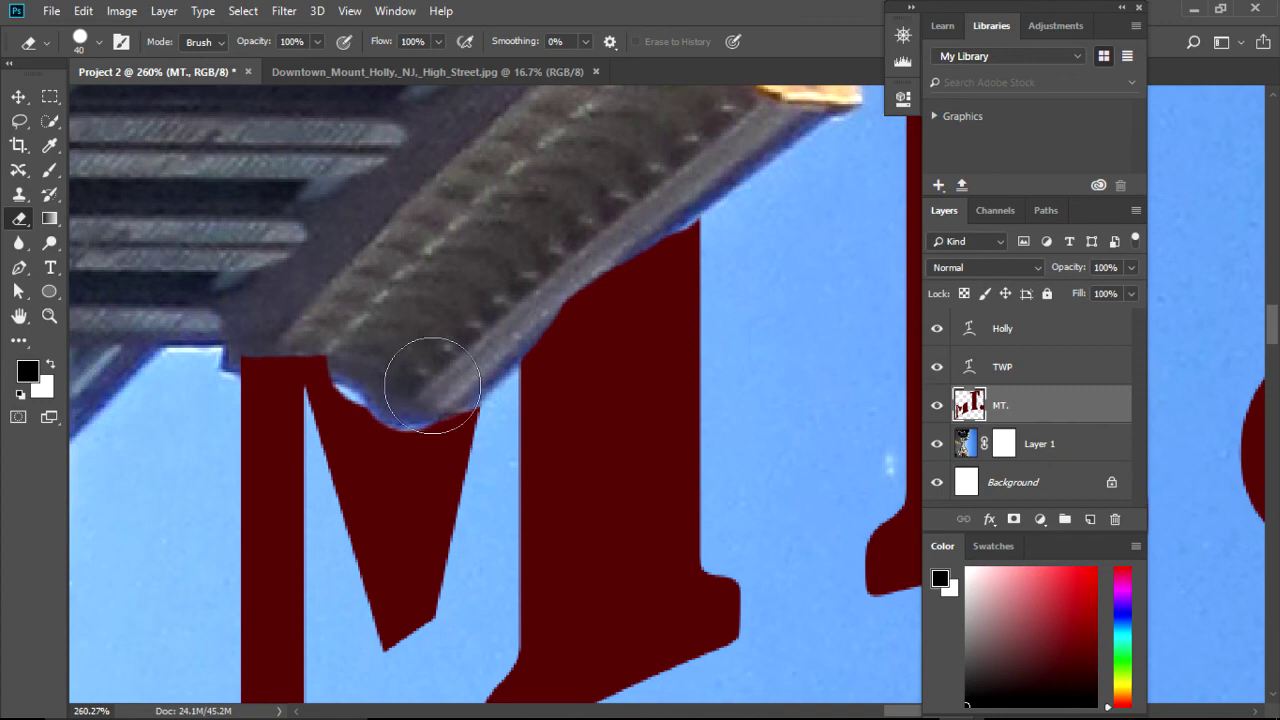
pyautogui.moveTo(289, 340)
pyautogui.mouseDown()
pyautogui.moveTo(286, 323)
pyautogui.moveTo(298, 330)
pyautogui.mouseUp()
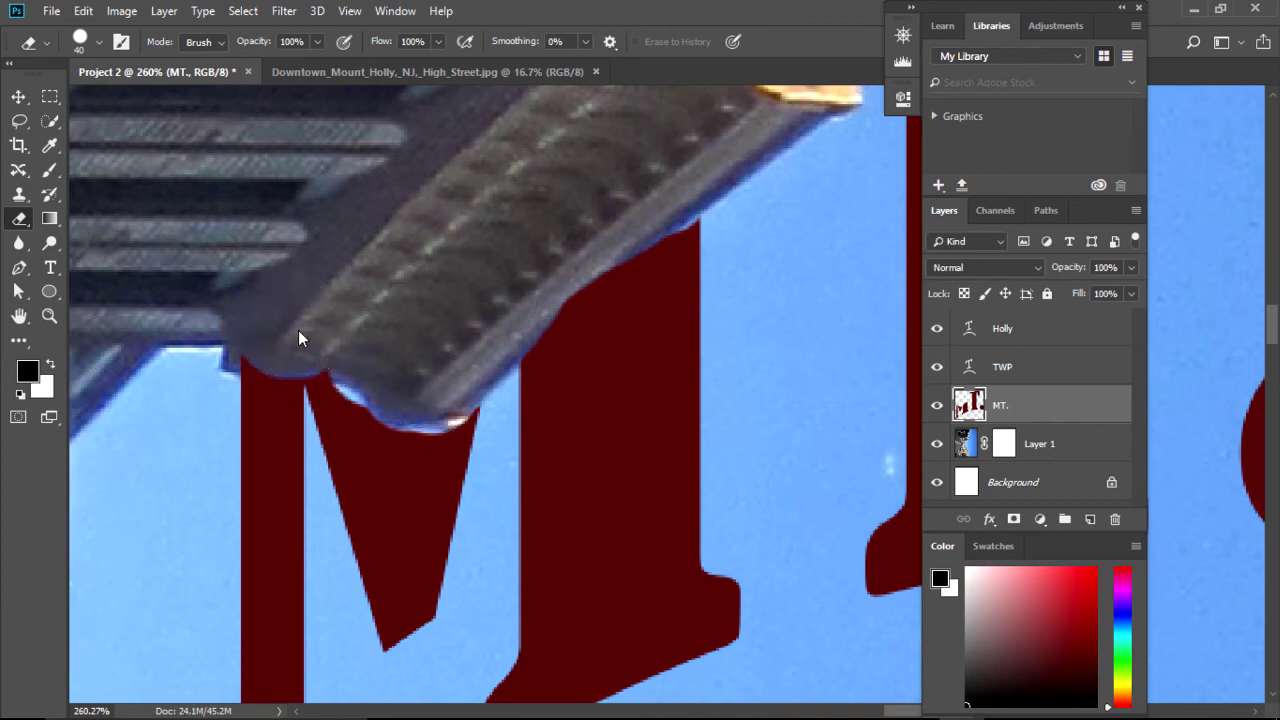
pyautogui.moveTo(305, 335); pyautogui.dragTo(259, 322)
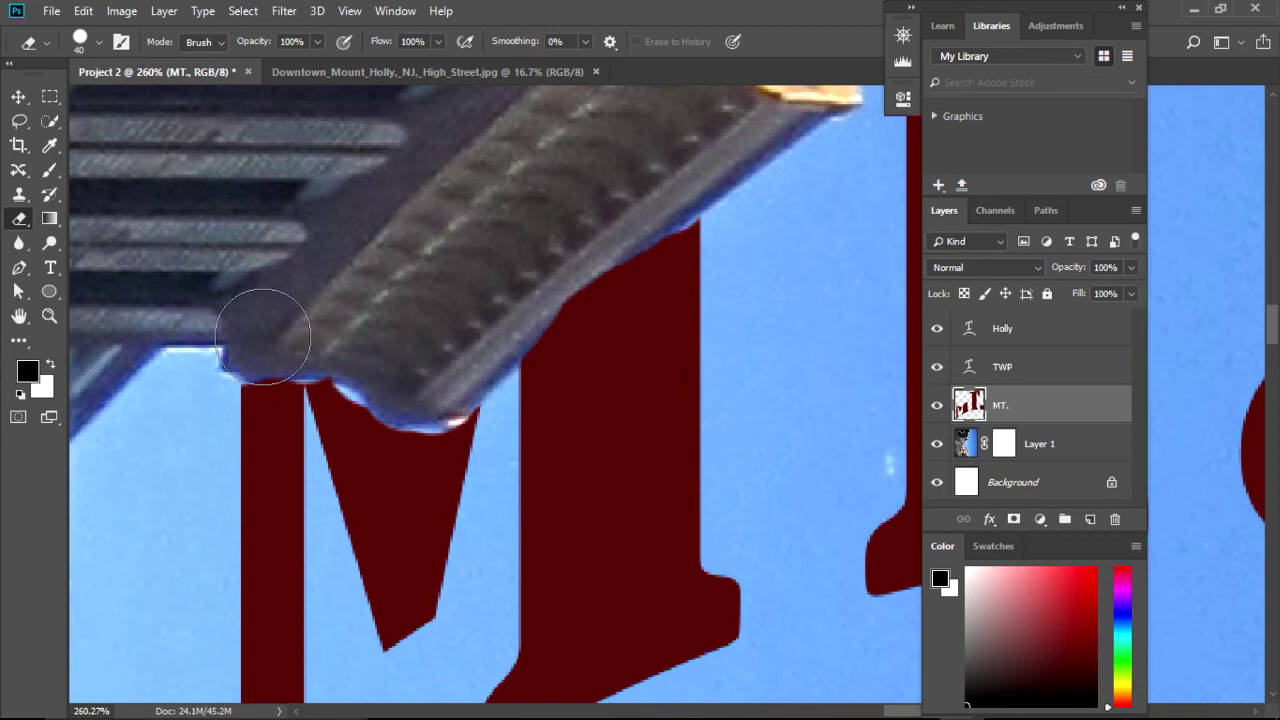
pyautogui.moveTo(263, 335); pyautogui.dragTo(262, 347)
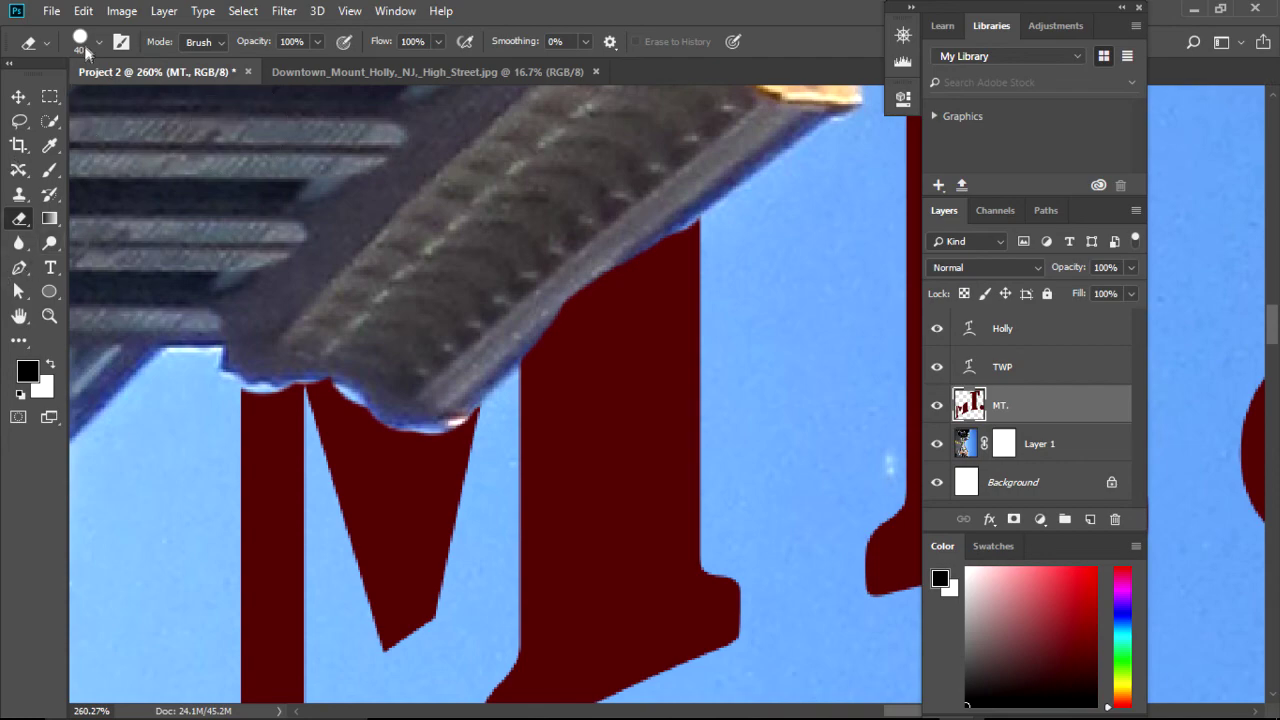
# - Zoom out to 50%, dock the panels back against the right edge, and select the TWP layer
pyautogui.click(52, 318)
pyautogui.click(101, 41)
pyautogui.click(825, 424)
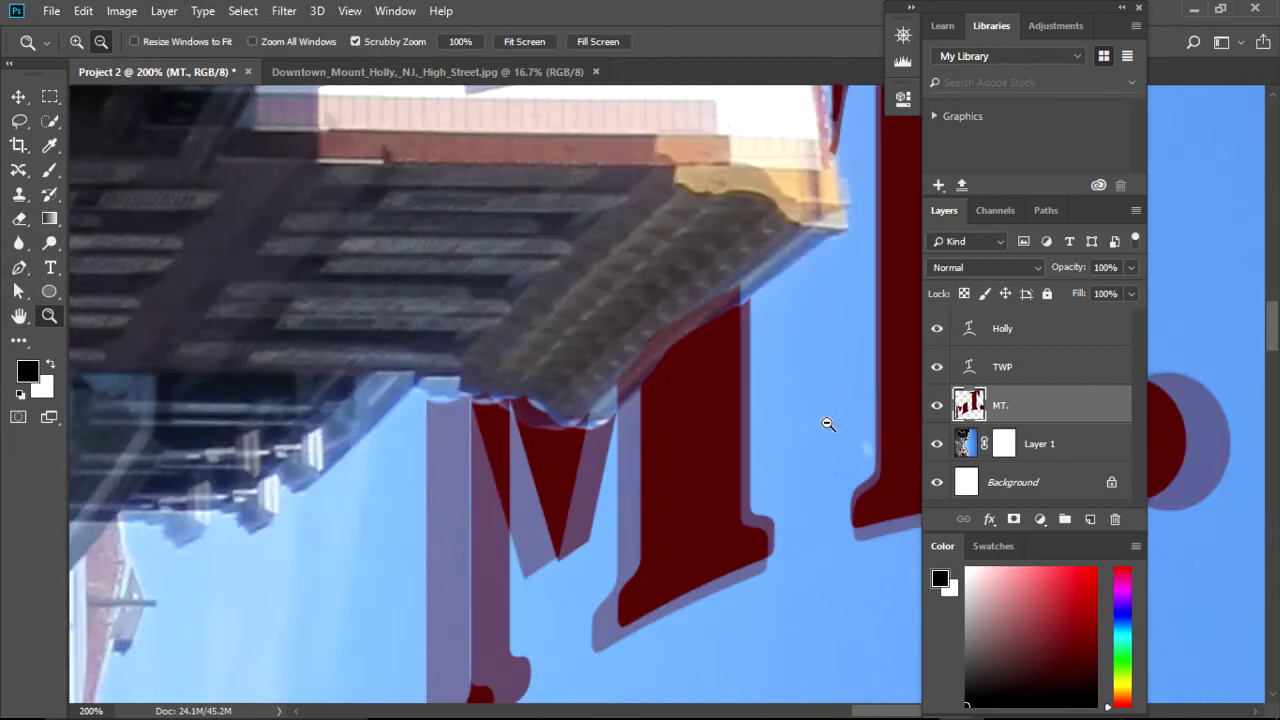
pyautogui.click(827, 423)
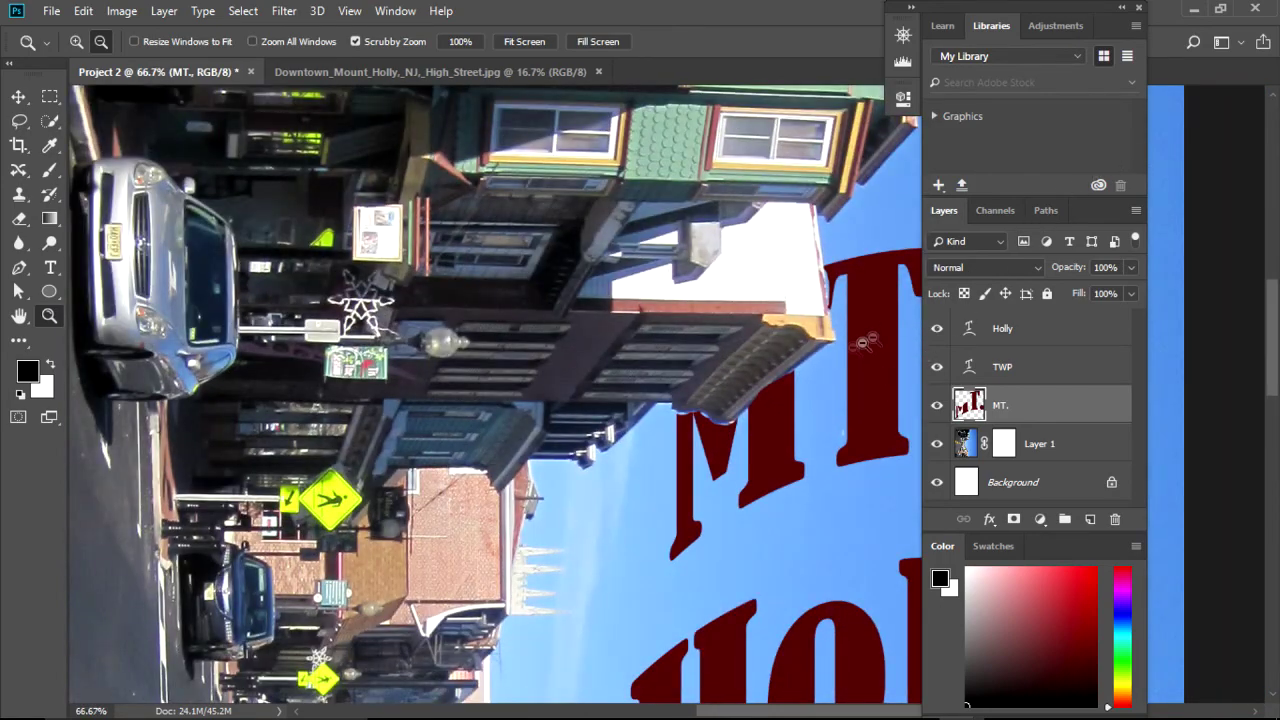
pyautogui.click(765, 372)
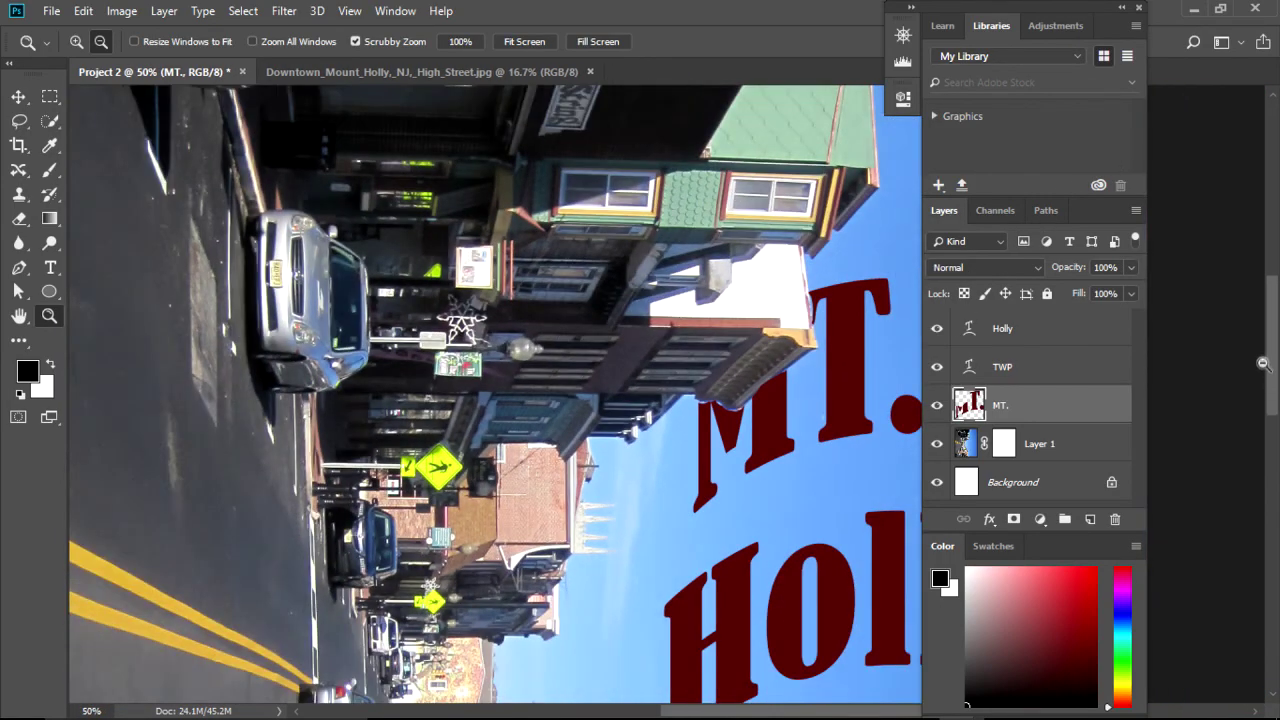
pyautogui.moveTo(1270, 355); pyautogui.dragTo(1270, 465)
pyautogui.scroll(3, 1270, 430)
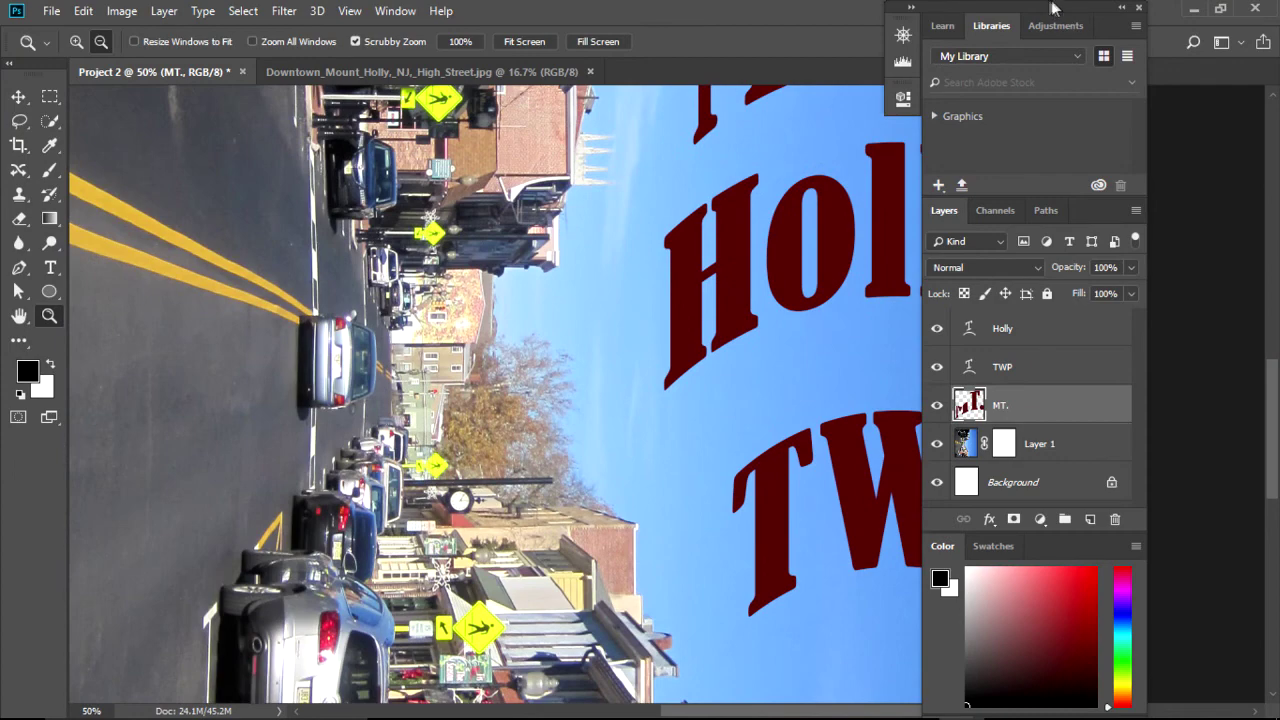
pyautogui.moveTo(1040, 8); pyautogui.dragTo(1200, 70)
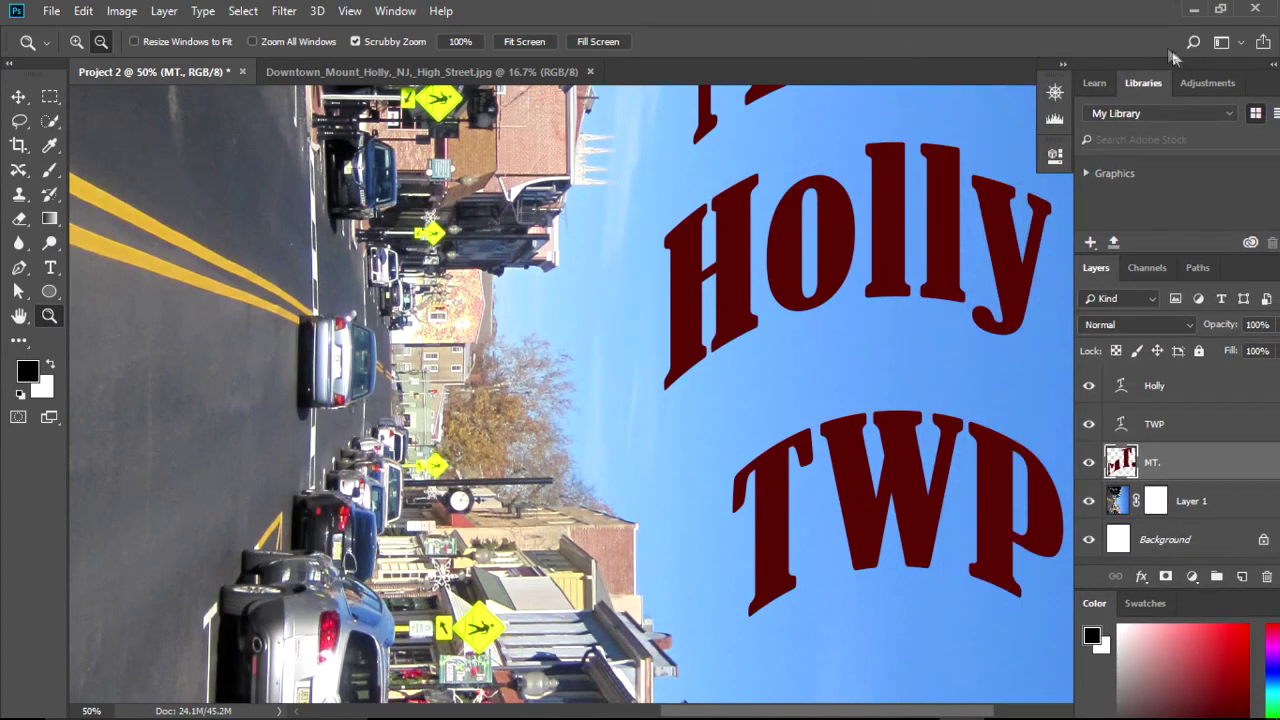
pyautogui.click(1207, 430)
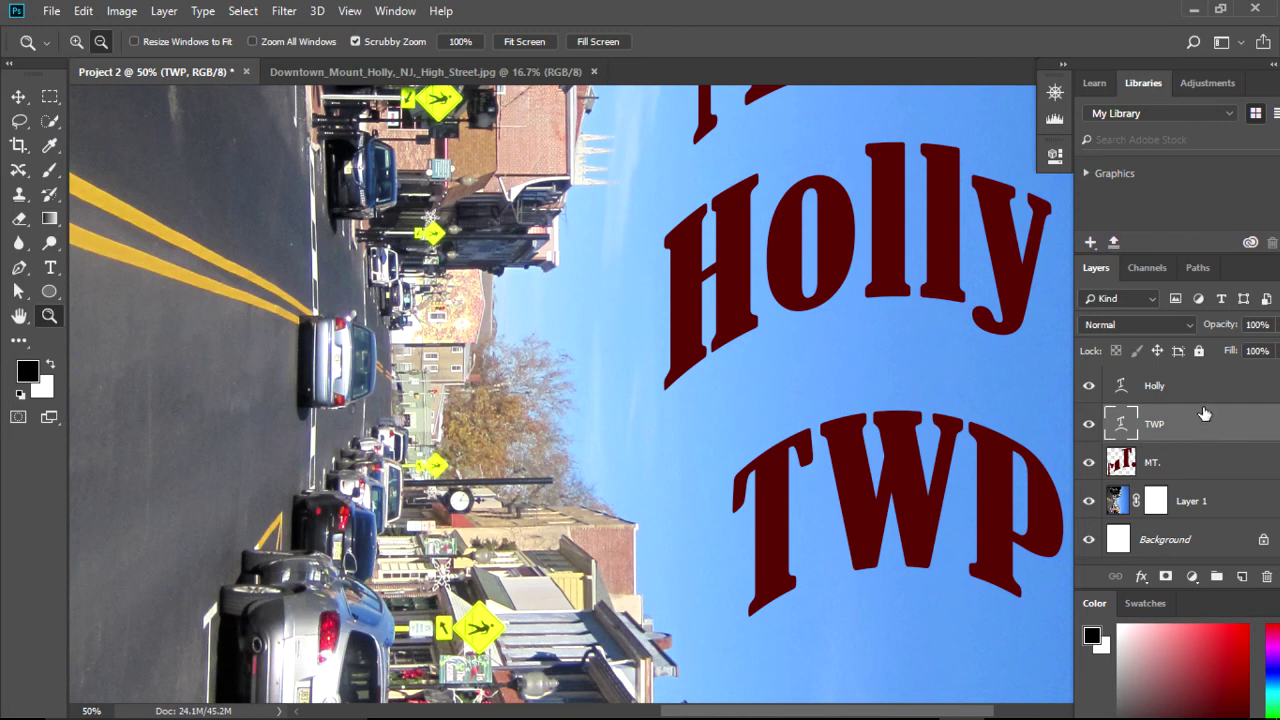
# - Select the Holly, TWP and MT. text layers together in the Layers panel
pyautogui.keyDown('shift'); pyautogui.click(1205, 468); pyautogui.keyUp('shift')
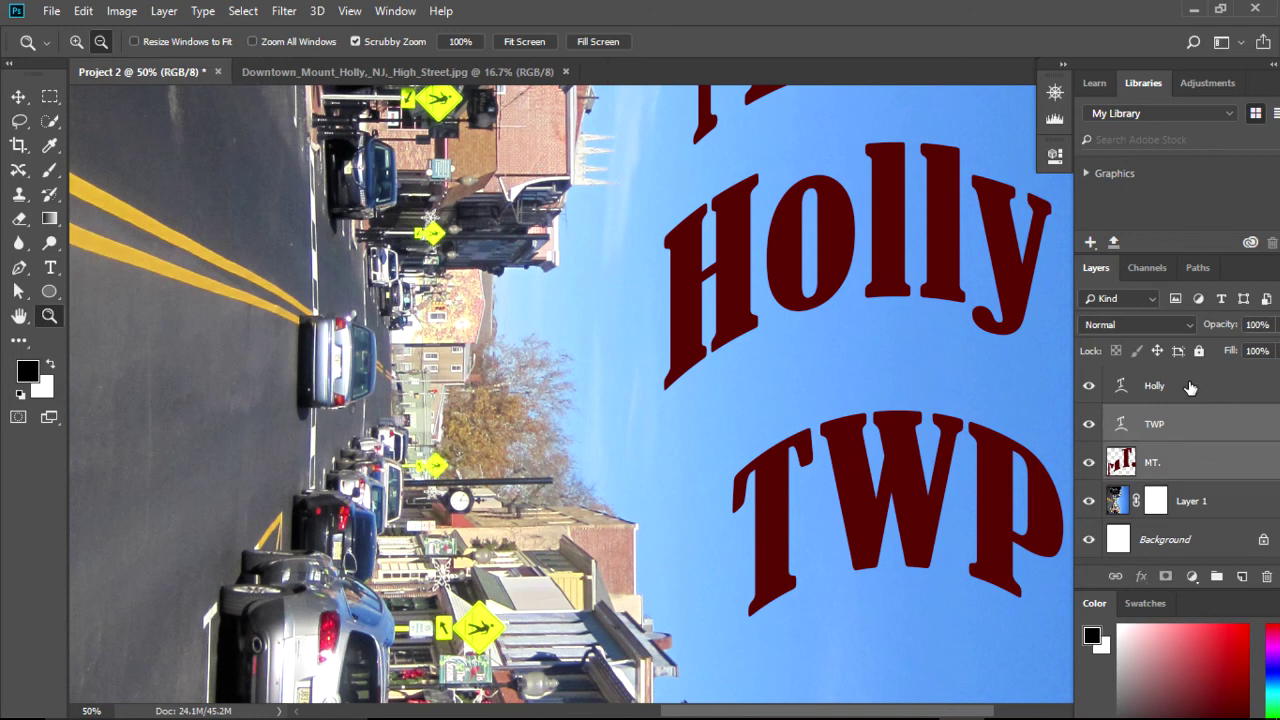
pyautogui.keyDown('shift'); pyautogui.click(1190, 388); pyautogui.keyUp('shift')
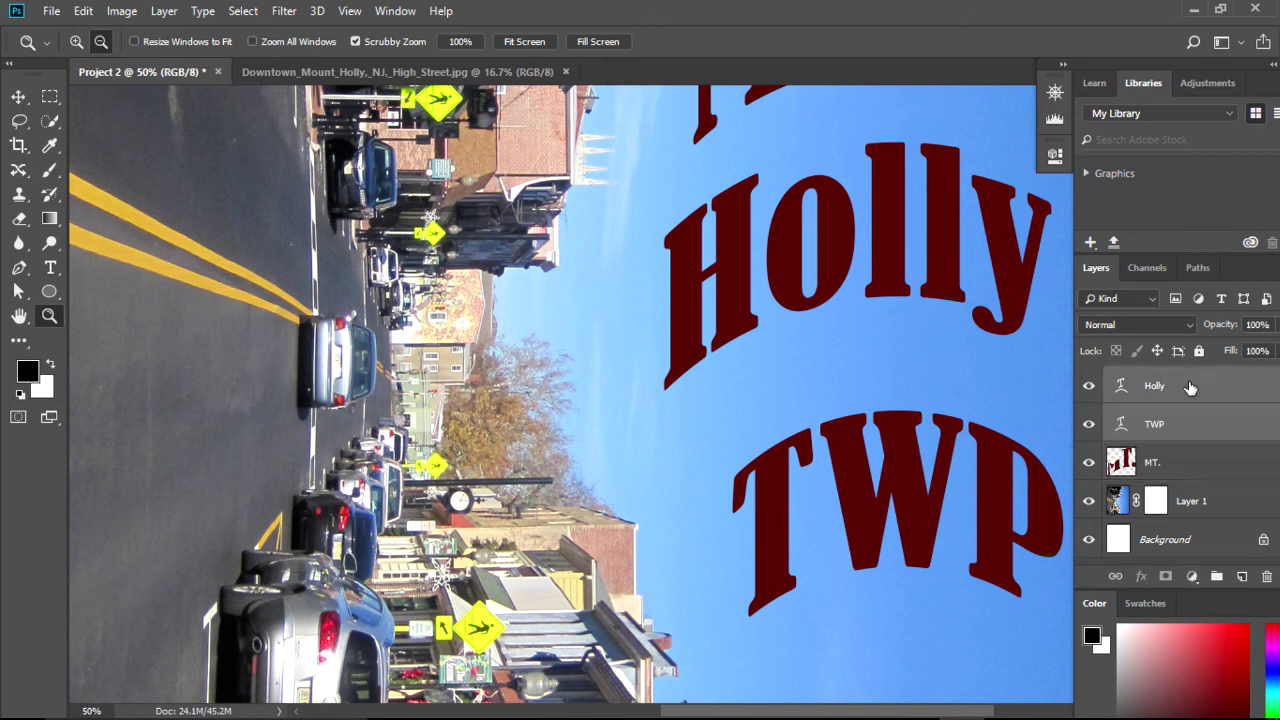
pyautogui.keyDown('shift'); pyautogui.click(1207, 470); pyautogui.keyUp('shift')
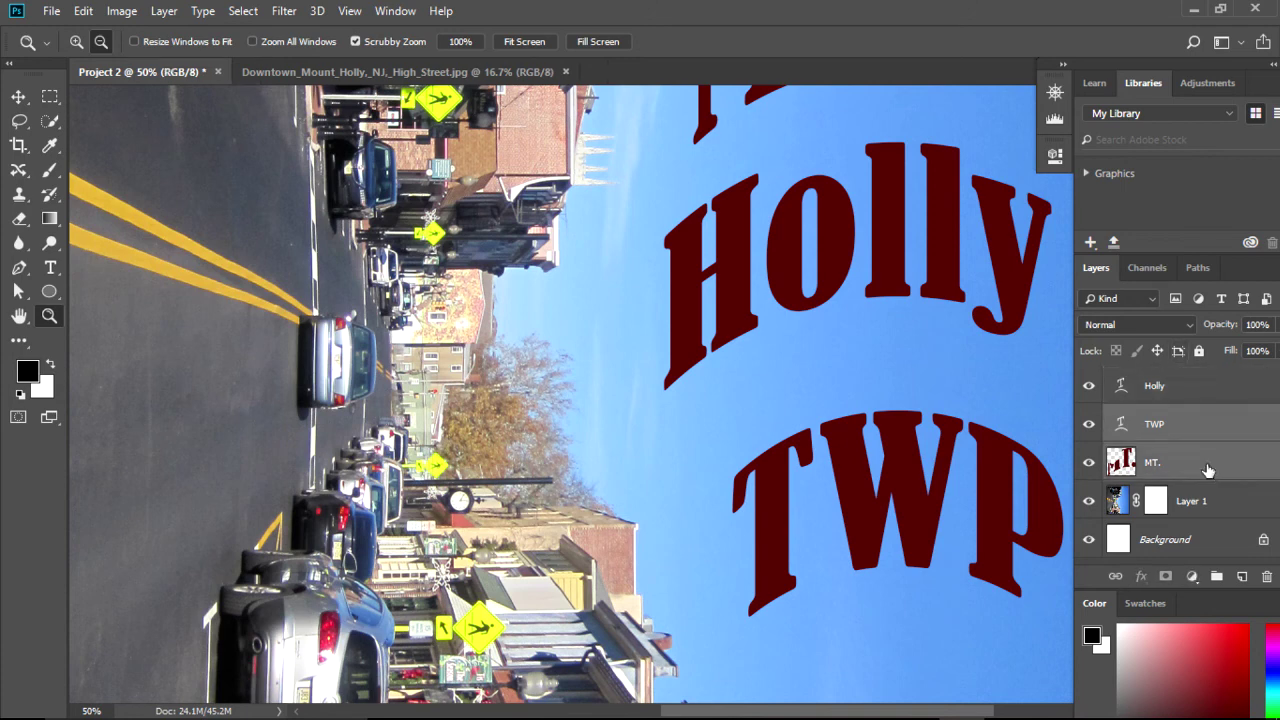
pyautogui.keyDown('shift'); pyautogui.click(1199, 401); pyautogui.keyUp('shift')
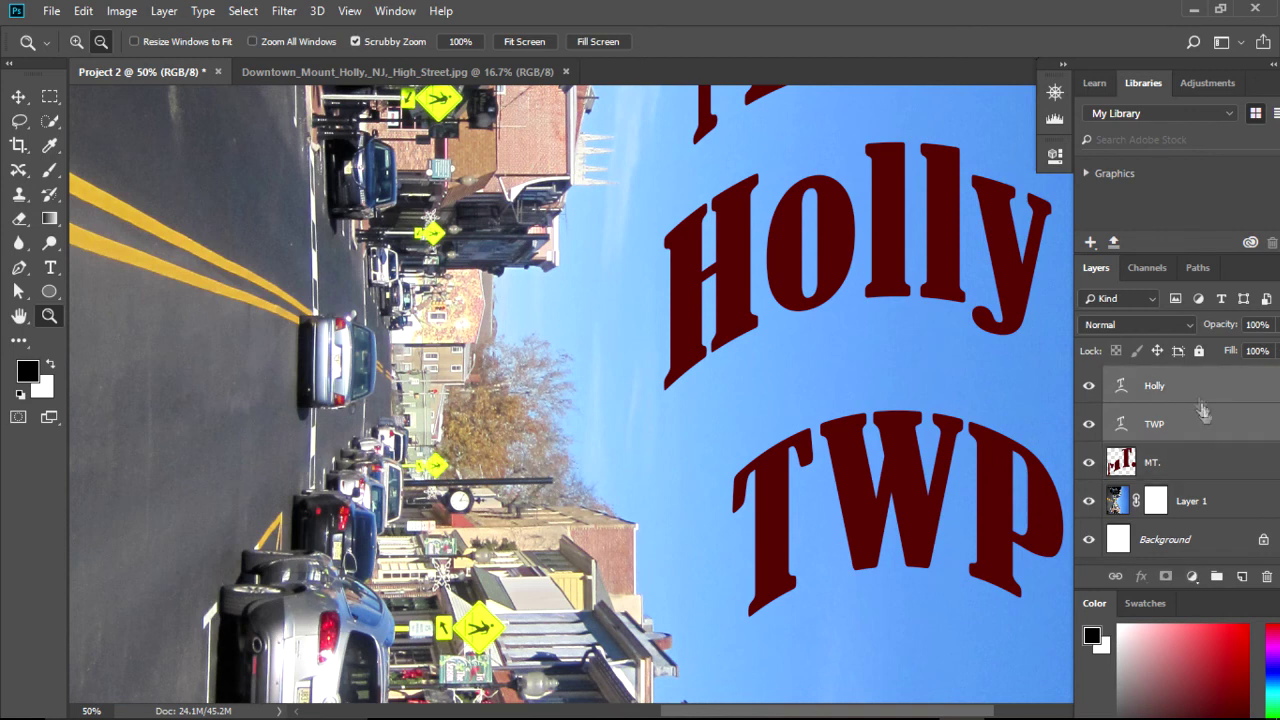
pyautogui.keyDown('shift'); pyautogui.click(1217, 482); pyautogui.keyUp('shift')
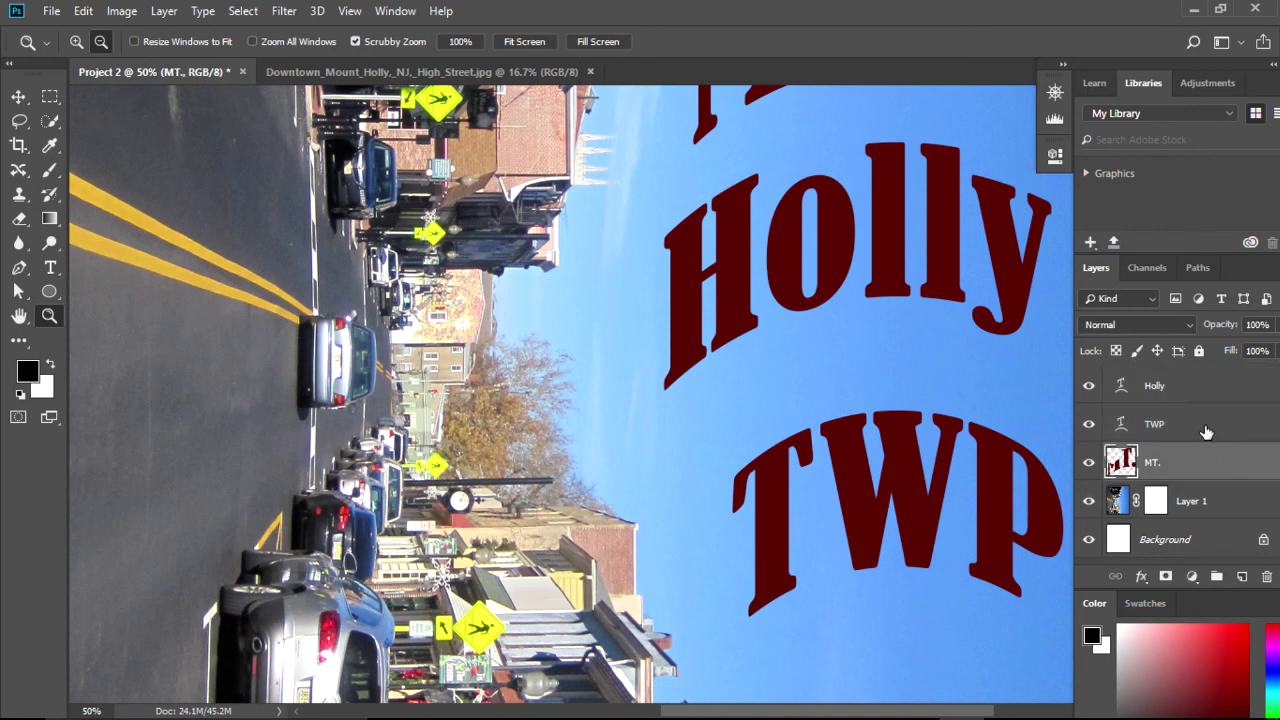
pyautogui.keyDown('shift'); pyautogui.click(1193, 389); pyautogui.keyUp('shift')
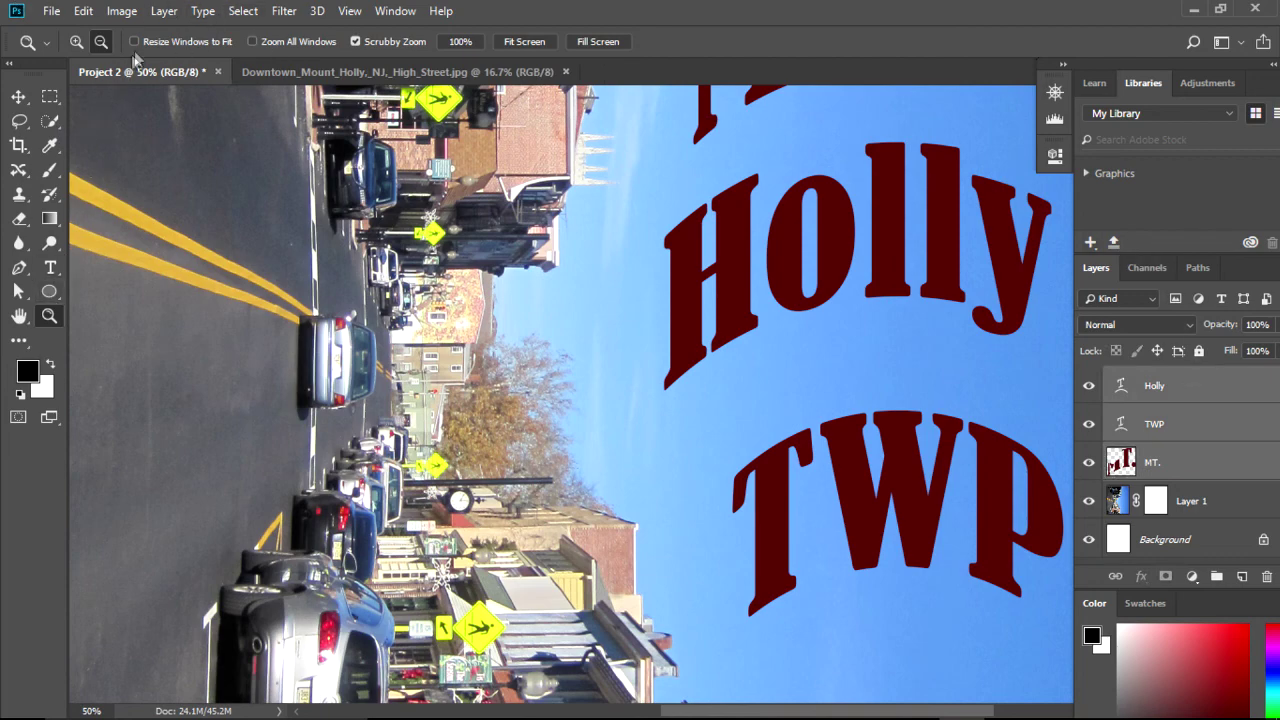
# - Add a Black & White adjustment layer at the top of the layer stack
pyautogui.click(210, 10)
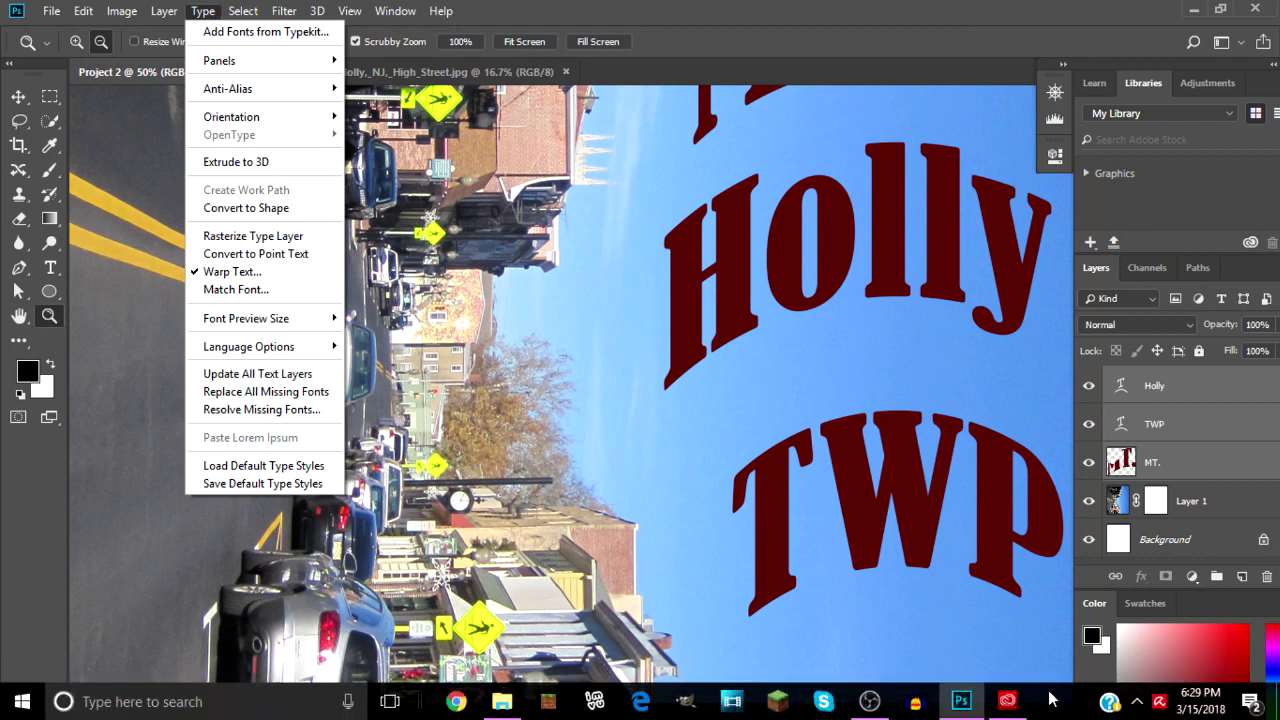
pyautogui.click(1145, 578)
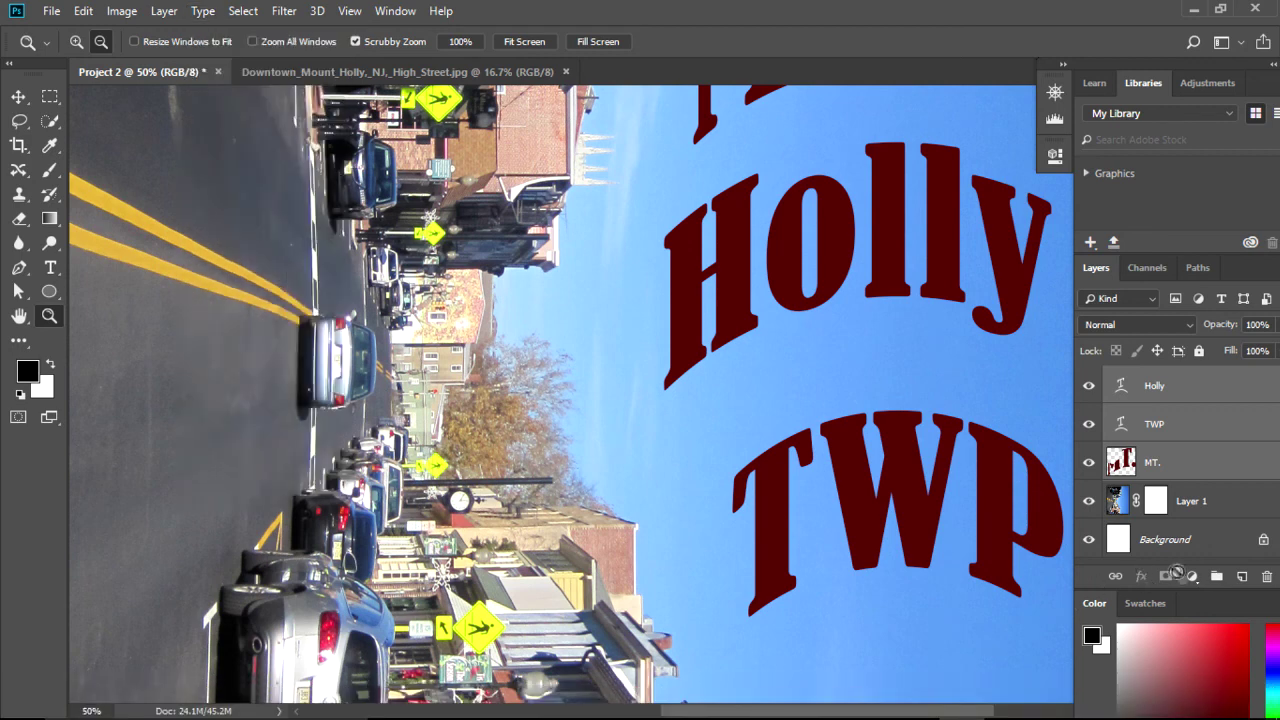
pyautogui.click(1196, 580)
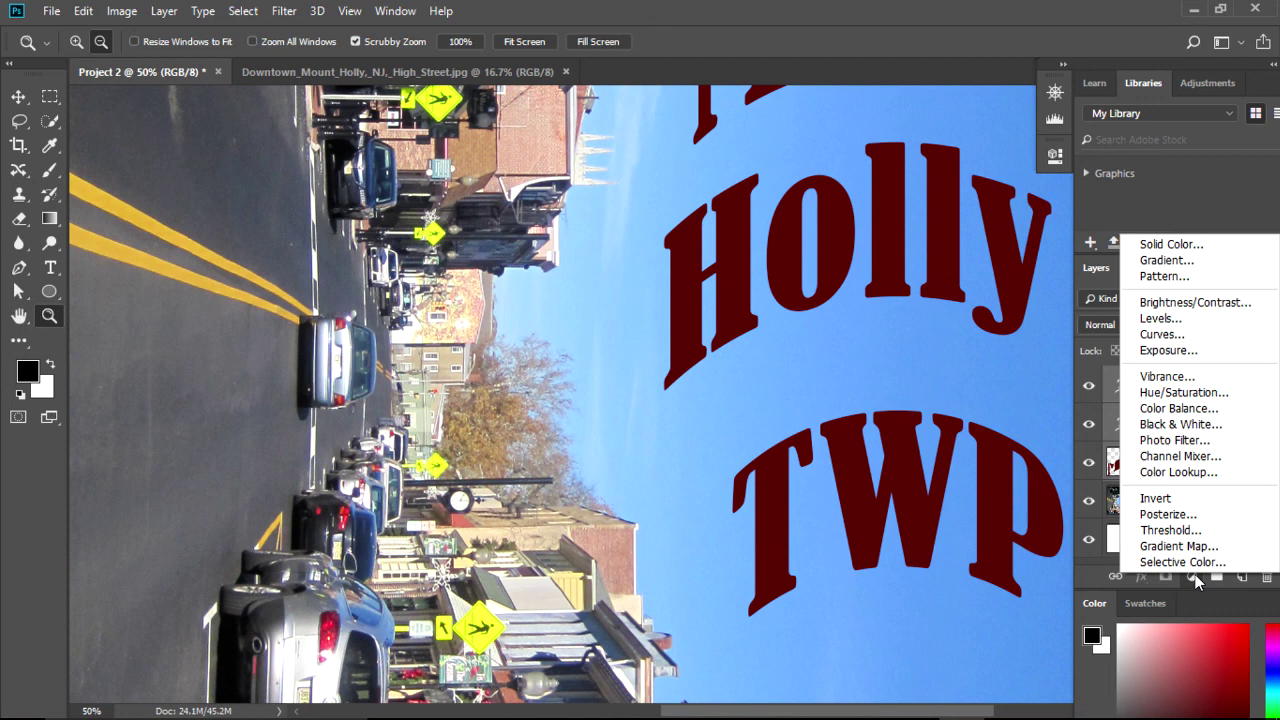
pyautogui.click(1186, 428)
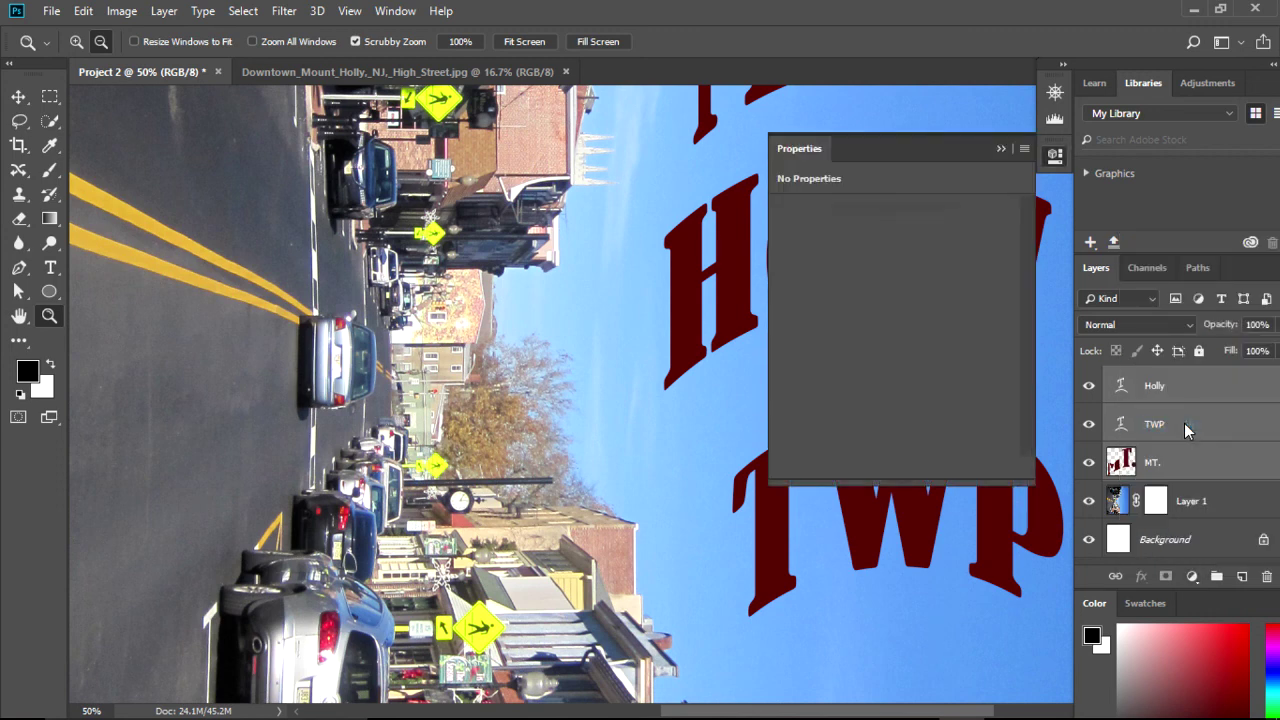
# - Close the Black & White settings at defaults and zoom out to view the whole postcard
pyautogui.click(1002, 149)
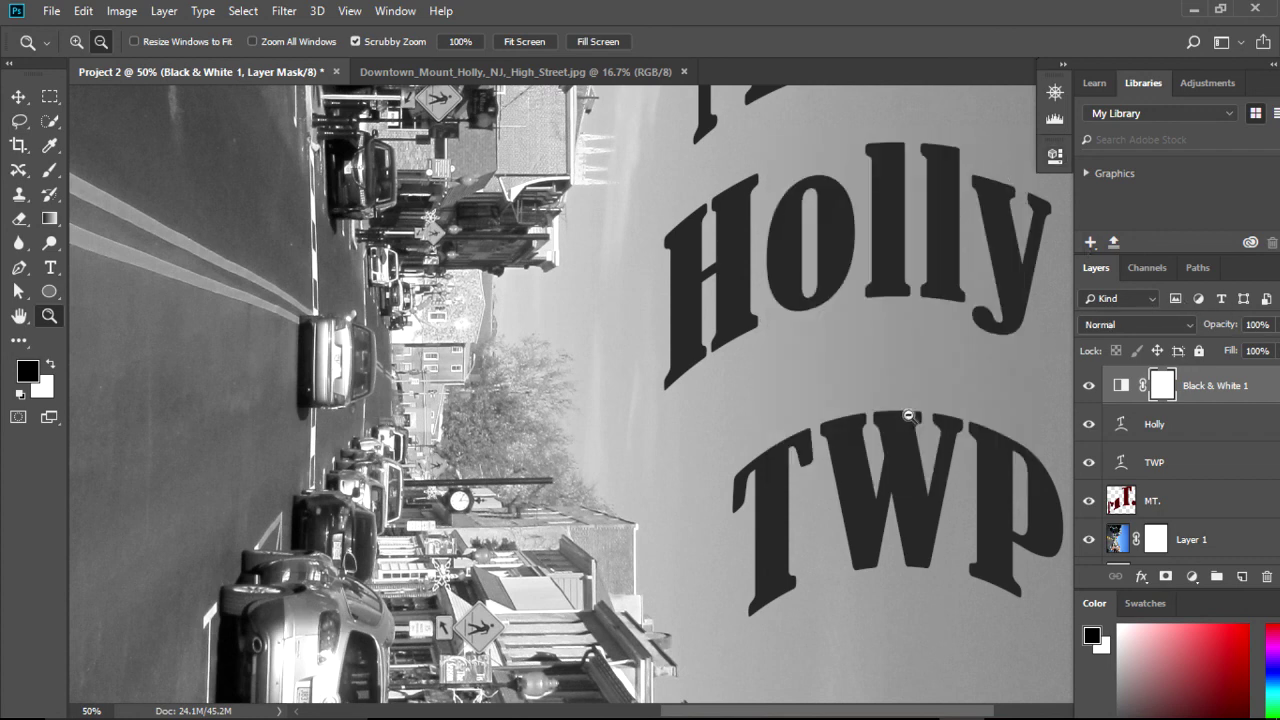
pyautogui.scroll(-1, 910, 415)
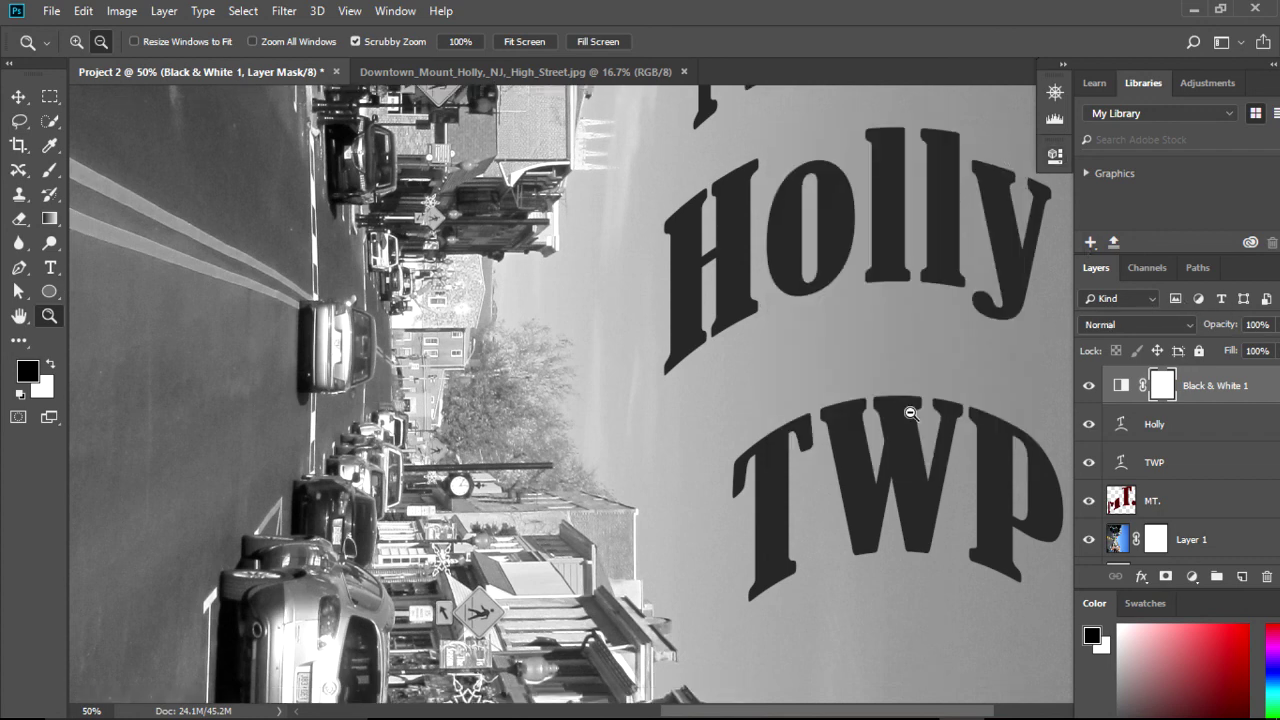
pyautogui.click(76, 41)
pyautogui.click(787, 338)
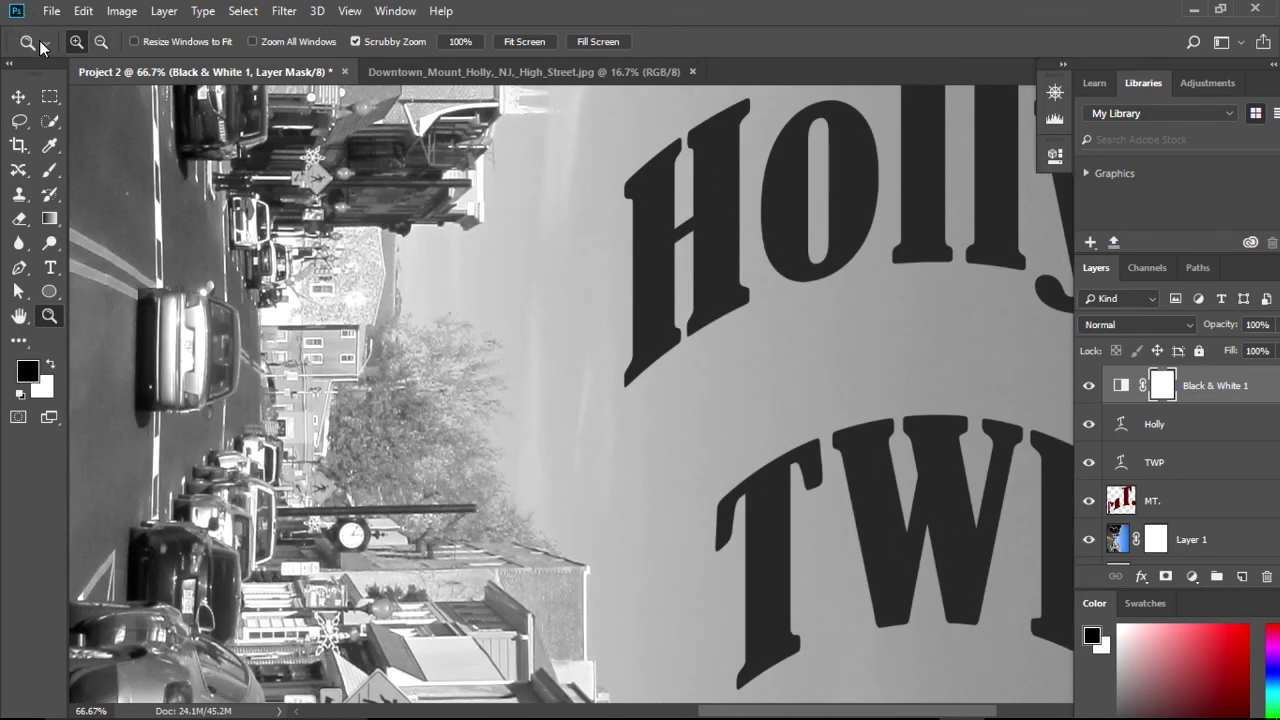
pyautogui.click(47, 43)
pyautogui.click(97, 45)
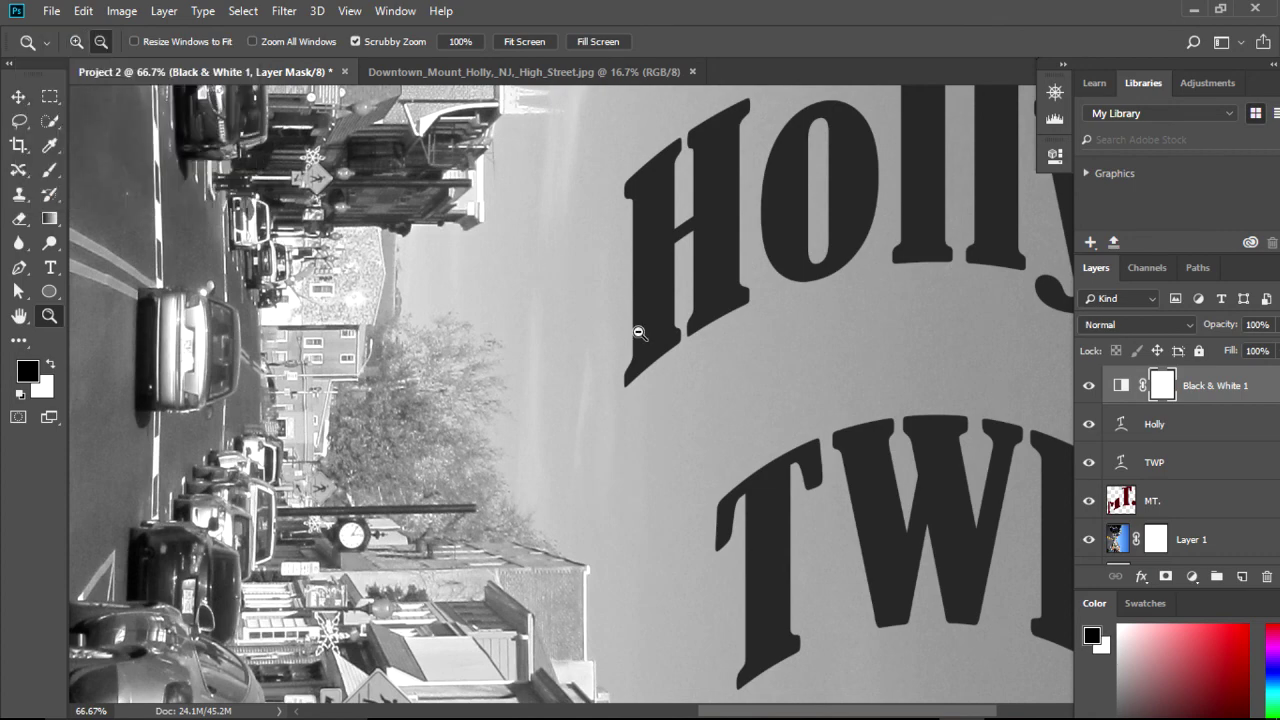
pyautogui.click(636, 332)
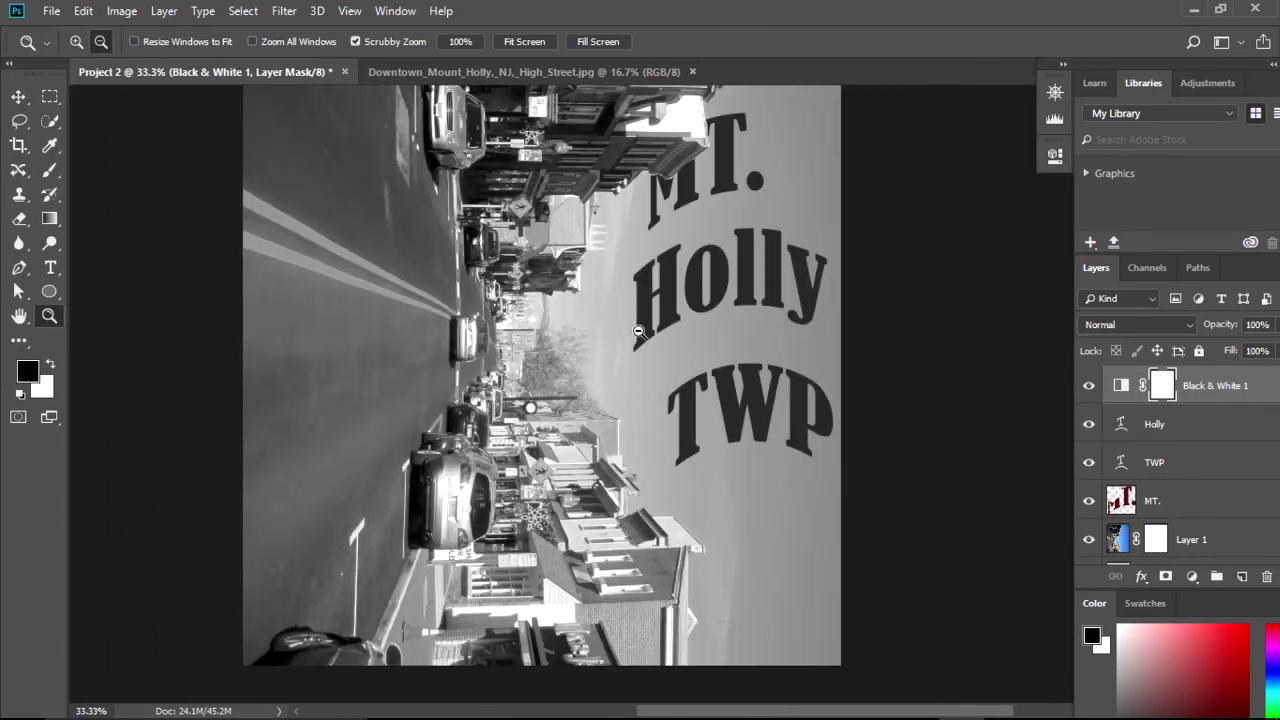
pyautogui.click(638, 332)
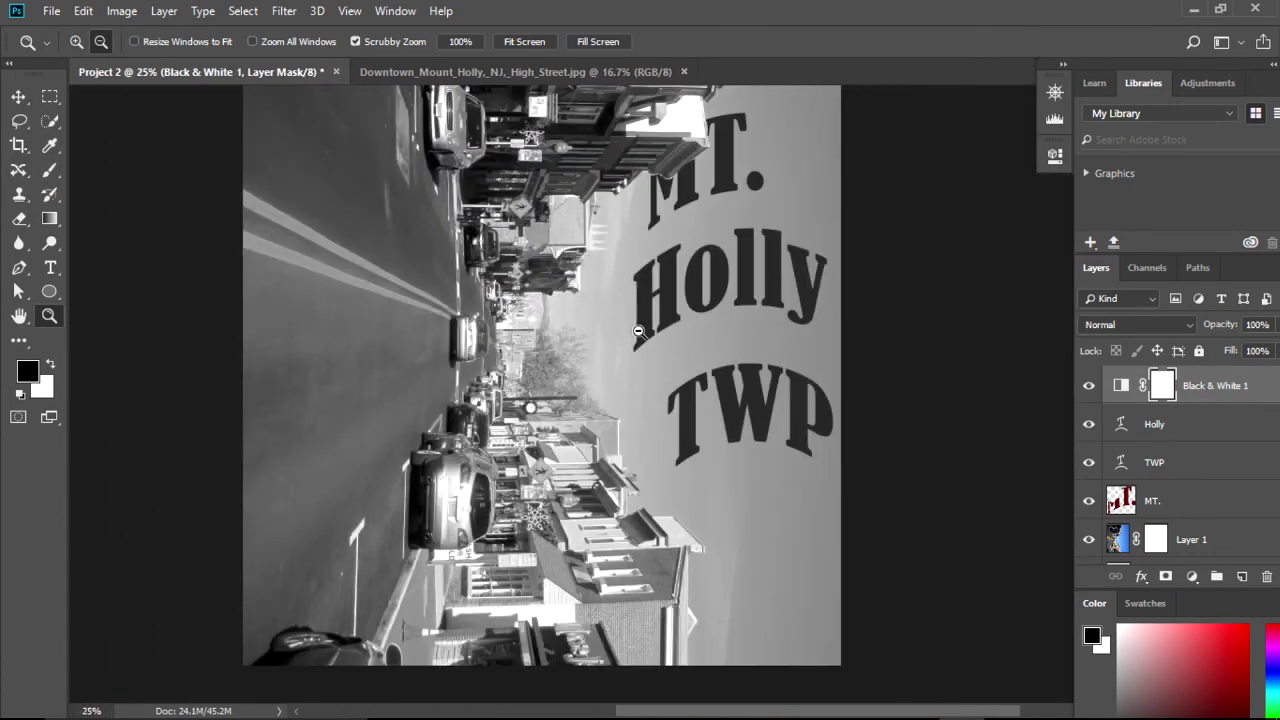